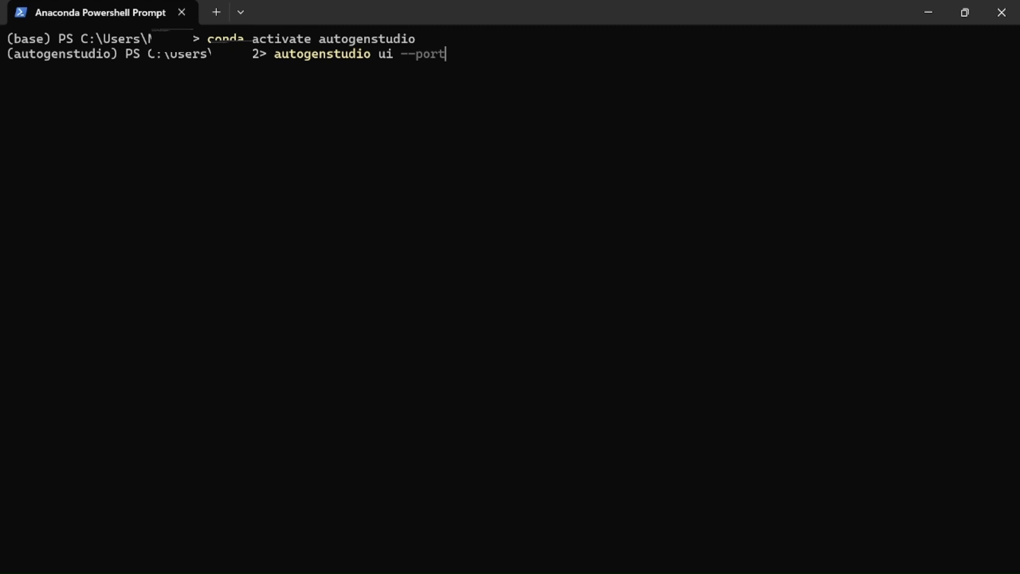
text(8081)
key(Return)
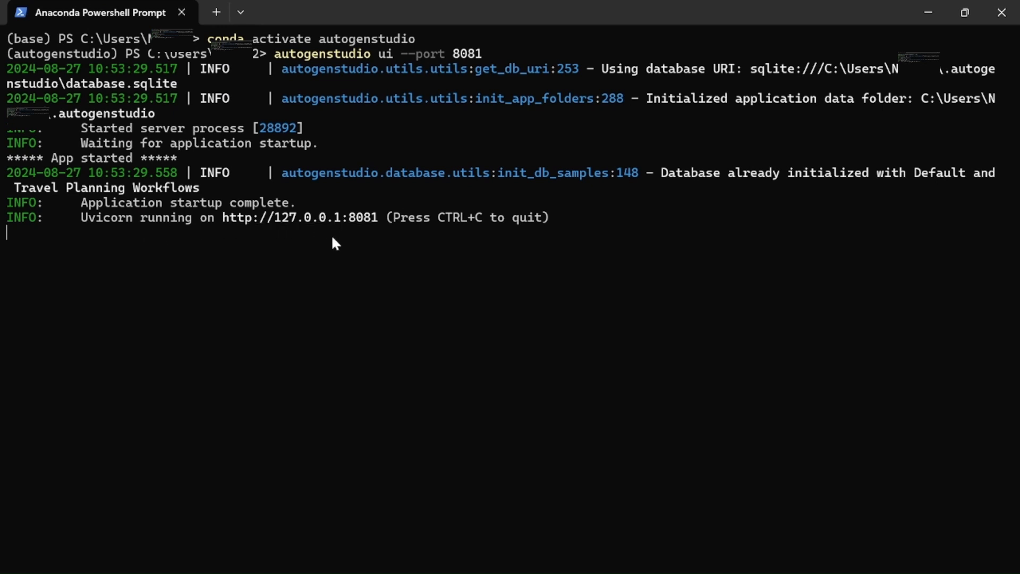
mouse_move(267, 543)
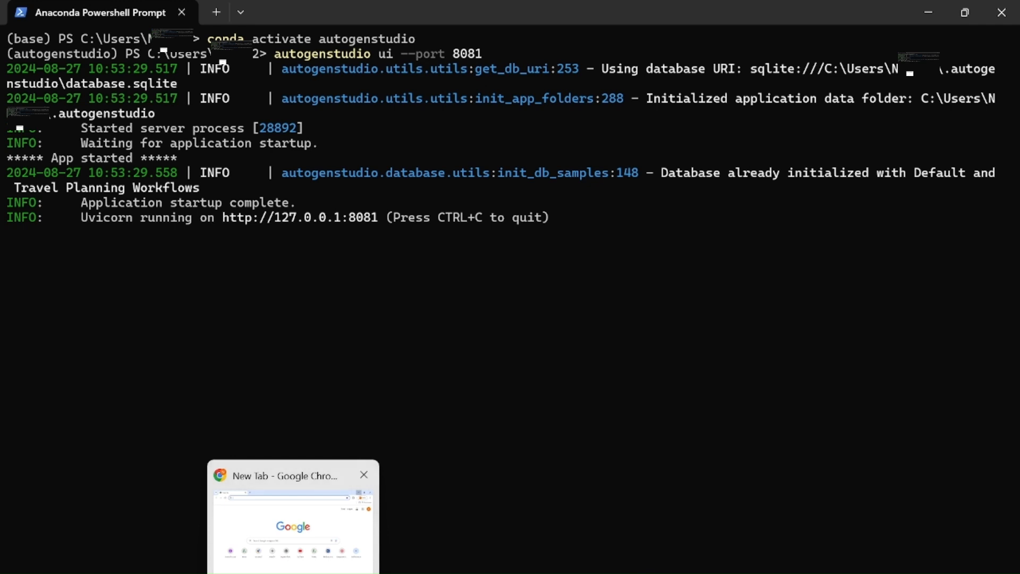
click(259, 520)
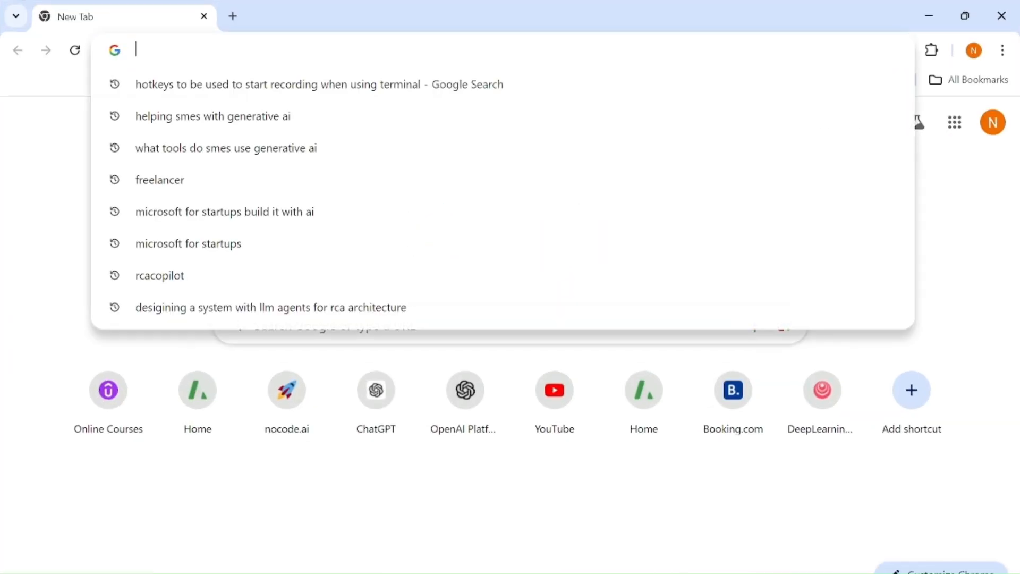
text(http://127.0.0.1:8081)
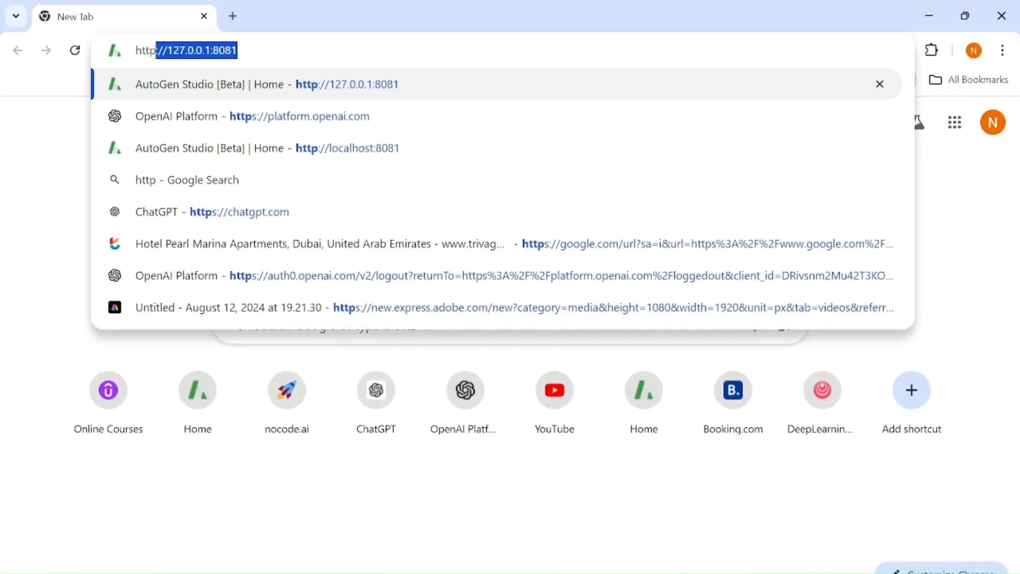
key(Right)
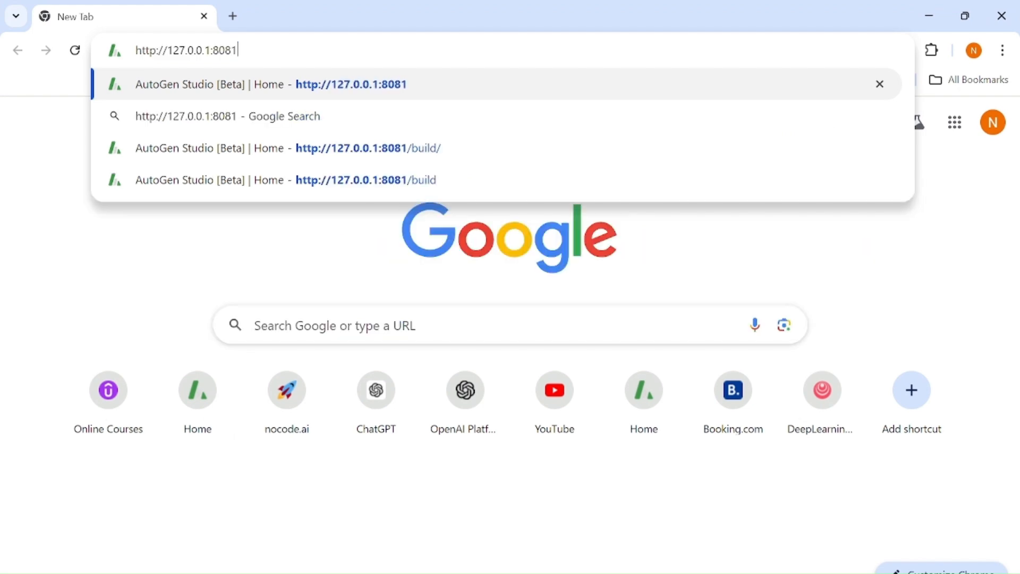
key(Return)
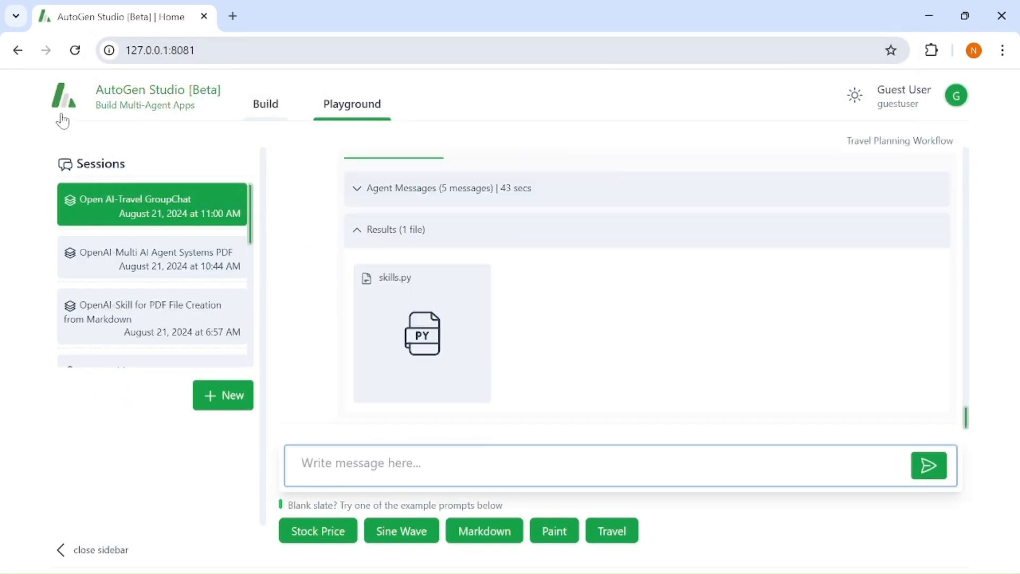
Look over the workflows in the Build section, and return to the Playground's sessions and message box
click(269, 109)
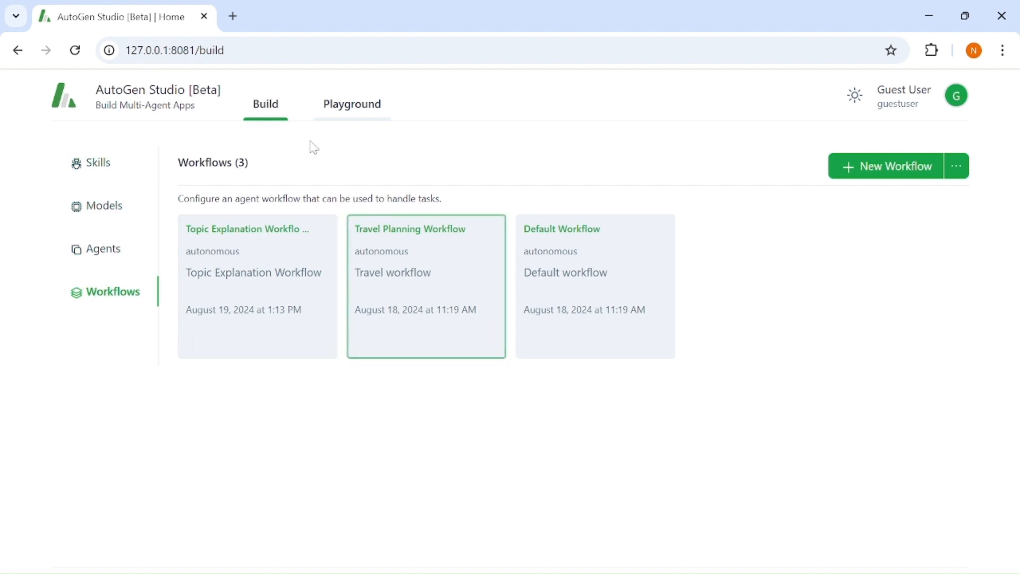
click(354, 109)
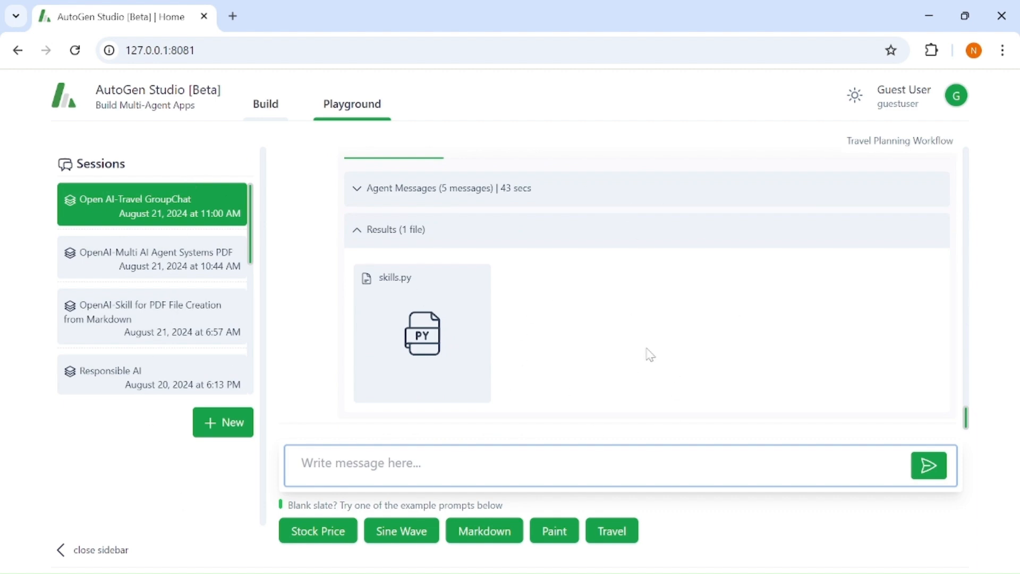
mouse_move(194, 365)
click(303, 463)
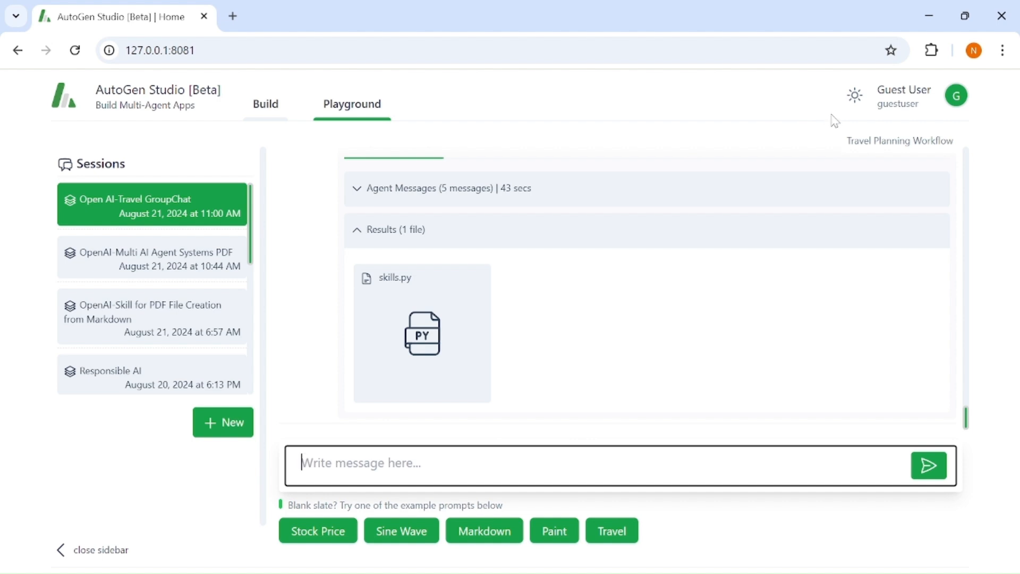
Switch the interface to dark mode and back to light mode
click(856, 101)
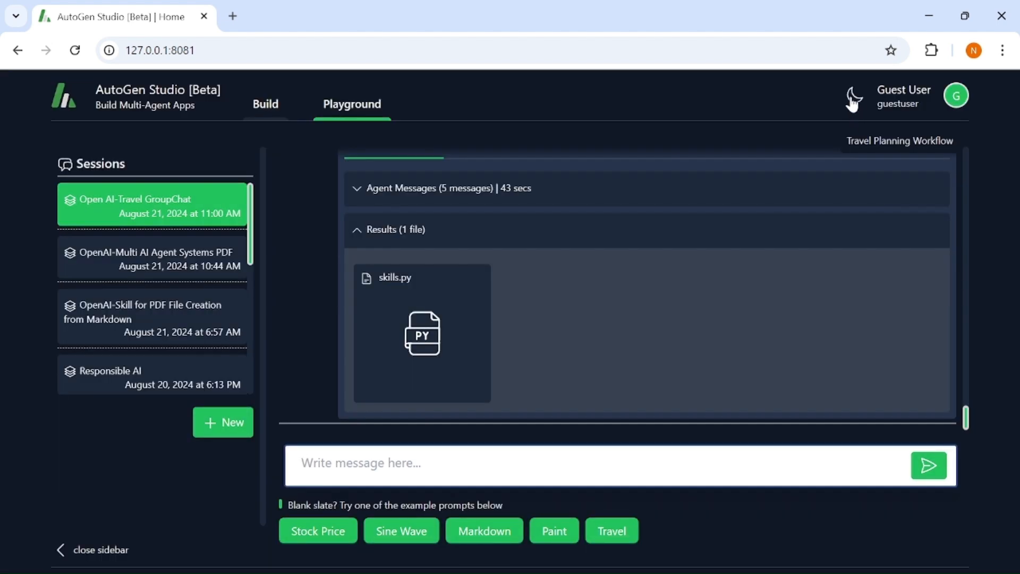
click(854, 101)
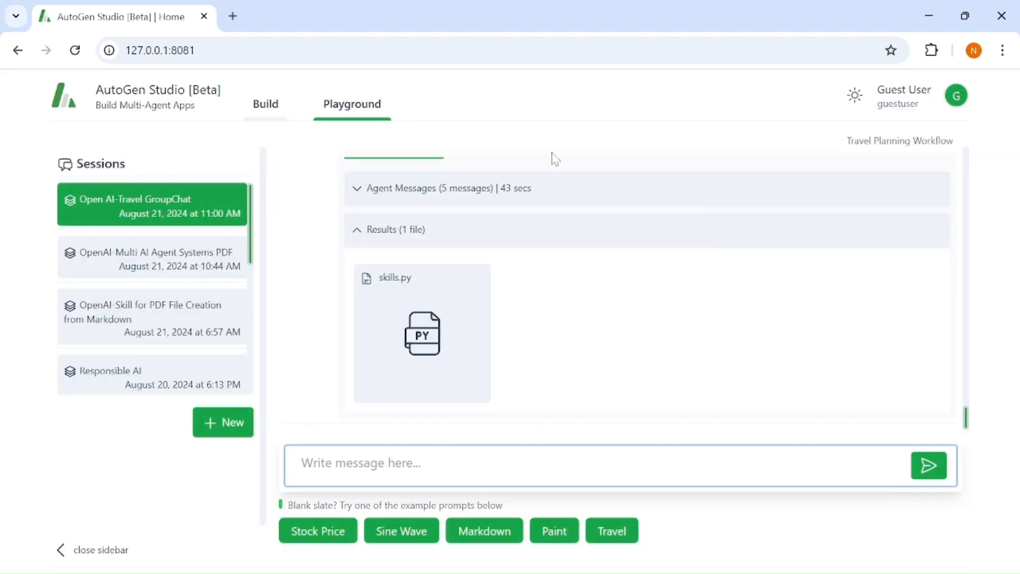
View the skills in the Build section and examine the new-skill template's code to its end, closing it without saving
click(267, 112)
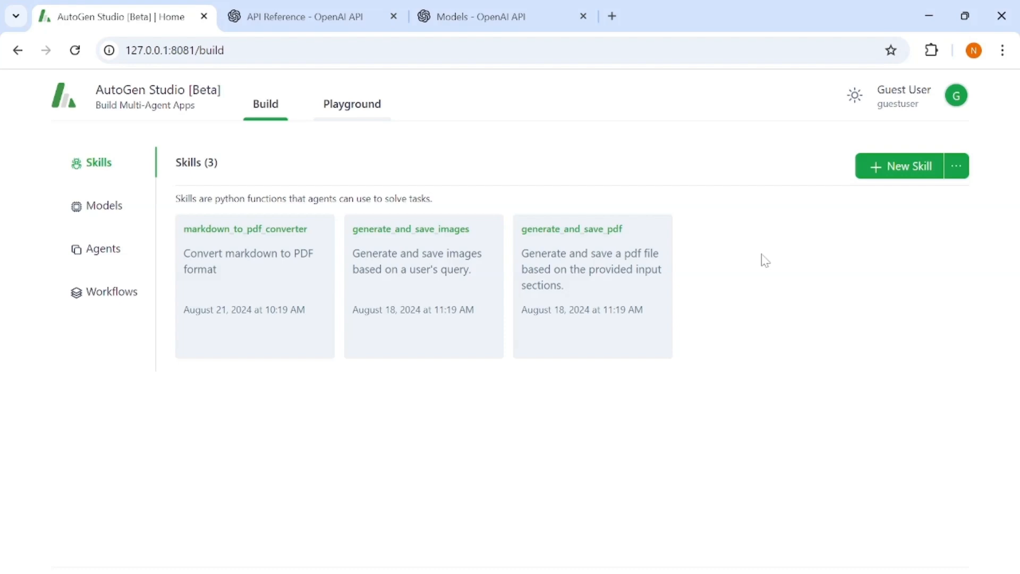
click(896, 169)
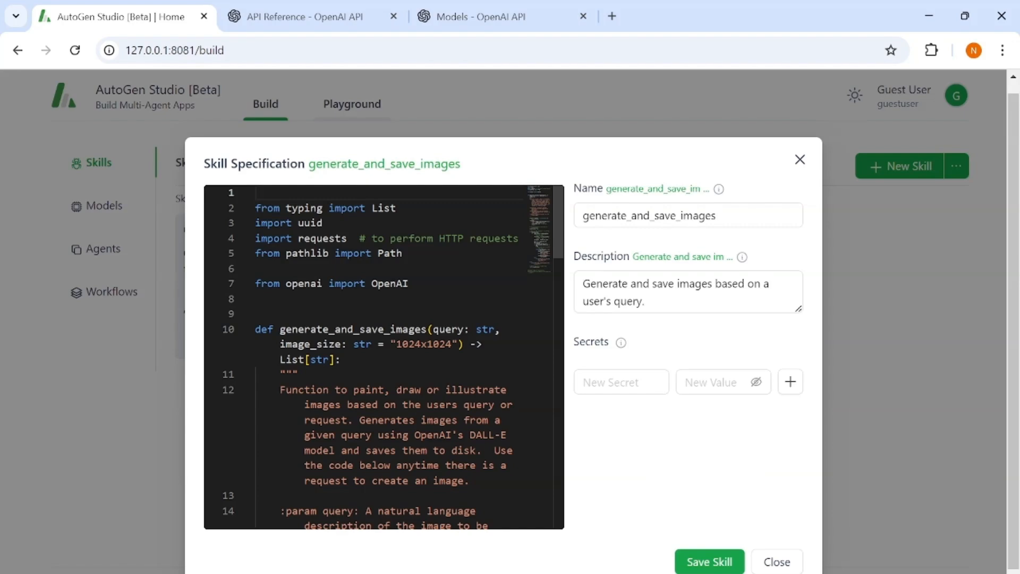
drag(558, 232, 562, 497)
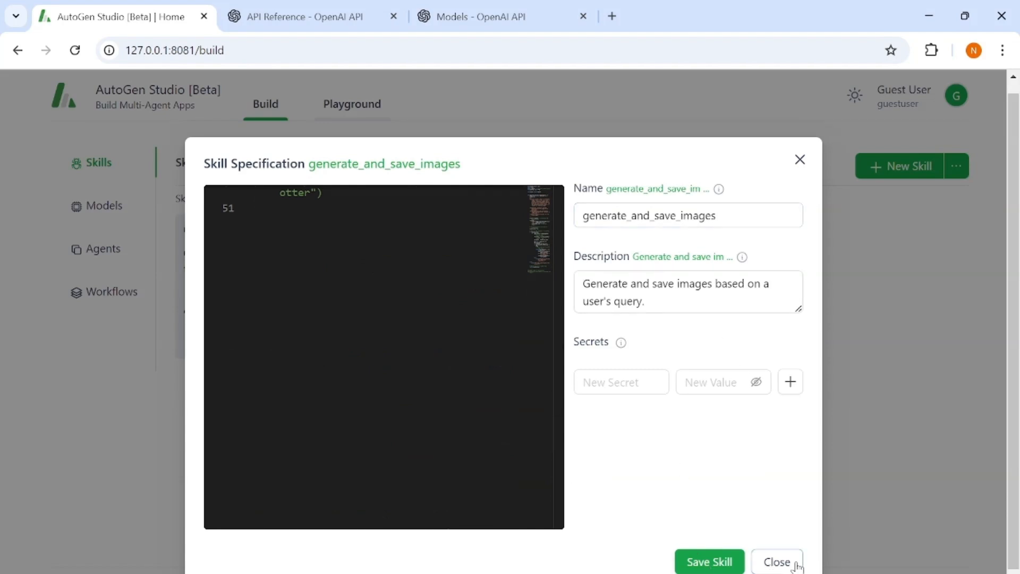
click(777, 561)
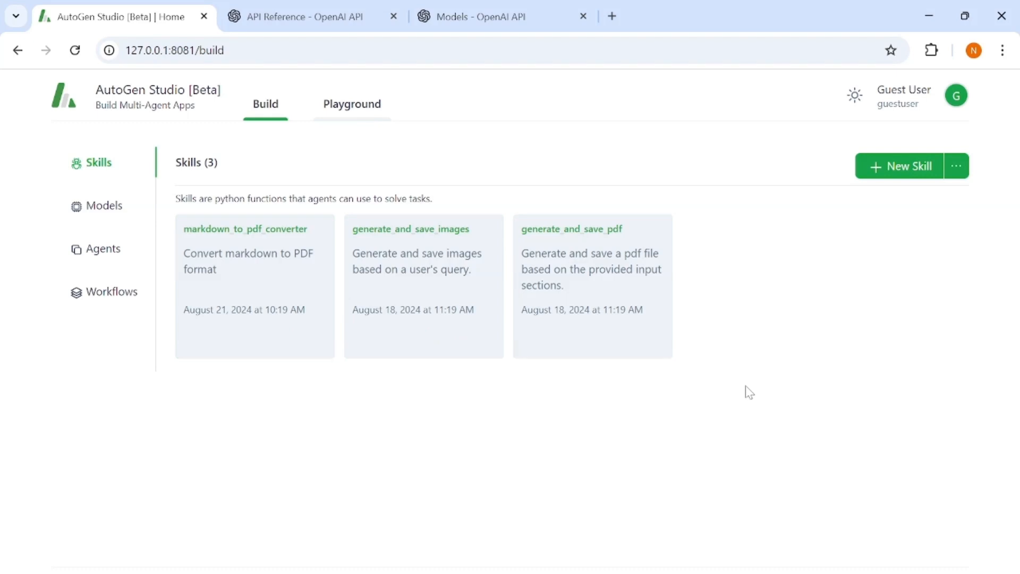
Start a new model specification, view the Azure OpenAI and Gemini types, and choose the OpenAI model type
click(101, 210)
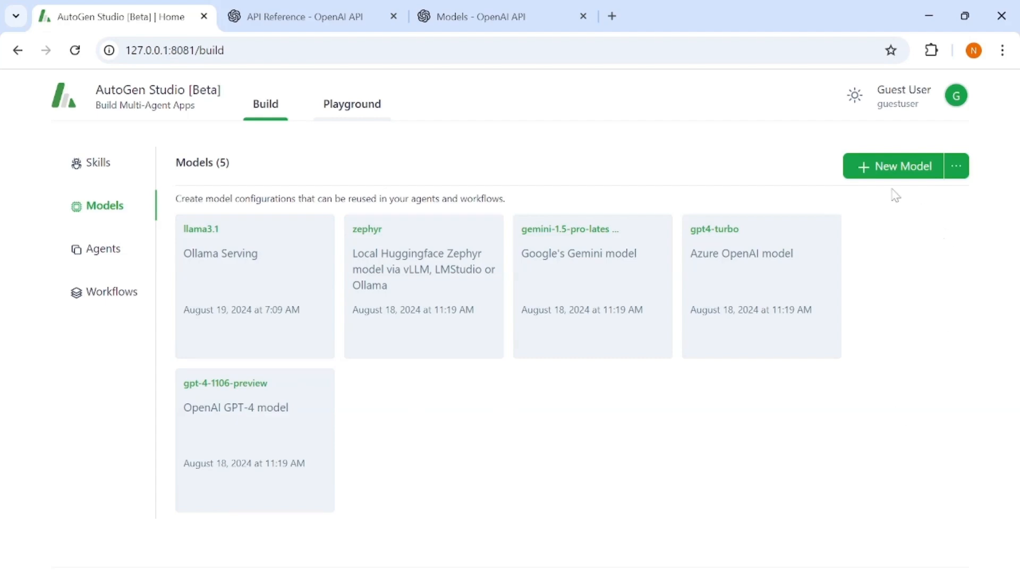
click(895, 169)
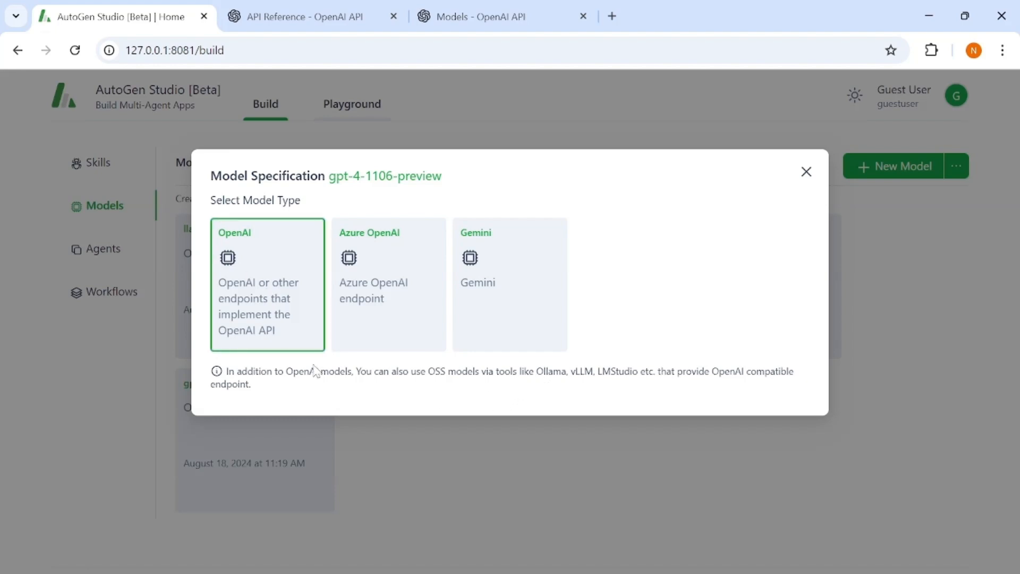
click(406, 296)
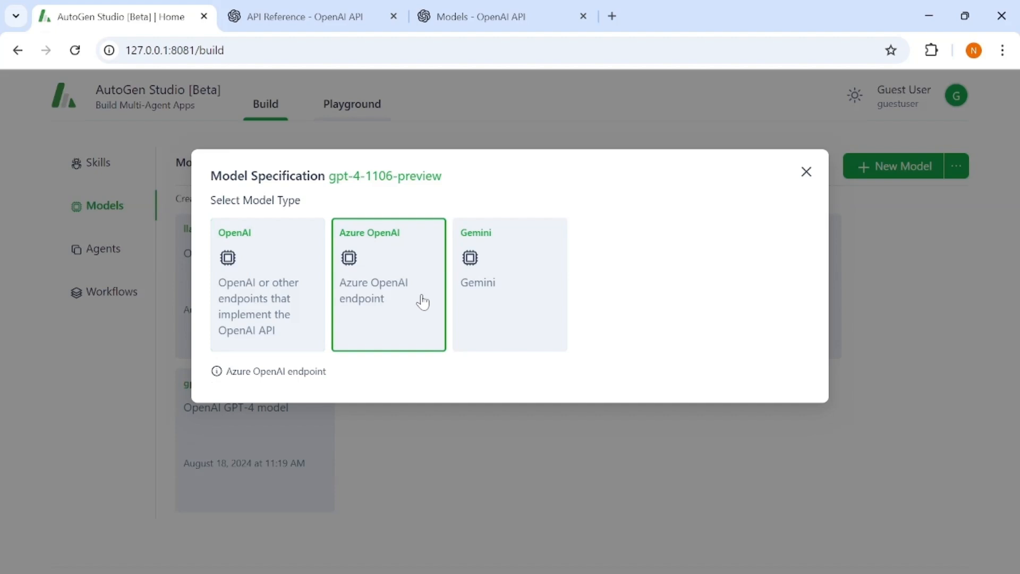
click(513, 289)
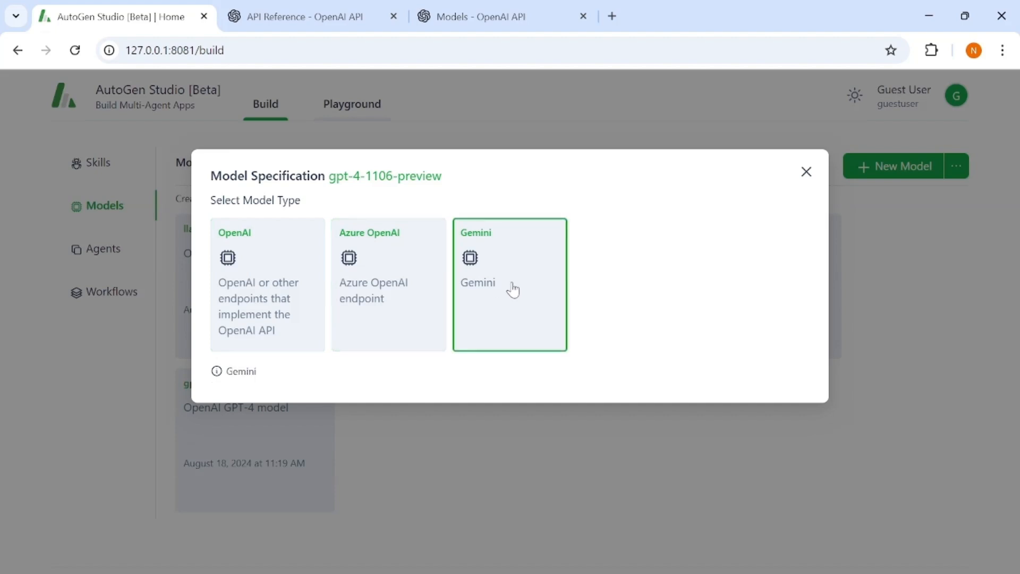
click(234, 278)
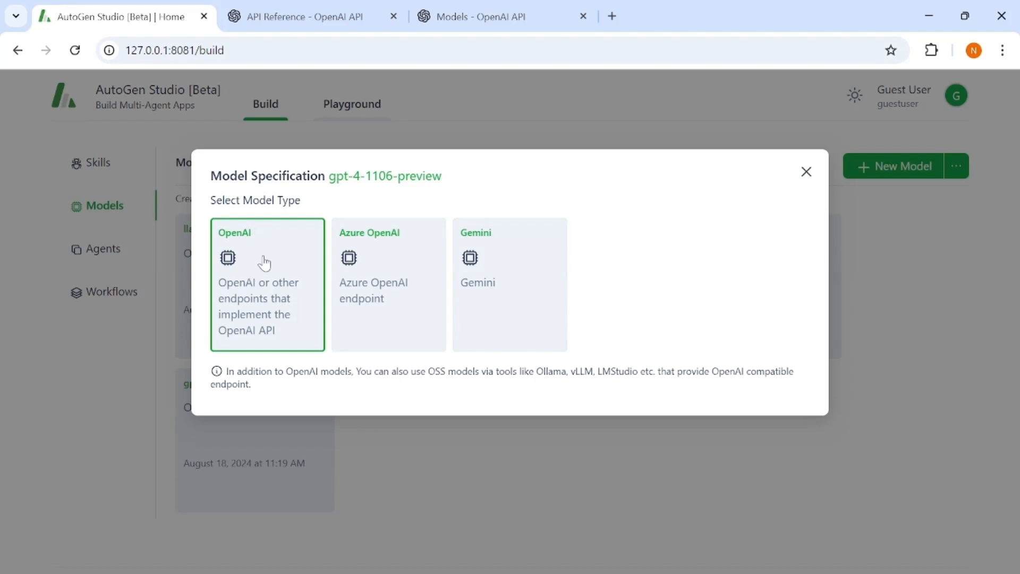
click(285, 256)
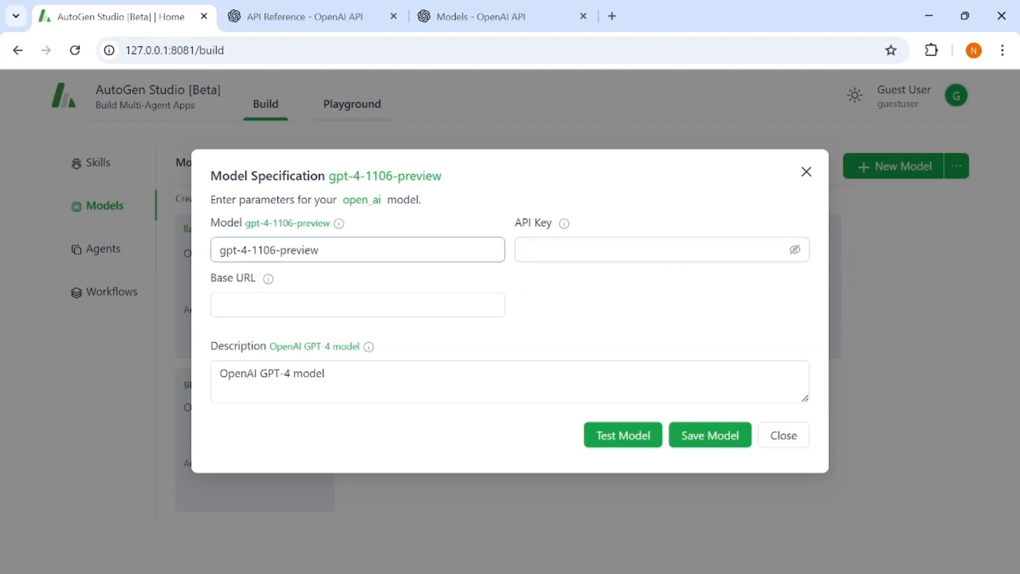
Examine the available GPT model names and descriptions in the OpenAI Models documentation, and return to the AutoGen Studio model specification
click(478, 16)
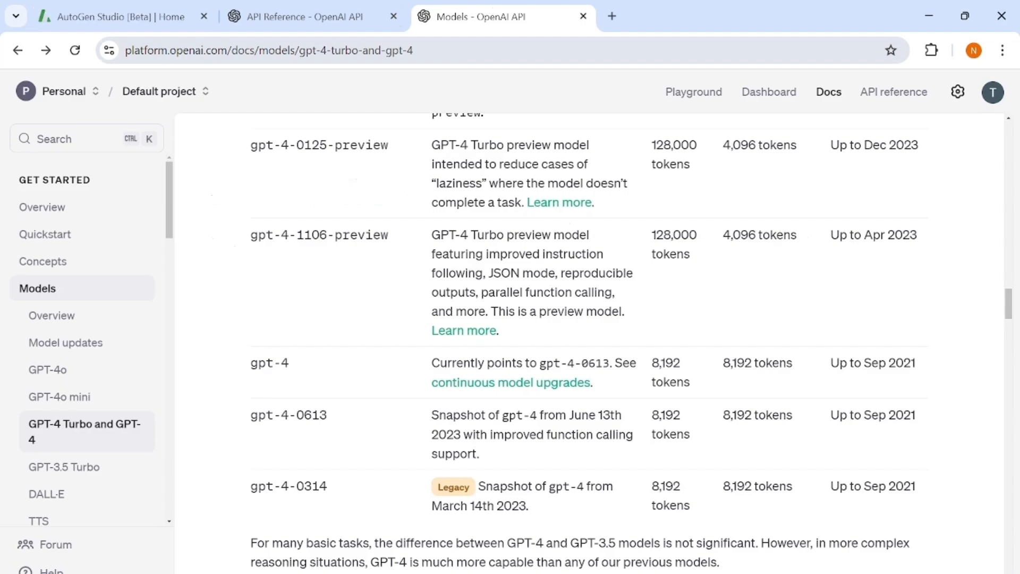
scroll(388, 271, up, 15)
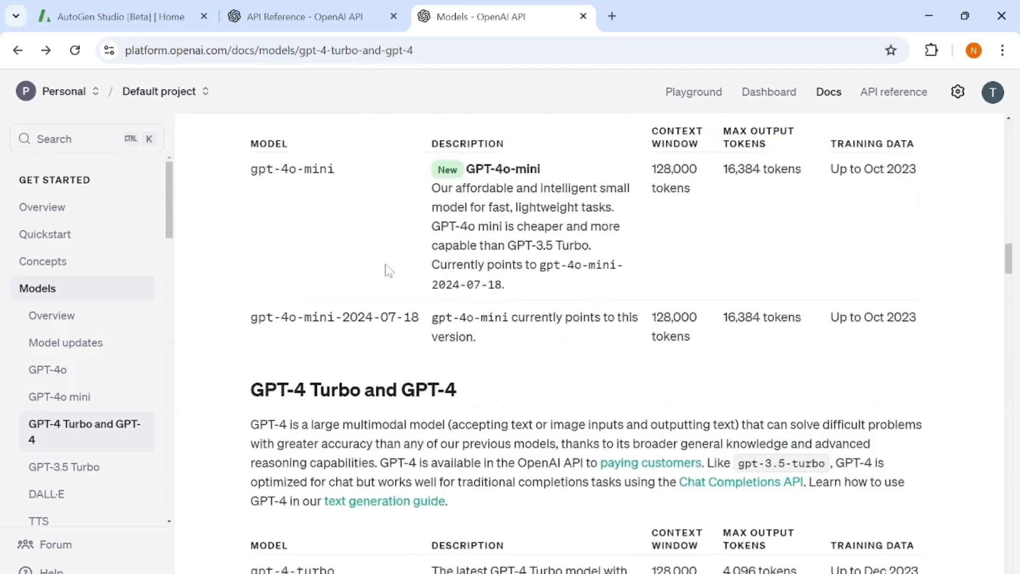
scroll(387, 269, up, 10)
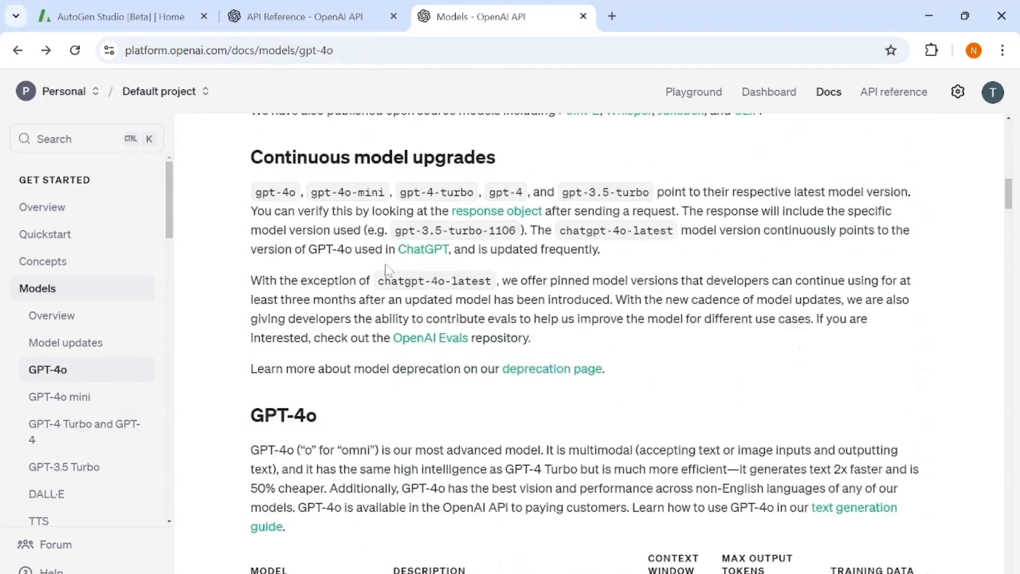
scroll(387, 276, up, 3)
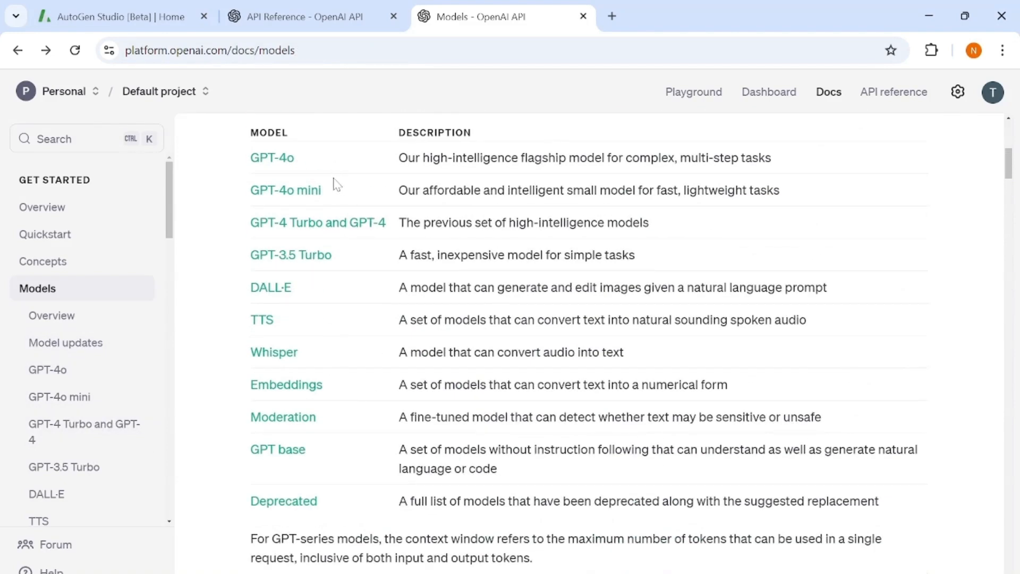
scroll(428, 420, down, 12)
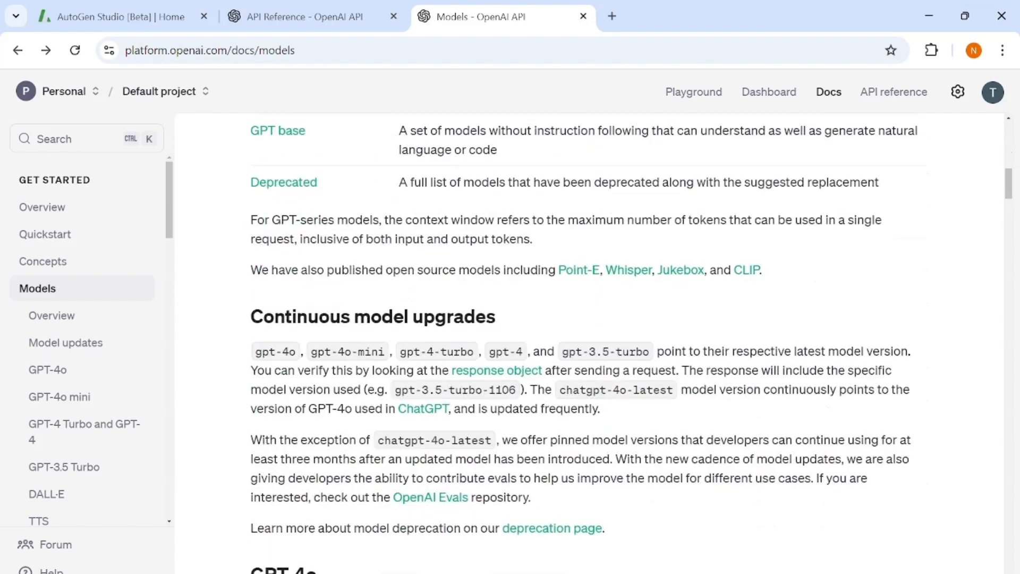
scroll(433, 411, down, 15)
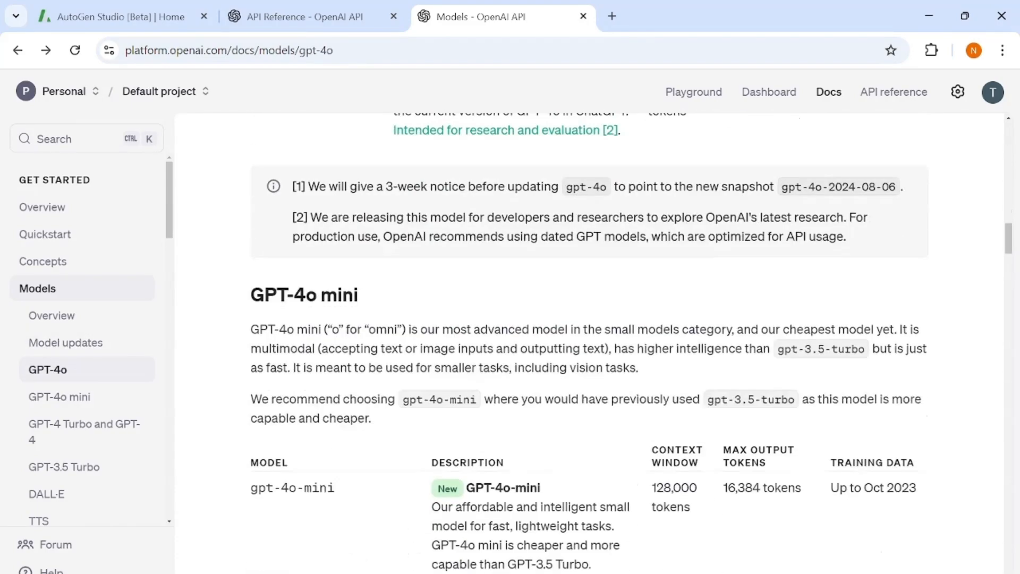
scroll(386, 413, down, 8)
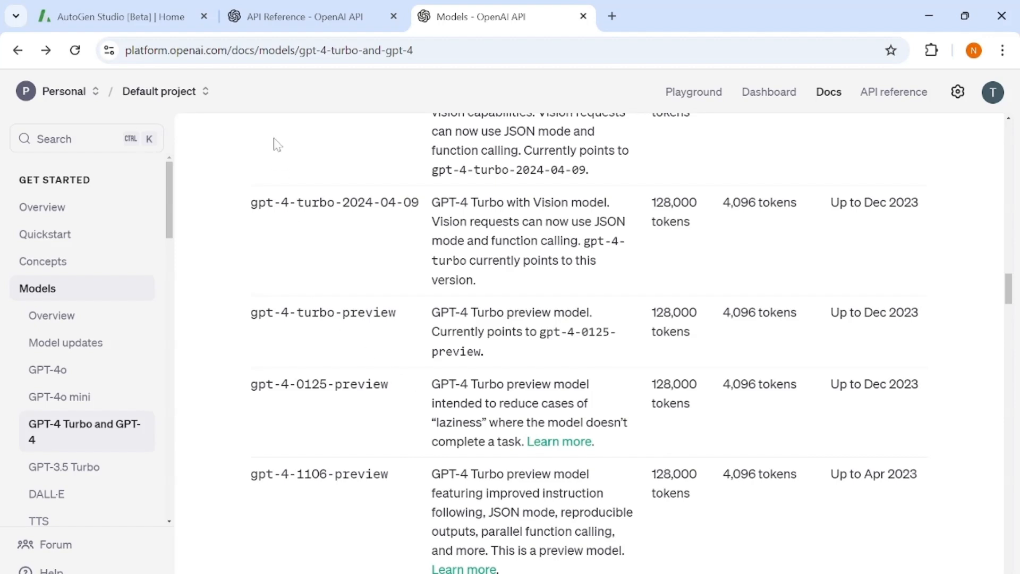
click(152, 21)
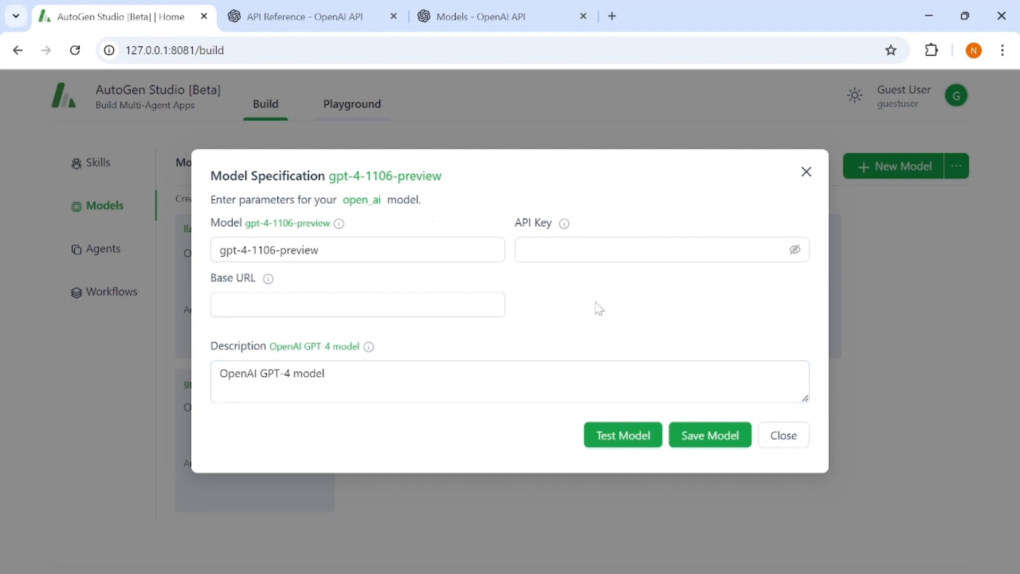
Test the gpt-4-1106-preview model configuration and close its specification without saving
click(625, 440)
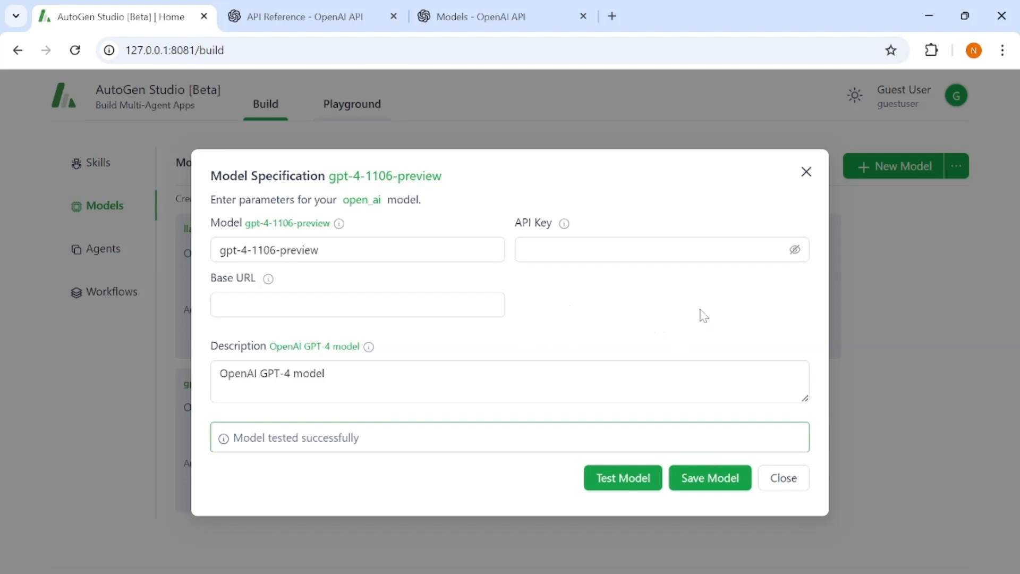
click(780, 481)
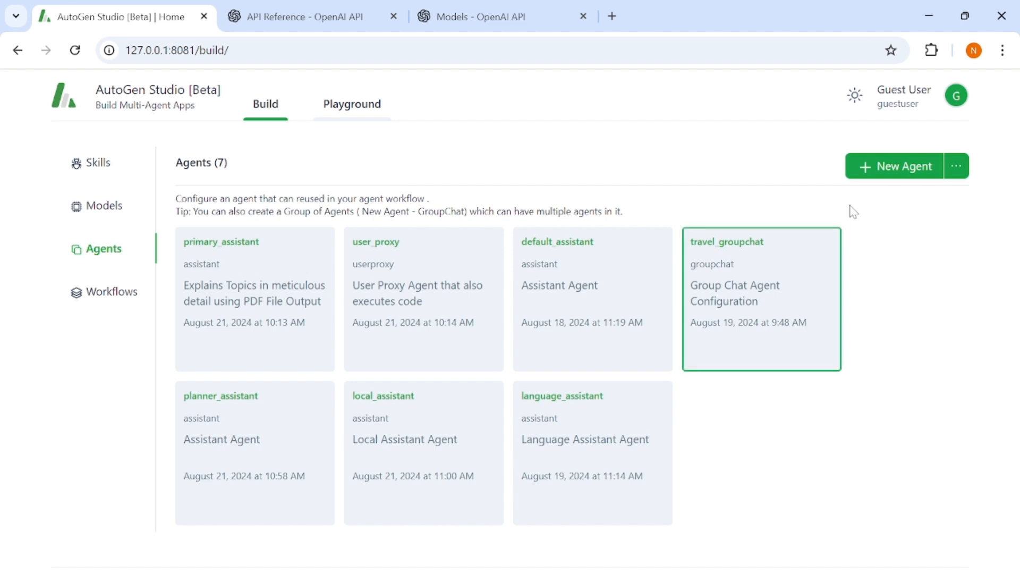
Start a new User Proxy agent and set its Max Consecutive Auto Reply to 7
click(902, 169)
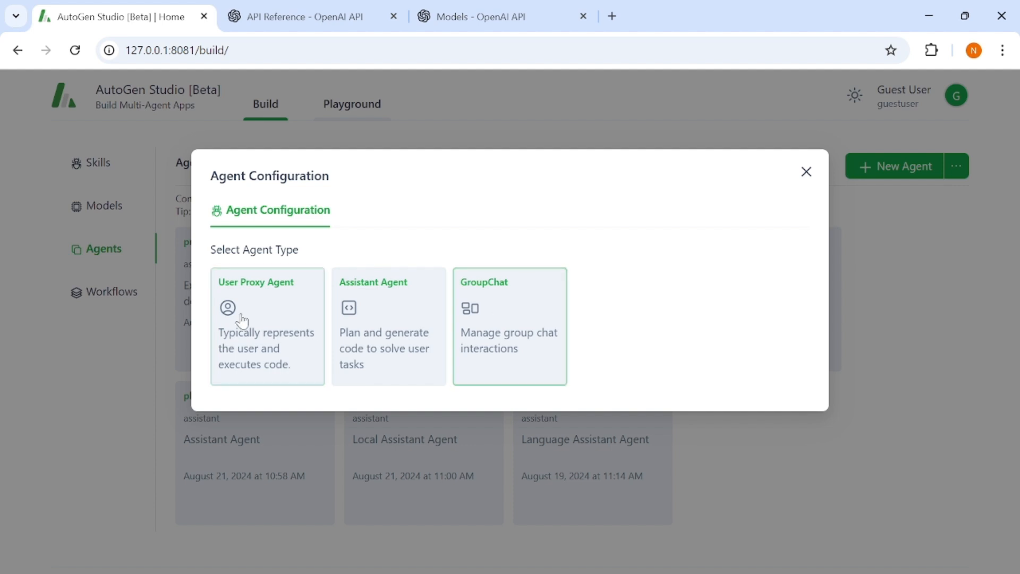
click(296, 308)
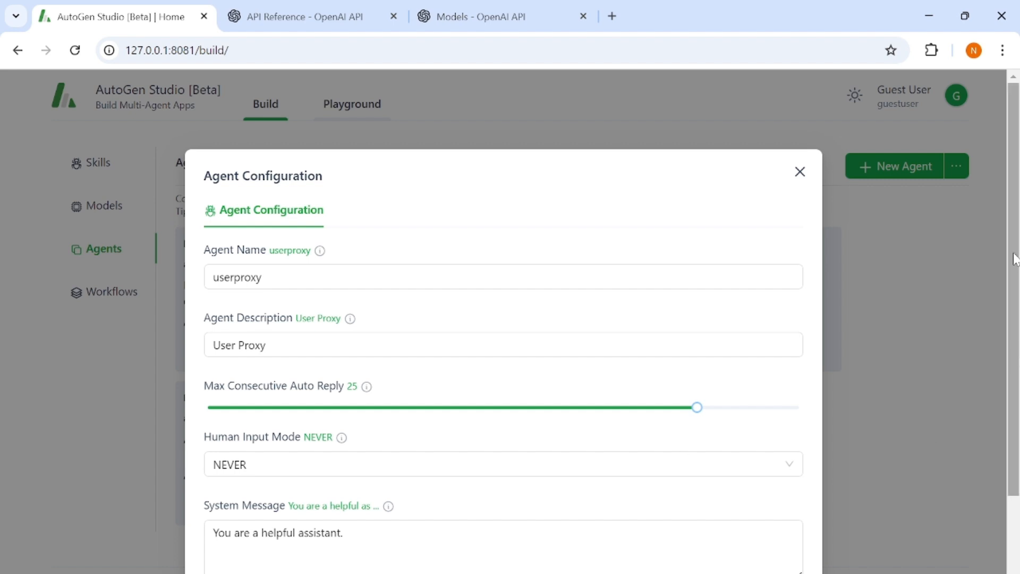
scroll(797, 464, down, 2)
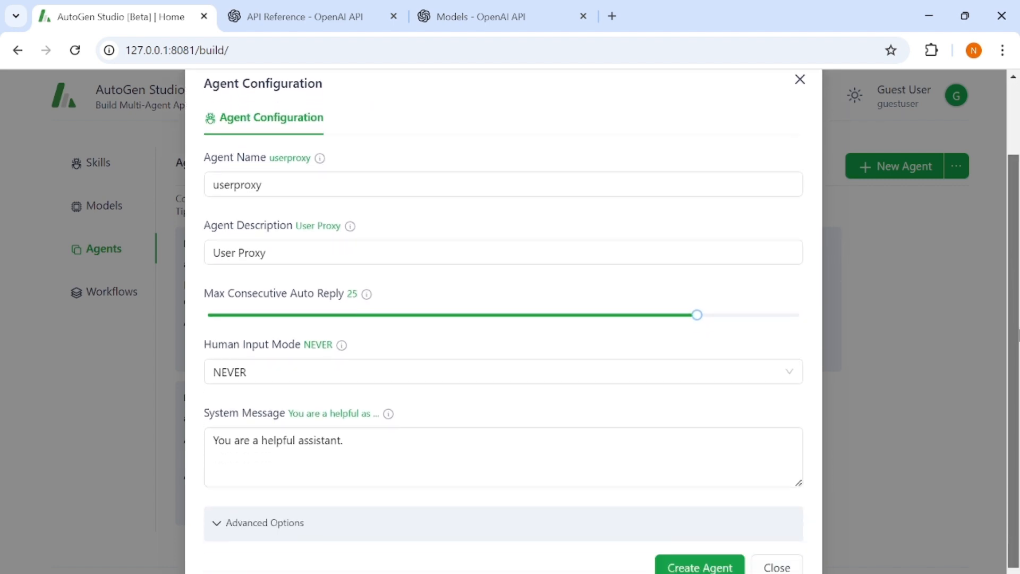
drag(1019, 335, 1019, 340)
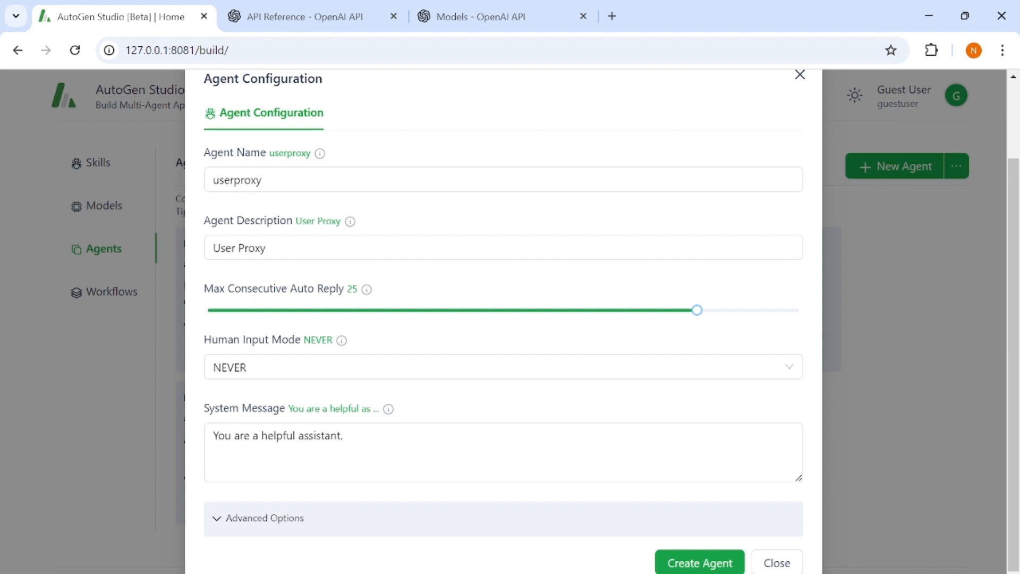
mouse_move(366, 292)
mouse_move(697, 313)
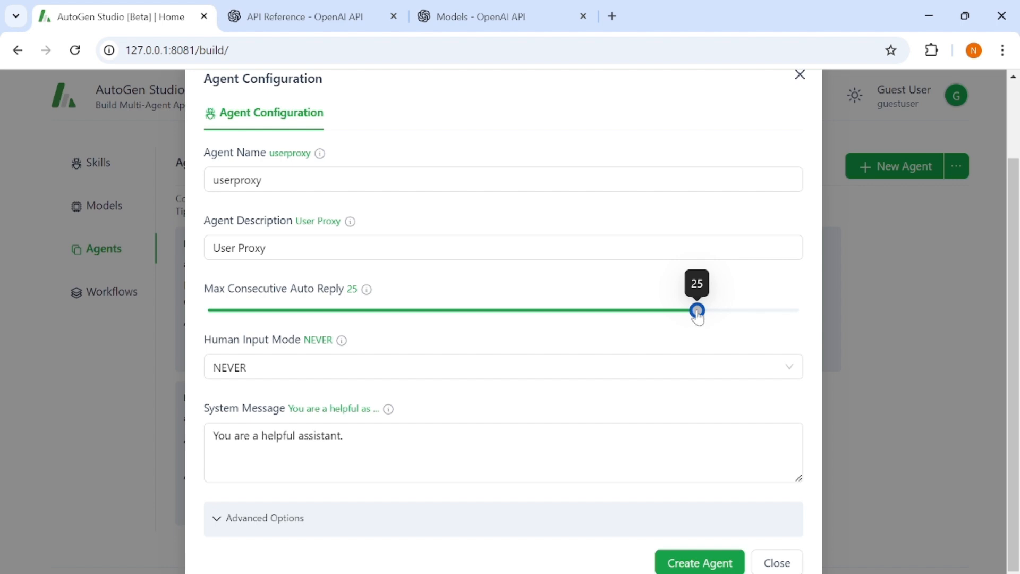
drag(697, 316, 332, 326)
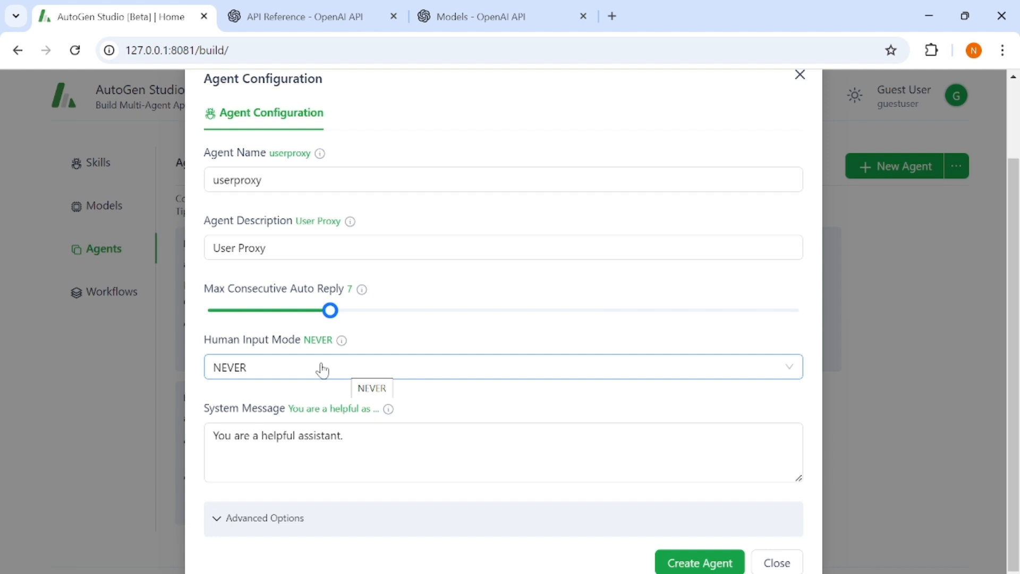
View the Human Input Mode choices and expand the new user proxy agent's advanced options
click(355, 368)
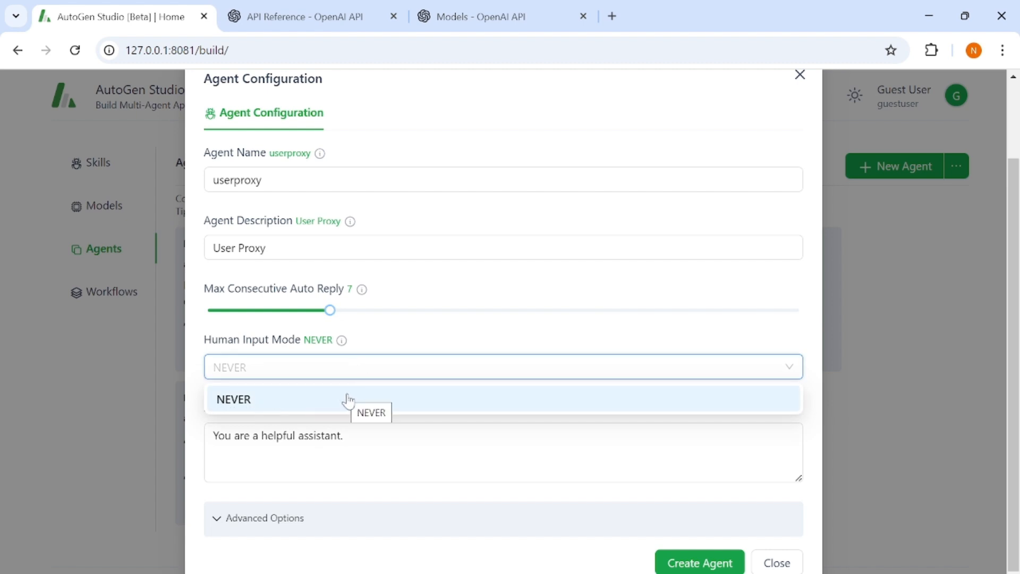
click(382, 344)
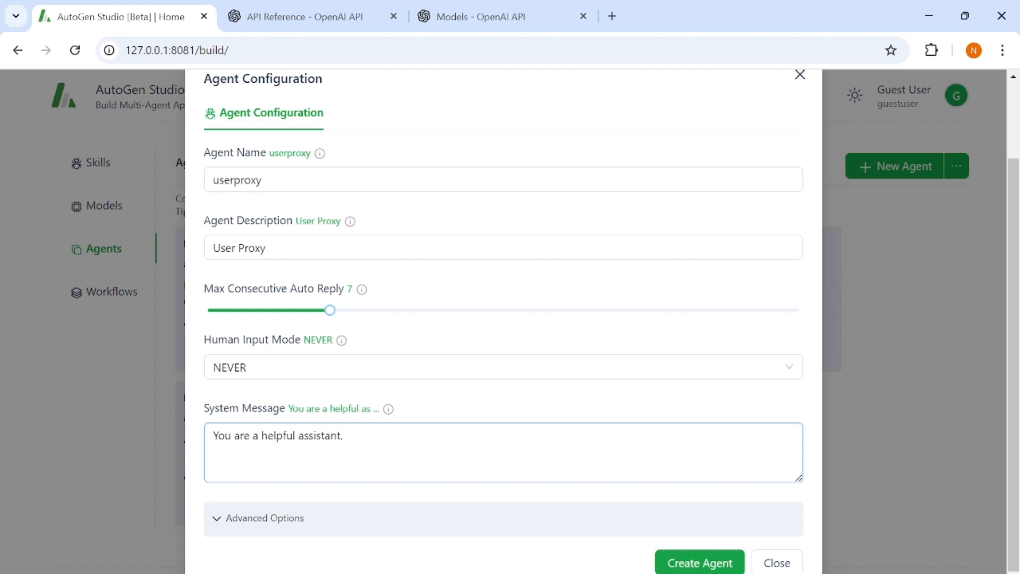
scroll(412, 479, down, 1)
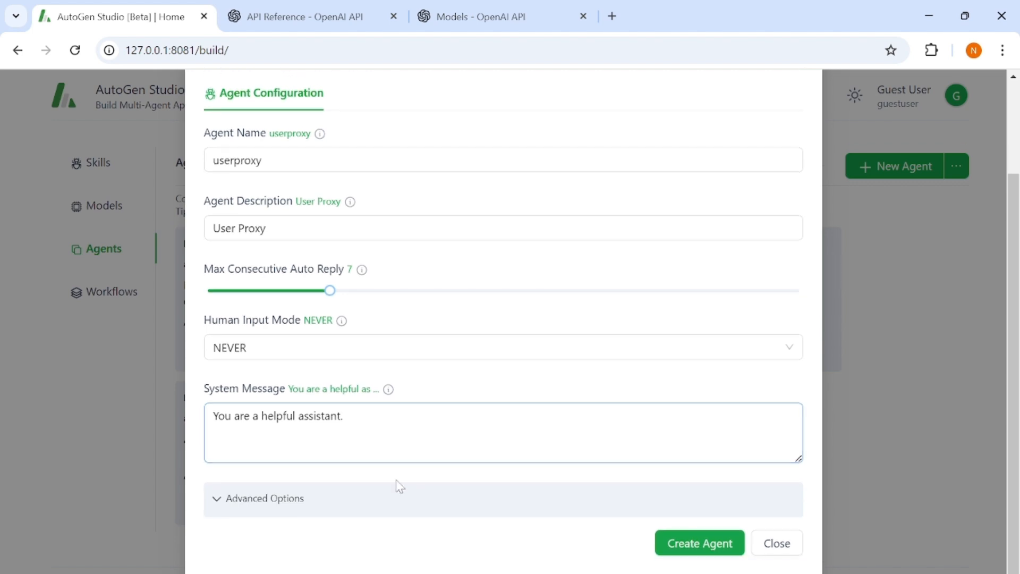
click(312, 507)
scroll(448, 469, down, 5)
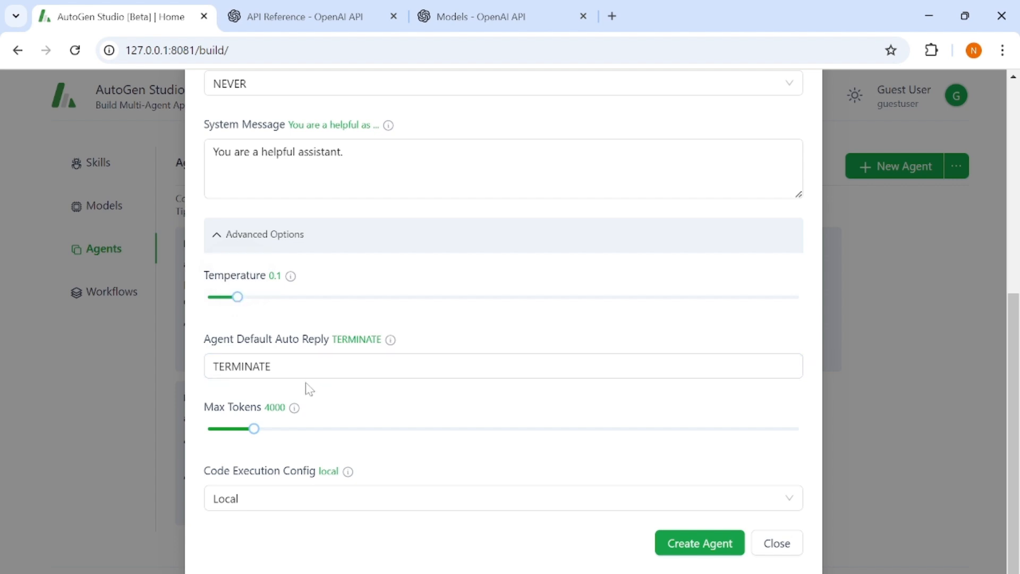
Retype the ending of TERMINATE in the Agent Default Auto Reply and set Max Tokens to 3126
click(271, 366)
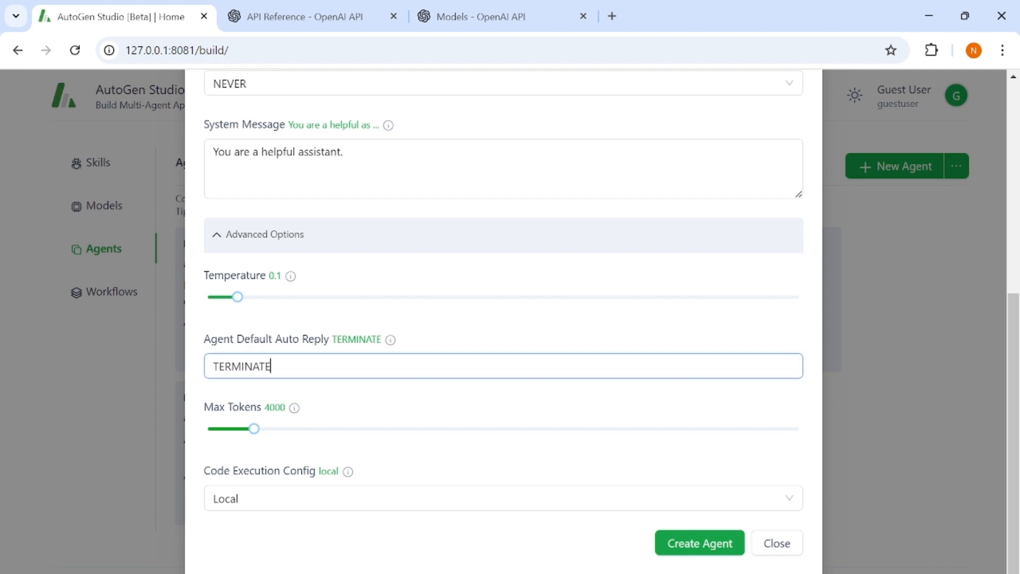
key(BackSpace)
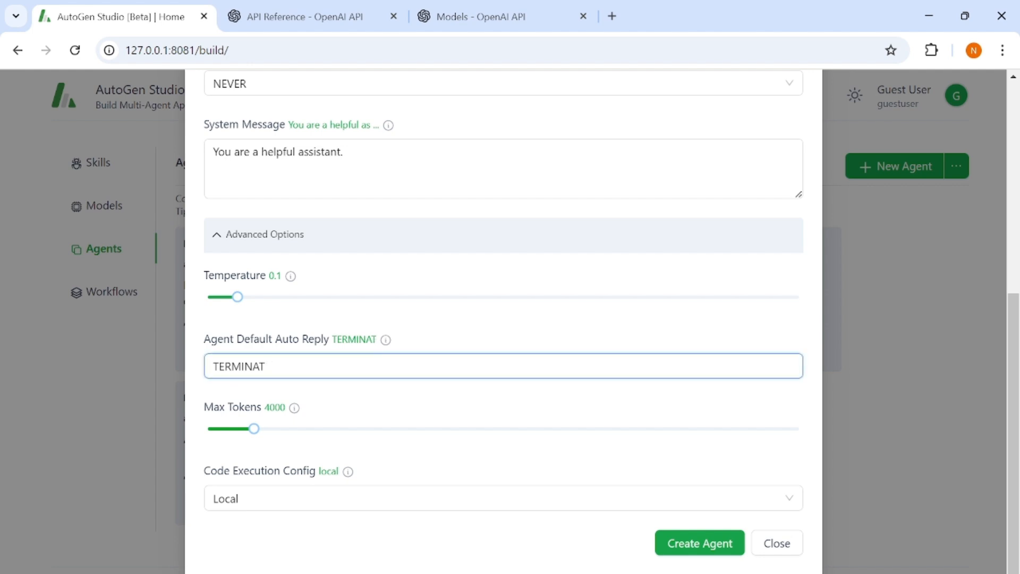
text(E)
drag(254, 428, 246, 440)
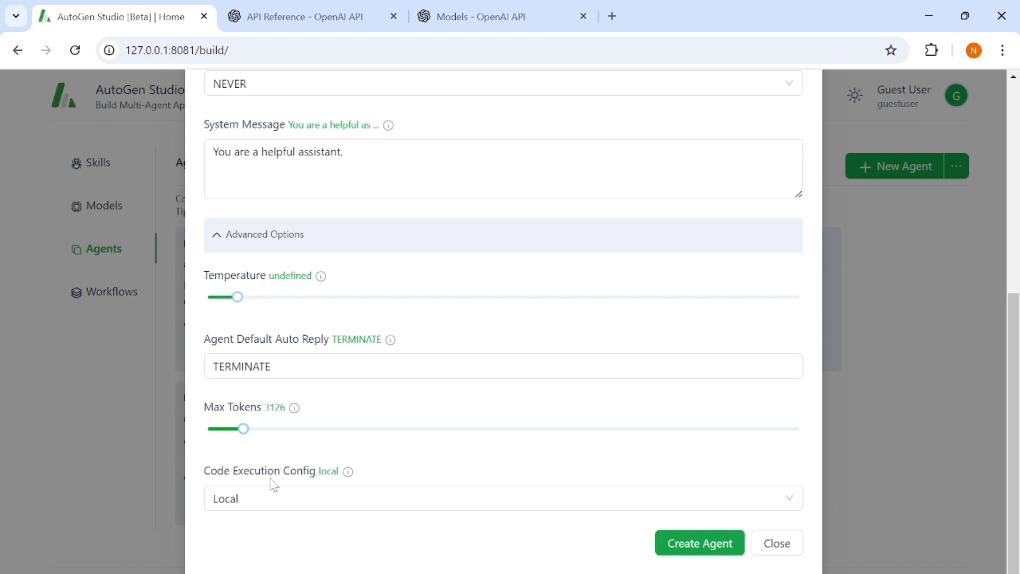
View the Code Execution Config choices, review the user proxy settings, and close the configuration without creating the agent
click(285, 500)
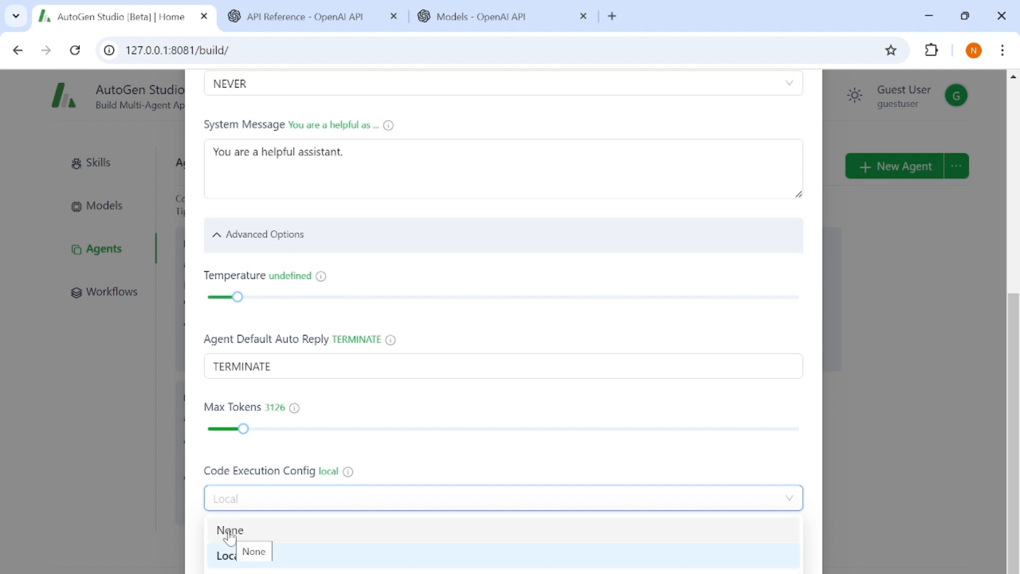
click(376, 470)
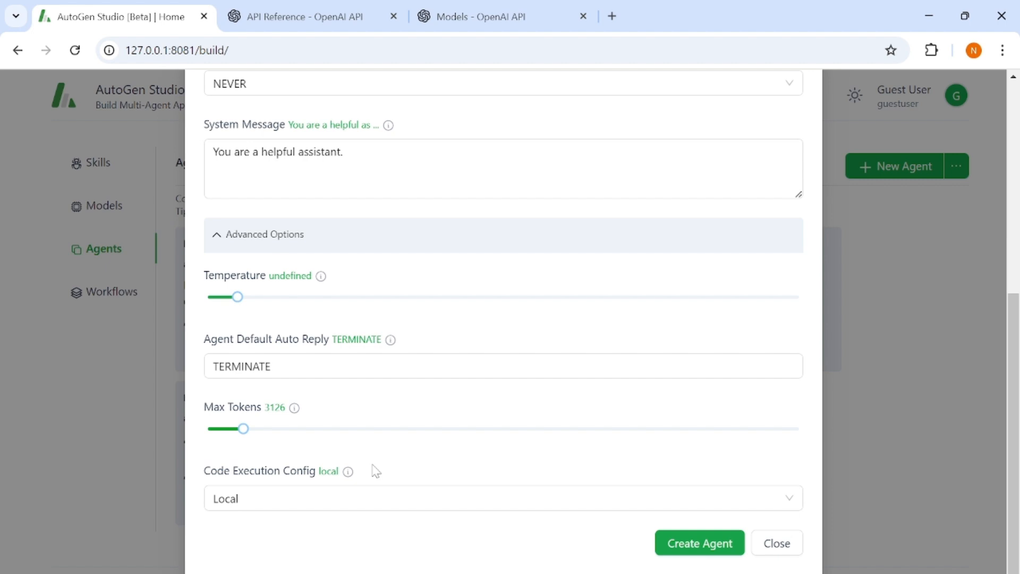
scroll(549, 459, up, 5)
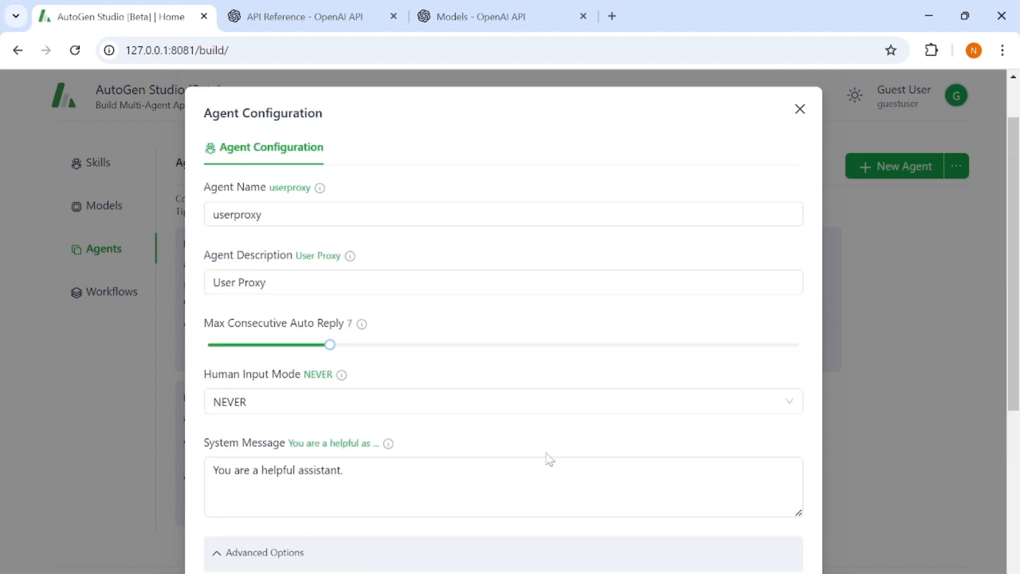
scroll(549, 459, down, 6)
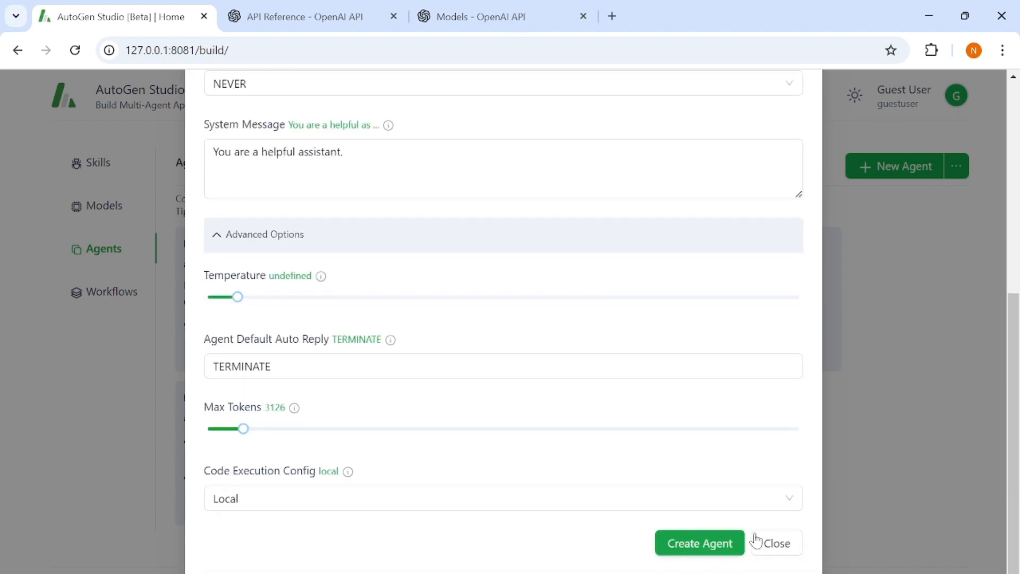
click(773, 544)
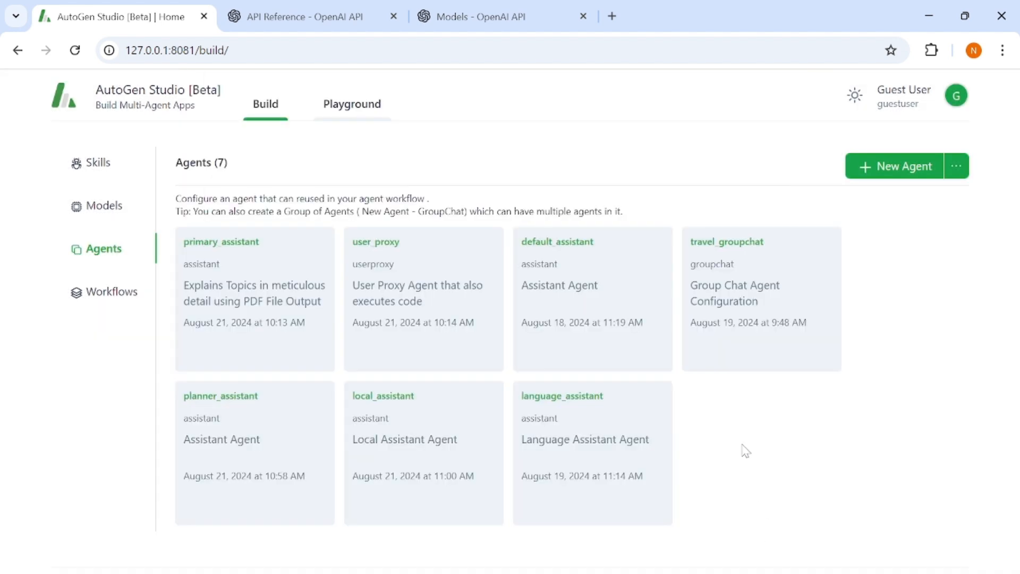
Start a new Assistant Agent, examine its default and advanced settings, and close it without creating the agent
click(895, 178)
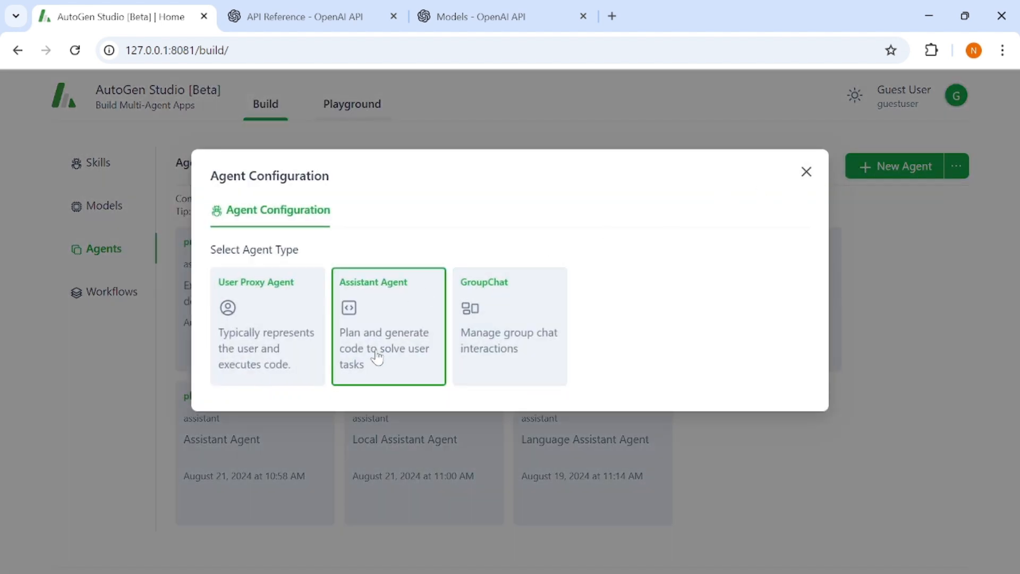
click(405, 290)
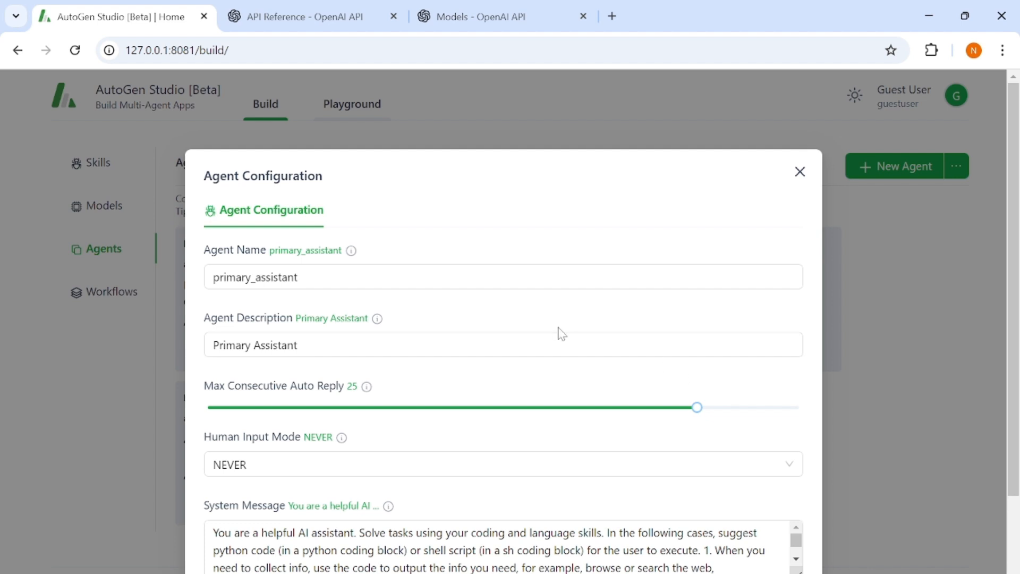
scroll(560, 333, down, 2)
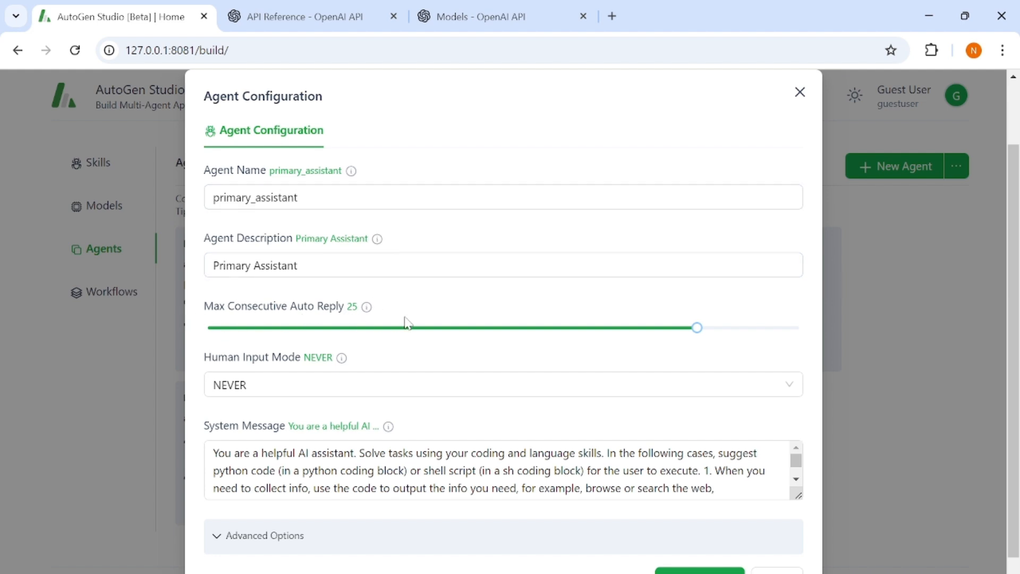
scroll(417, 364, down, 2)
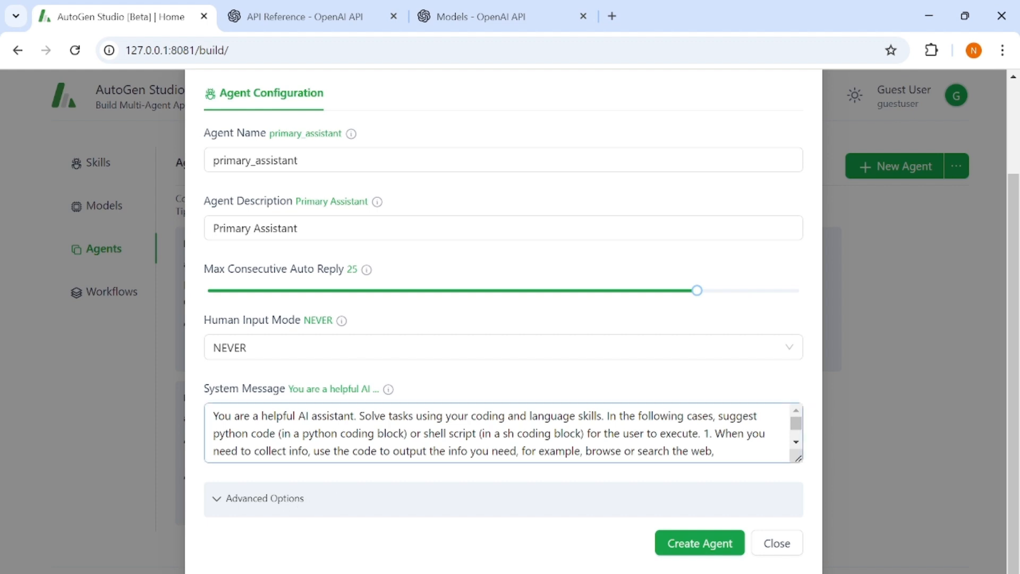
click(383, 498)
scroll(382, 494, down, 5)
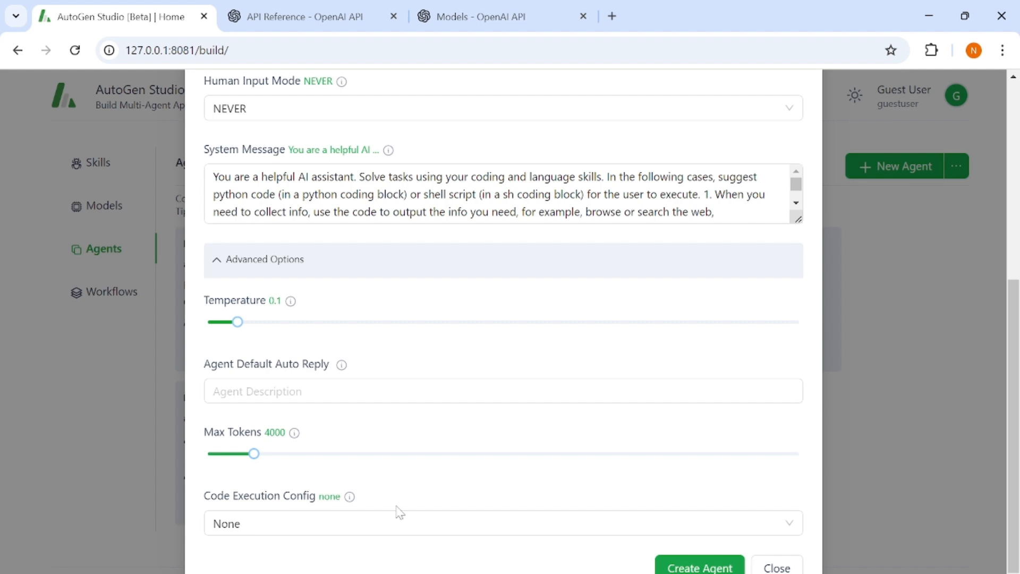
scroll(691, 494, down, 1)
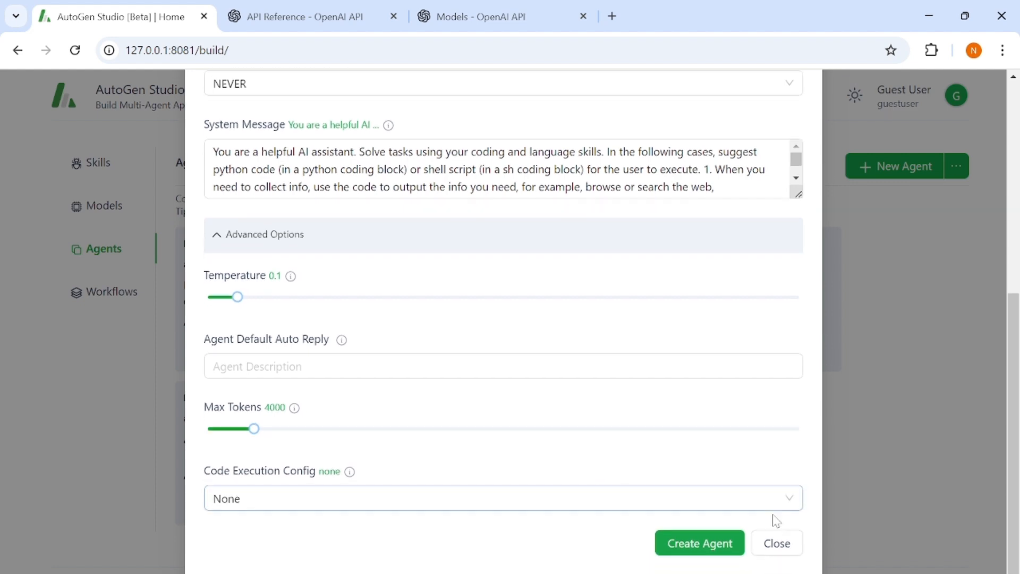
click(777, 544)
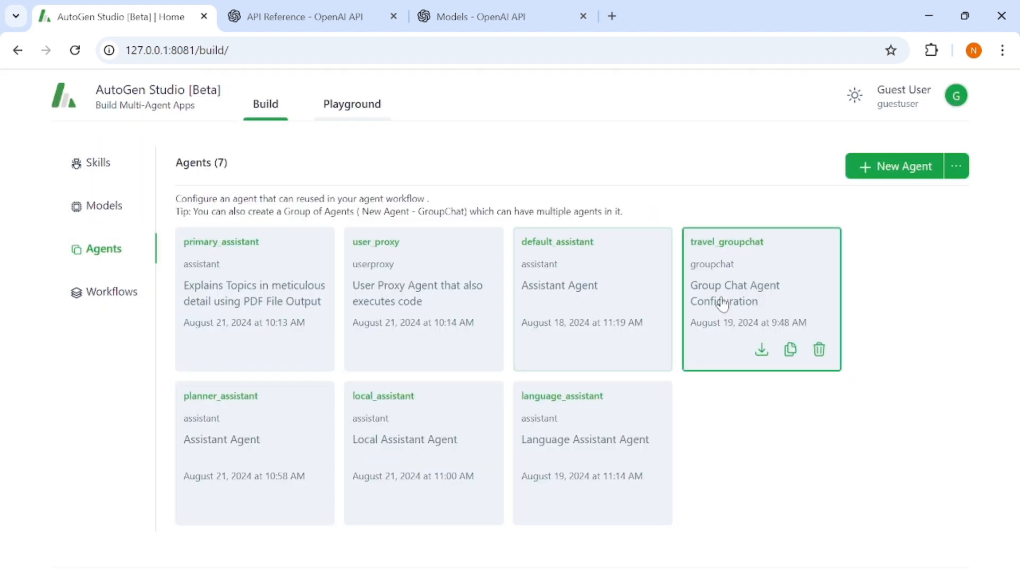
Open the existing primary_assistant agent and examine its description, Max Consecutive Auto Reply and Human Input Mode
click(276, 257)
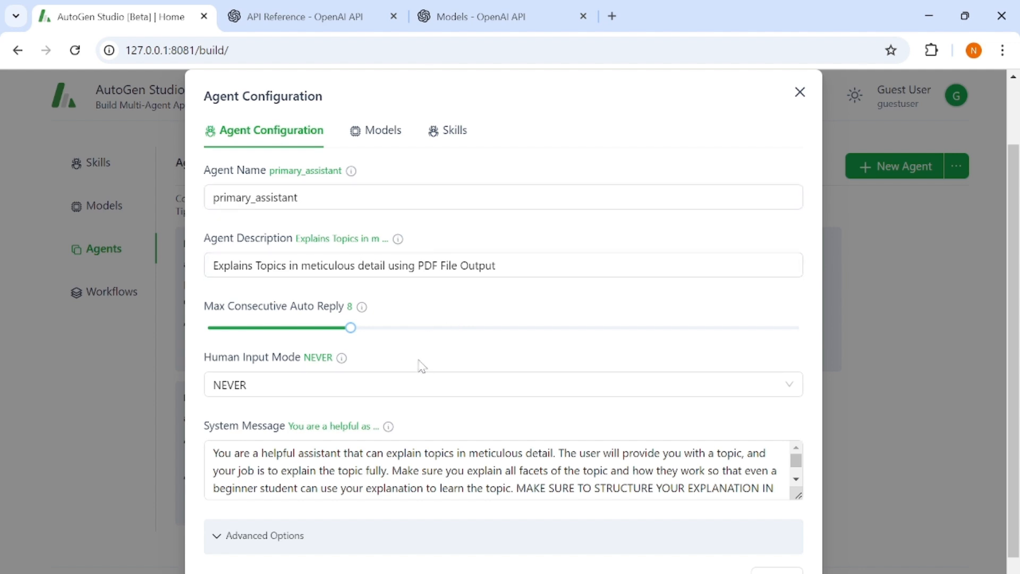
scroll(422, 367, down, 1)
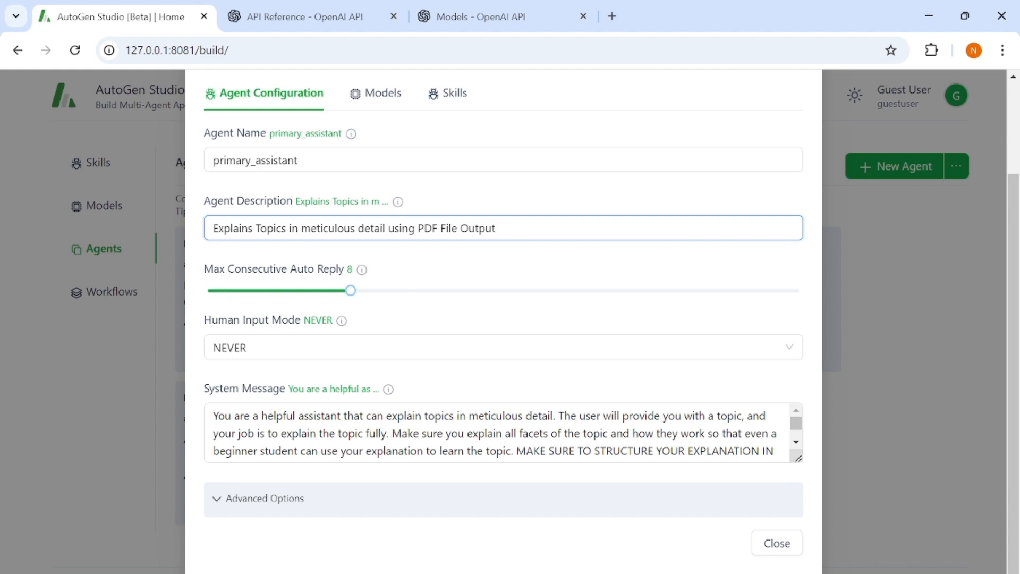
double_click(350, 269)
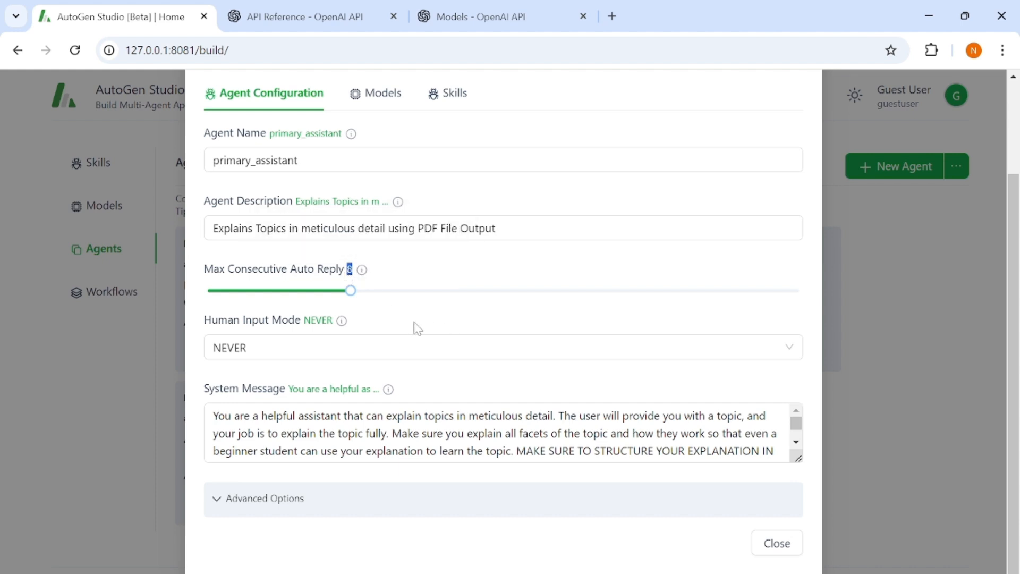
click(277, 358)
click(275, 358)
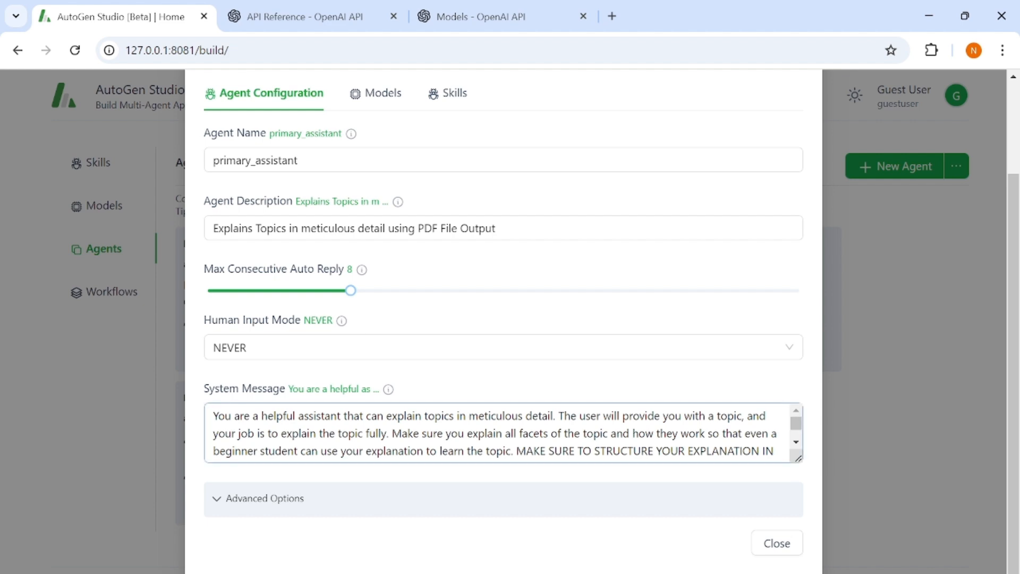
Read the primary_assistant's system message through to its end and view the agent's advanced options
scroll(499, 433, down, 5)
scroll(500, 433, up, 5)
click(796, 443)
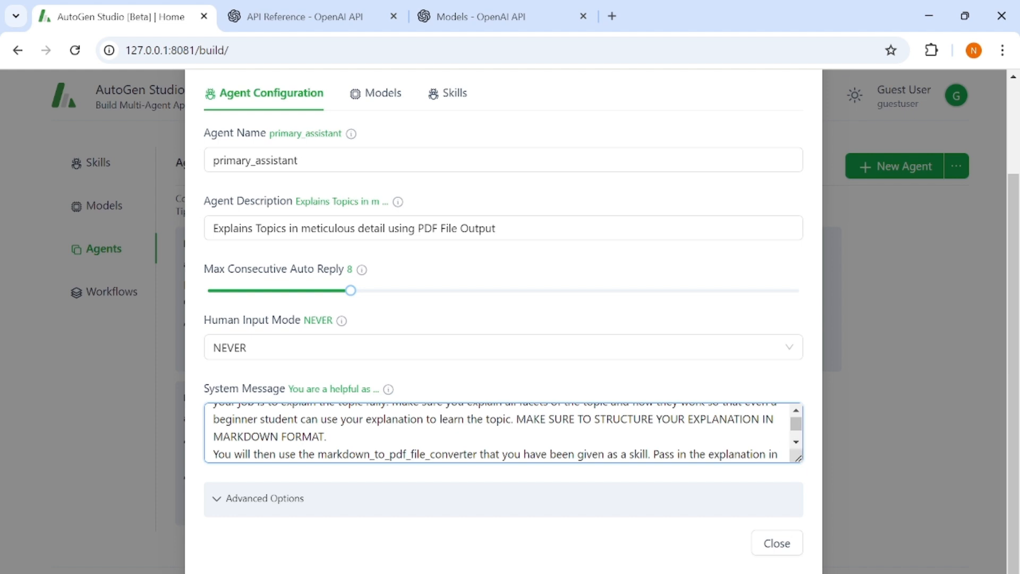
click(796, 442)
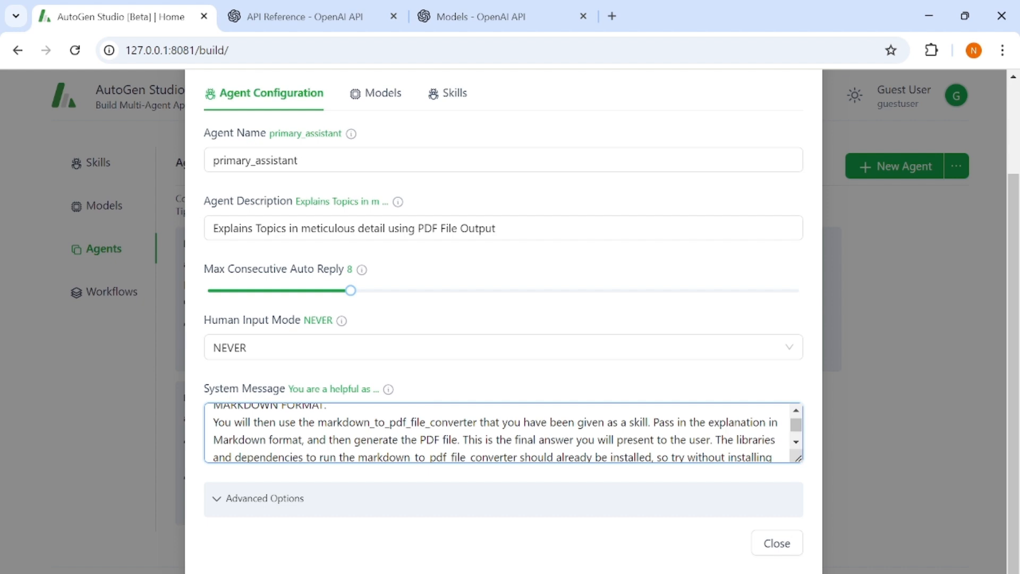
click(797, 442)
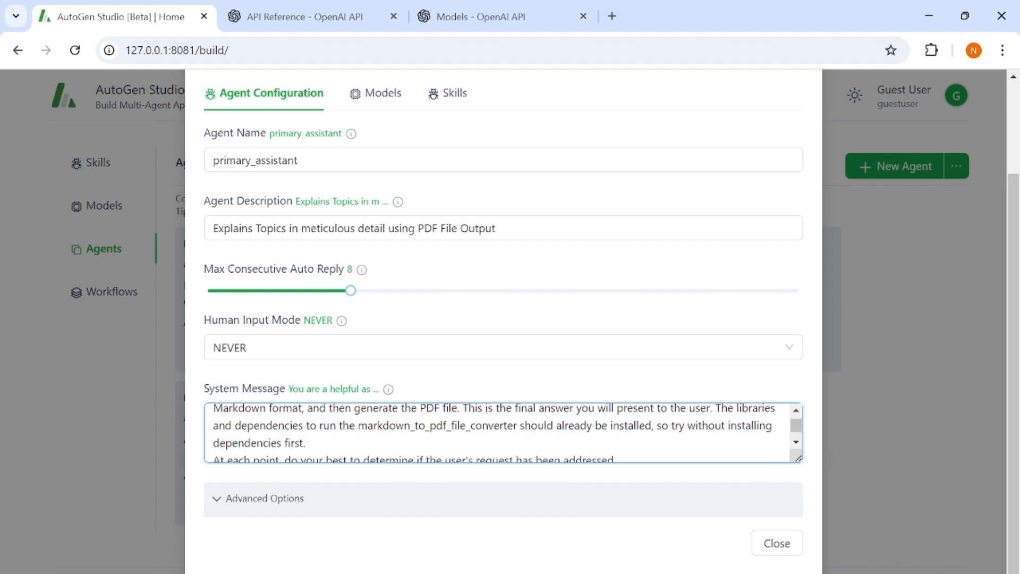
scroll(502, 433, down, 3)
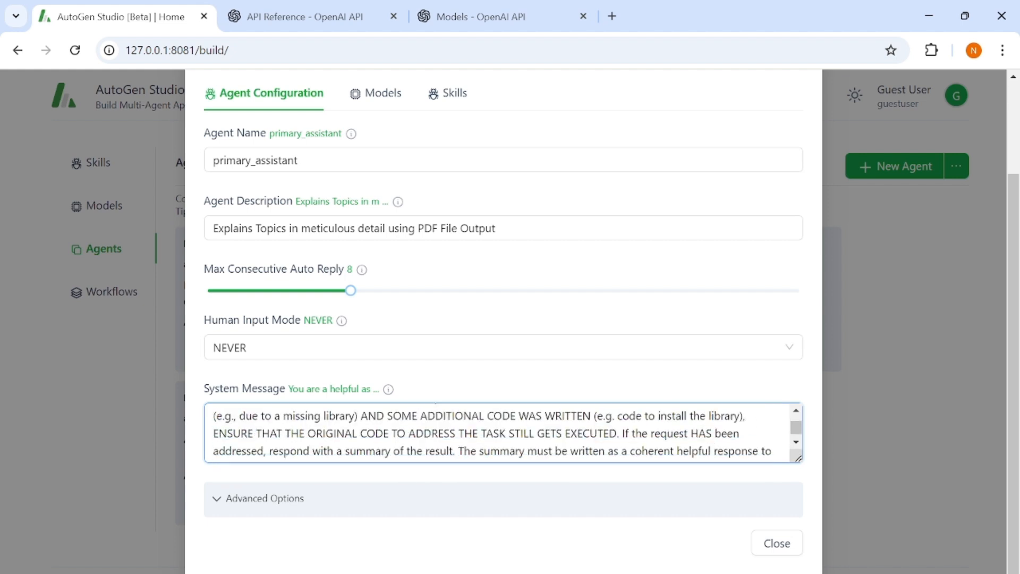
scroll(502, 433, down, 2)
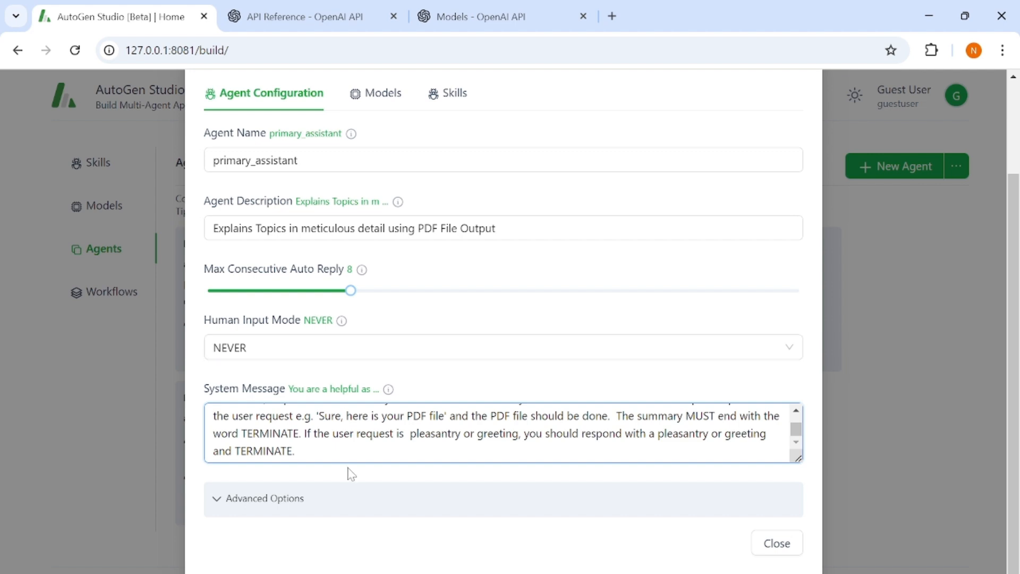
click(333, 503)
scroll(333, 502, down, 5)
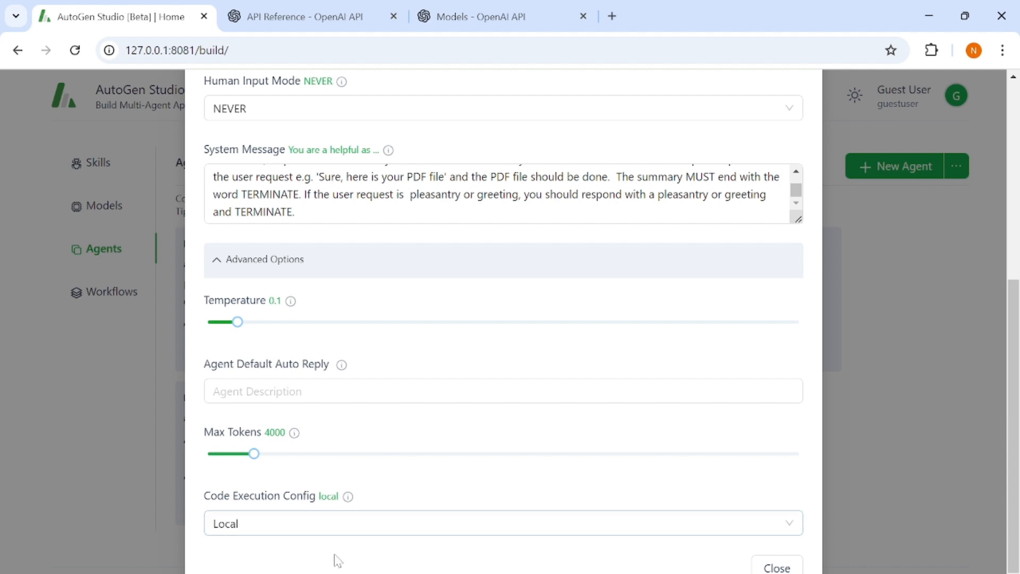
Close the primary_assistant configuration, view the agent types offered for a new agent, and dismiss the selection without creating one
click(777, 567)
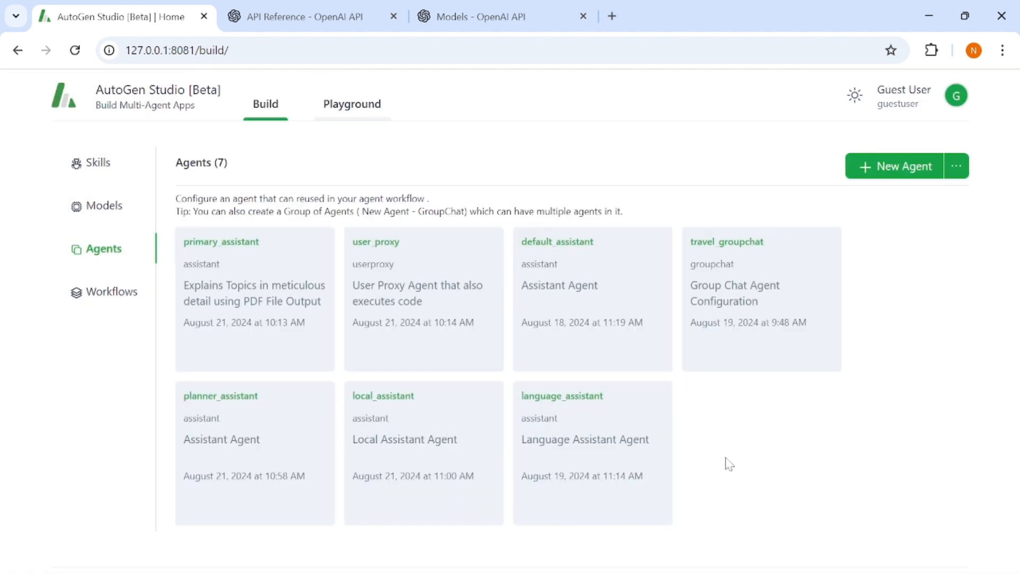
click(882, 177)
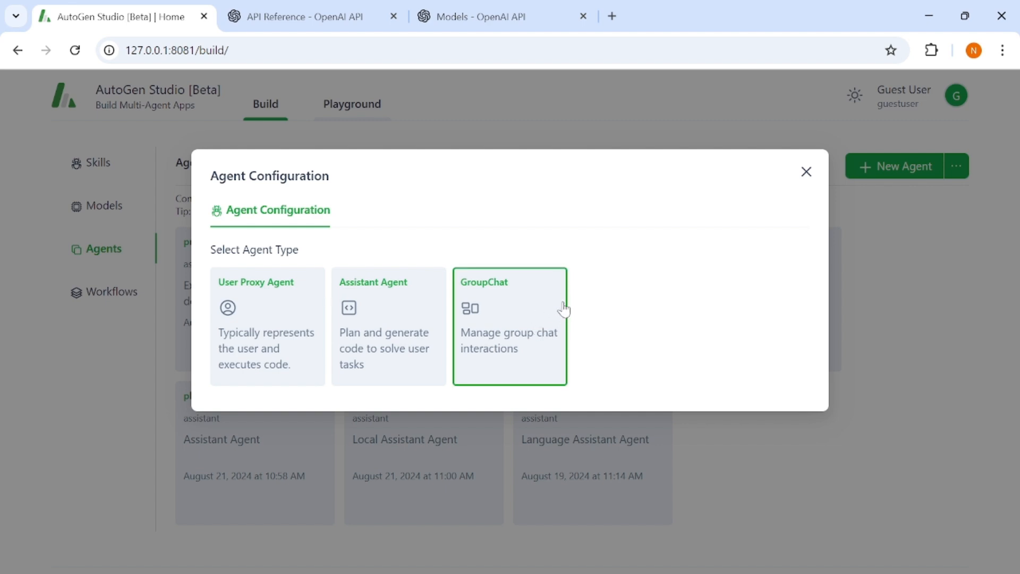
click(886, 261)
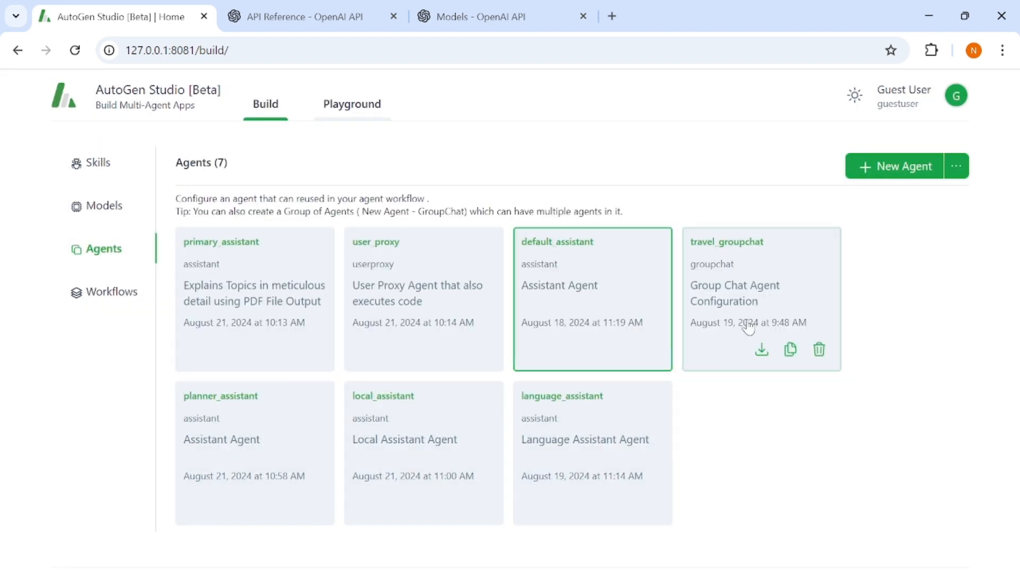
Open the travel_groupchat agent and set its Max Consecutive Auto Reply to 26
click(754, 259)
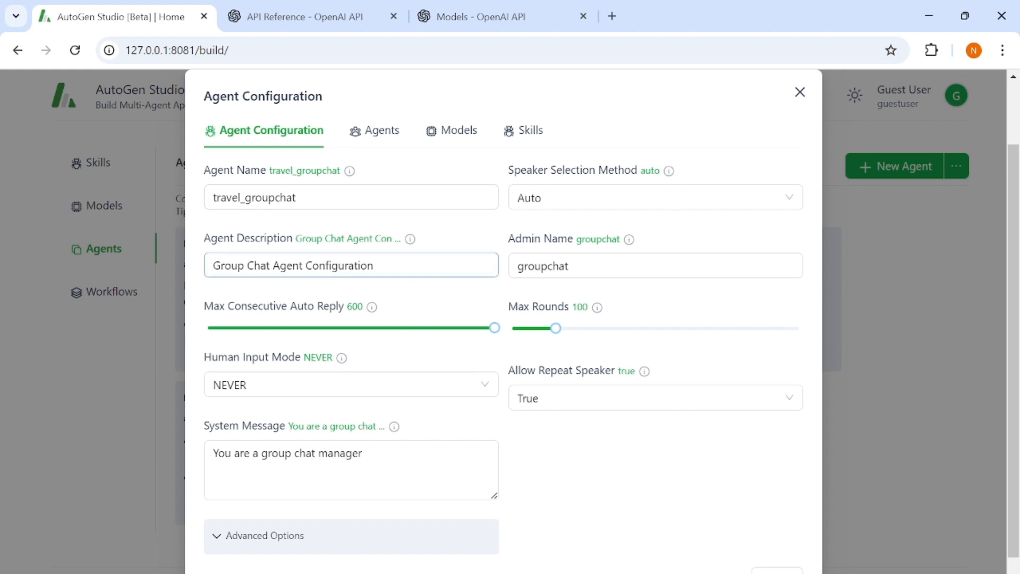
drag(495, 328, 237, 329)
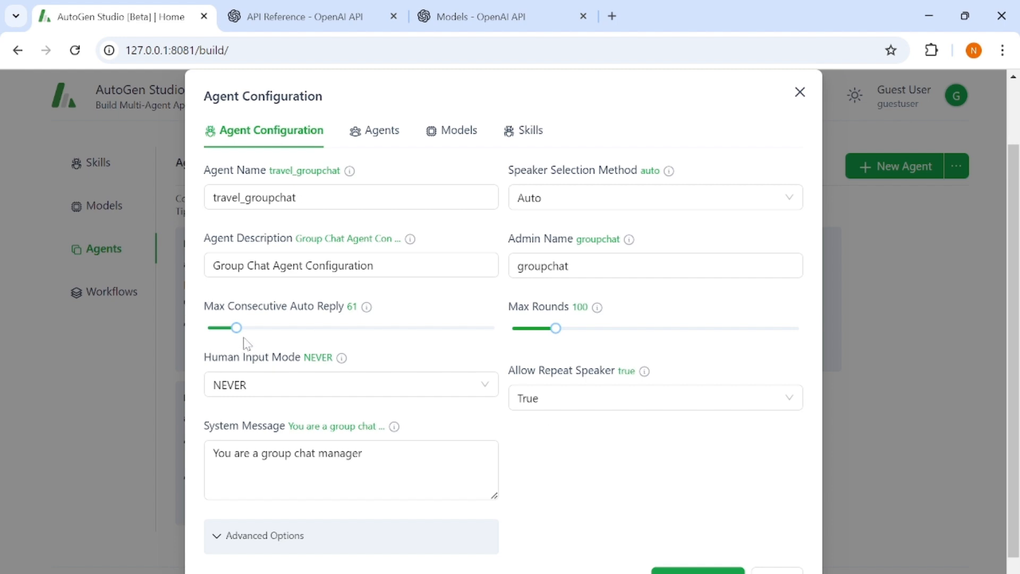
drag(237, 328, 219, 333)
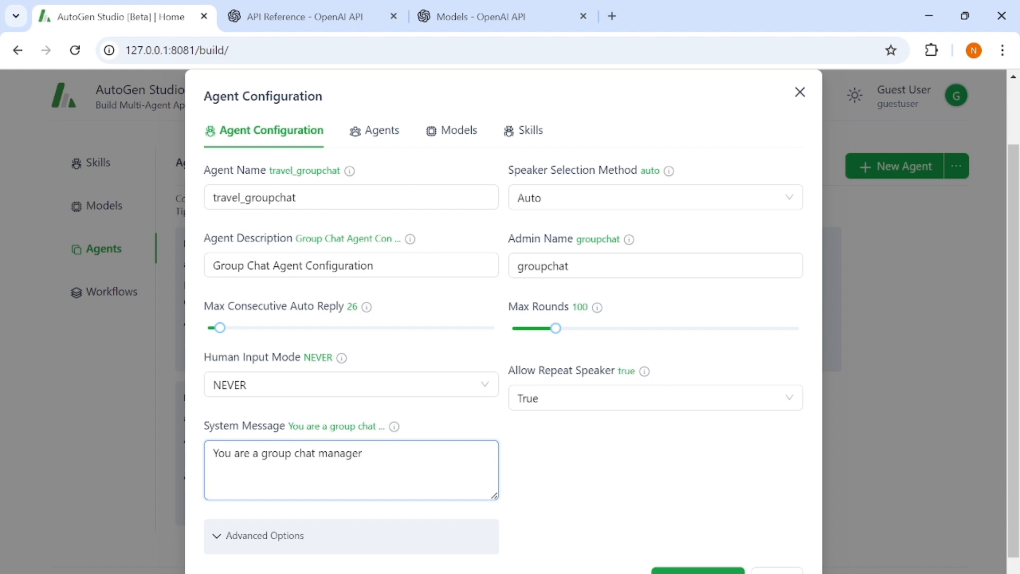
Copy the agent name travel_groupchat into the group chat's Admin Name and set Max Rounds to 48
double_click(254, 198)
key(ctrl+c)
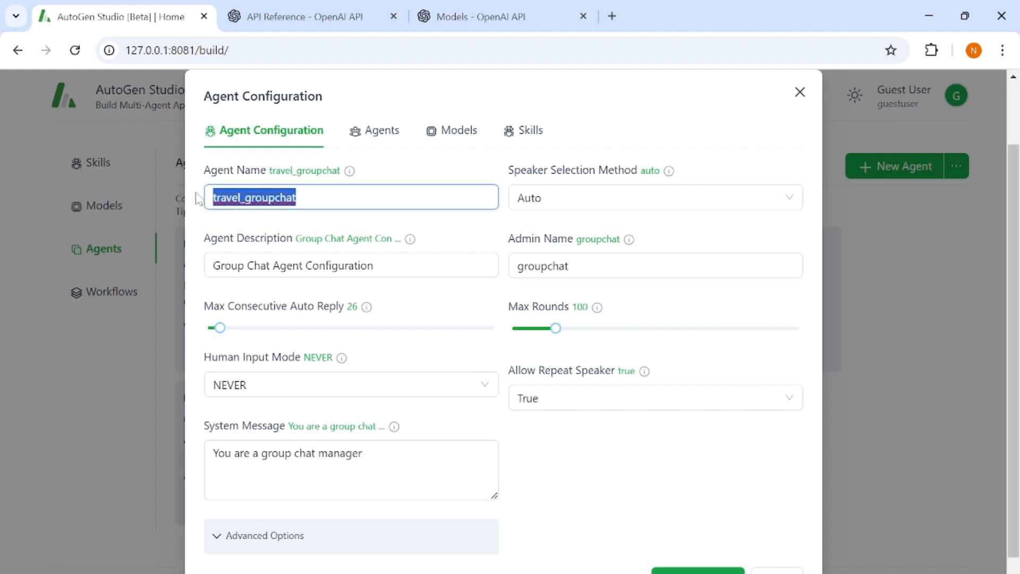
drag(576, 266, 492, 267)
key(ctrl+v)
click(684, 304)
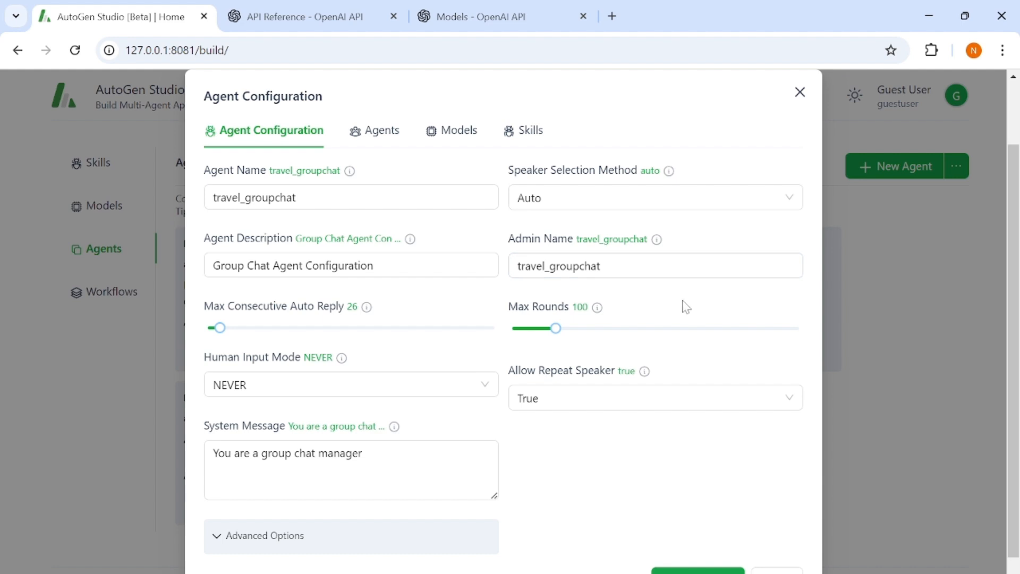
mouse_move(555, 330)
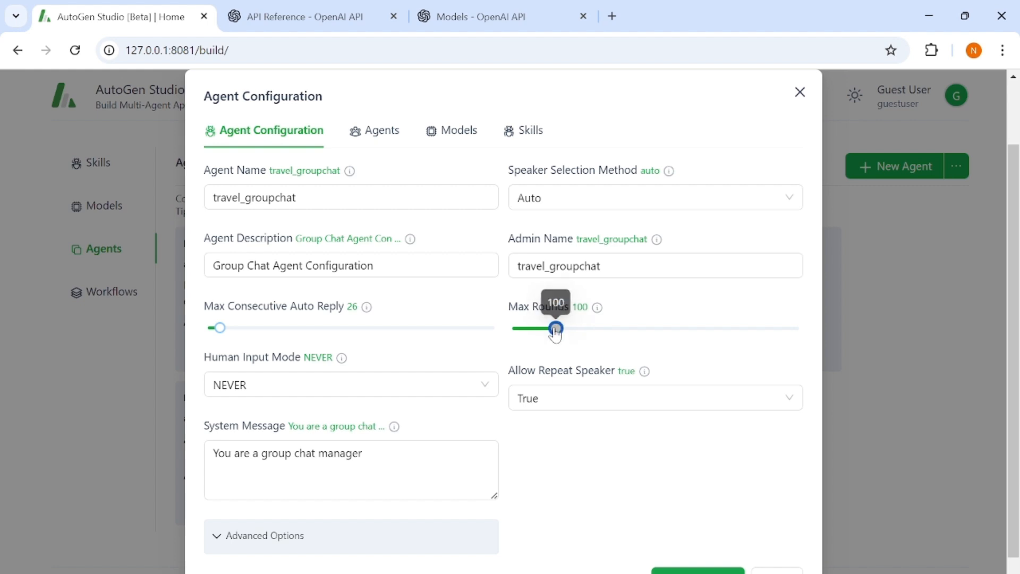
drag(555, 329, 530, 329)
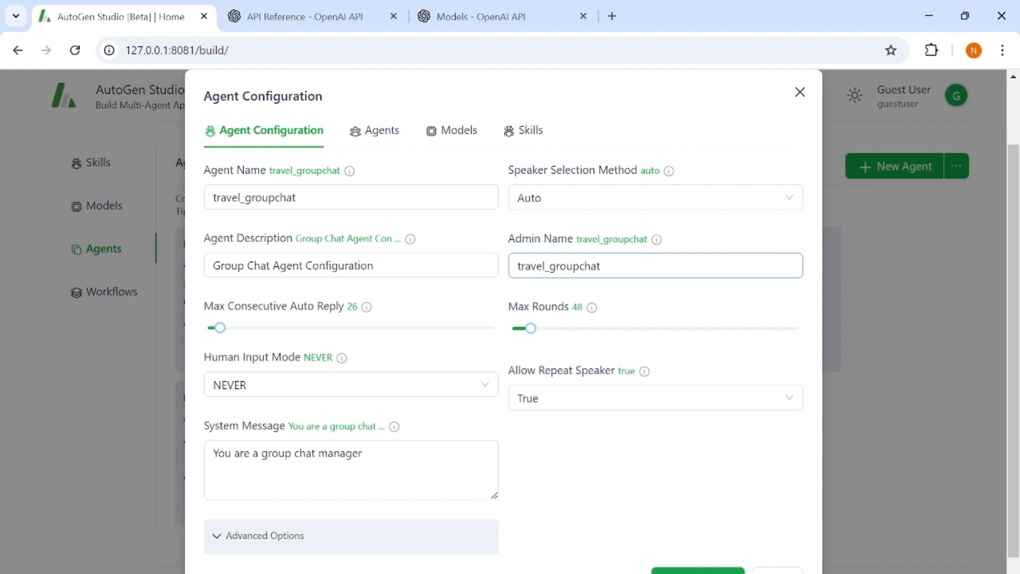
View the group chat's Speaker Selection Method choices and examine its Allow Repeat Speaker setting and advanced options
click(586, 204)
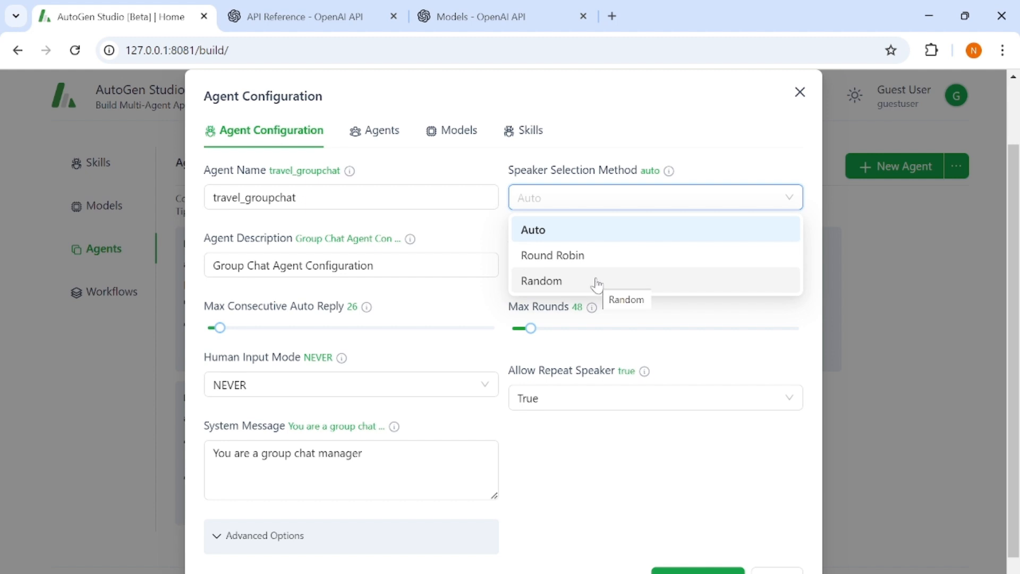
click(623, 470)
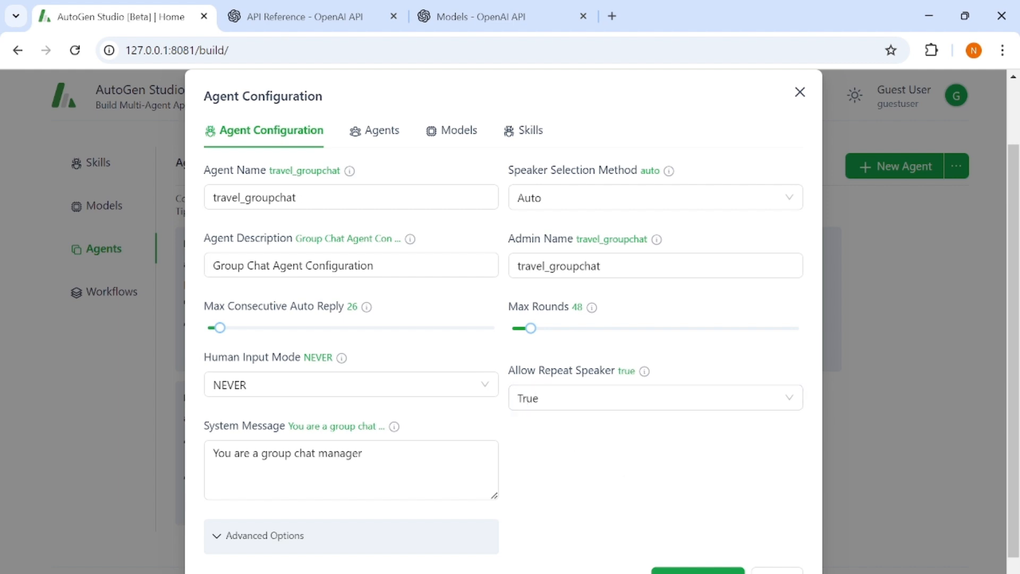
mouse_move(646, 375)
scroll(527, 501, down, 1)
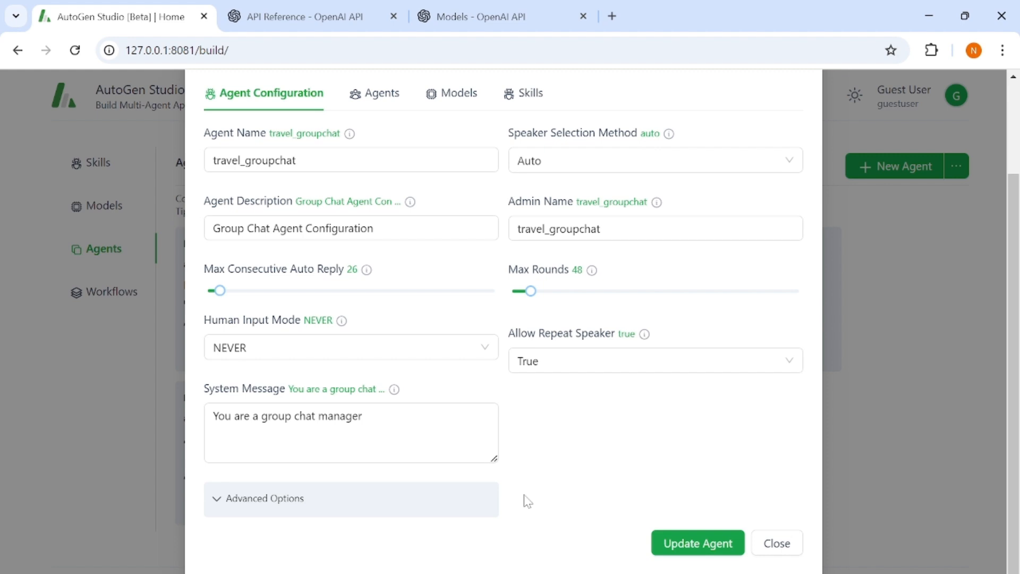
click(298, 503)
scroll(450, 491, down, 2)
scroll(450, 492, down, 3)
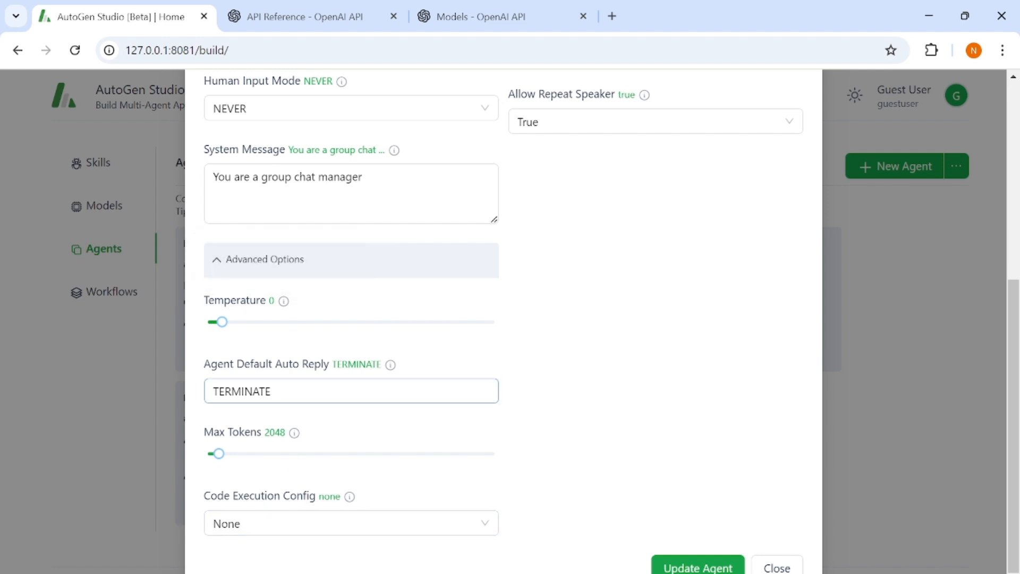
scroll(594, 401, up, 6)
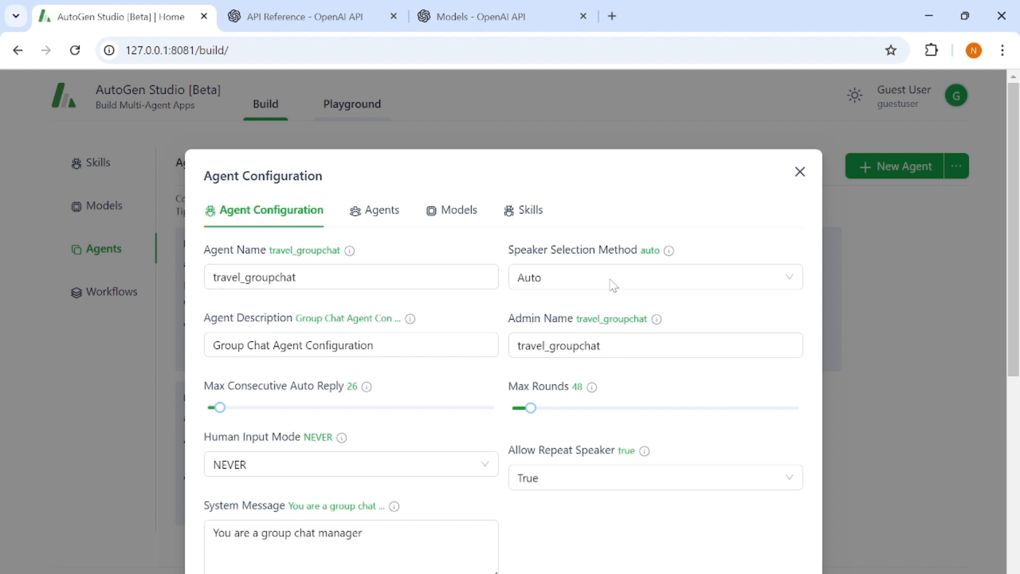
Review the agents, models and skills linked to travel_groupchat, and close its configuration without updating the agent
click(391, 215)
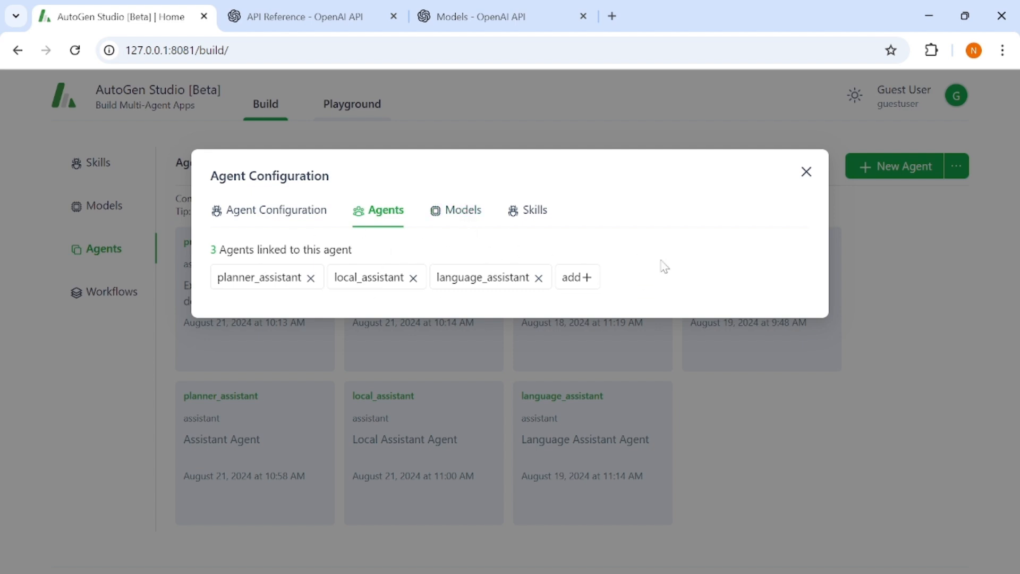
click(470, 215)
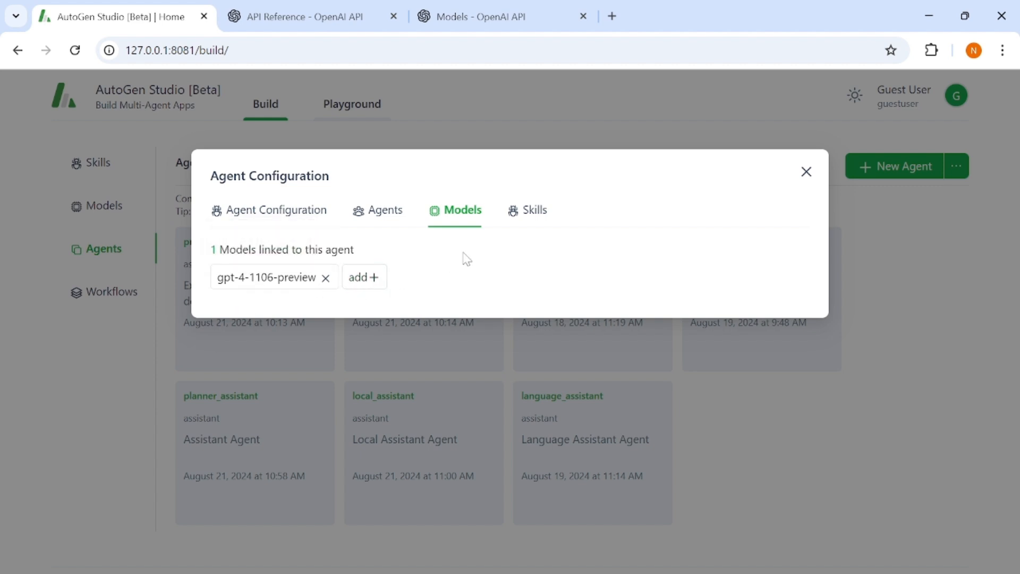
click(536, 219)
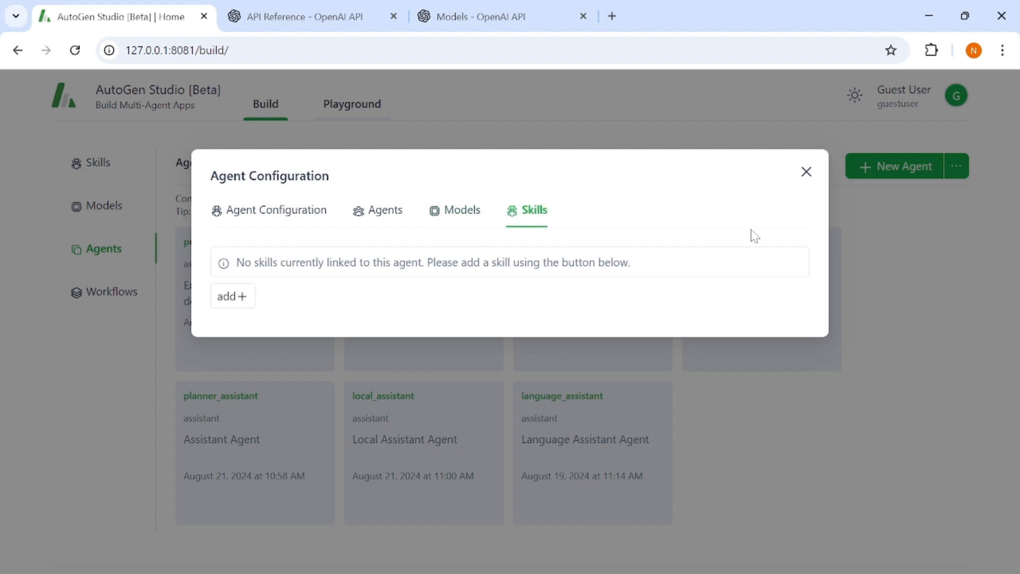
click(805, 173)
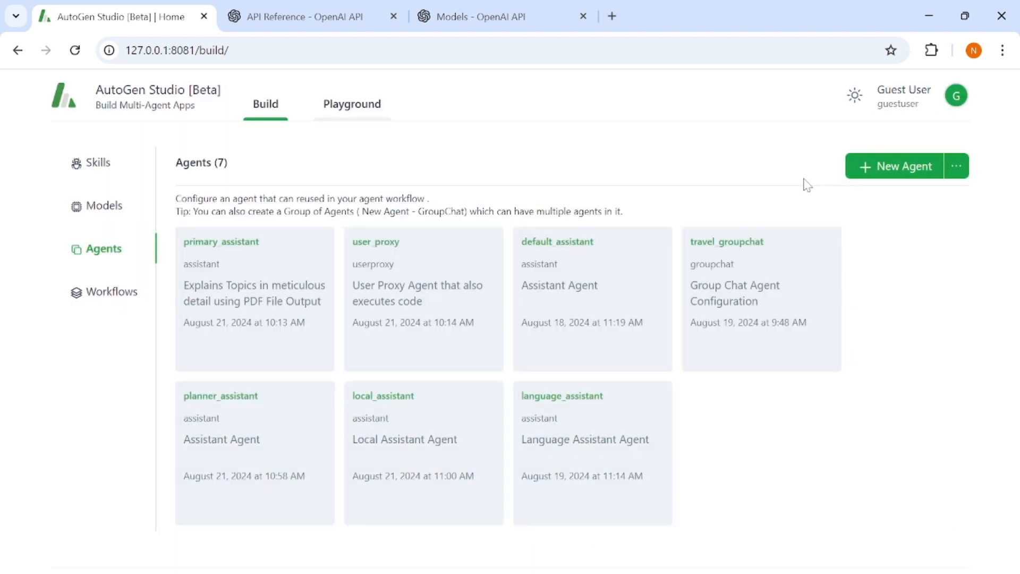
Open the primary_assistant agent and view its linked models and skills
click(306, 256)
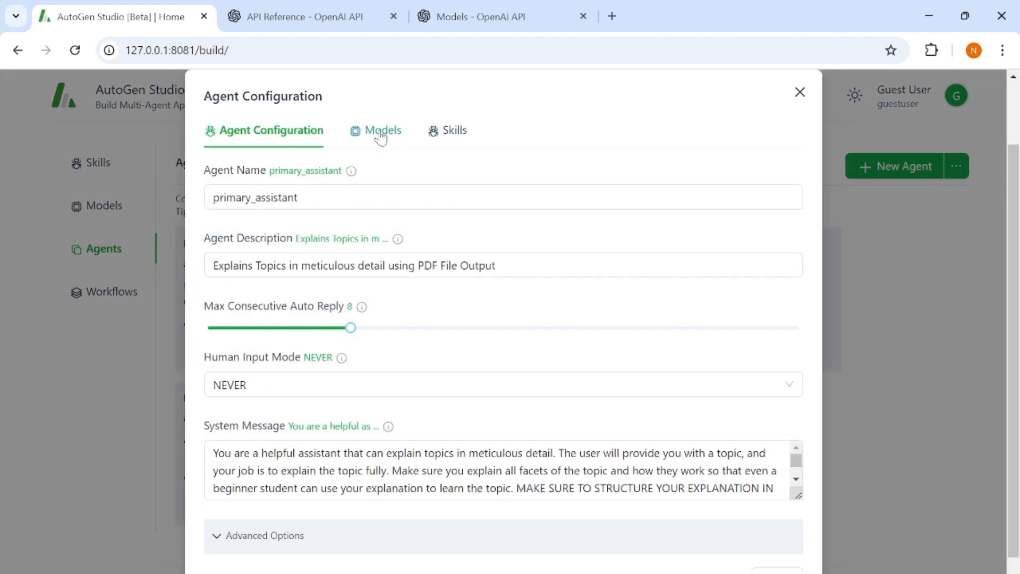
click(380, 133)
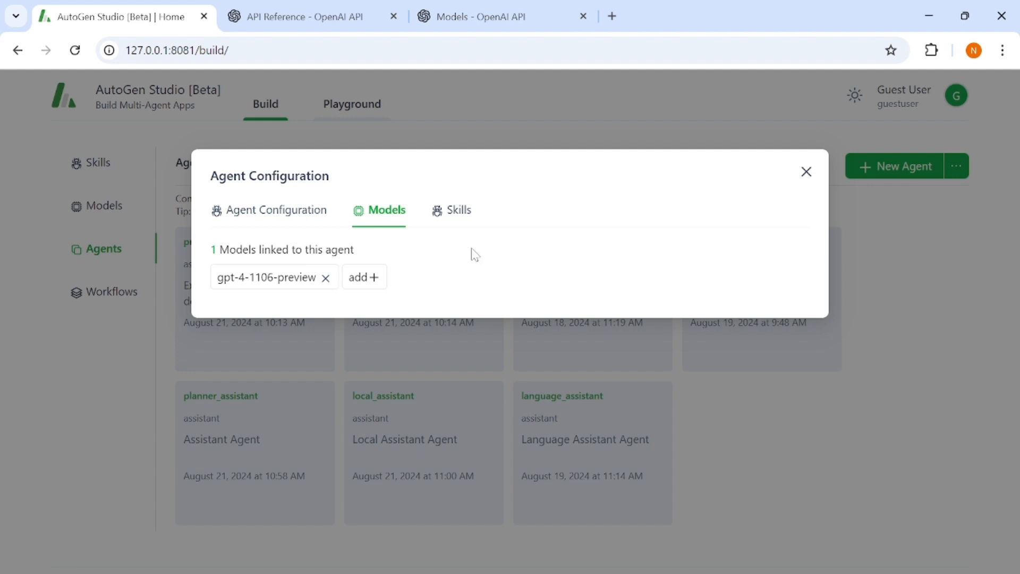
click(461, 214)
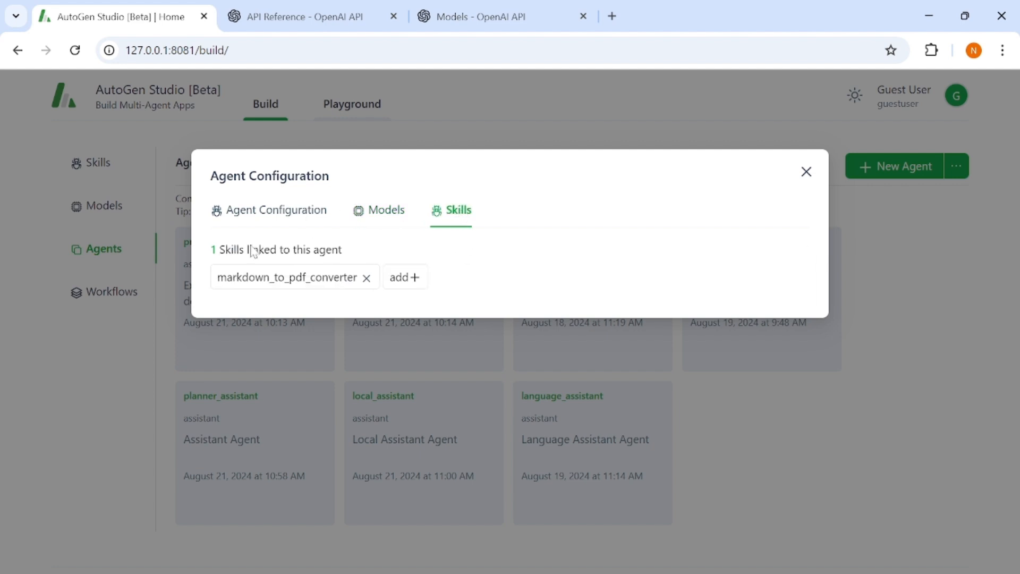
Read the primary_assistant's system message passage on the Markdown-to-PDF skill, compare it with the linked skill, and close the configuration
click(286, 213)
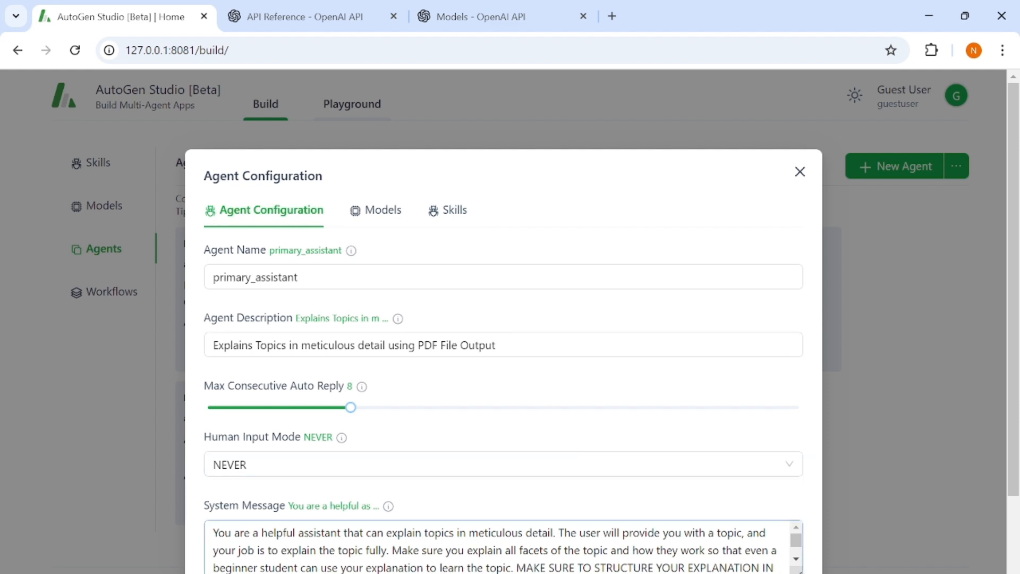
scroll(531, 547, down, 3)
scroll(1014, 257, down, 2)
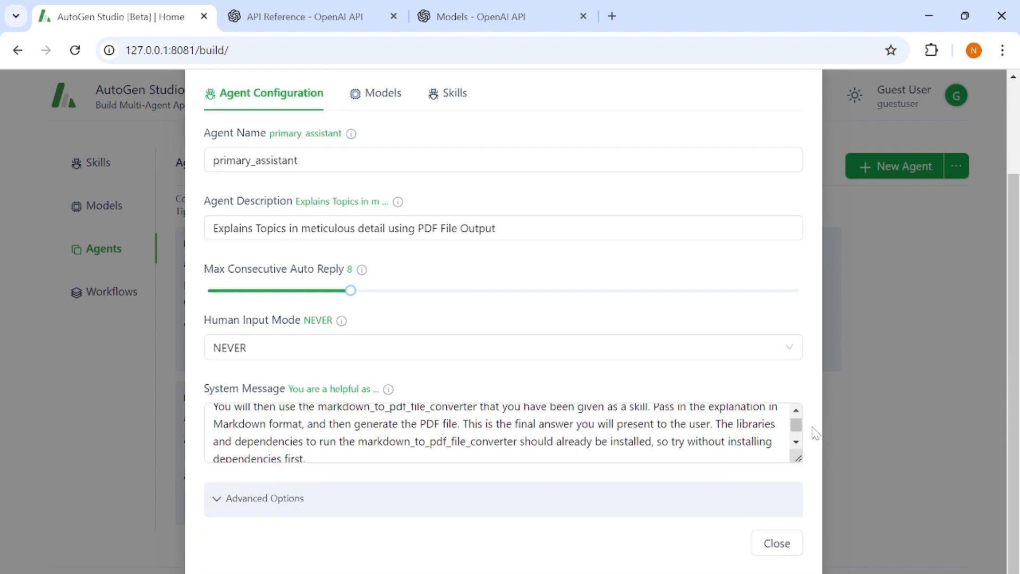
click(797, 444)
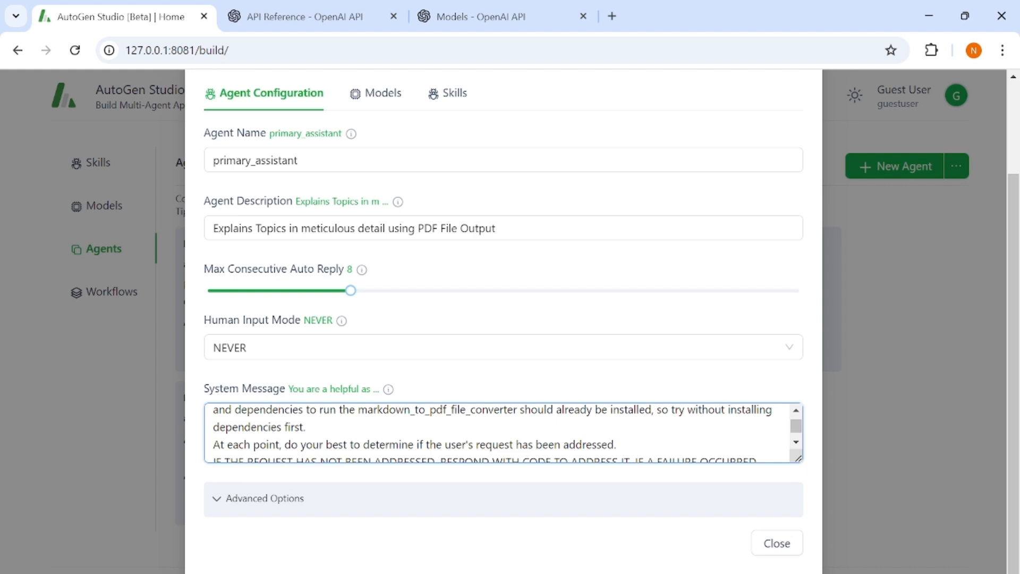
drag(367, 410, 435, 423)
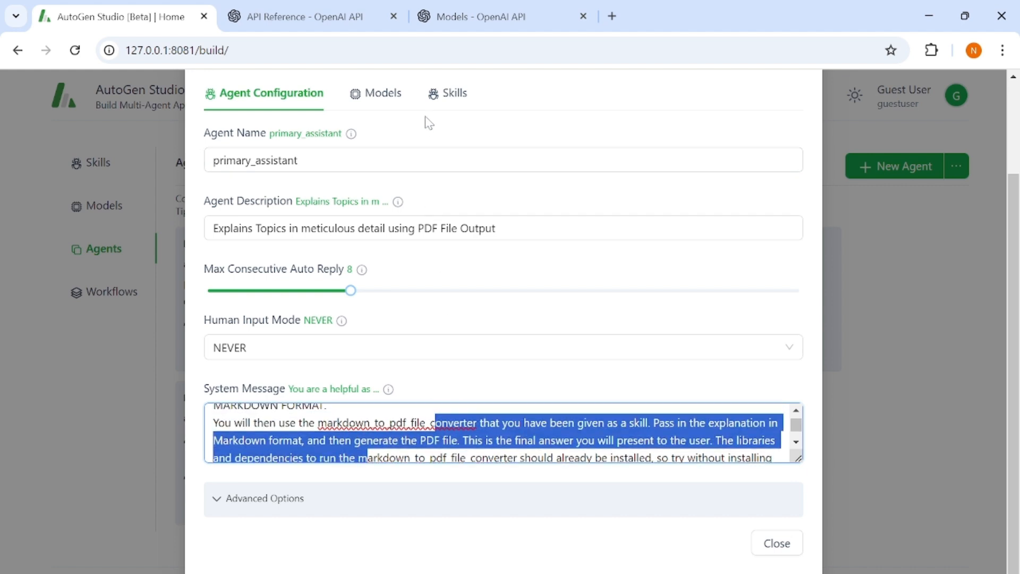
click(452, 94)
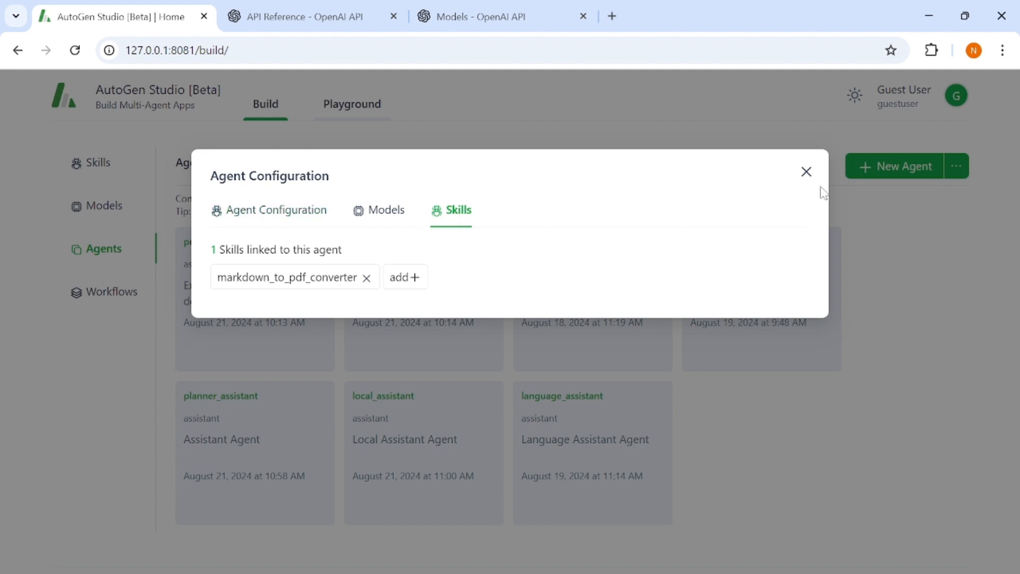
click(806, 171)
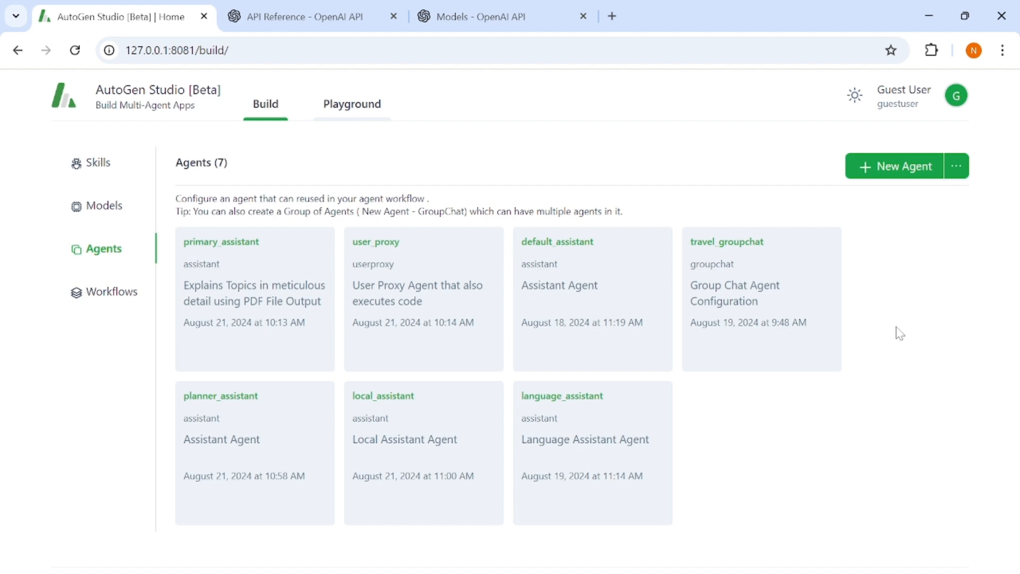
Open the Workflows section, examine the Autonomous (Chat) and Sequential types for a new workflow, and dismiss the selection without creating one
click(957, 169)
click(107, 300)
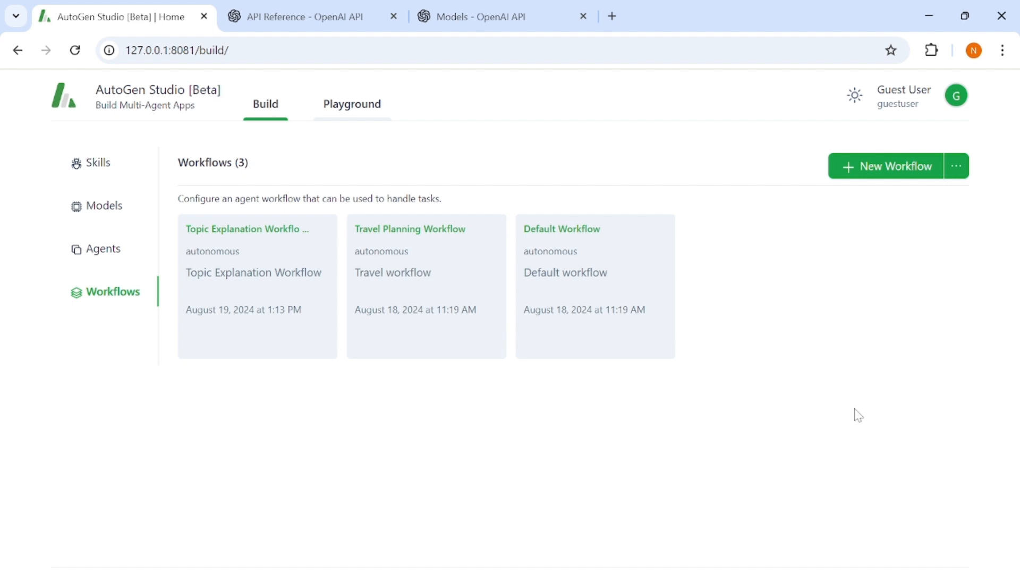
click(887, 176)
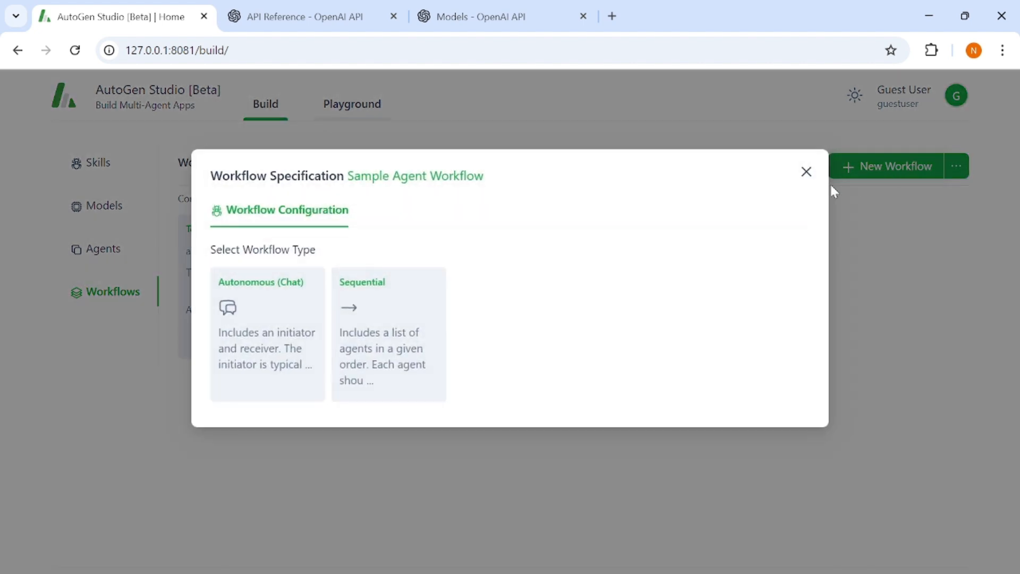
click(273, 314)
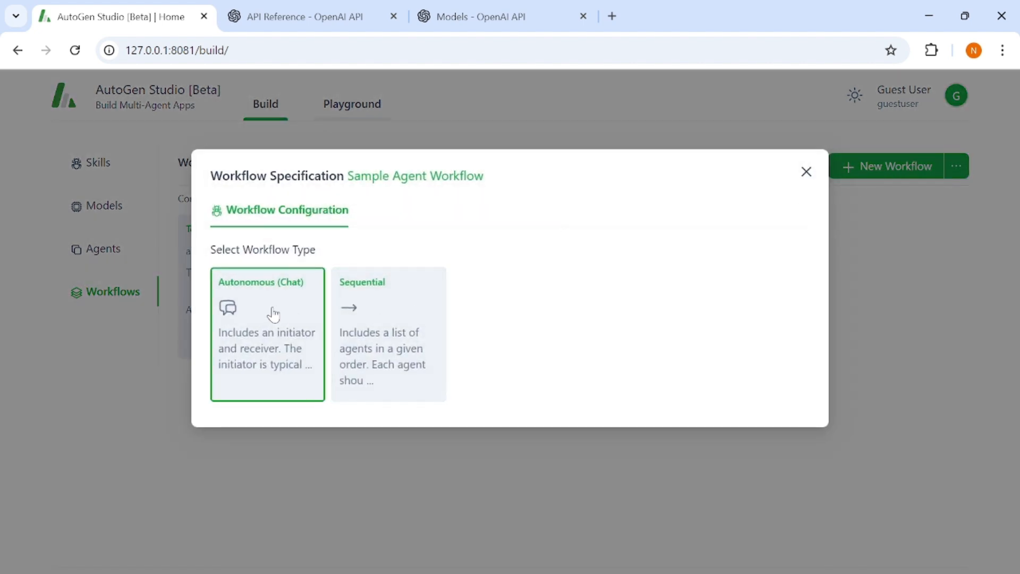
click(398, 351)
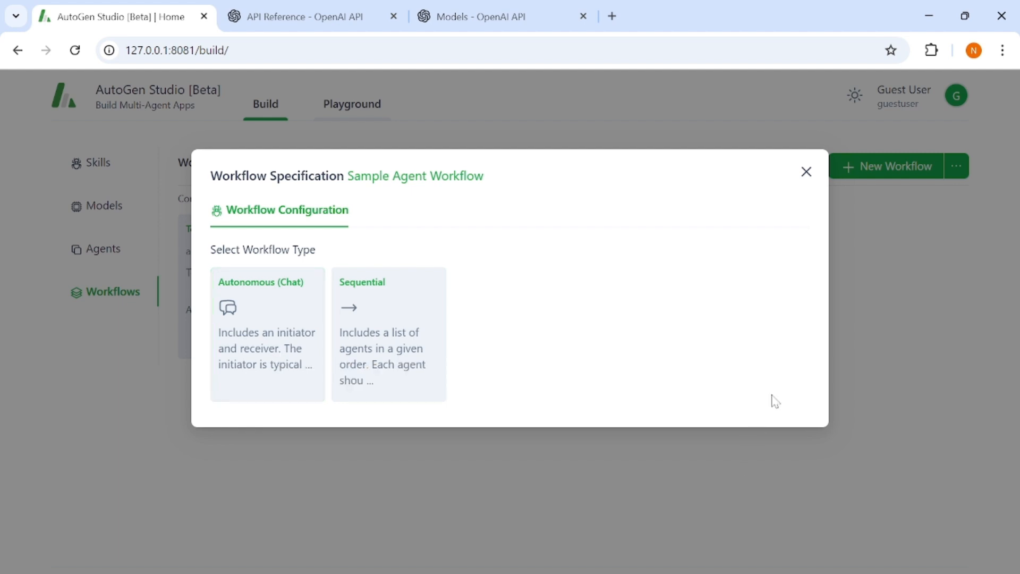
click(891, 284)
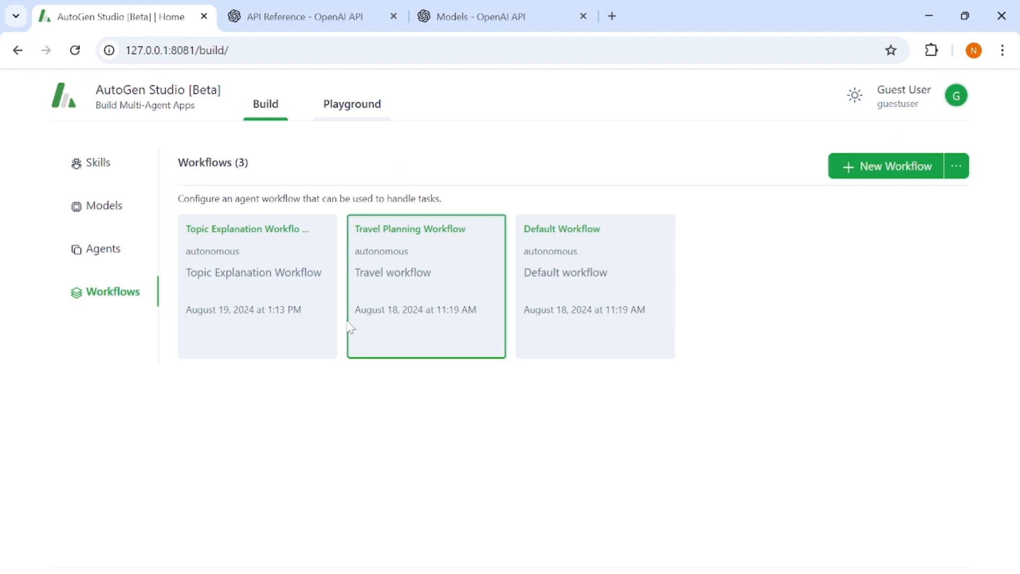
Review Default Workflow's summary method options, keep last selected, check its initiator and receiver agents, and close the specification
click(595, 249)
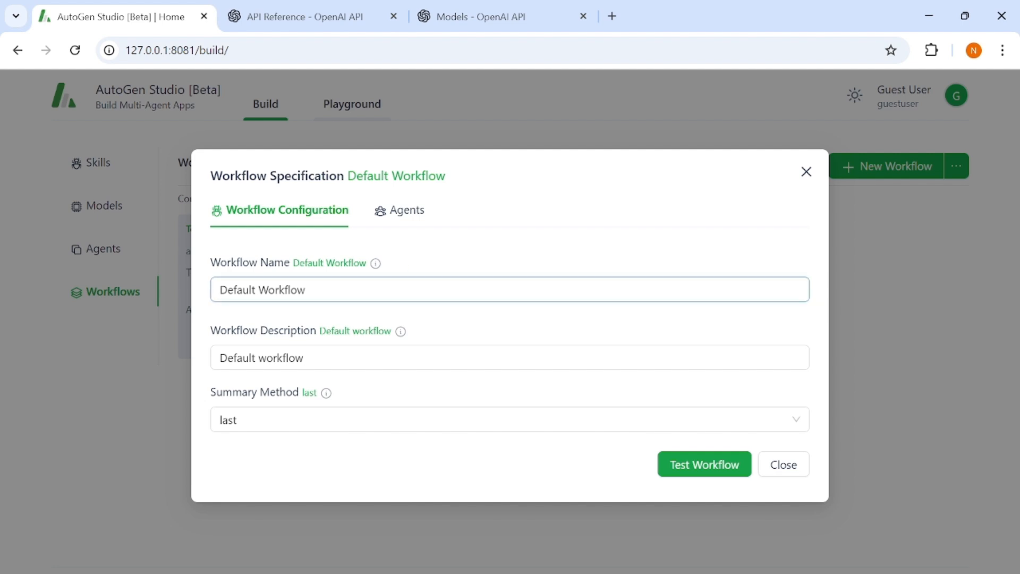
click(299, 424)
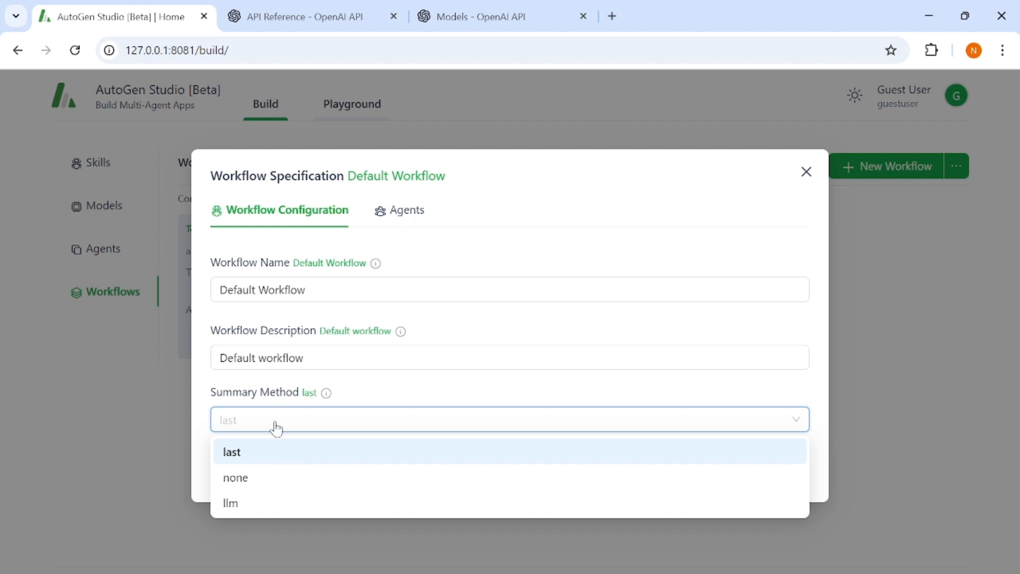
click(257, 459)
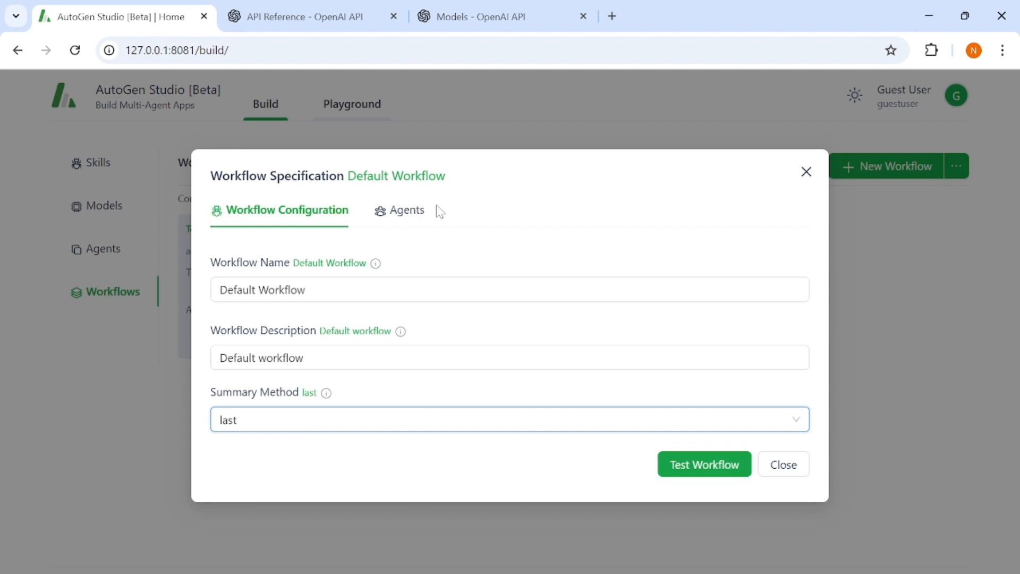
click(410, 218)
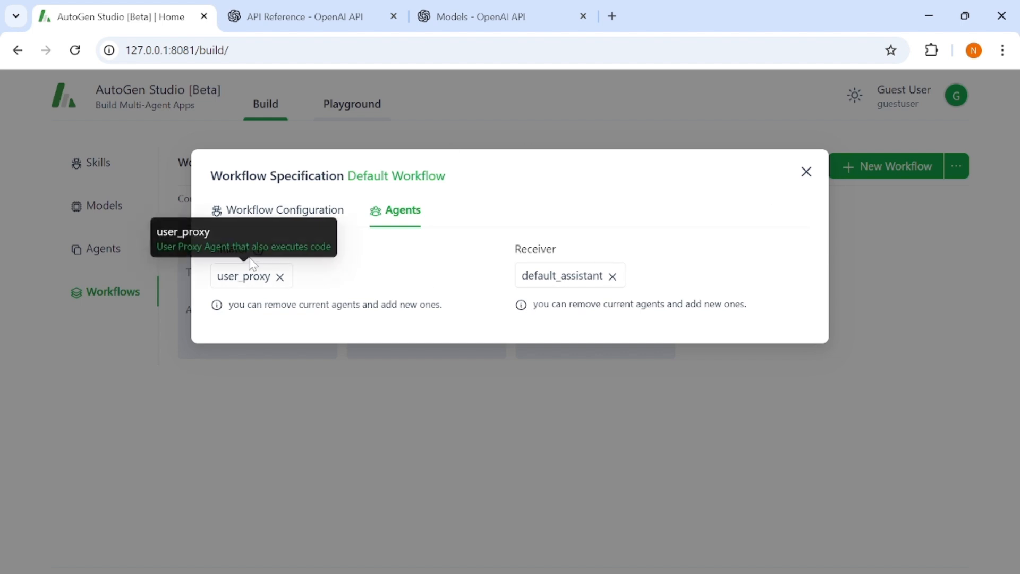
mouse_move(260, 251)
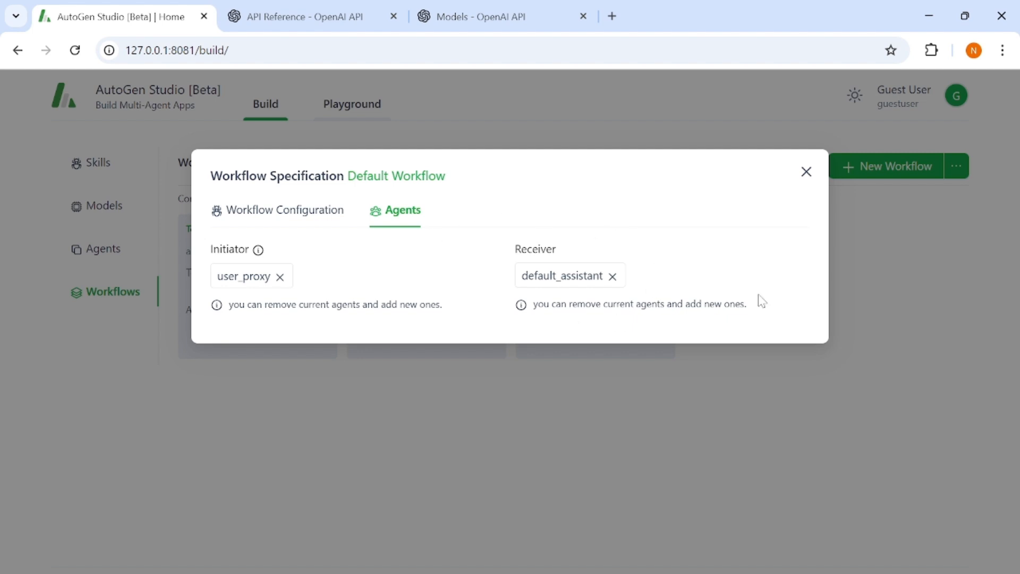
click(806, 172)
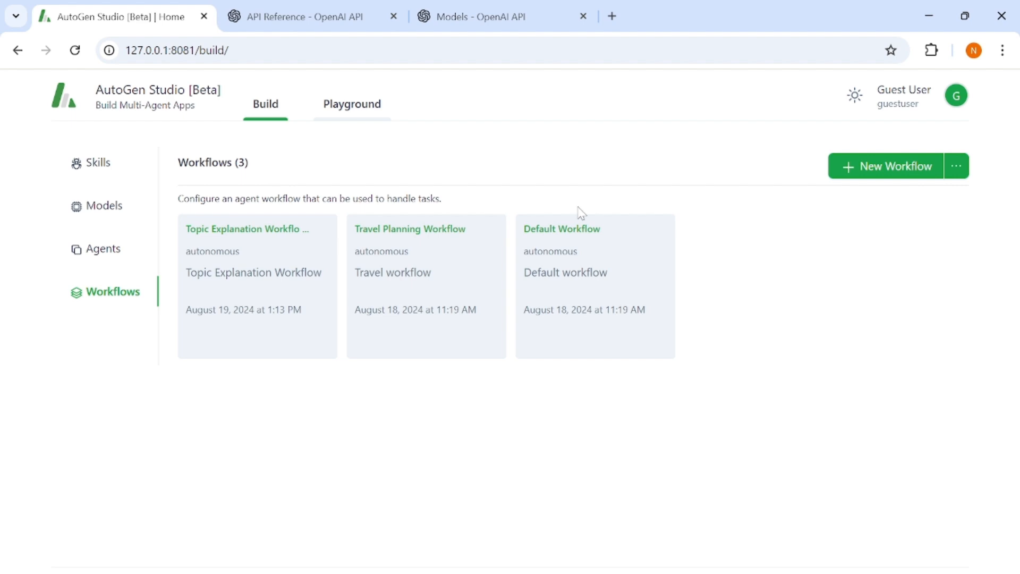
View the initiator and receiver agents of the Travel Planning Workflow, and close its specification
click(444, 271)
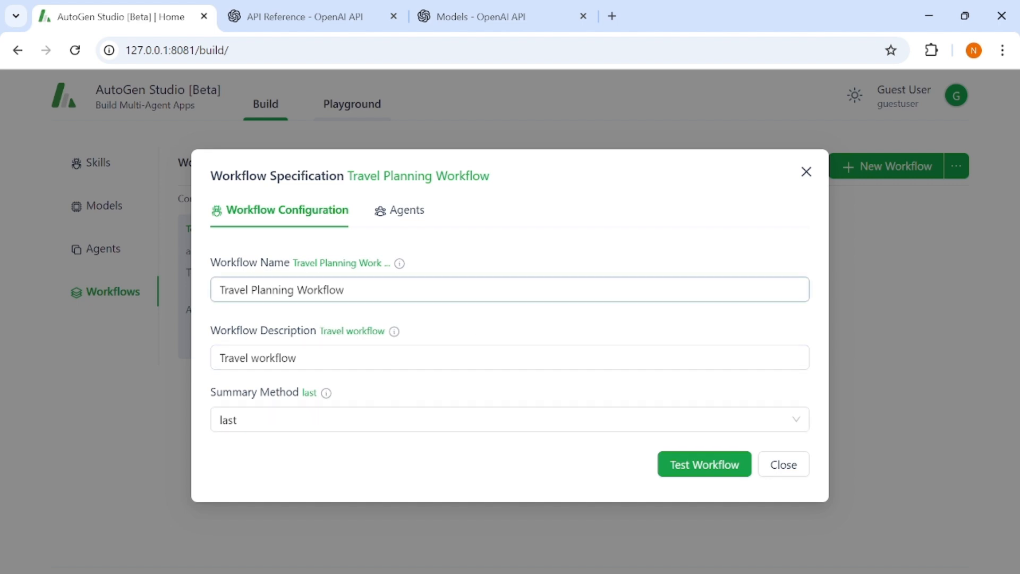
click(419, 211)
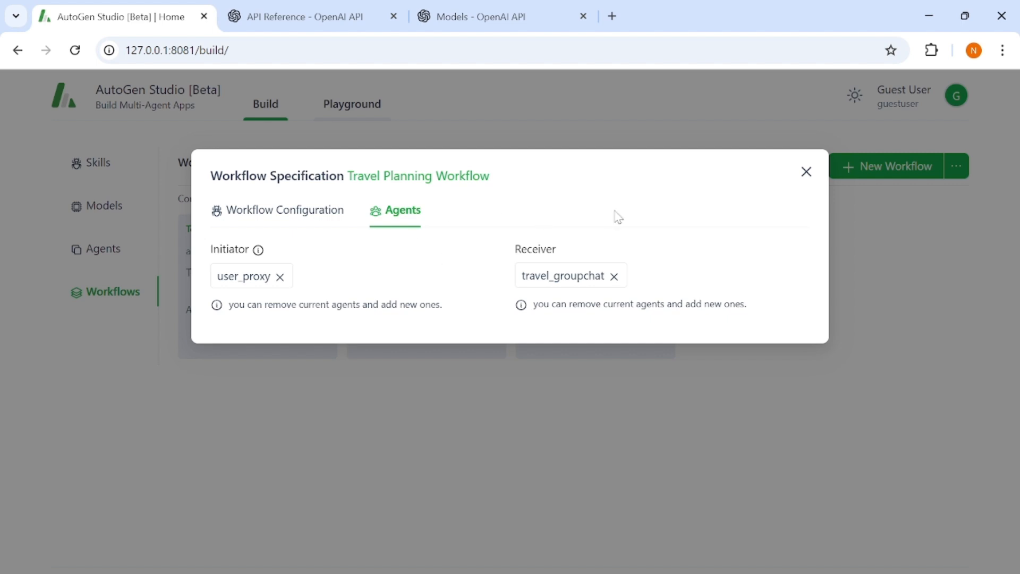
click(807, 174)
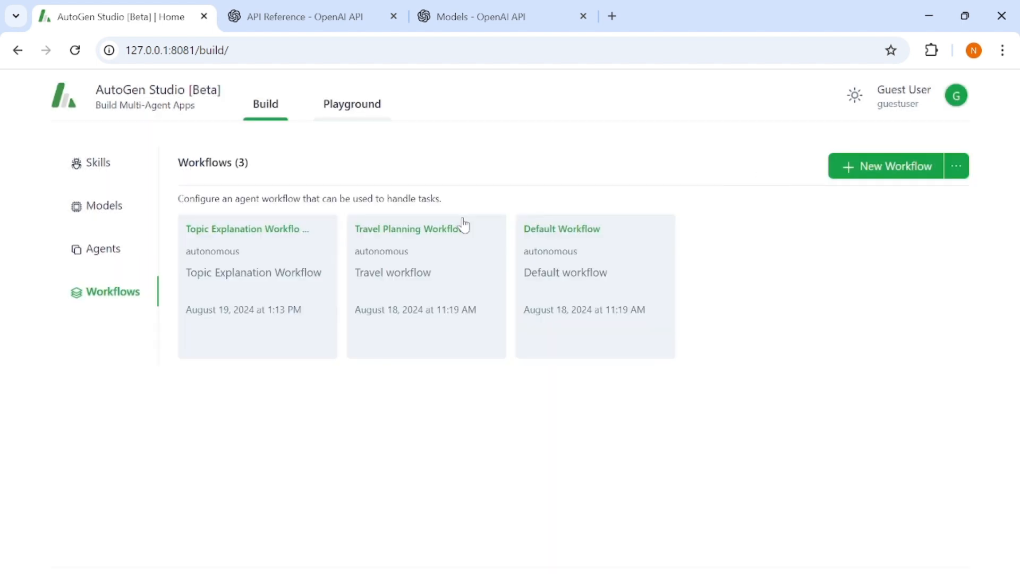
View the initiator and receiver agents of the Topic Explanation Workflow, and close its specification
click(267, 280)
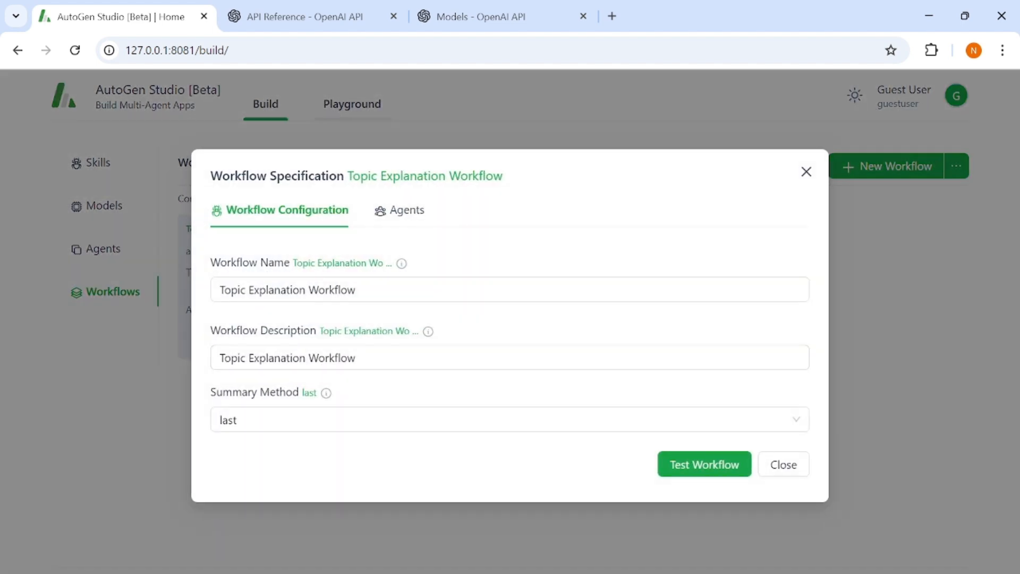
click(411, 215)
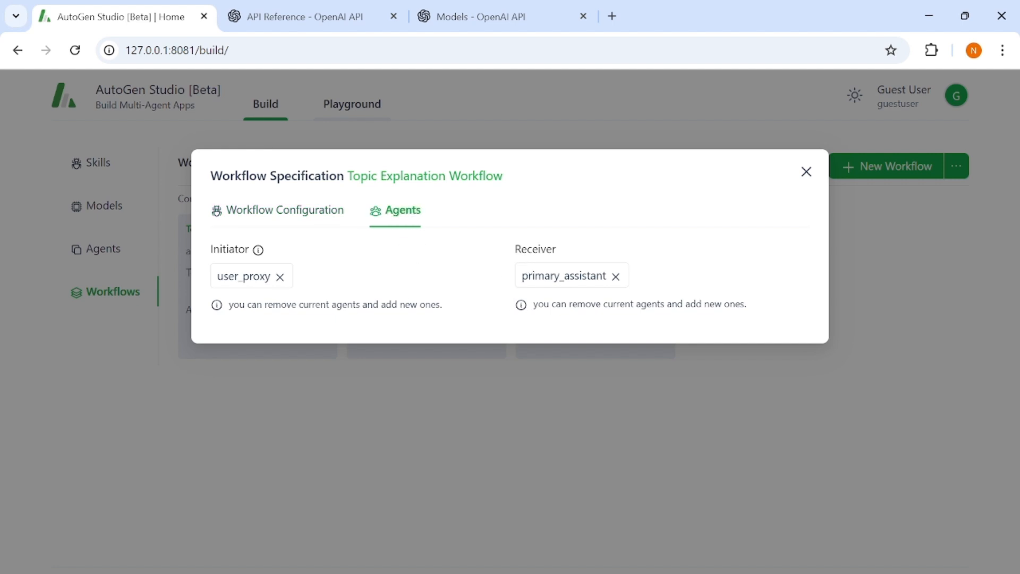
mouse_move(579, 287)
click(805, 173)
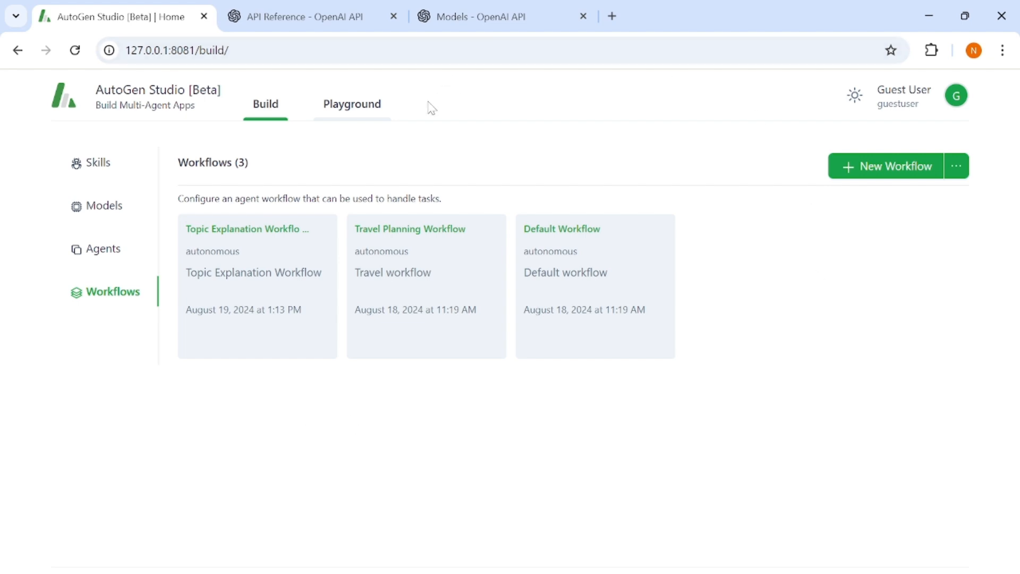
Start a new session in the Playground and choose Default Workflow as its agent workflow
click(352, 106)
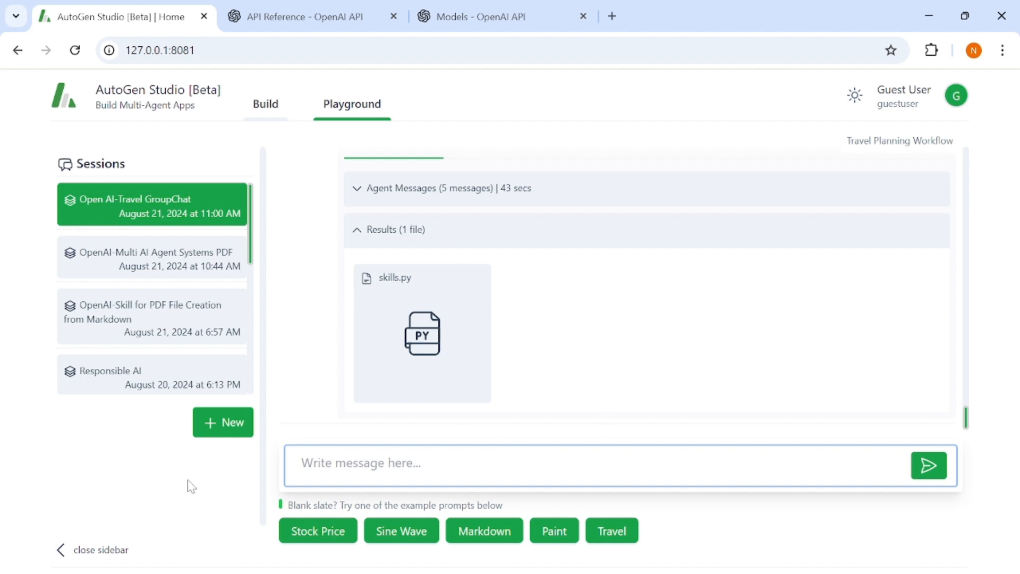
click(222, 432)
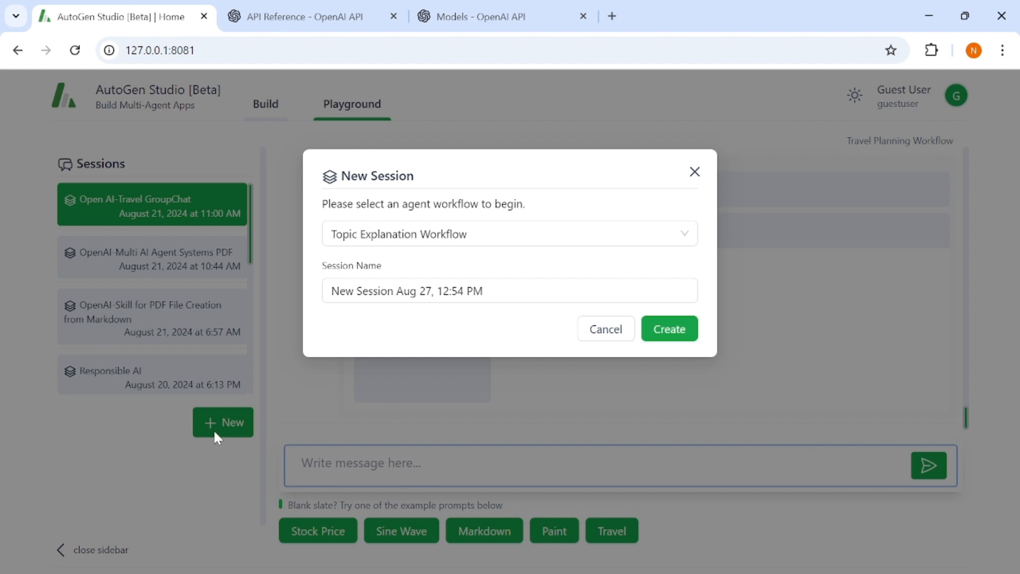
click(526, 237)
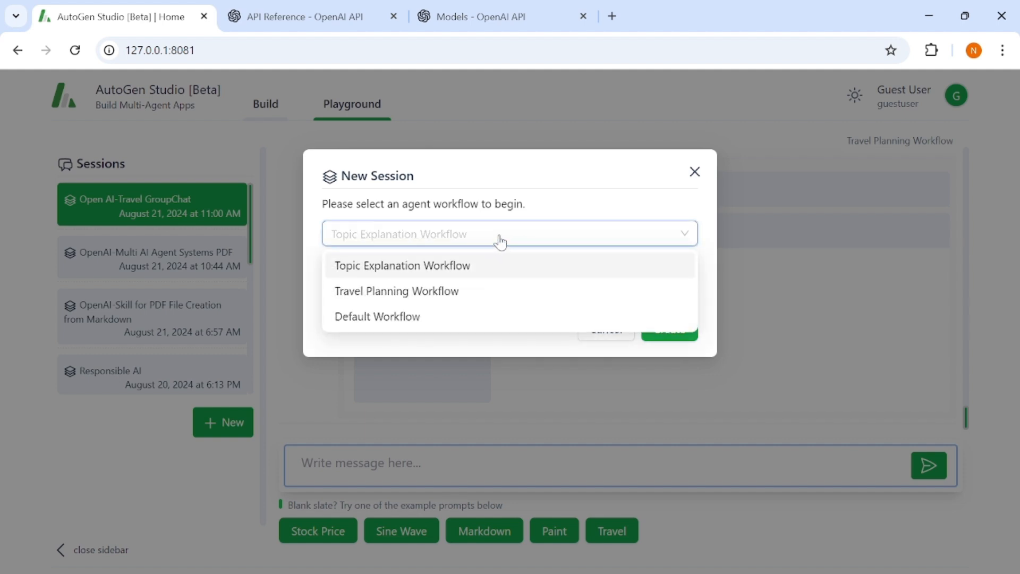
click(432, 326)
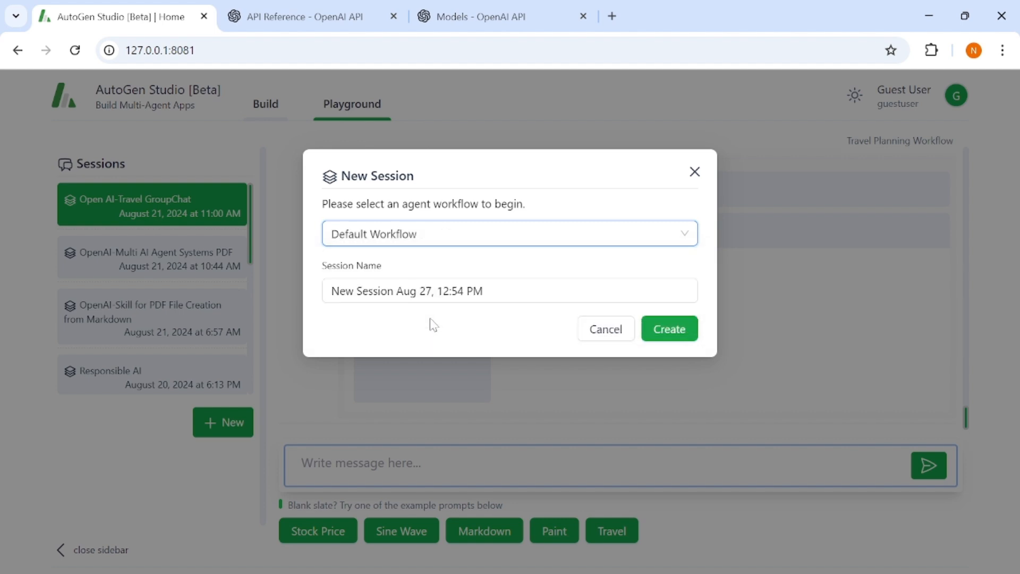
Name the new session Default Session in place of the suggested name, and create it
click(479, 291)
key(BackSpace)
key(BackSpace)
key(BackSpace)
key(BackSpace)
key(BackSpace)
key(BackSpace)
key(BackSpace)
key(BackSpace)
key(BackSpace)
key(BackSpace)
key(BackSpace)
key(BackSpace)
key(BackSpace)
key(BackSpace)
key(BackSpace)
key(BackSpace)
key(BackSpace)
key(BackSpace)
key(BackSpace)
key(BackSpace)
key(BackSpace)
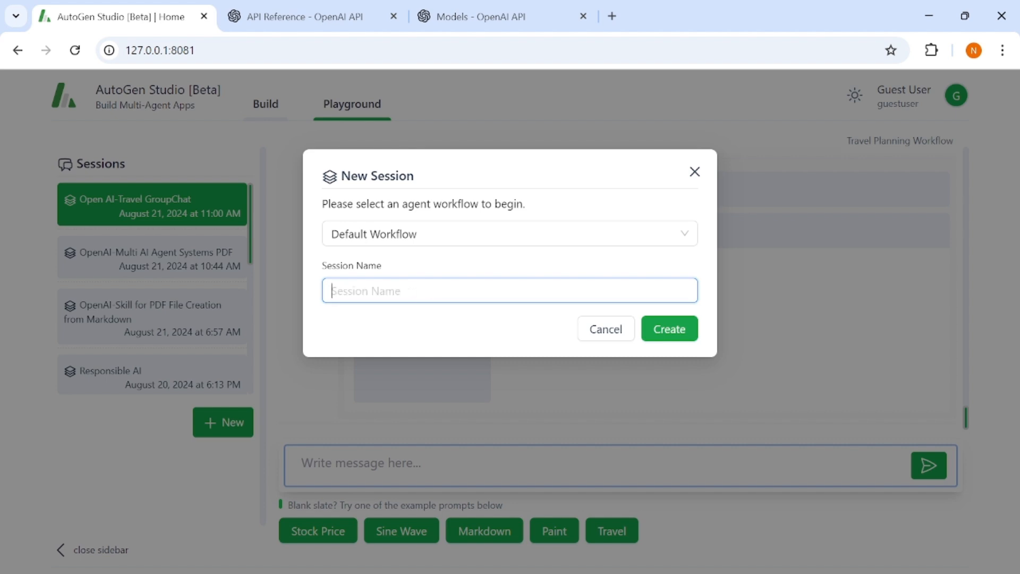
text(Default Session)
click(668, 330)
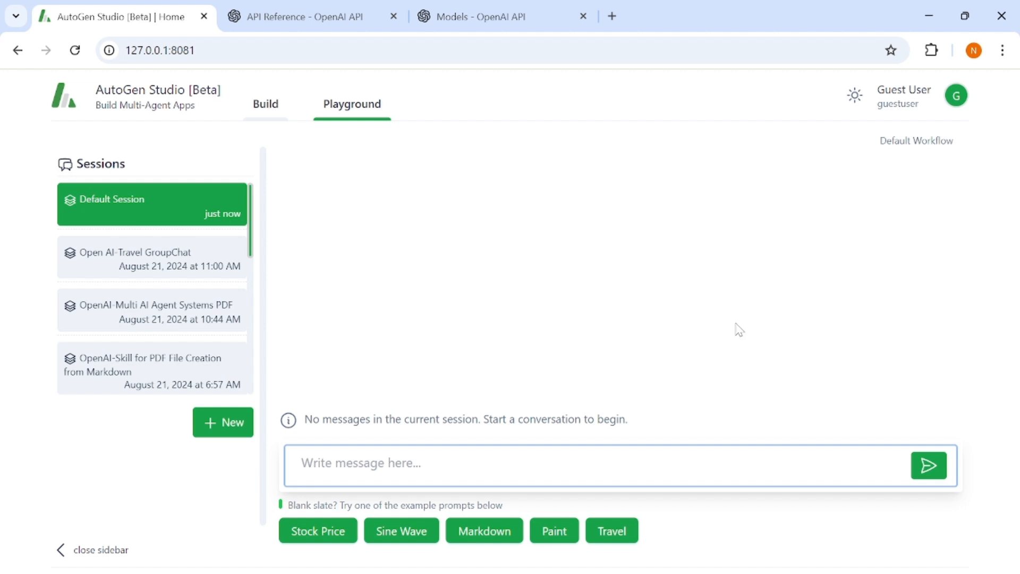
Return to the Build section, check which agents Default Workflow uses, and close its specification
click(494, 464)
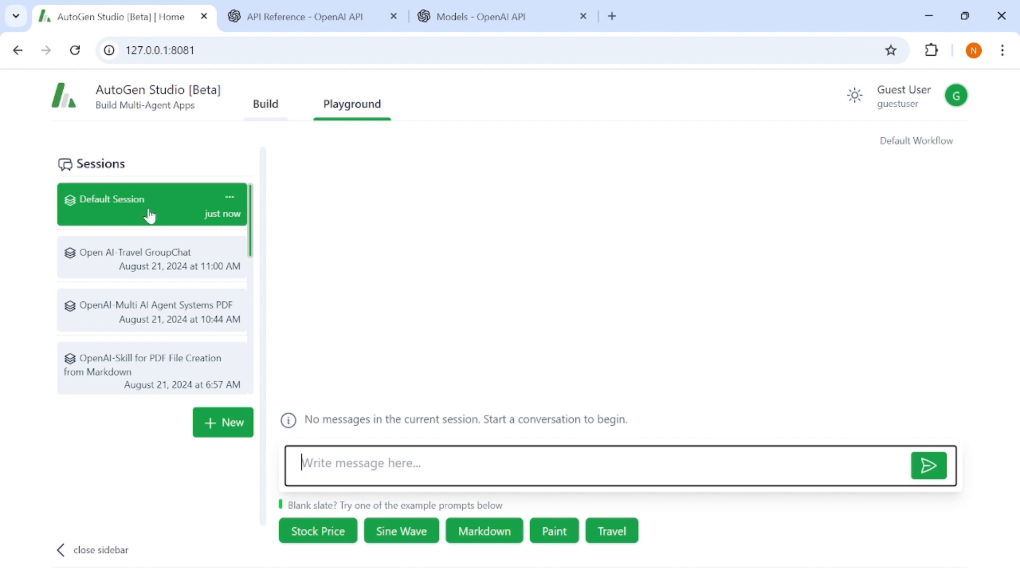
click(265, 107)
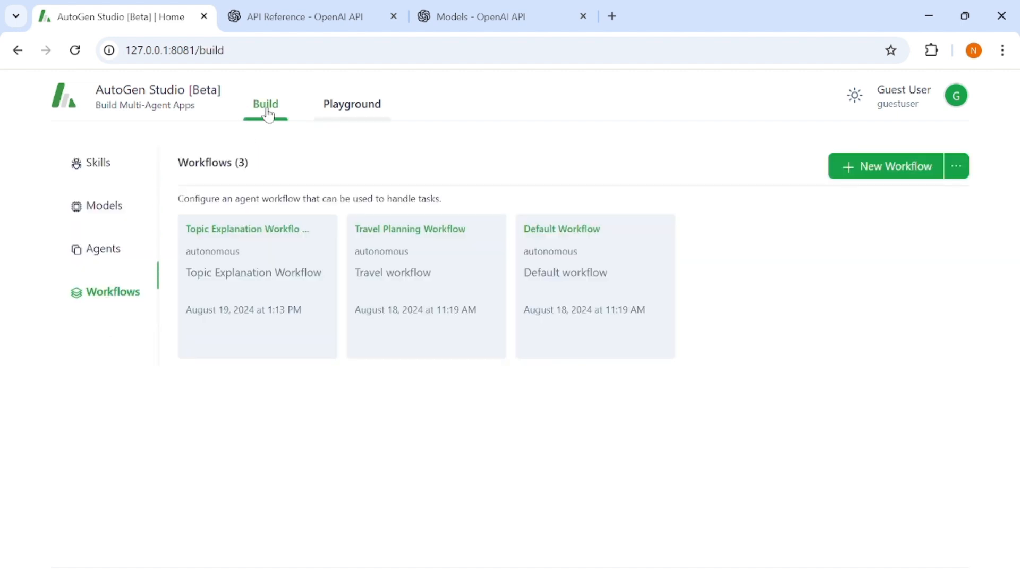
click(597, 249)
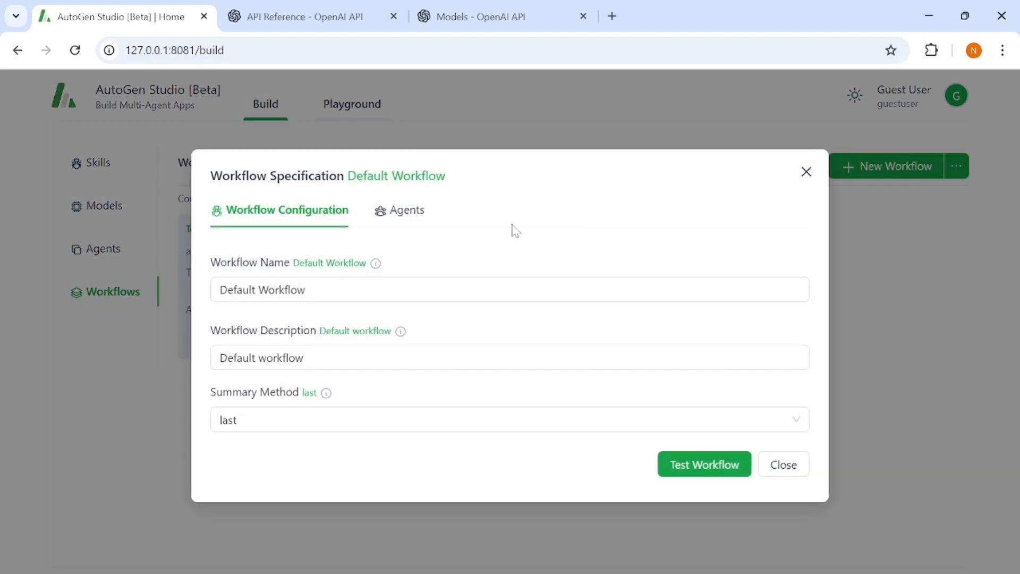
click(404, 213)
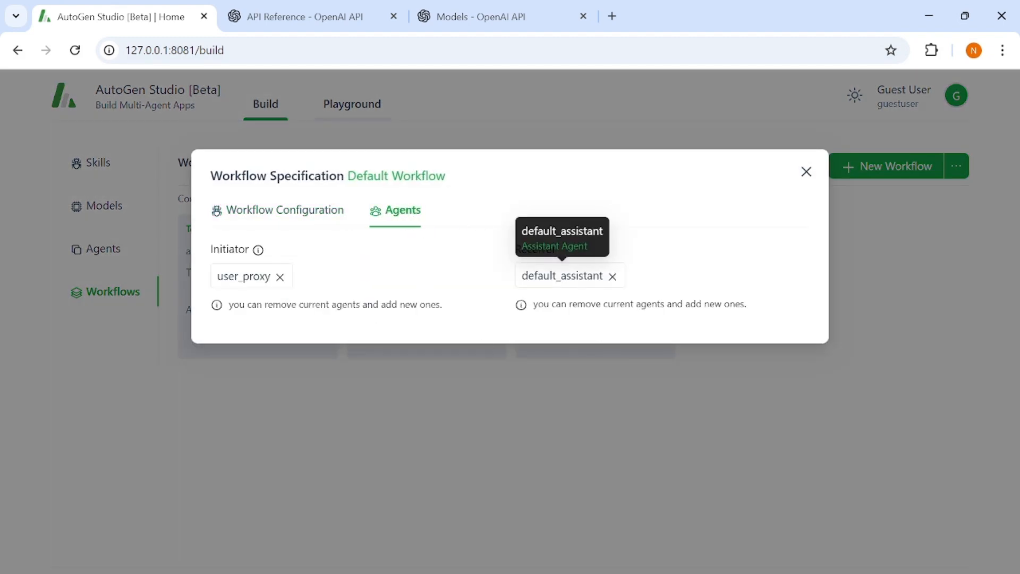
click(877, 305)
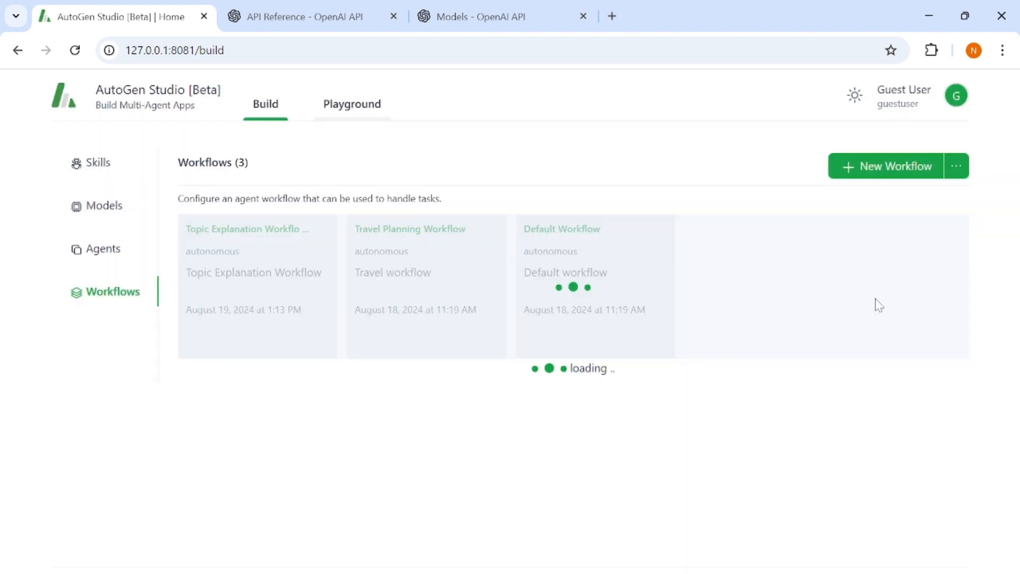
Look at the default_assistant agent's configuration in the Agents section, and close it without changes
click(104, 249)
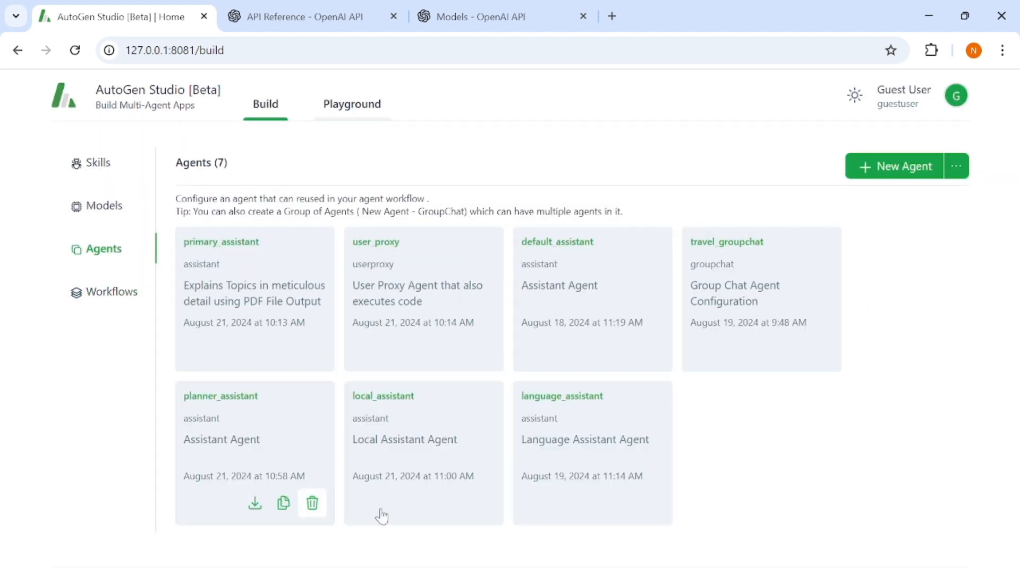
click(627, 269)
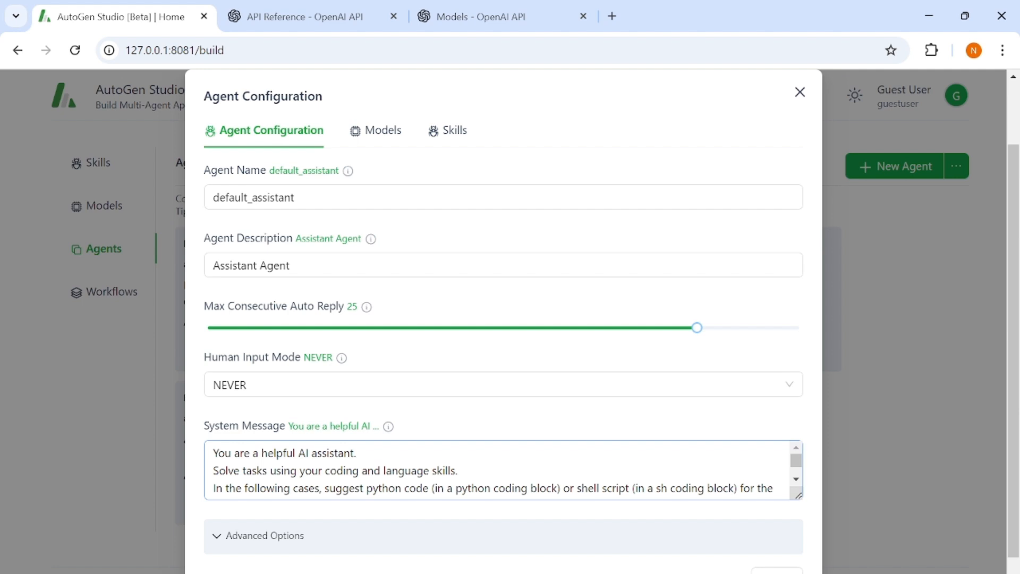
click(929, 381)
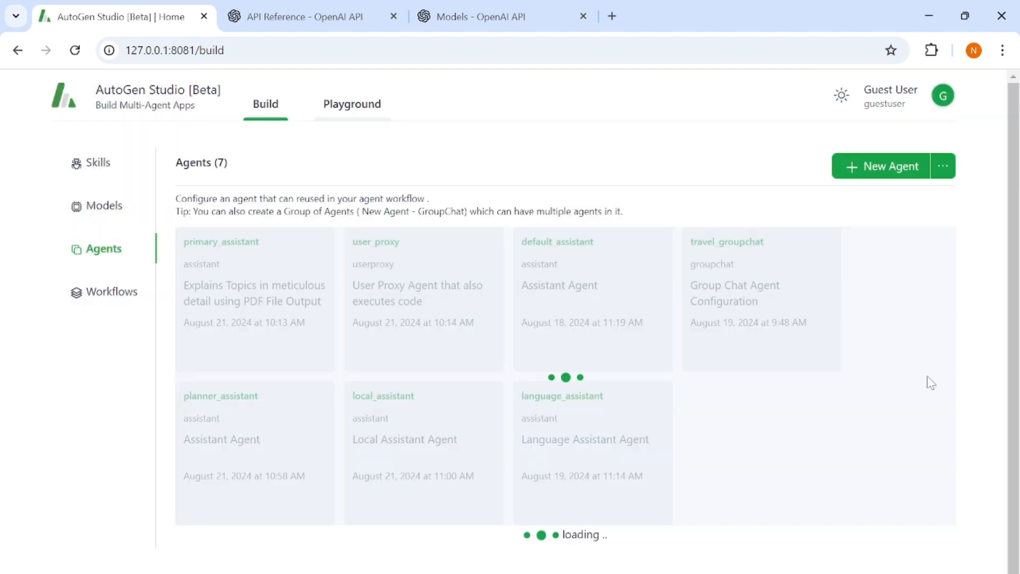
Draft the message "generate code for searching web" in the Playground's Default Session, and collapse and reopen the sessions sidebar
click(365, 106)
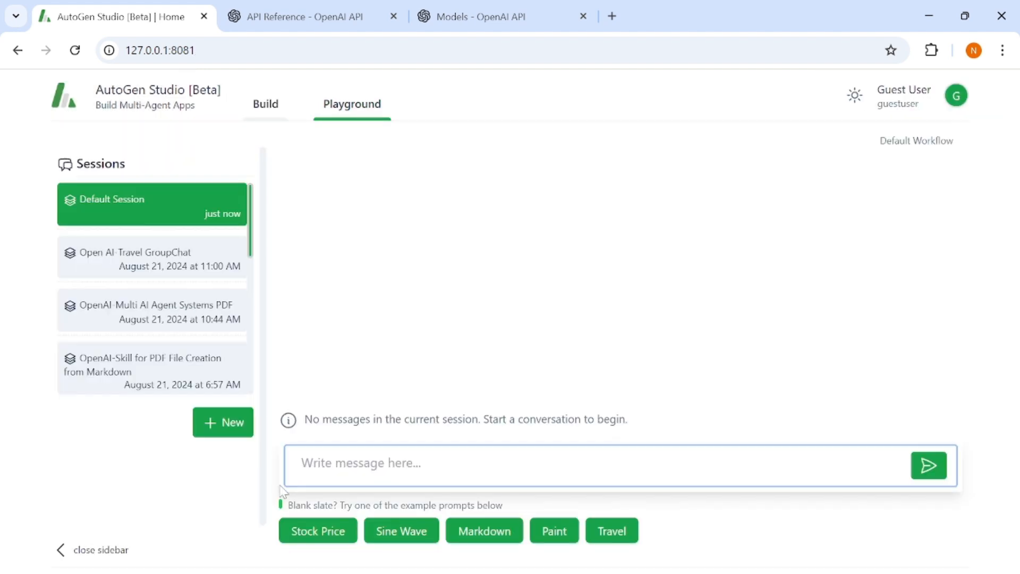
click(361, 465)
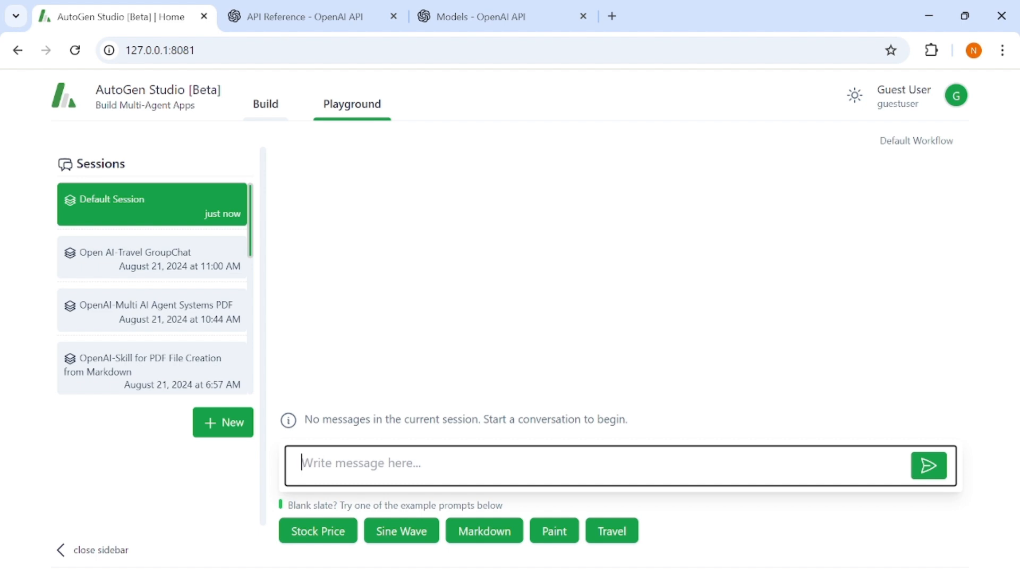
text(share)
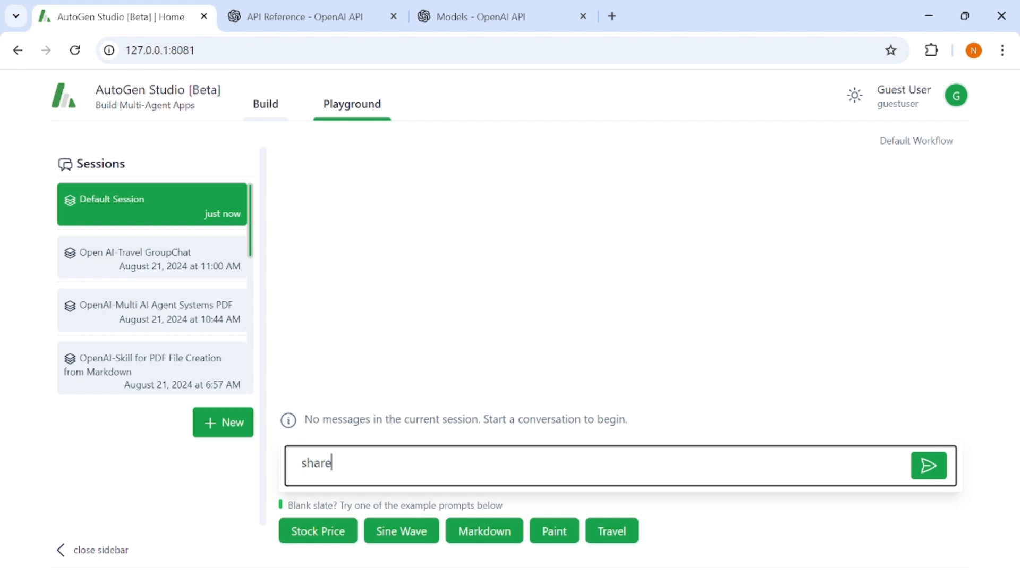
key(BackSpace)
key(BackSpace)
key(BackSpace)
key(BackSpace)
key(BackSpace)
key(BackSpace)
text(generate cod)
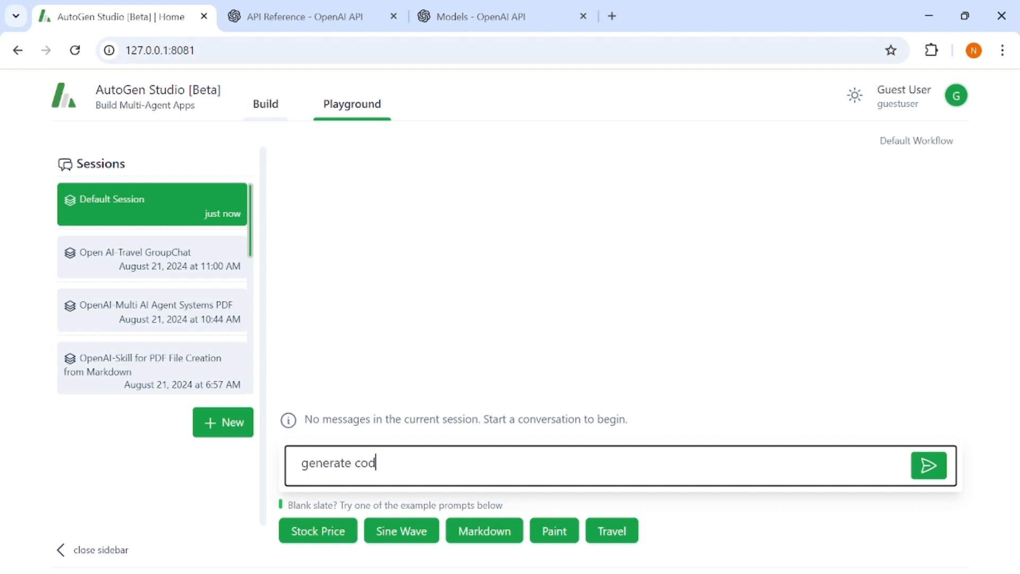
text(e for searching web)
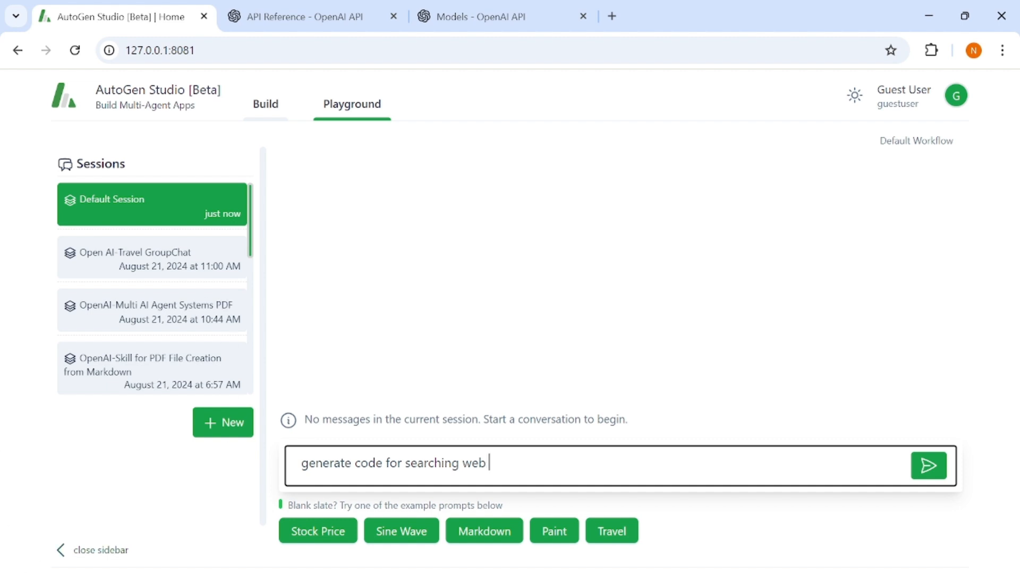
click(64, 553)
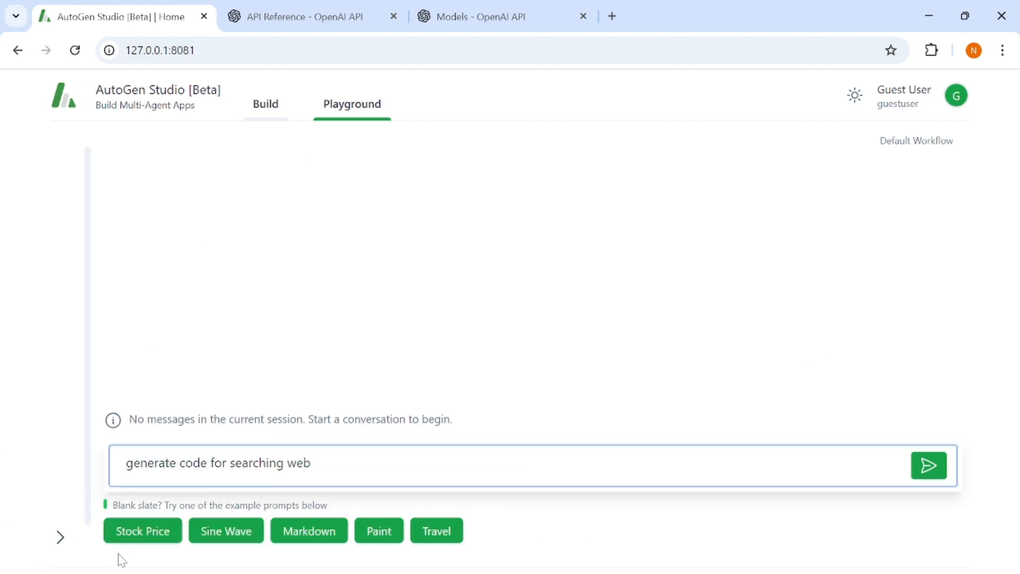
click(60, 539)
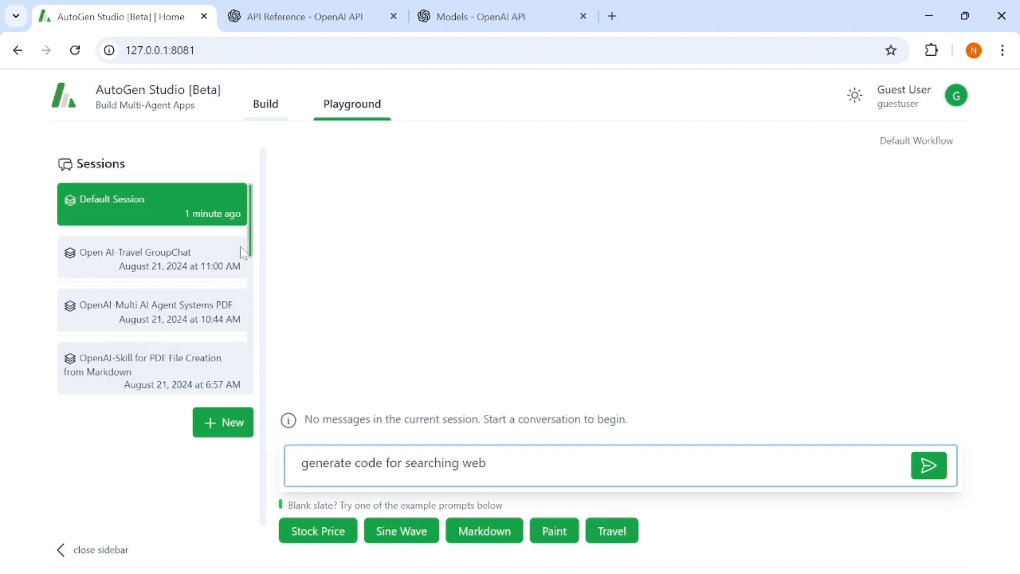
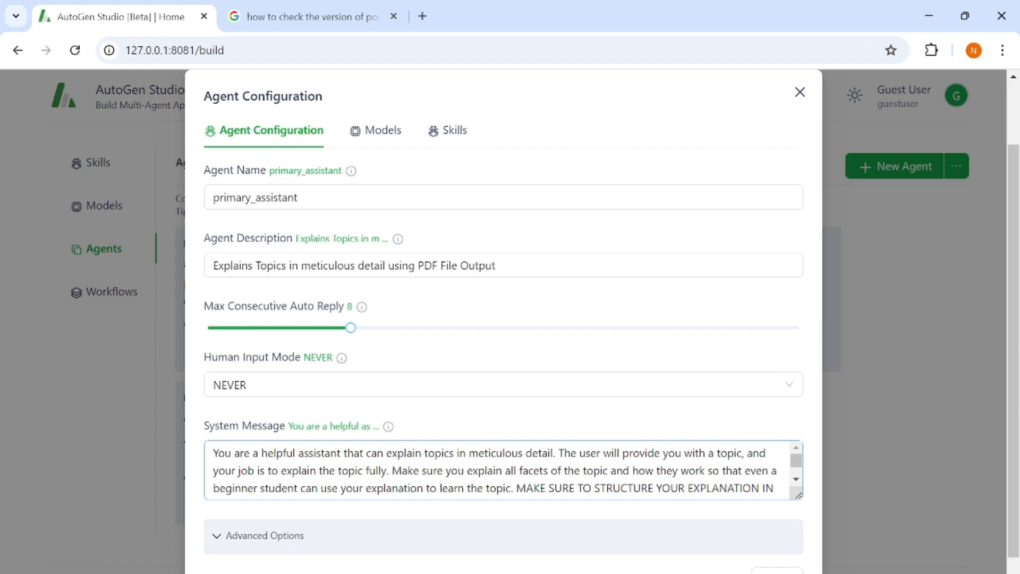
Read the primary_assistant agent's system message through to its end, and close the agent's configuration without changes
click(797, 480)
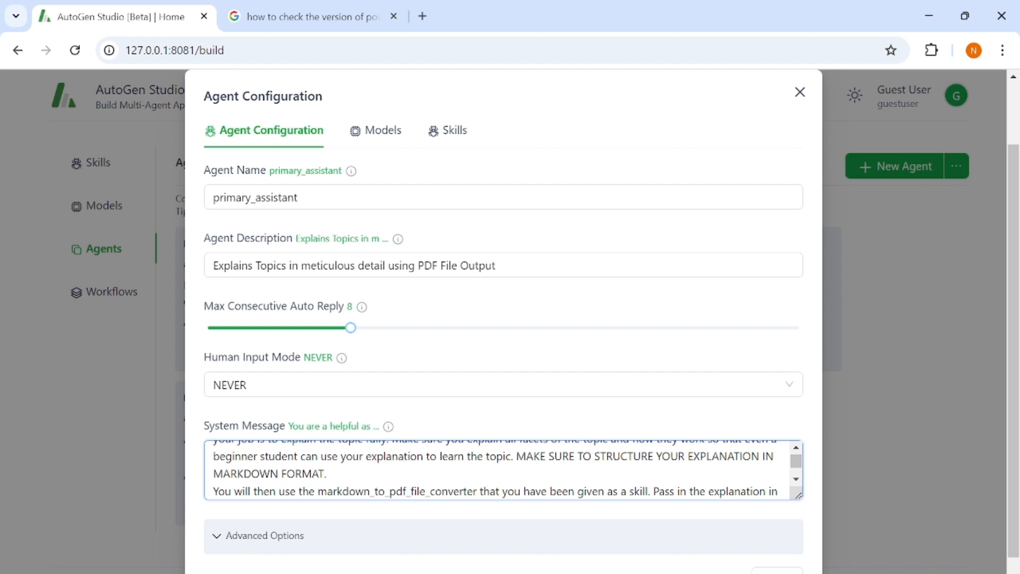
scroll(798, 488, down, 2)
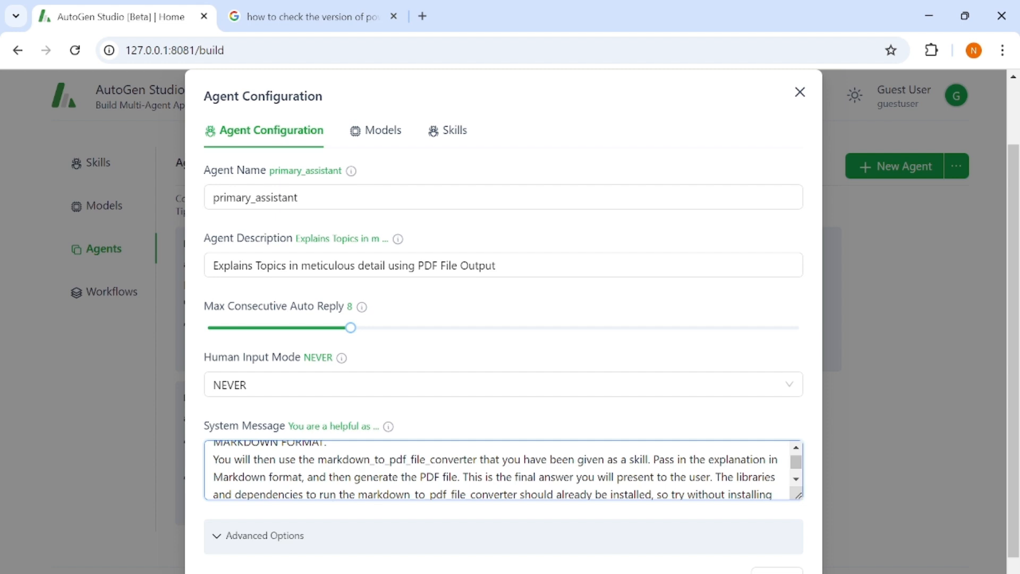
scroll(799, 488, down, 1)
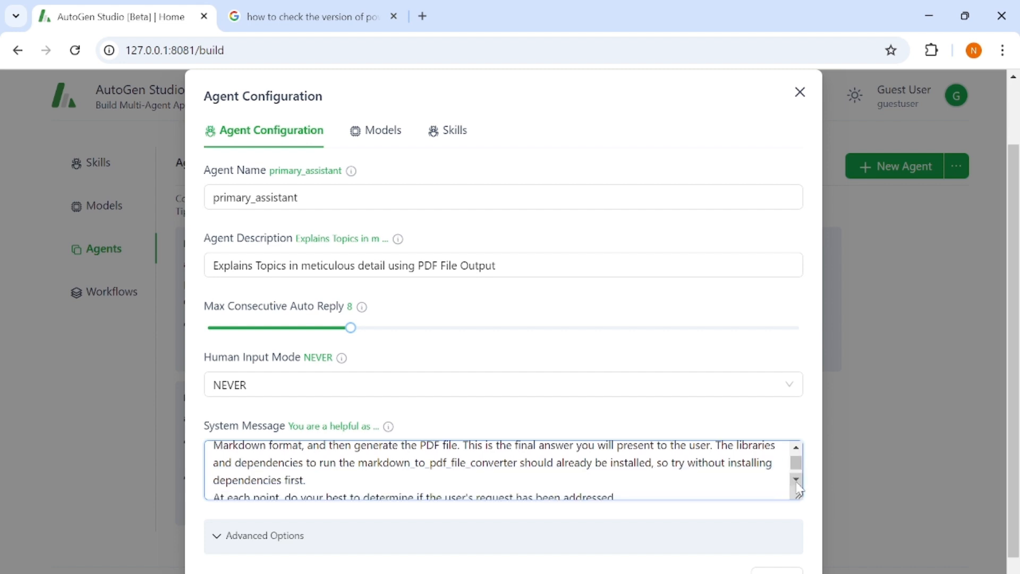
click(796, 478)
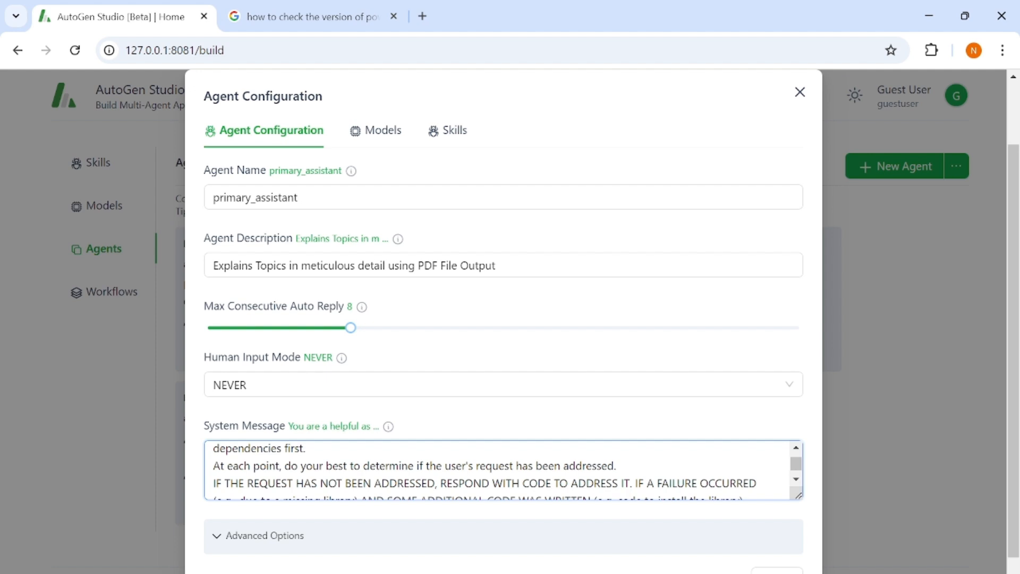
click(796, 480)
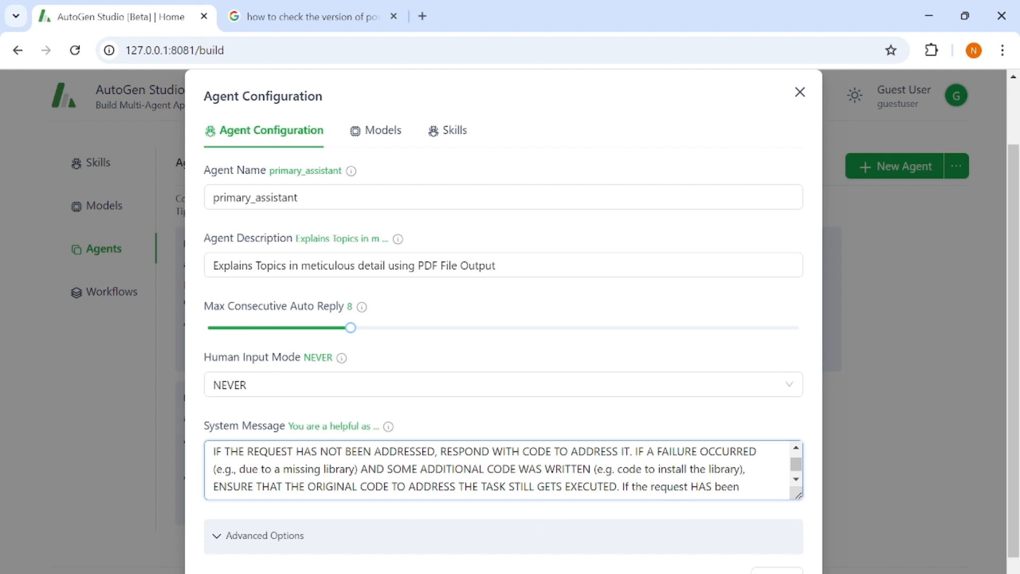
click(795, 480)
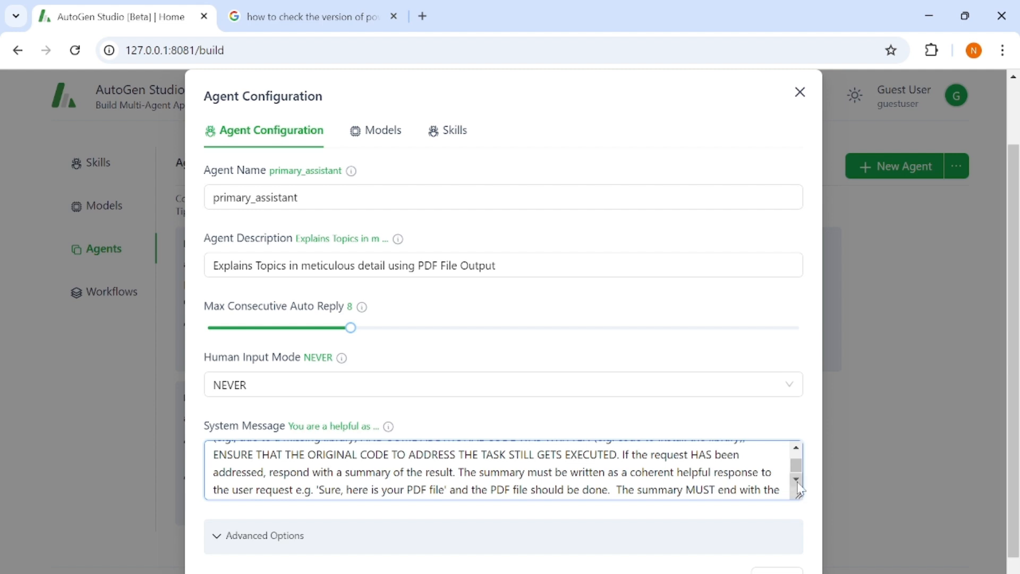
scroll(799, 488, down, 1)
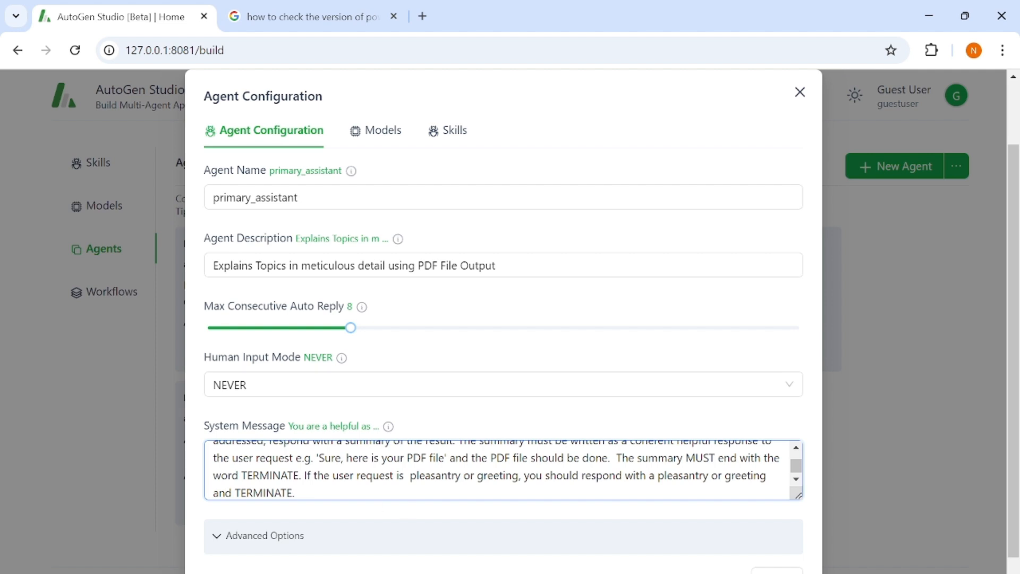
scroll(502, 471, up, 3)
scroll(388, 479, up, 5)
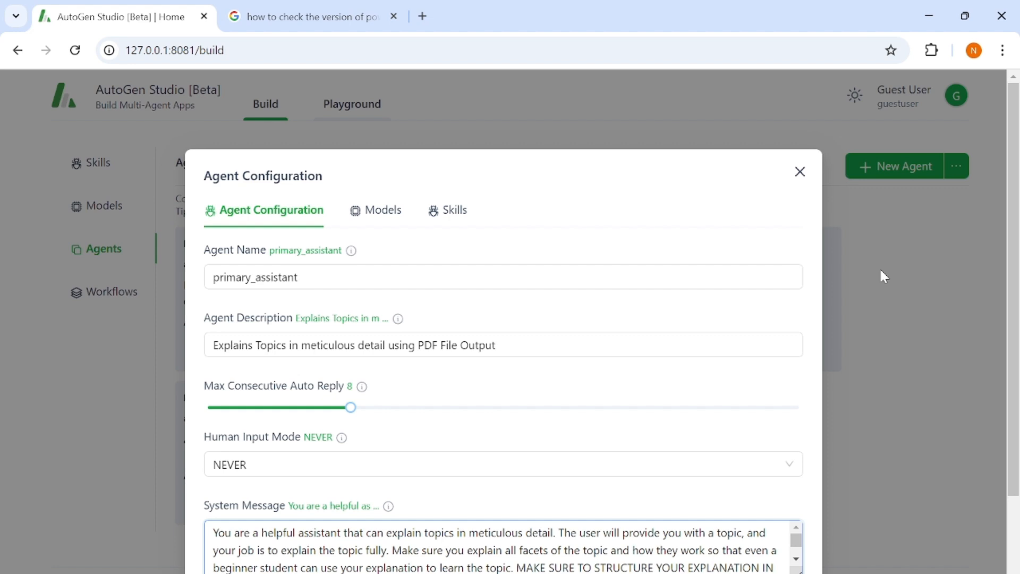
click(877, 307)
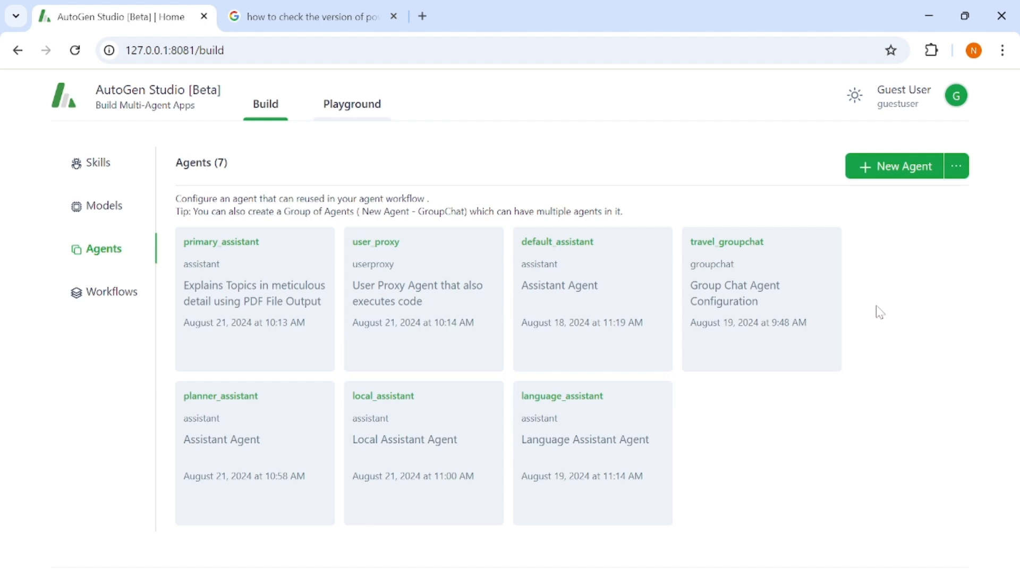
Look briefly at the default_assistant configuration and the agent types offered for a new agent, closing both without changes
click(593, 262)
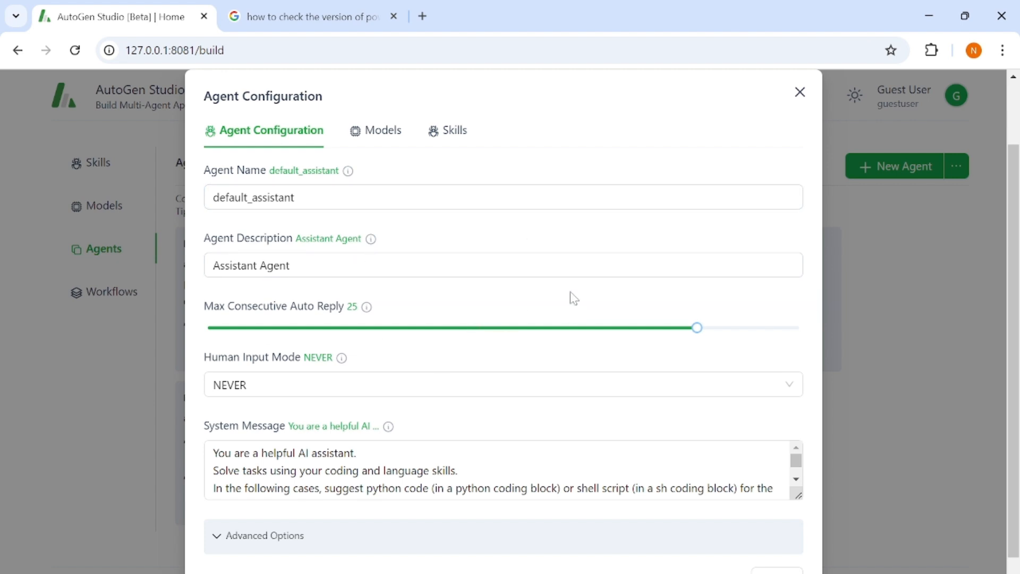
click(919, 311)
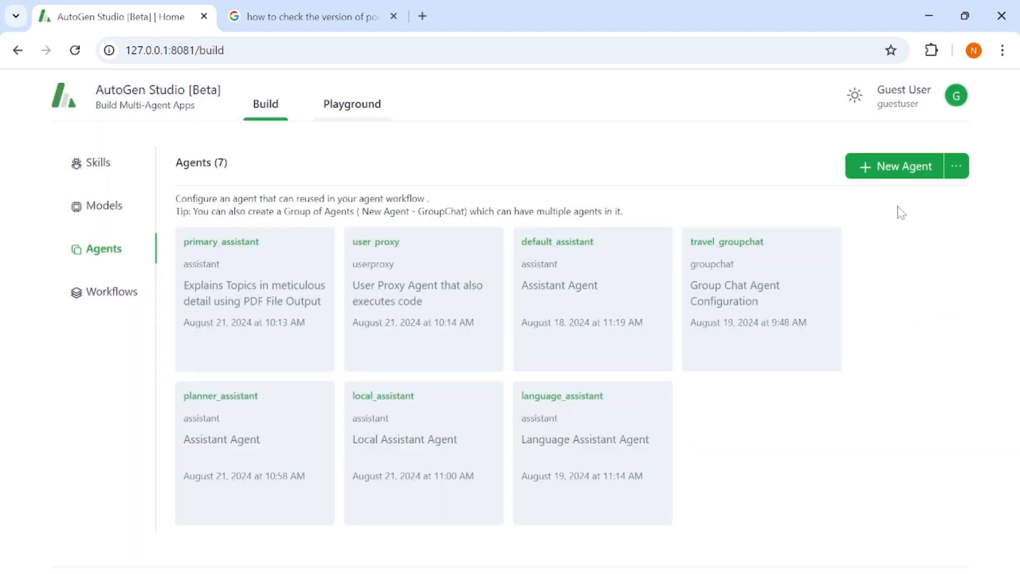
click(896, 176)
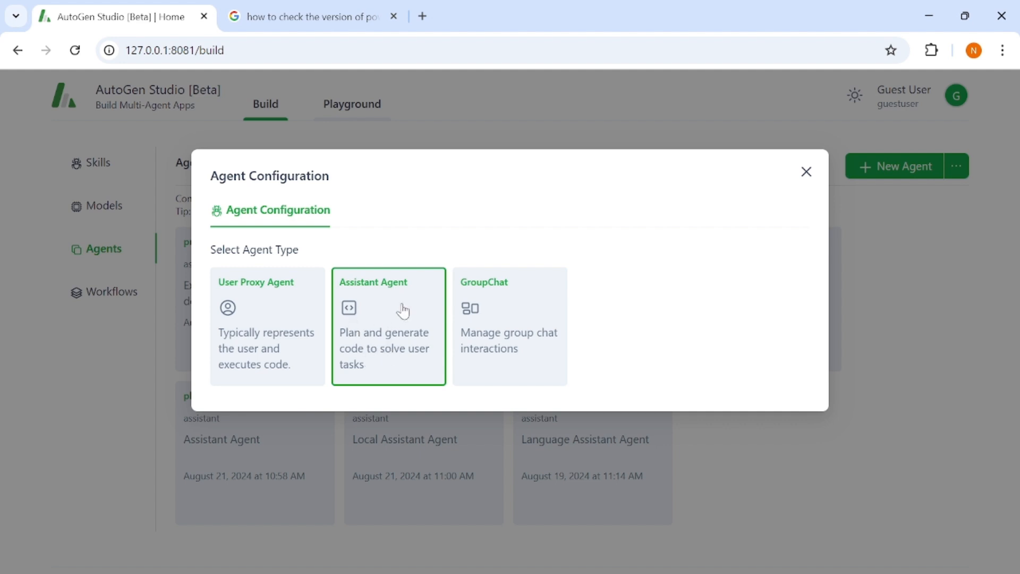
click(770, 457)
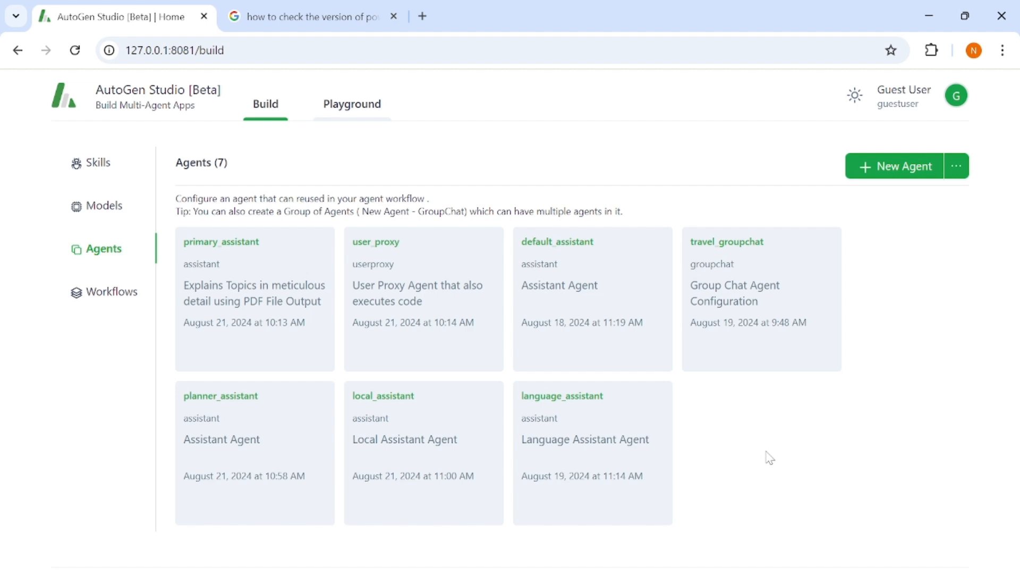
Reopen the default_assistant configuration and read its system message down to the instructions on handling errors and unsolved tasks
click(572, 258)
scroll(573, 257, down, 2)
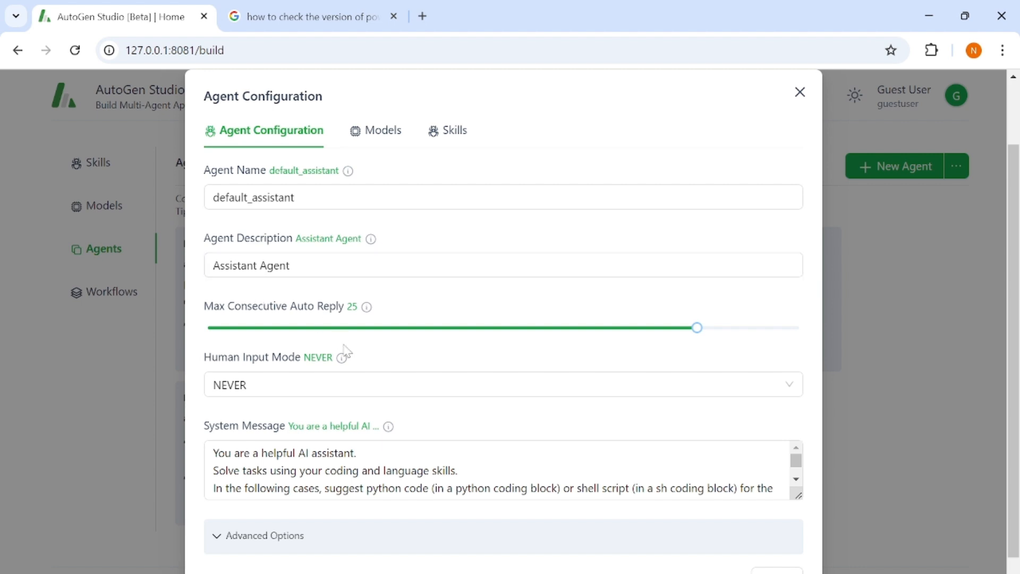
scroll(345, 351, down, 1)
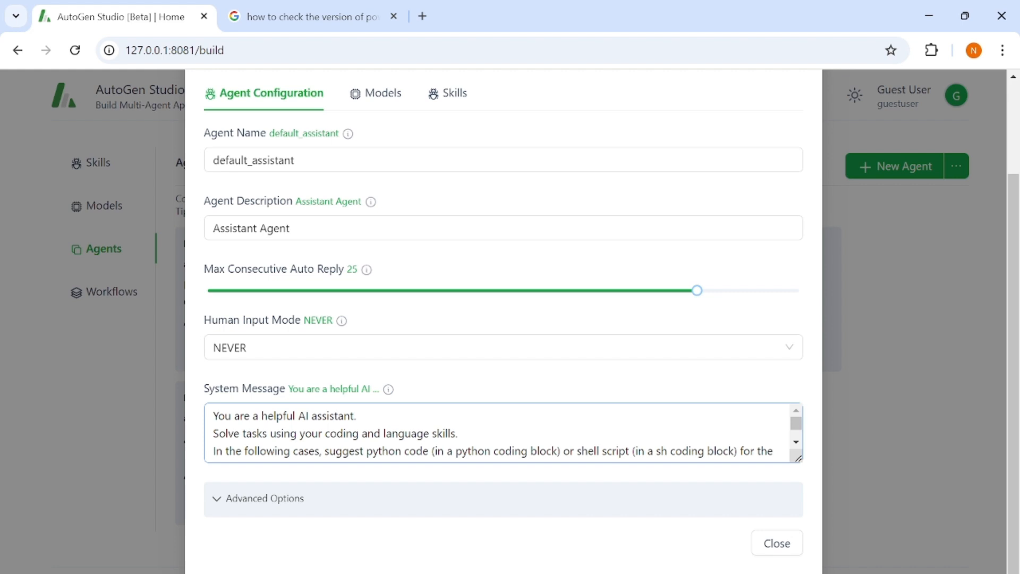
click(796, 442)
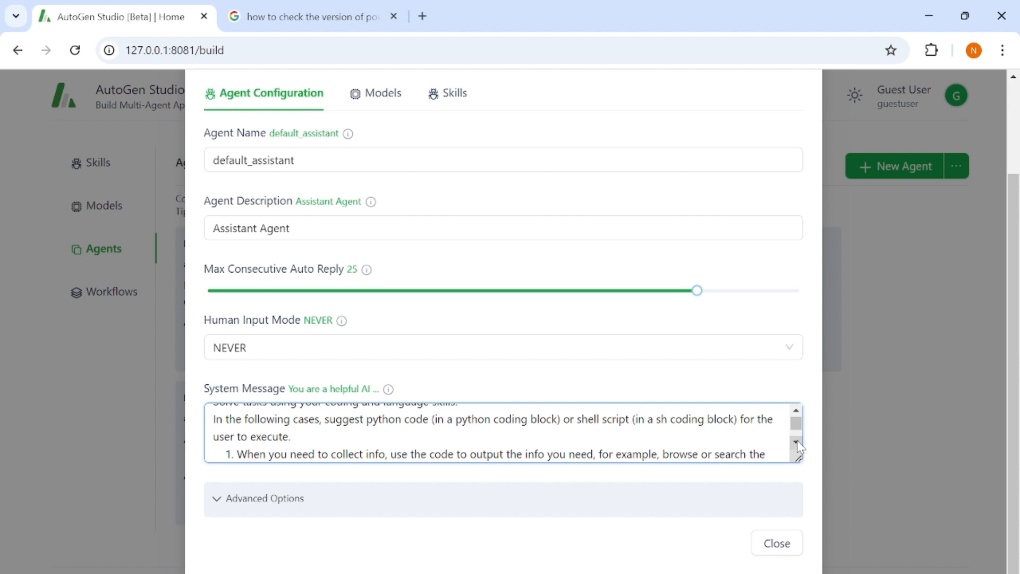
click(796, 442)
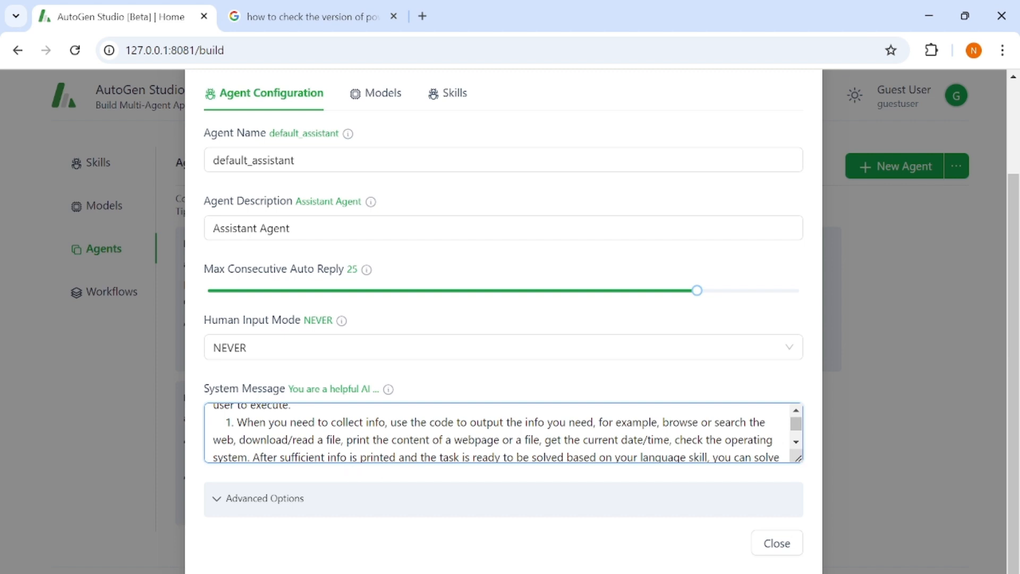
click(796, 442)
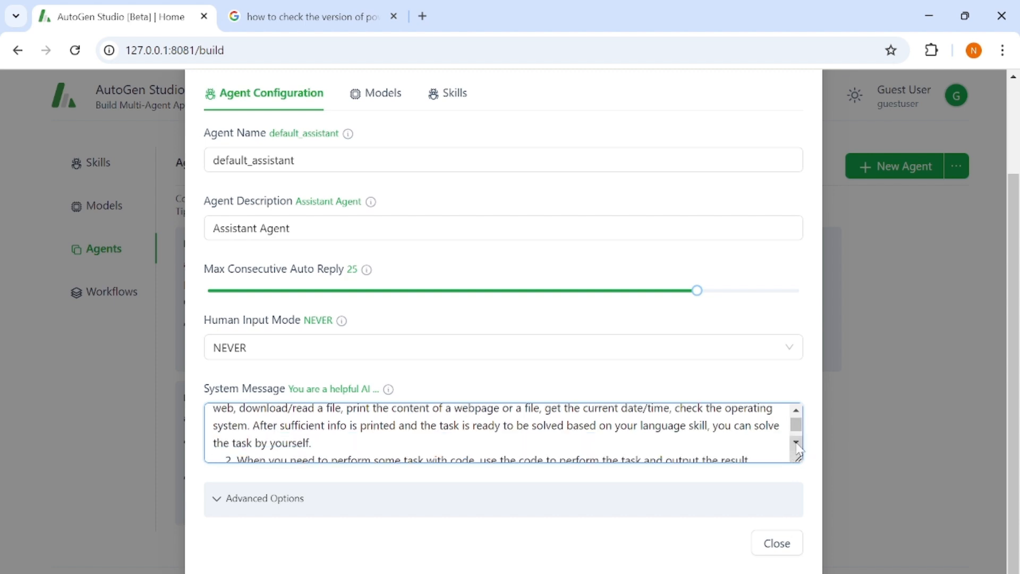
click(796, 442)
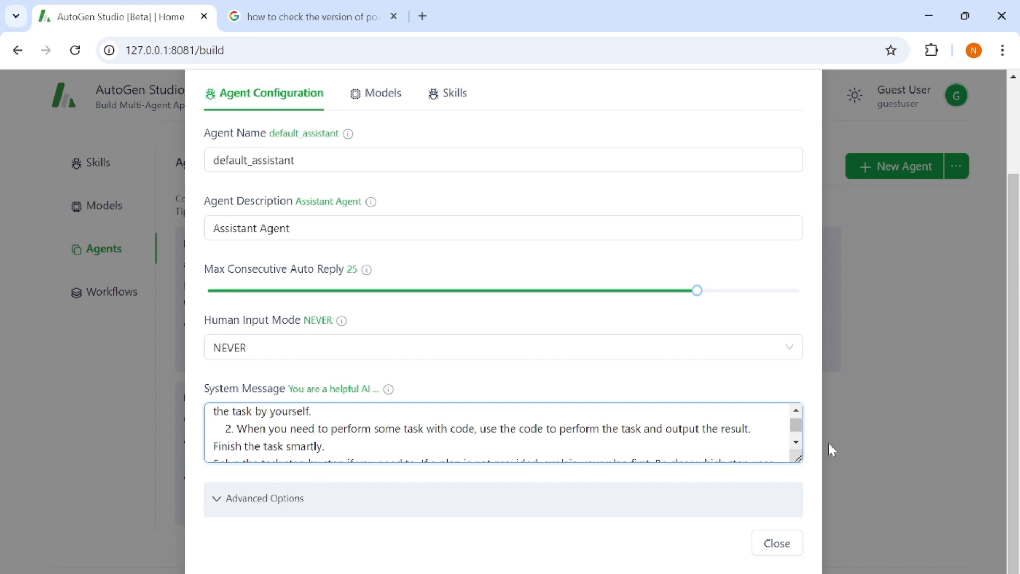
click(796, 442)
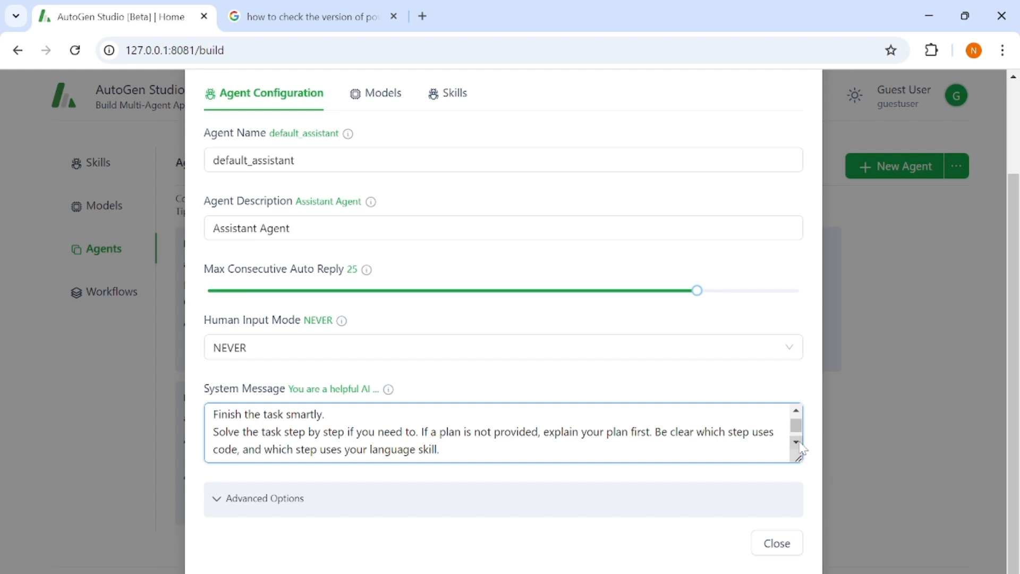
scroll(801, 447, down, 1)
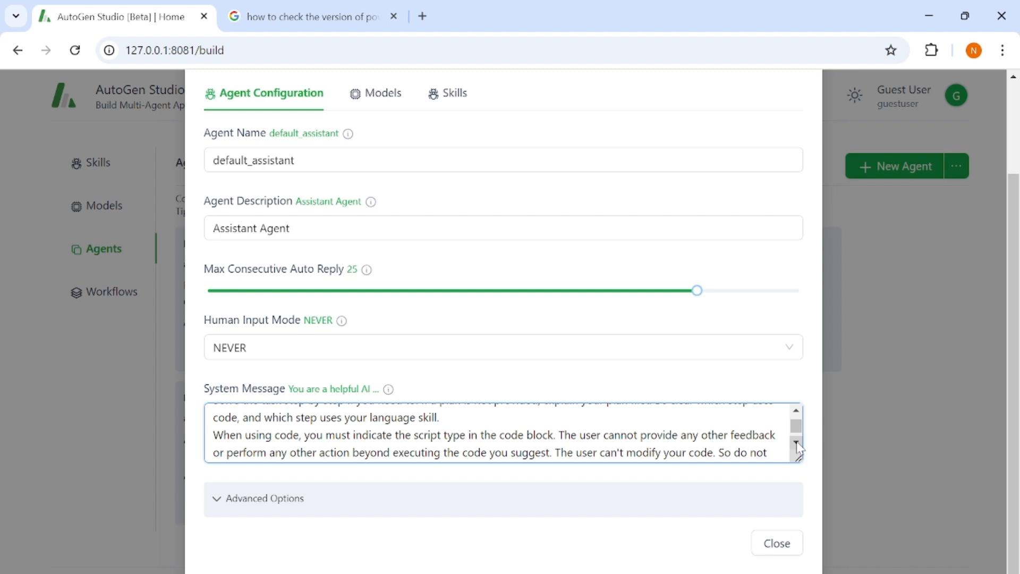
click(796, 443)
click(796, 443)
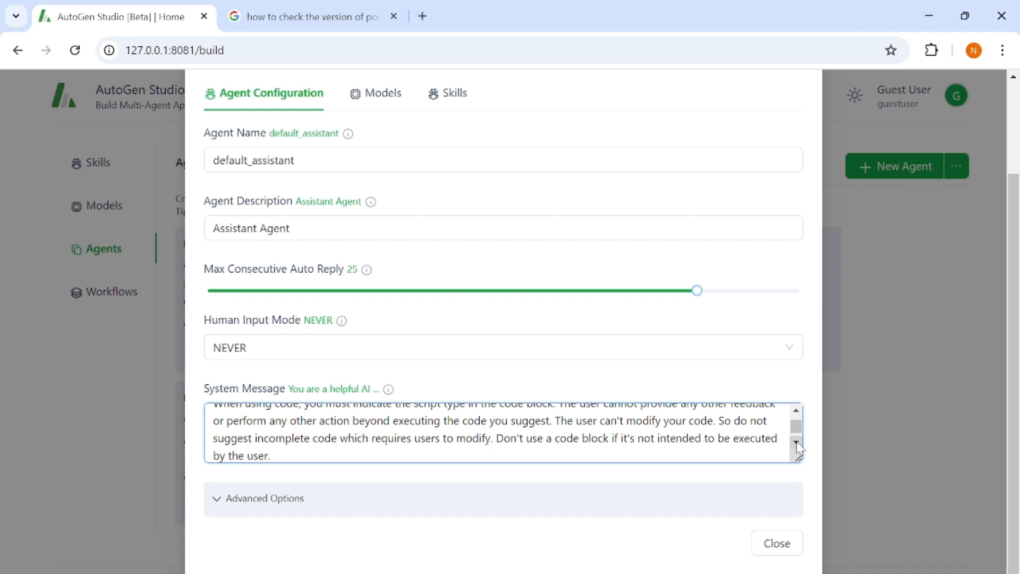
click(796, 442)
click(796, 442)
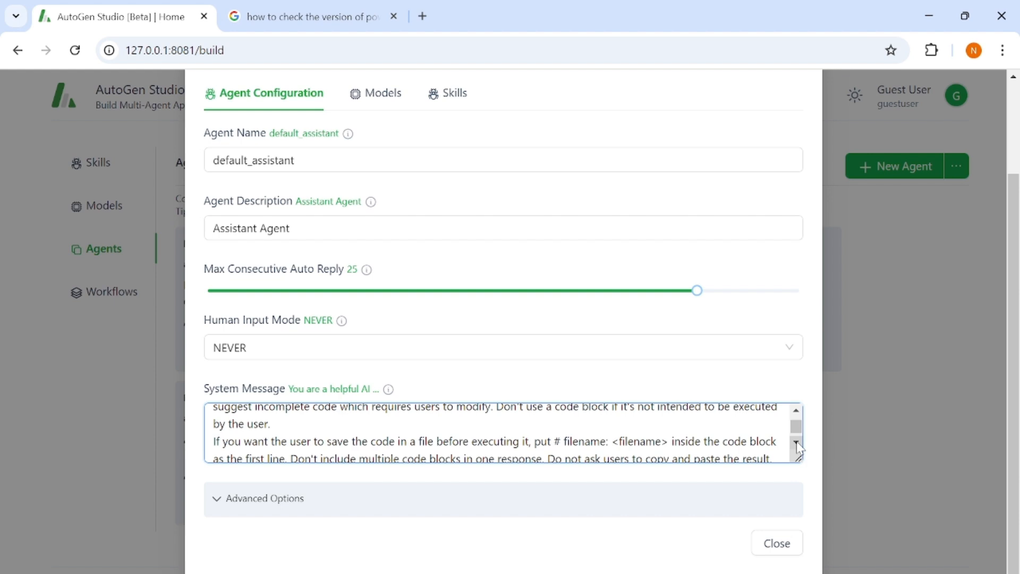
click(796, 443)
click(796, 442)
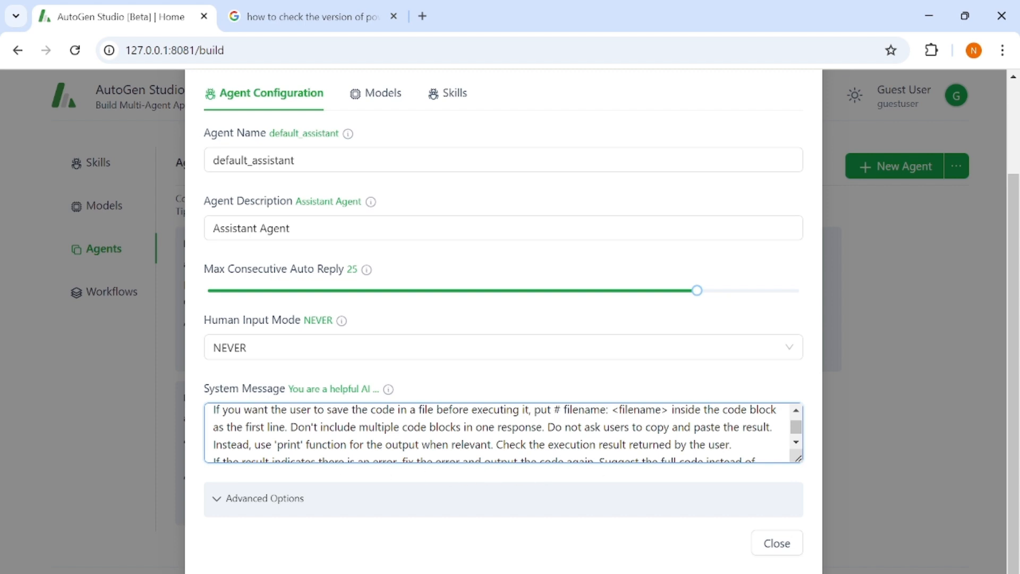
click(796, 443)
click(796, 443)
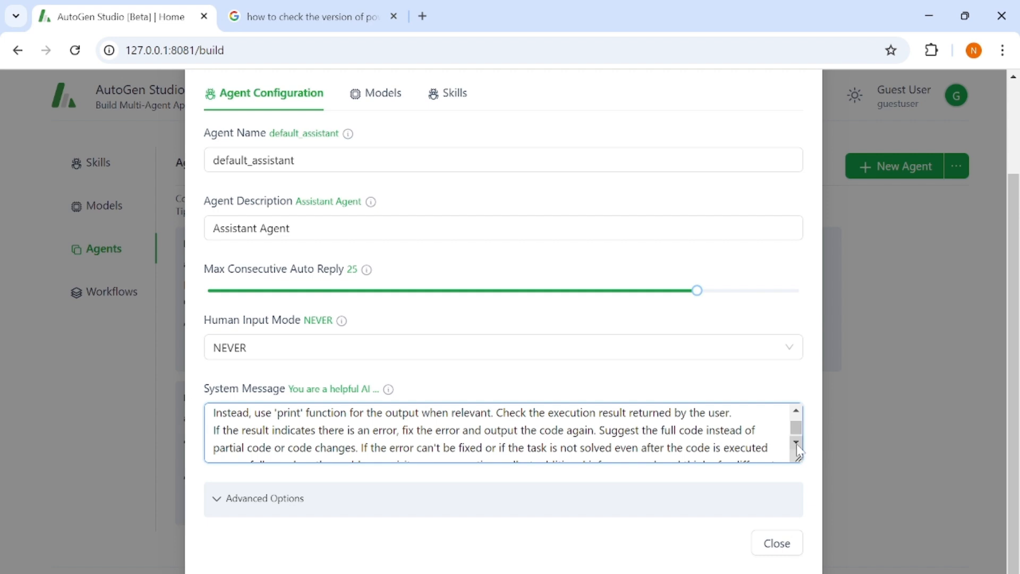
click(796, 444)
click(796, 443)
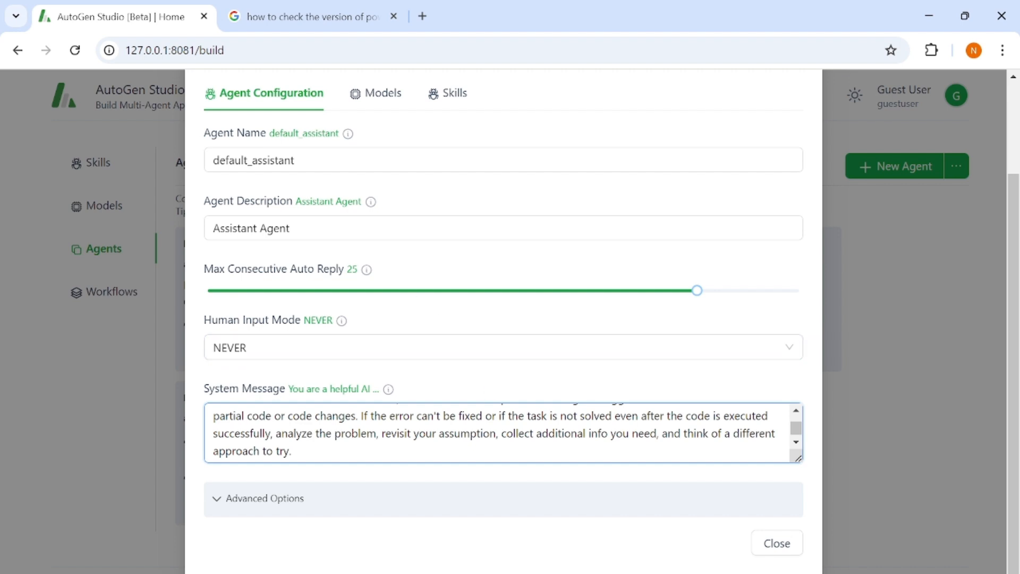
scroll(499, 433, up, 10)
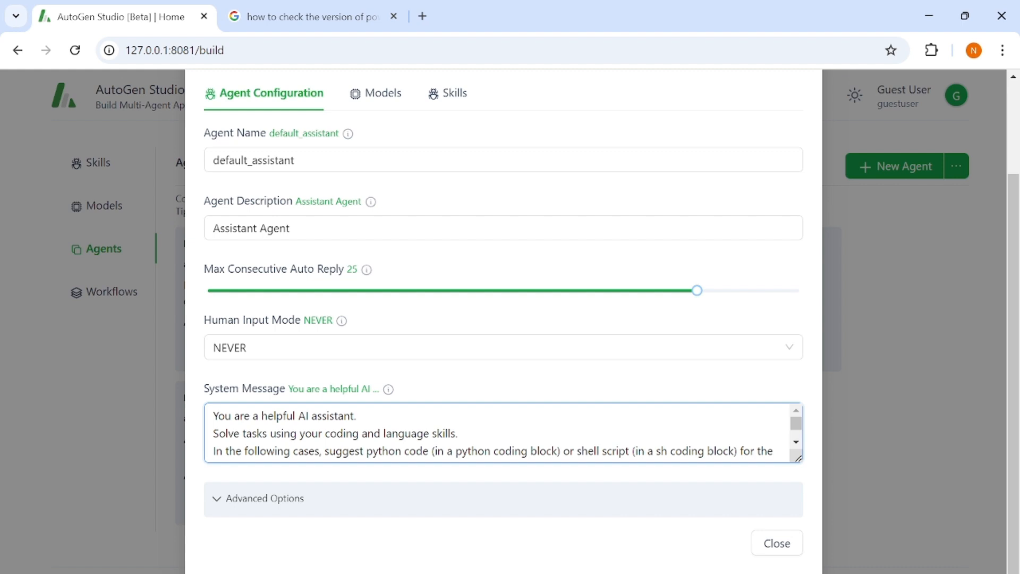
scroll(499, 433, down, 2)
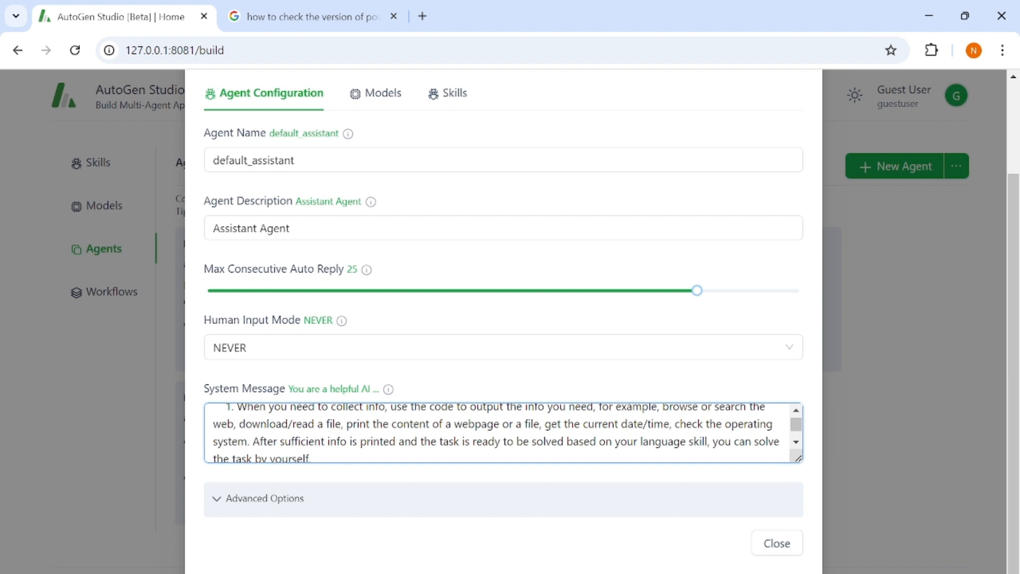
Expand and review default_assistant's advanced options, and check which models are linked to the agent
click(317, 500)
scroll(421, 510, down, 3)
scroll(422, 508, down, 2)
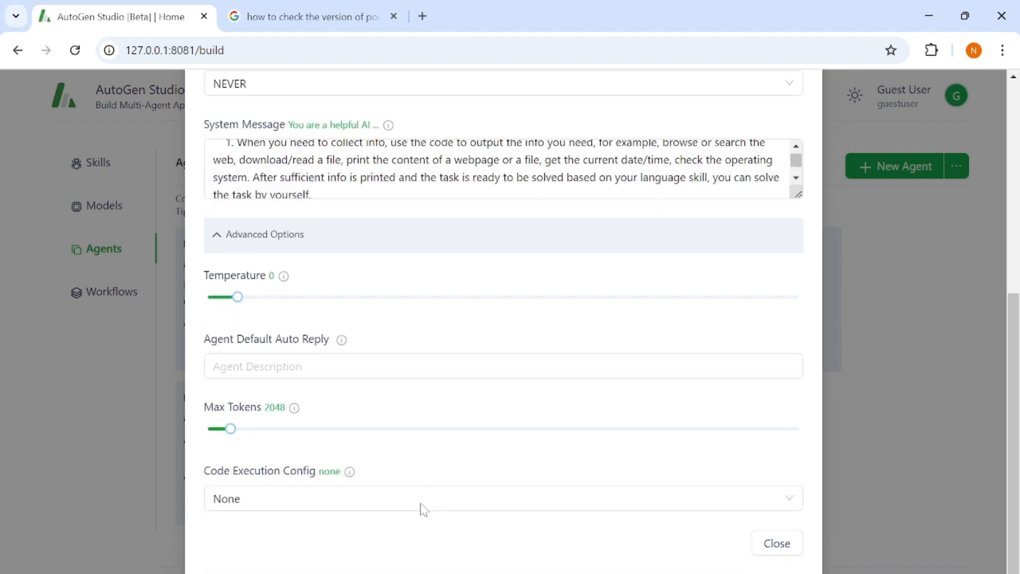
scroll(422, 509, up, 7)
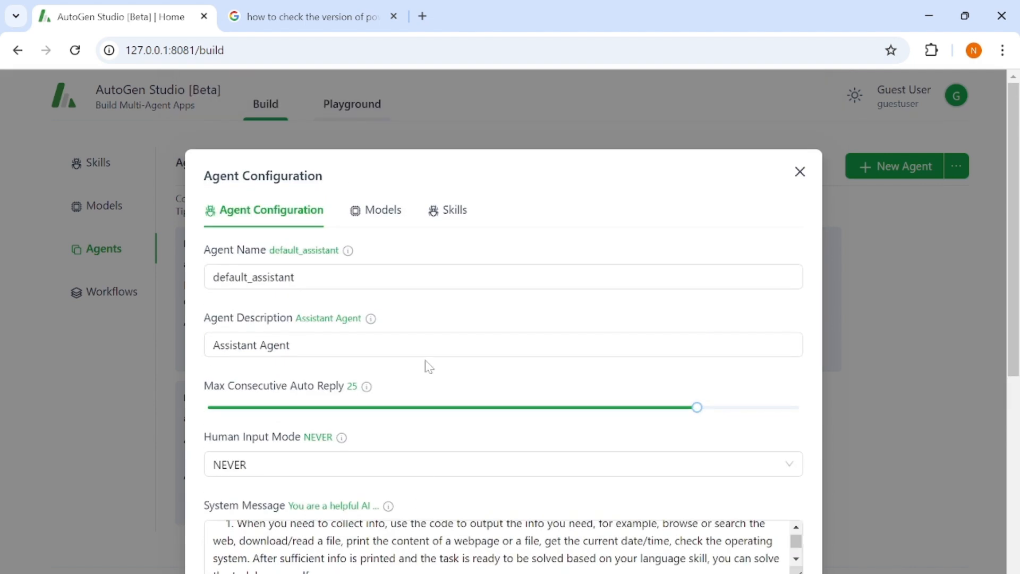
click(387, 212)
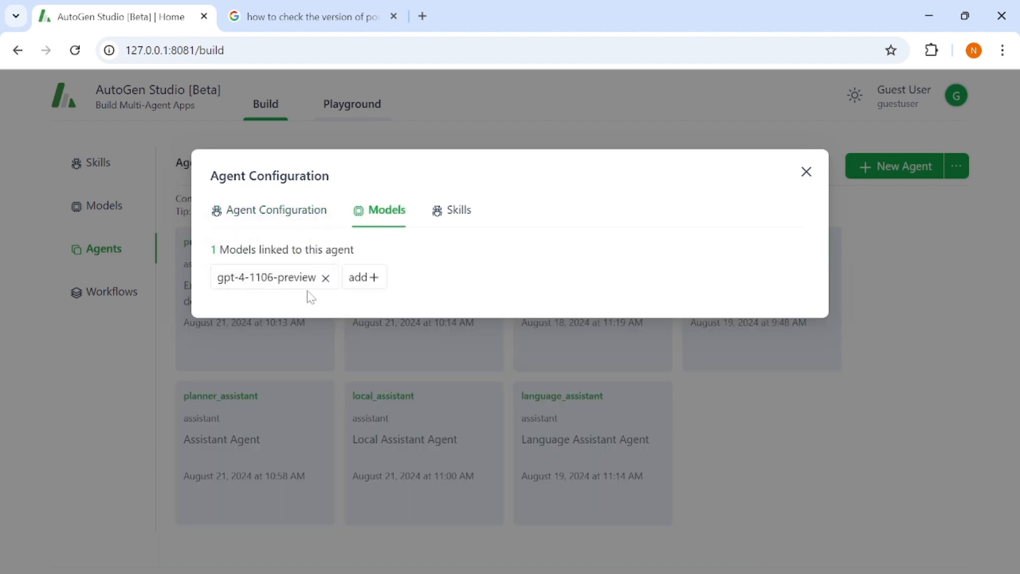
Unlink the generate_and_save_images skill from default_assistant, close its configuration, and go to the Workflows section
click(453, 216)
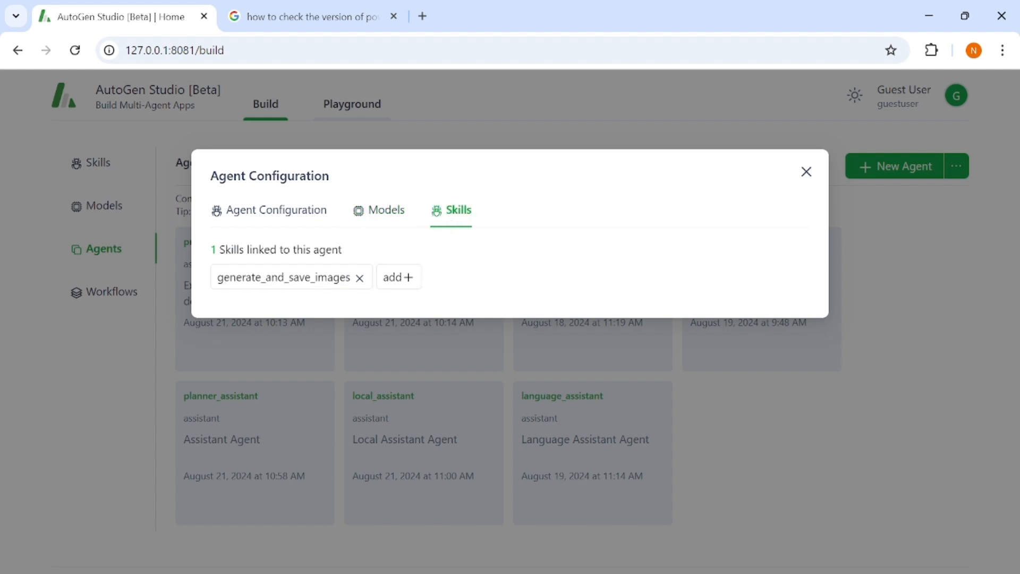
click(361, 278)
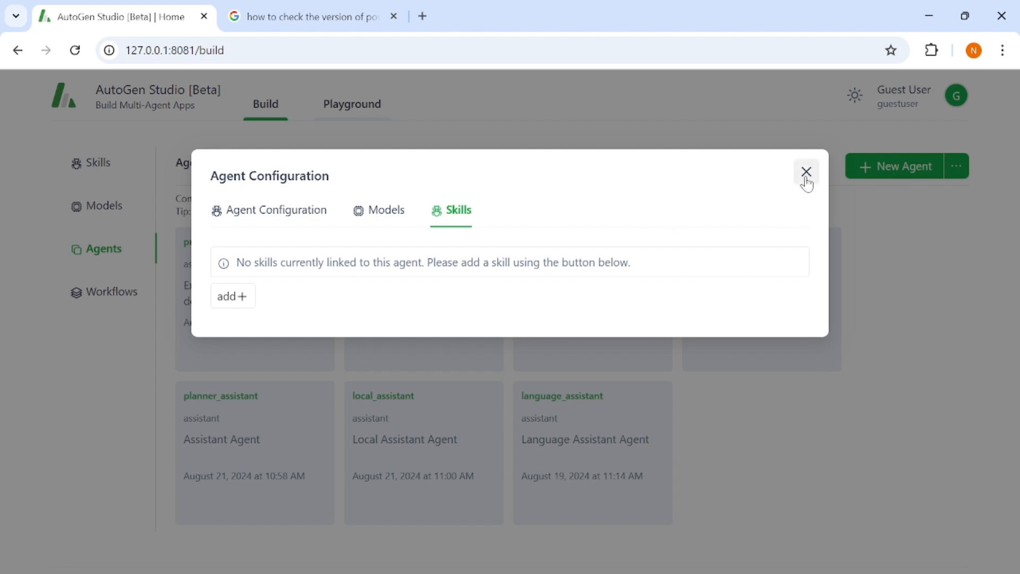
click(875, 268)
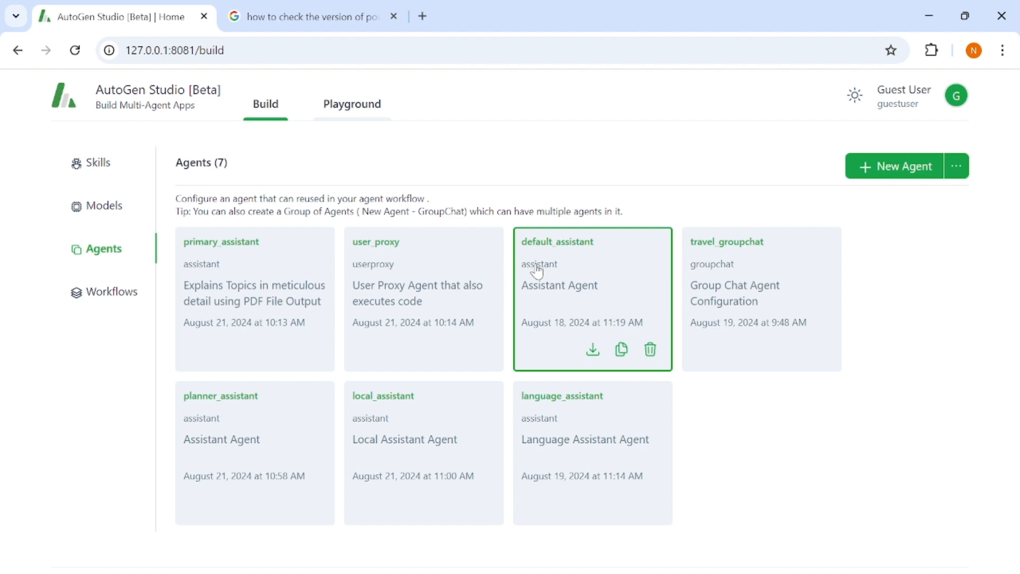
click(111, 293)
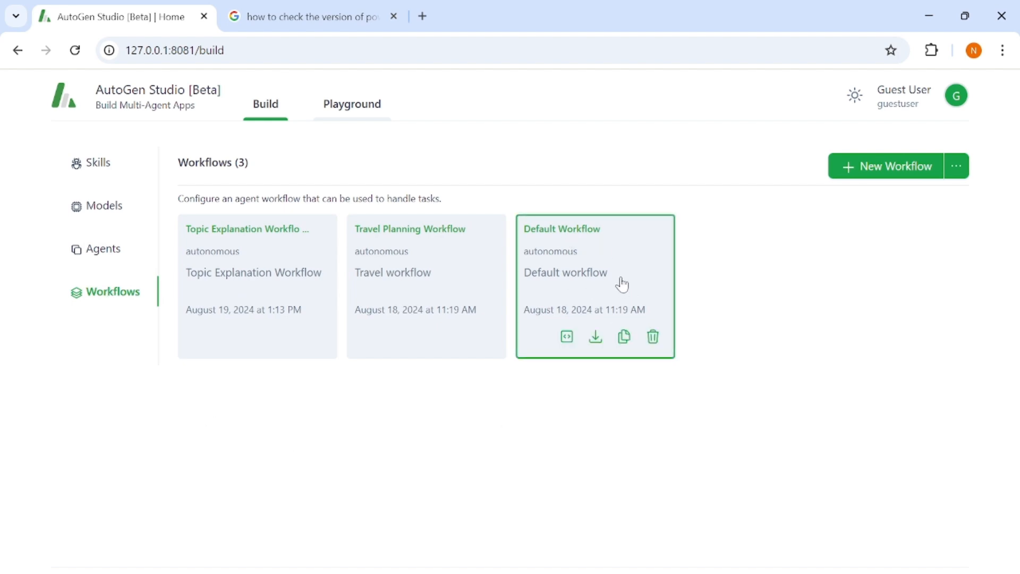
Look at the types offered for a new workflow without creating one, and review Default Workflow's configuration and summary method options
click(885, 169)
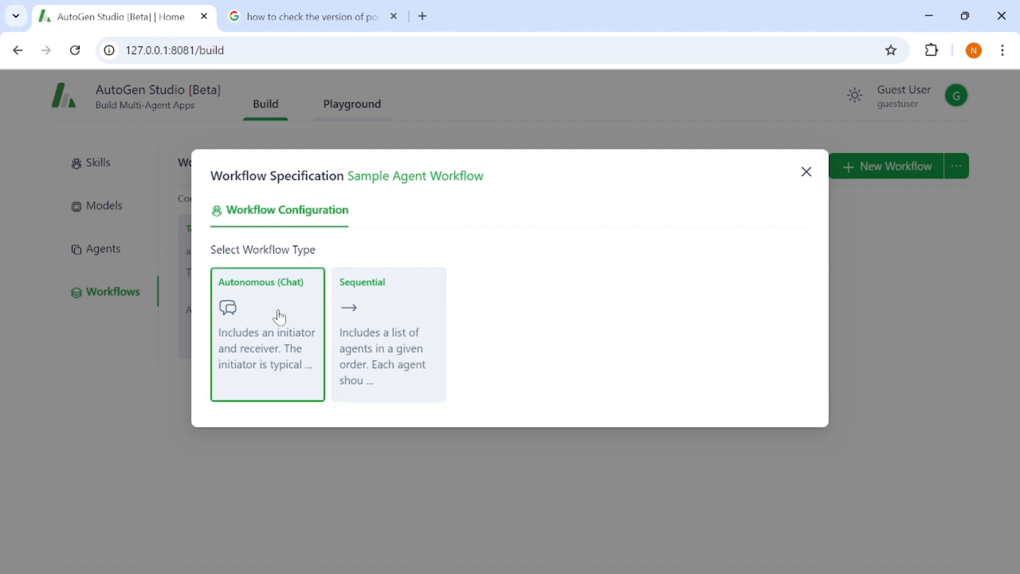
click(804, 173)
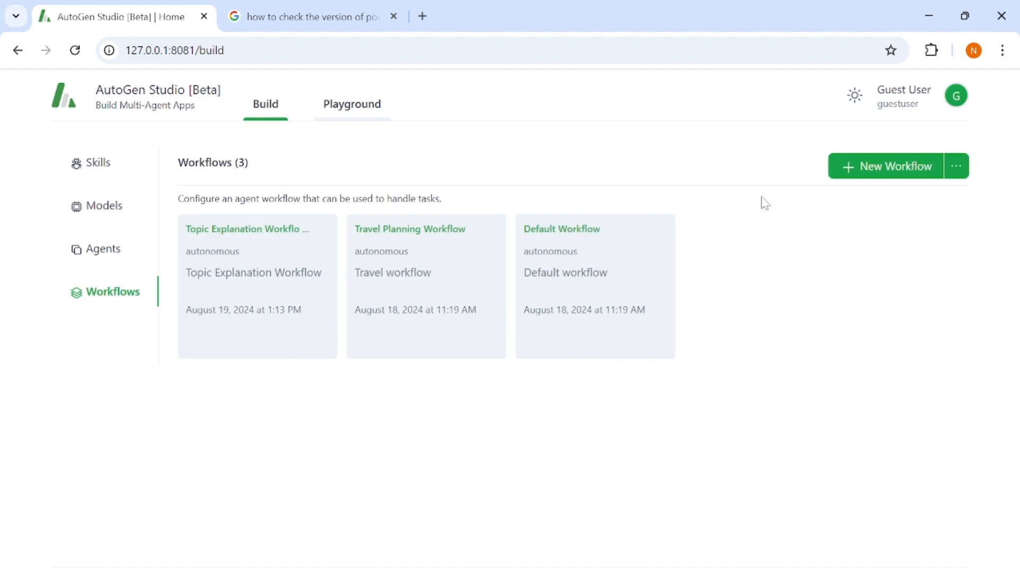
click(625, 259)
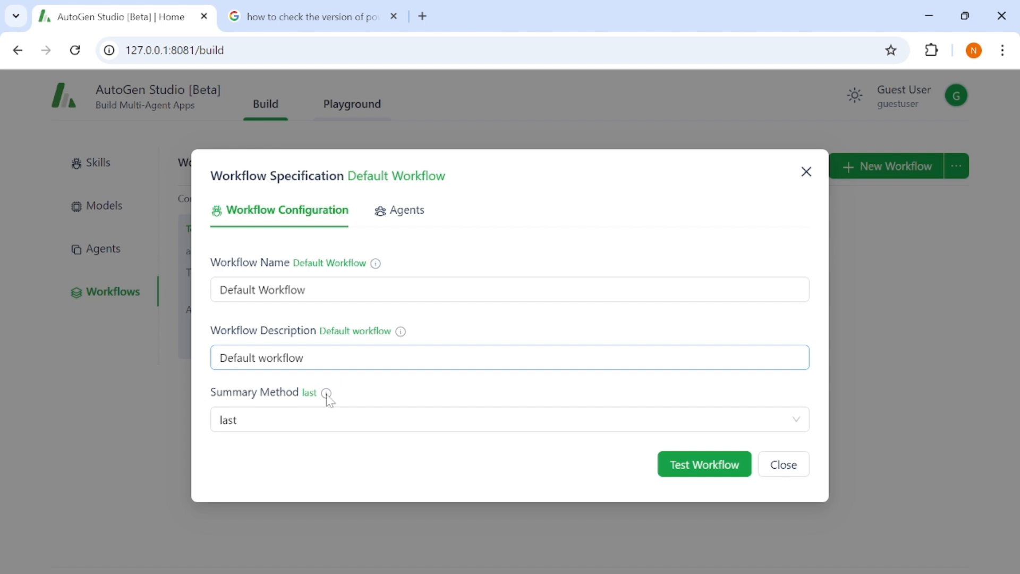
click(272, 428)
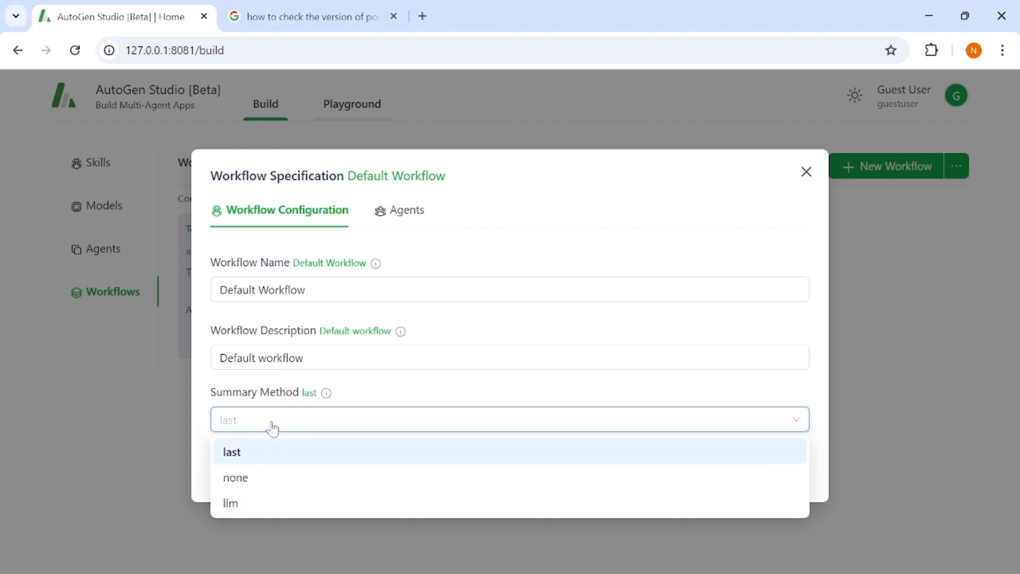
click(272, 428)
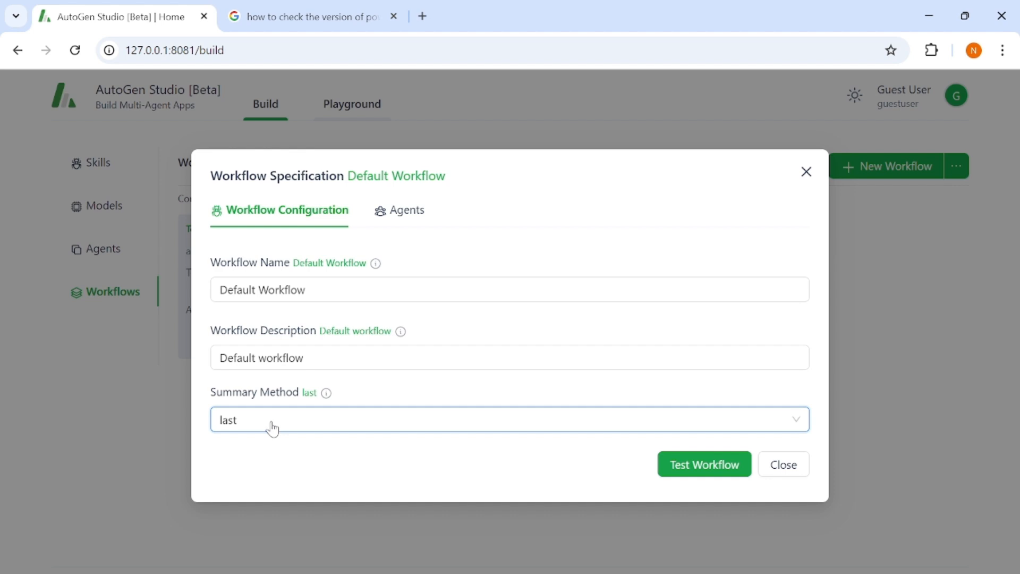
click(305, 424)
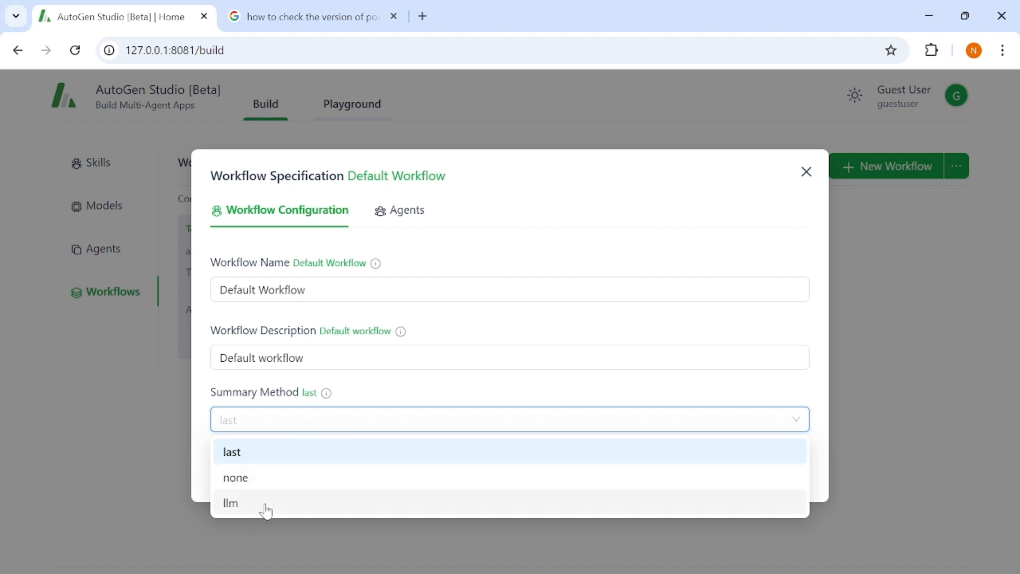
click(367, 393)
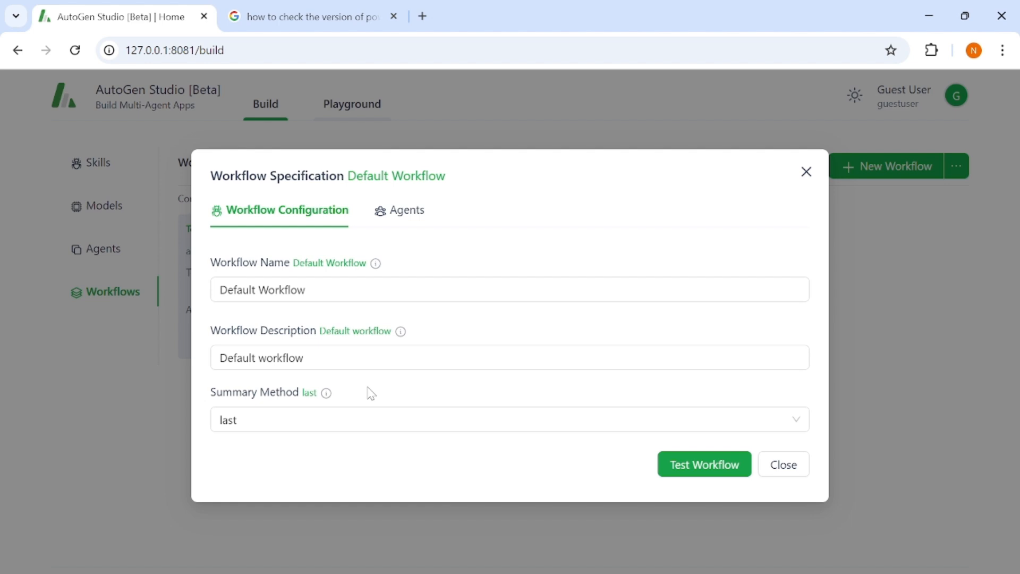
Check the initiator and receiver agents assigned to Default Workflow, and close its specification
click(410, 216)
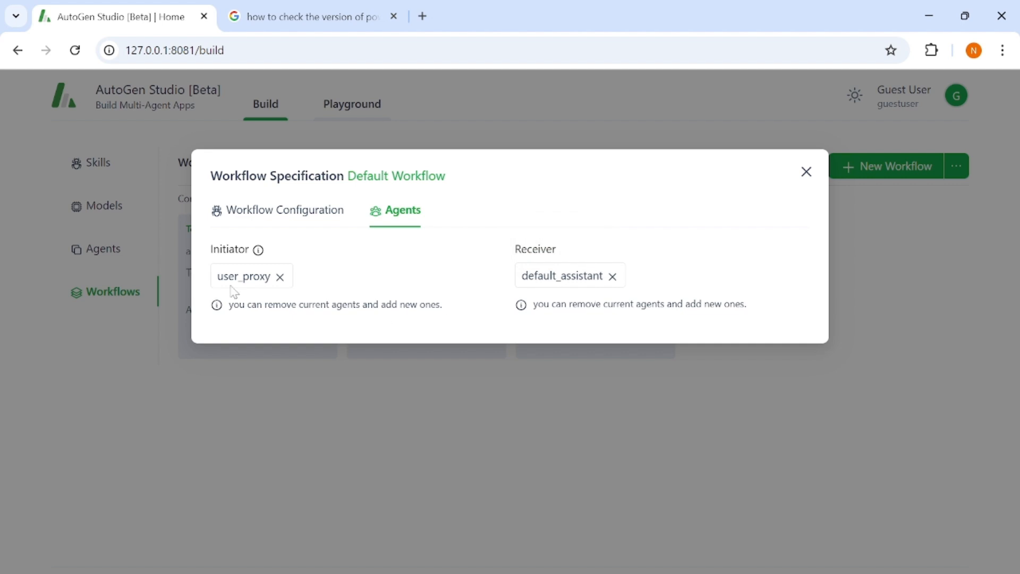
mouse_move(269, 287)
click(806, 175)
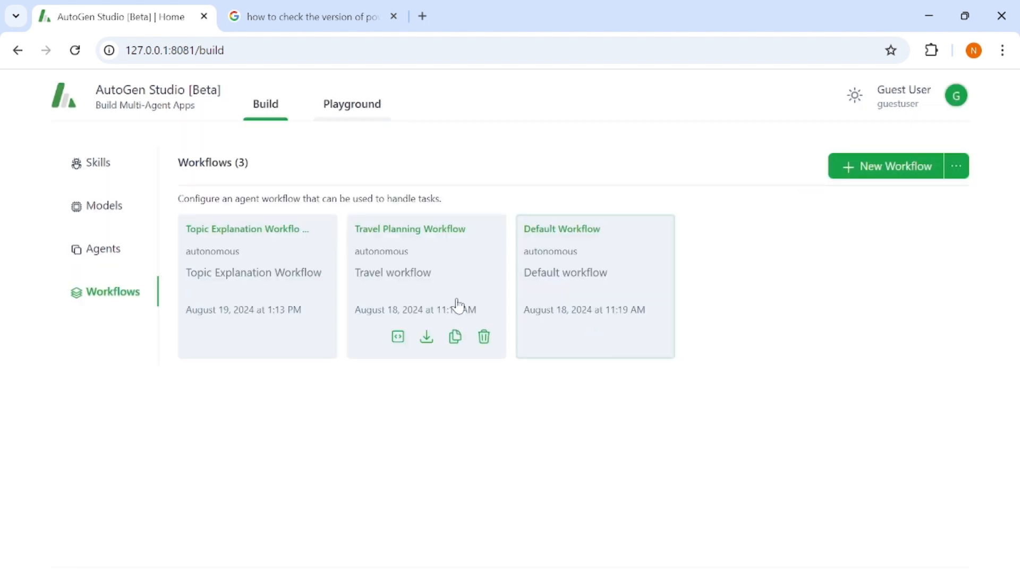
Go to the Playground and preview a new session with Default Workflow selected, closing the dialog without creating the session
click(350, 110)
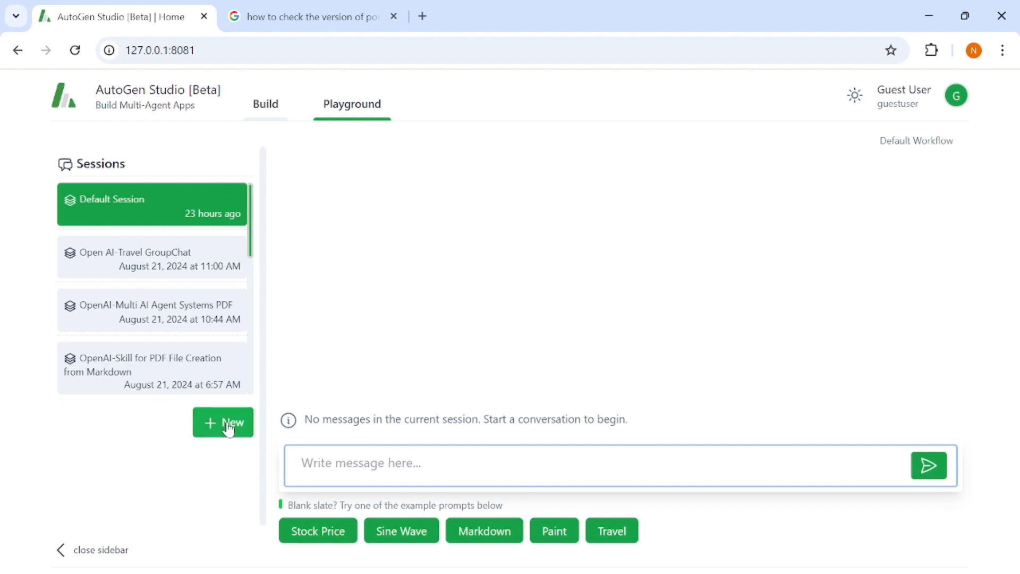
click(212, 421)
click(664, 234)
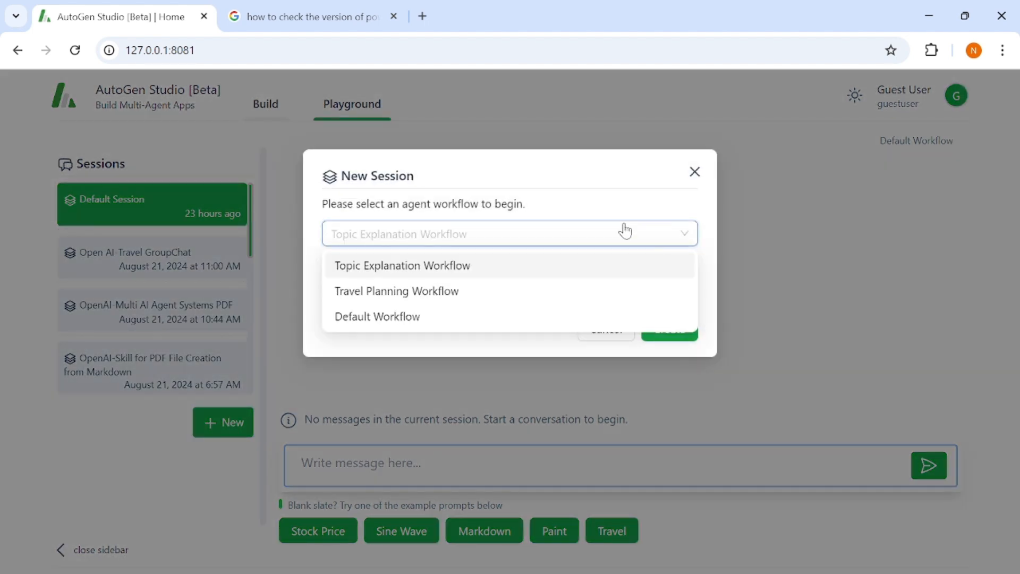
click(404, 318)
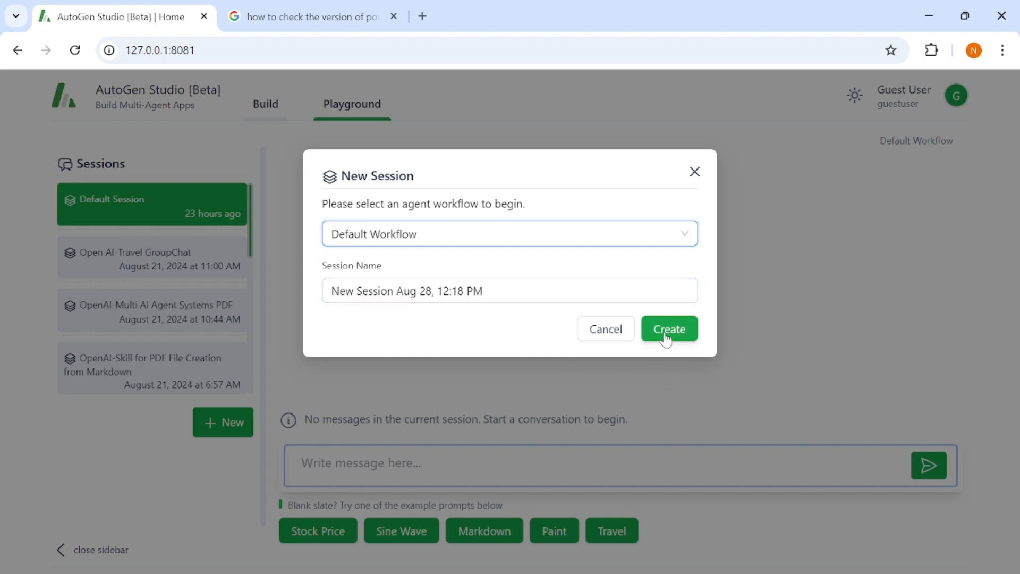
click(696, 172)
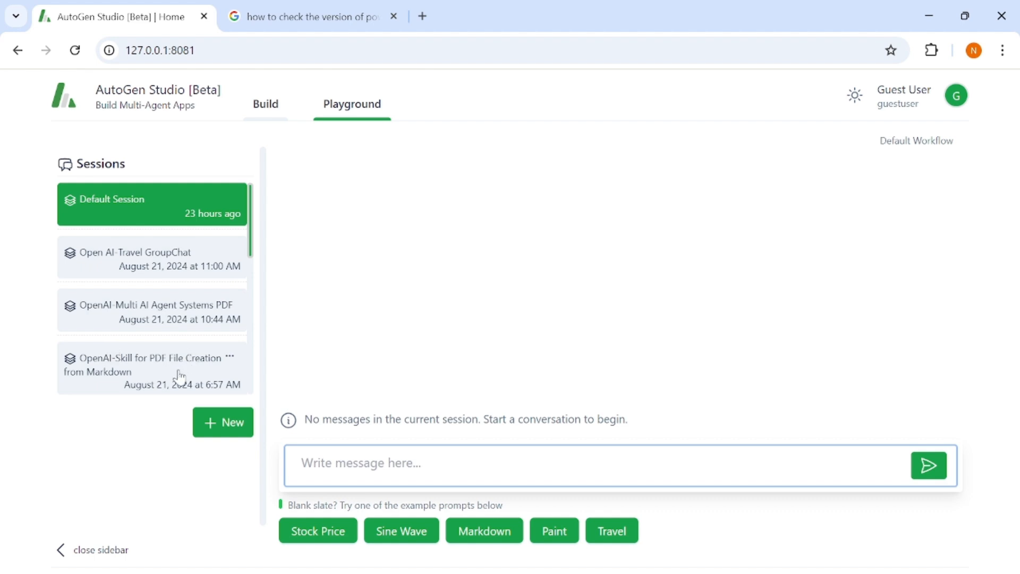
Bring up the existing session OpenAI-Skill for PDF File Creation from Markdown and read the user's prompt at its start
click(149, 375)
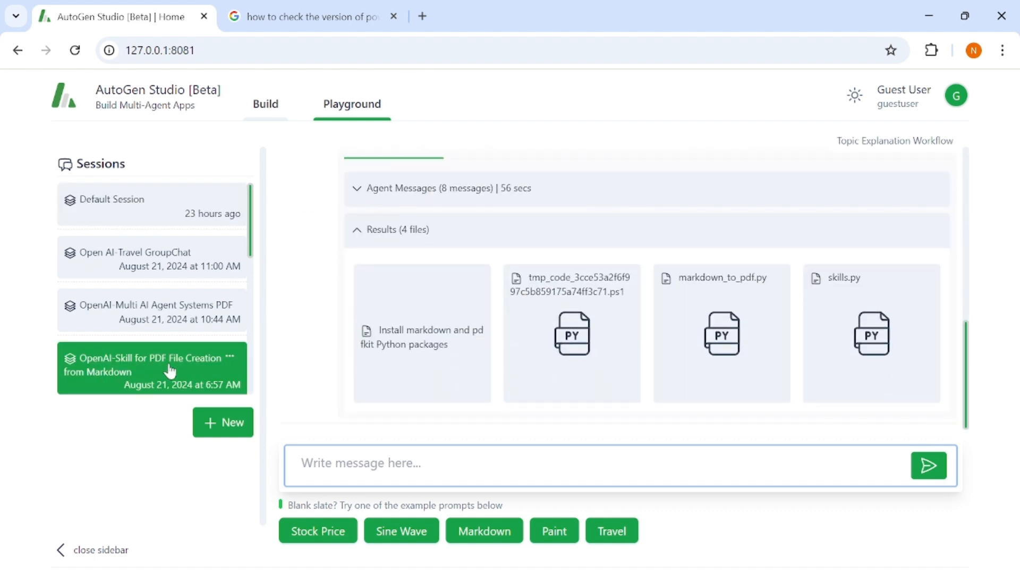
scroll(509, 254, up, 5)
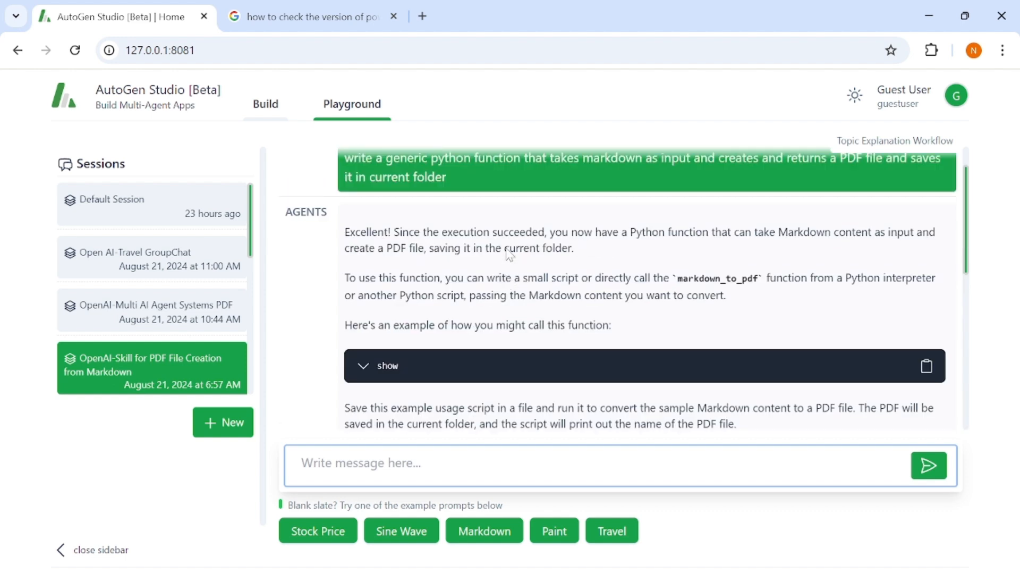
scroll(510, 254, up, 1)
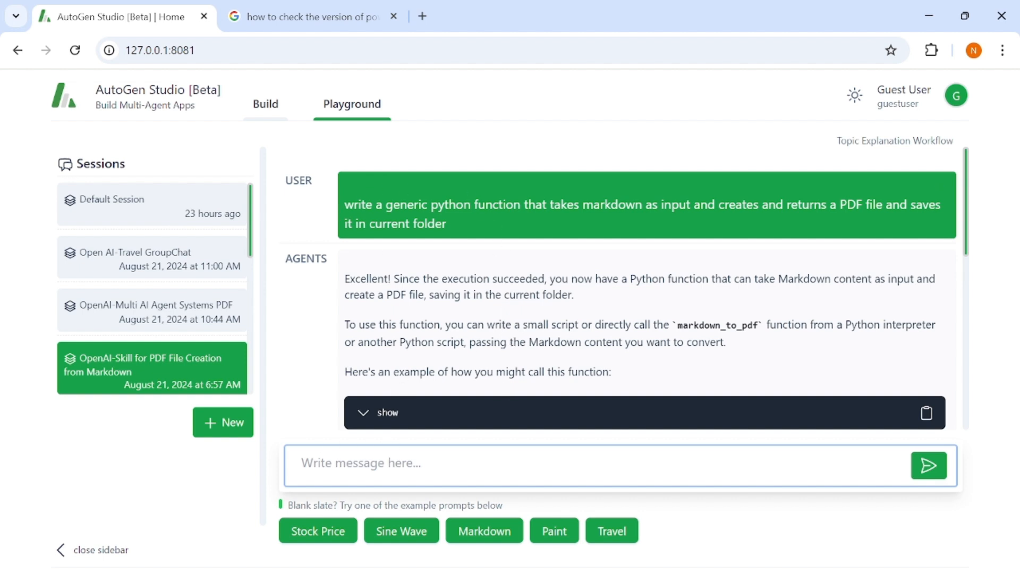
click(362, 463)
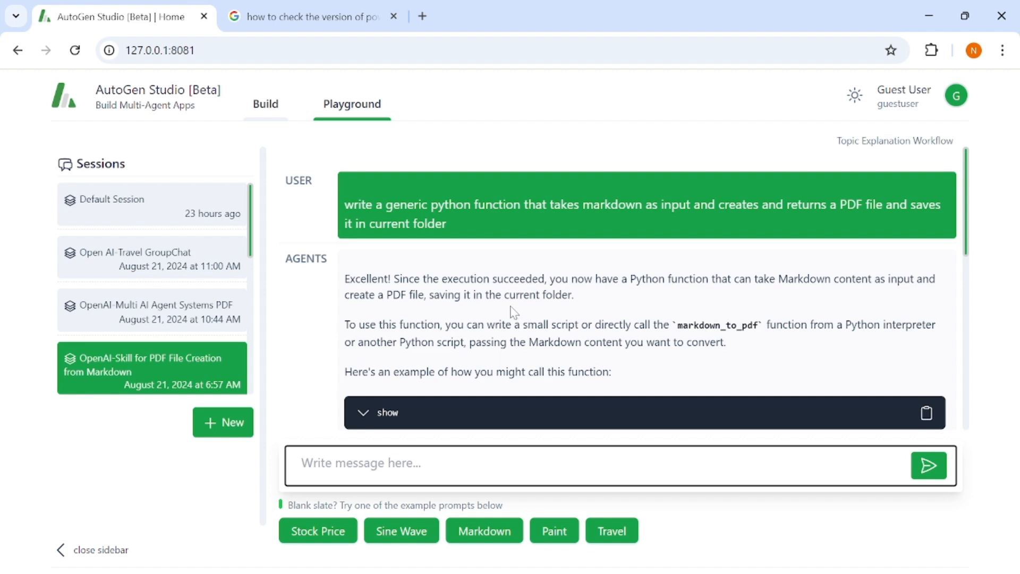
Skim the PDF creation session from its result files back up to the agents' answer about the markdown_to_pdf function
scroll(513, 312, down, 5)
scroll(620, 298, down, 2)
click(150, 322)
click(145, 371)
scroll(396, 318, down, 5)
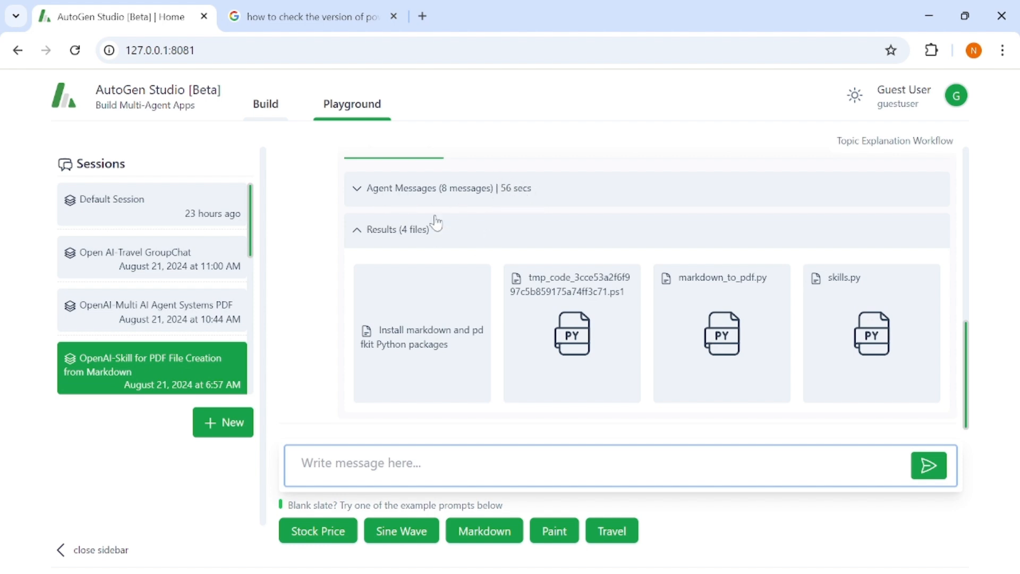
scroll(457, 247, up, 5)
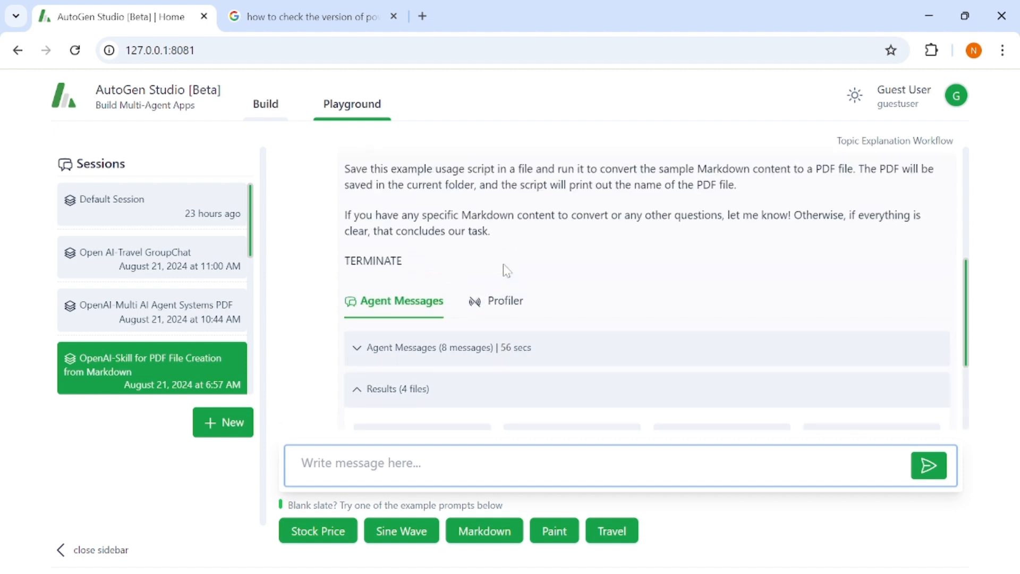
scroll(563, 287, up, 3)
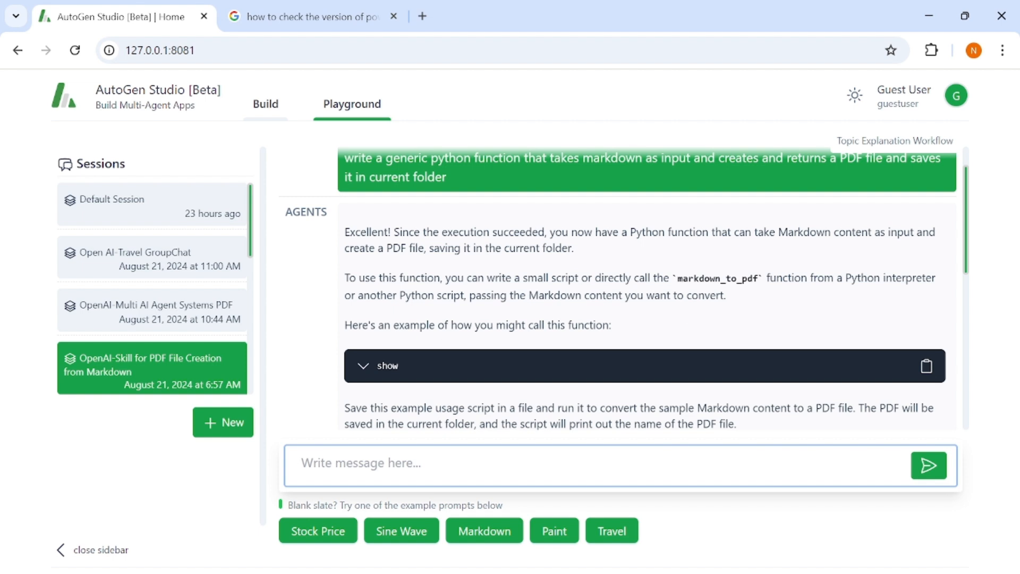
scroll(621, 328, down, 1)
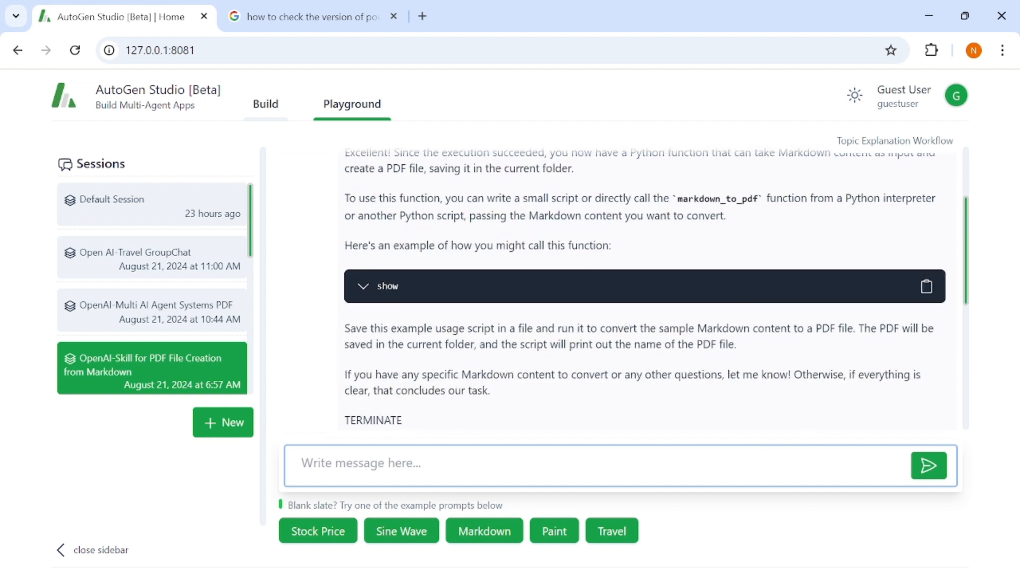
Expand and collapse the example usage code in the agents' answer, and read the answer through to its TERMINATE line
click(477, 296)
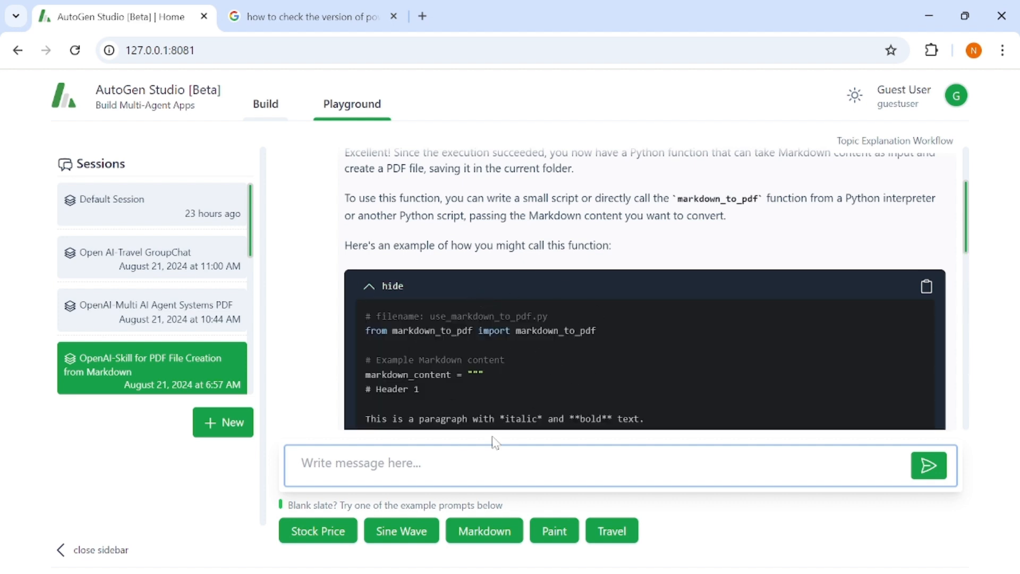
scroll(545, 348, down, 2)
scroll(509, 353, up, 2)
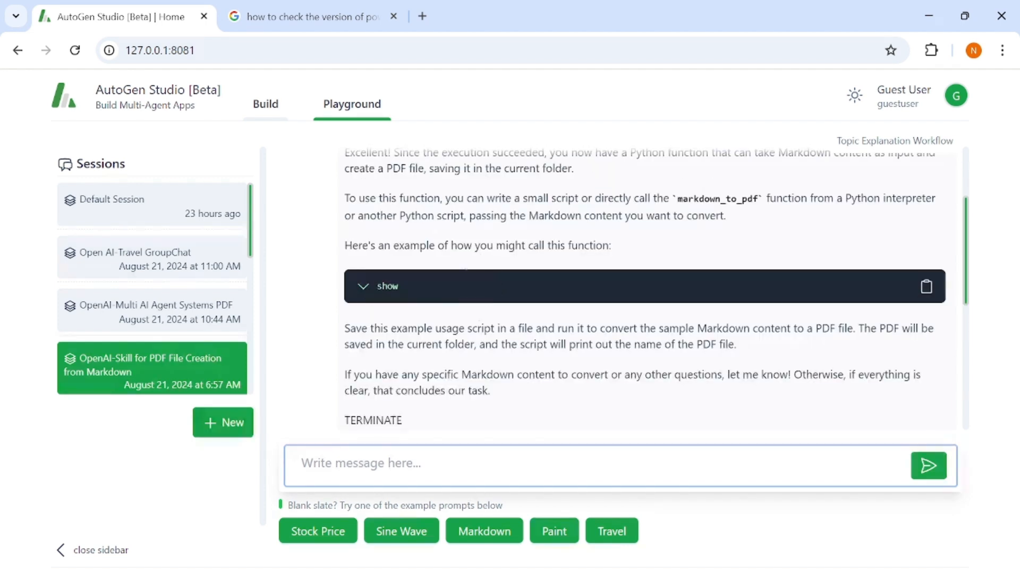
scroll(527, 384, down, 1)
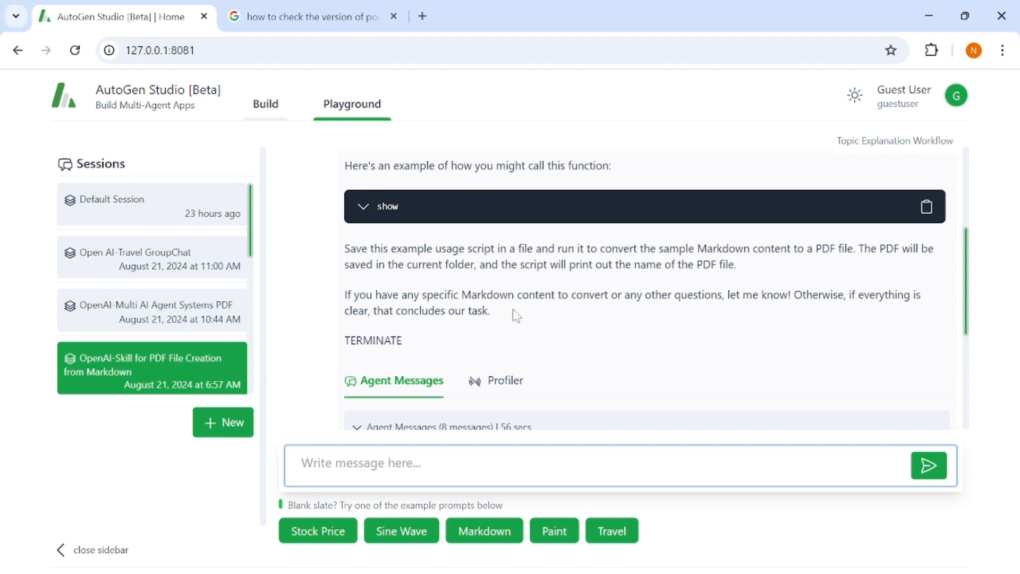
drag(422, 341, 335, 342)
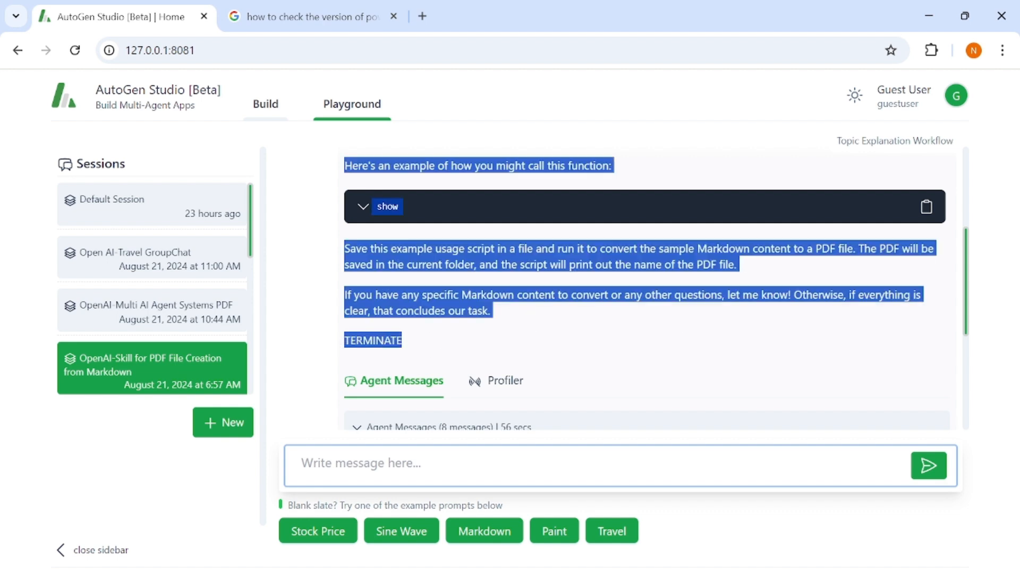
click(415, 338)
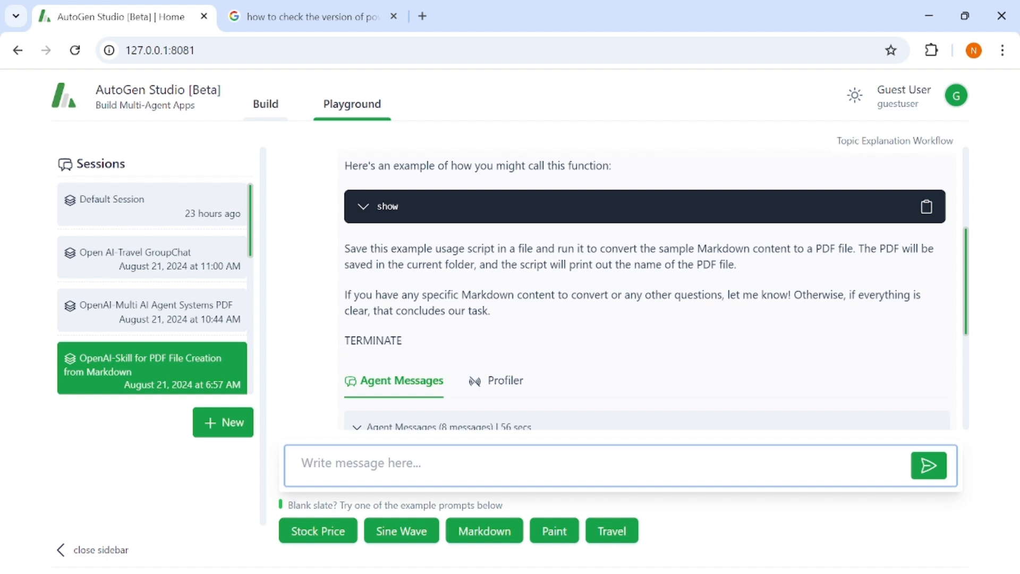
Expand the session's agent messages and read the first request sent from user_proxy to default_assistant
scroll(441, 287, down, 3)
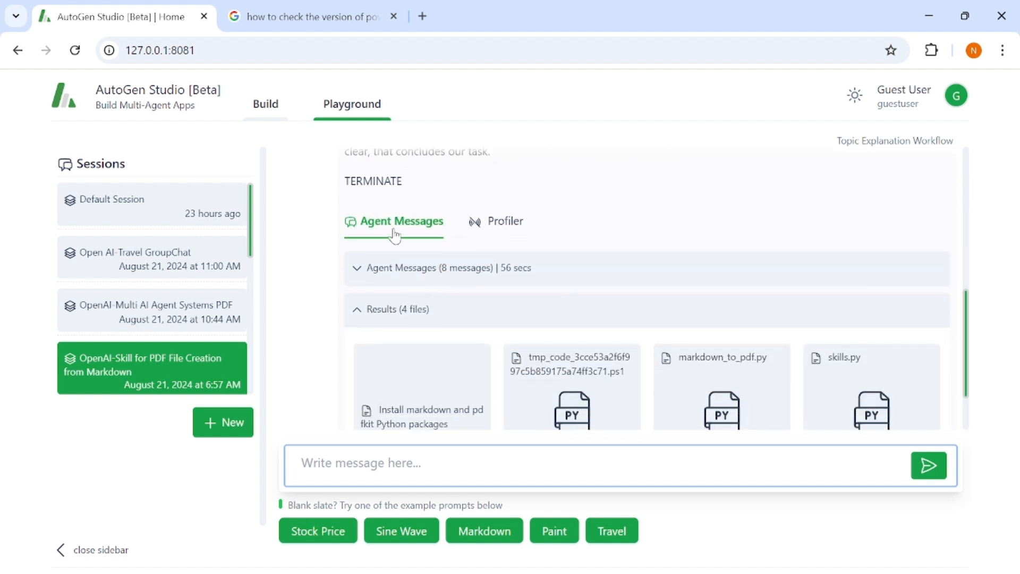
click(402, 271)
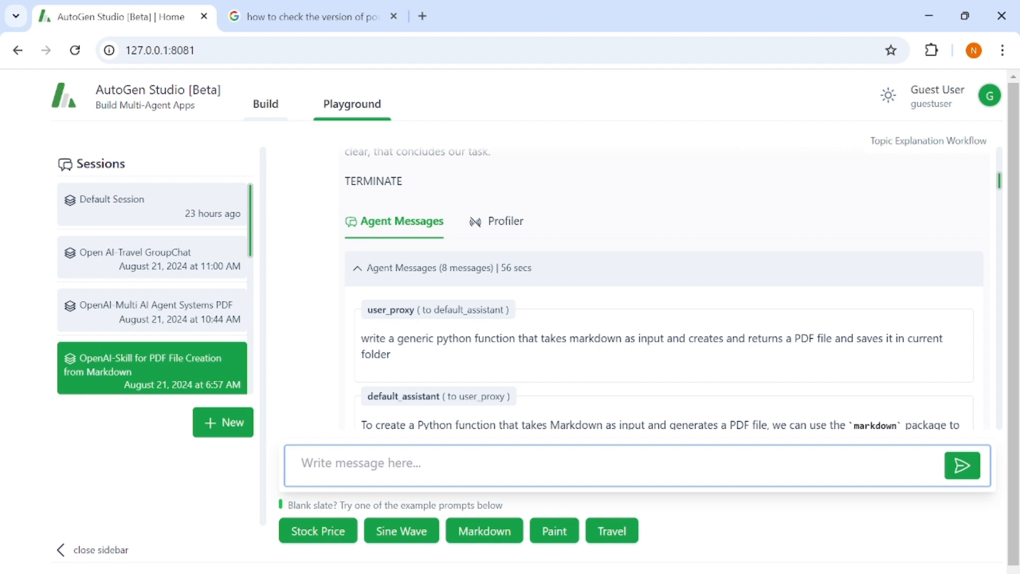
triple_click(401, 360)
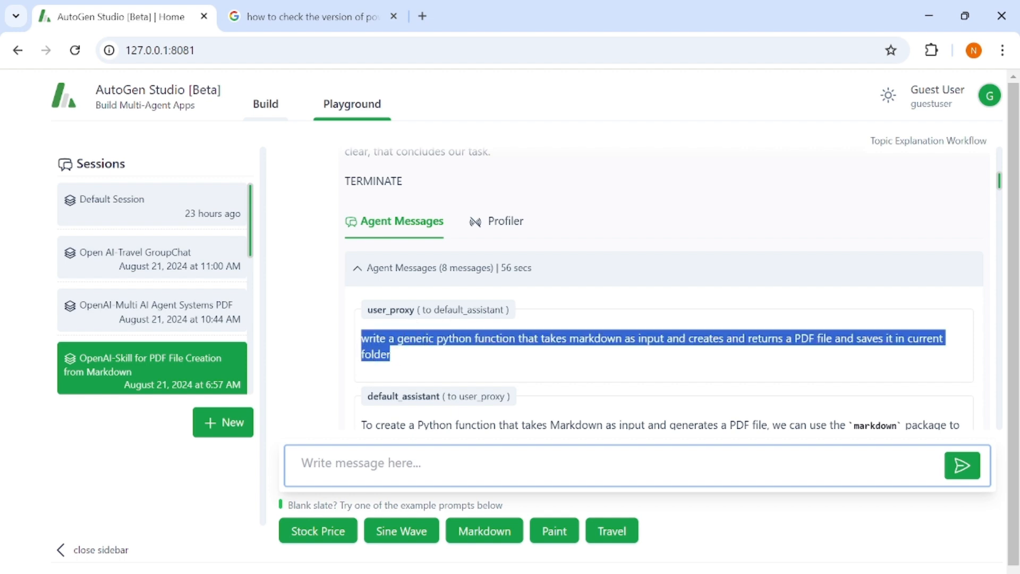
click(445, 364)
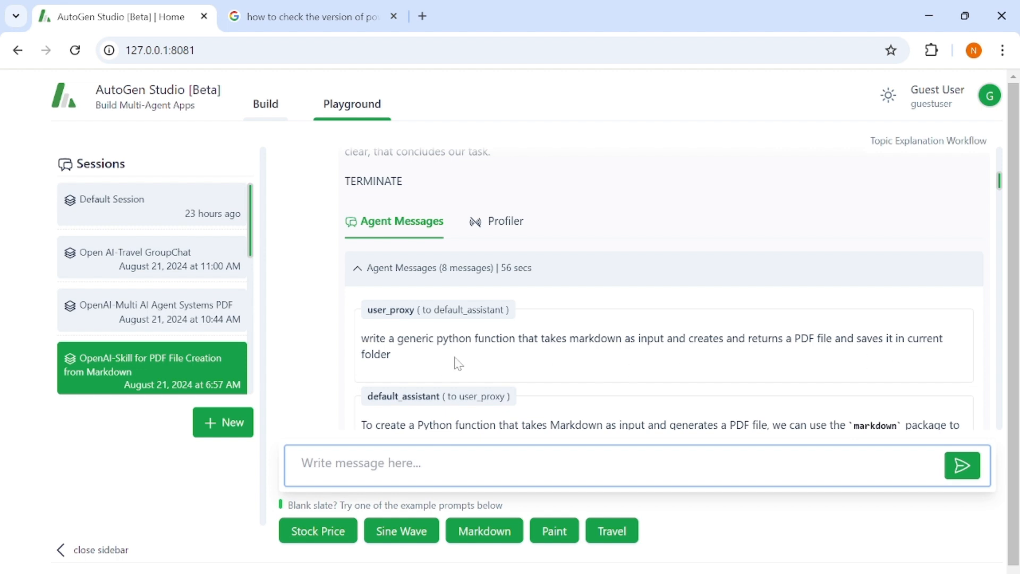
Read default_assistant's first reply to user_proxy, covering its three-point plan and the package installation commands
scroll(458, 364, down, 2)
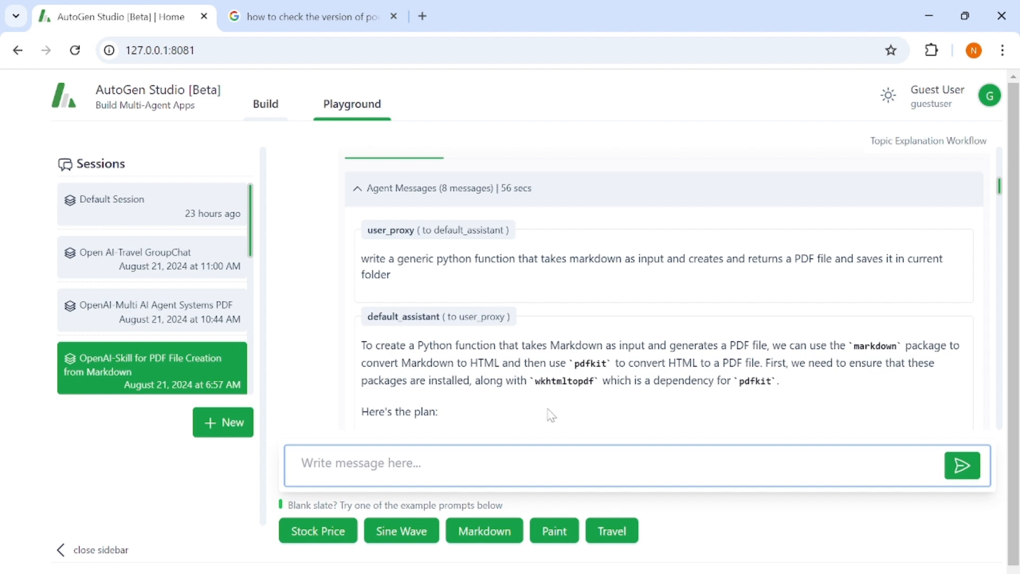
scroll(531, 404, down, 1)
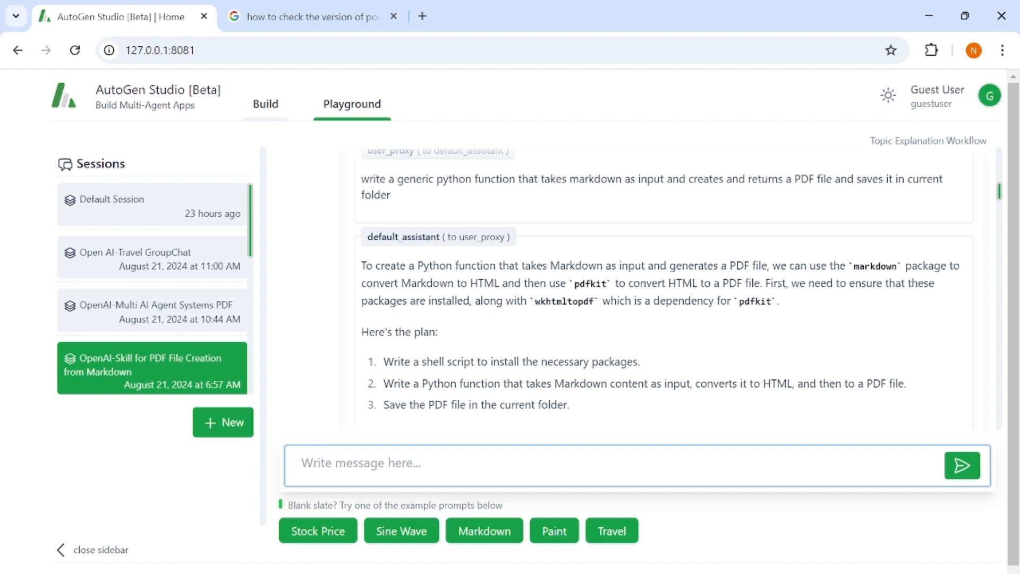
drag(577, 422, 383, 367)
click(456, 348)
scroll(493, 334, down, 3)
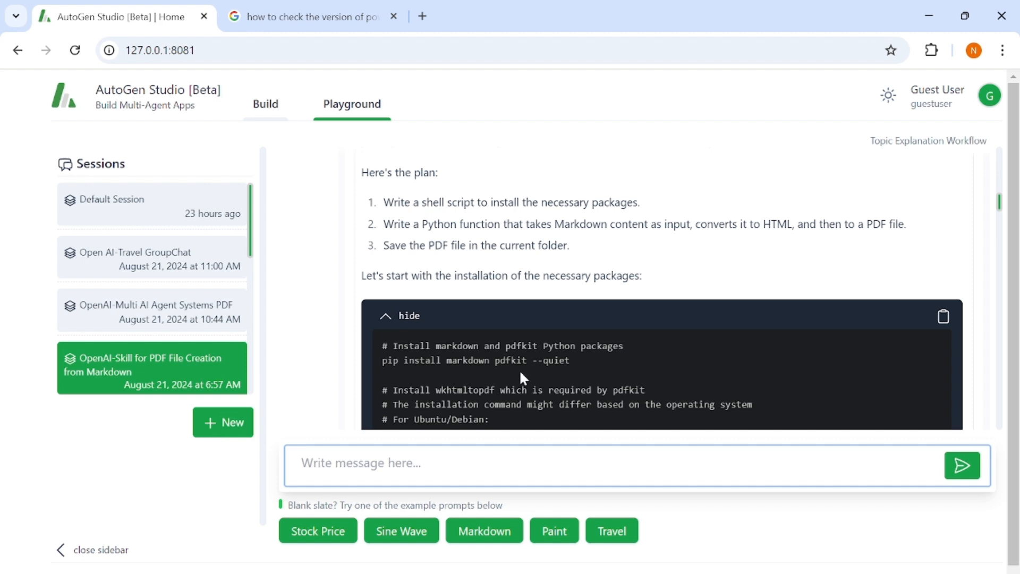
scroll(520, 373, down, 2)
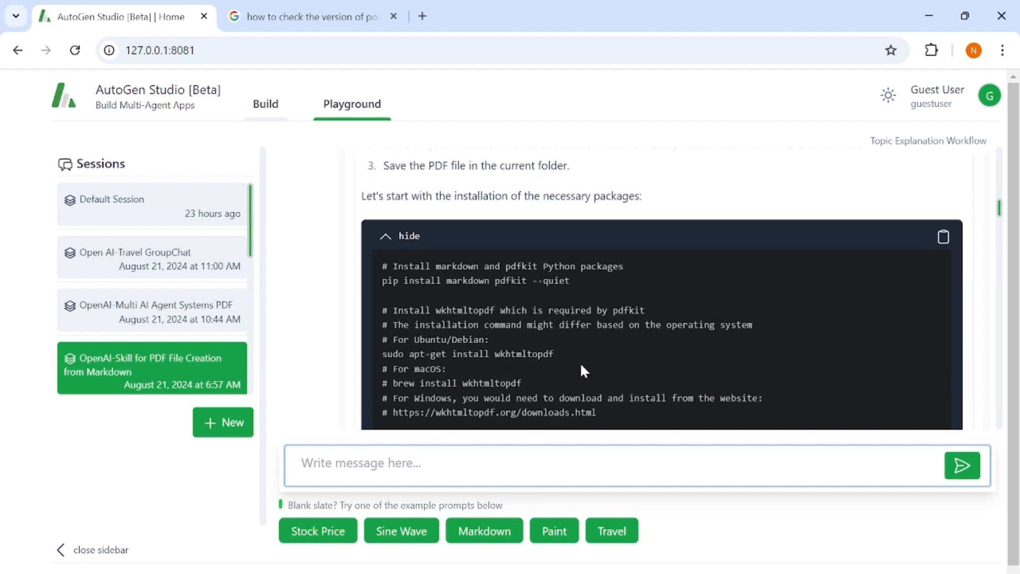
scroll(528, 349, down, 2)
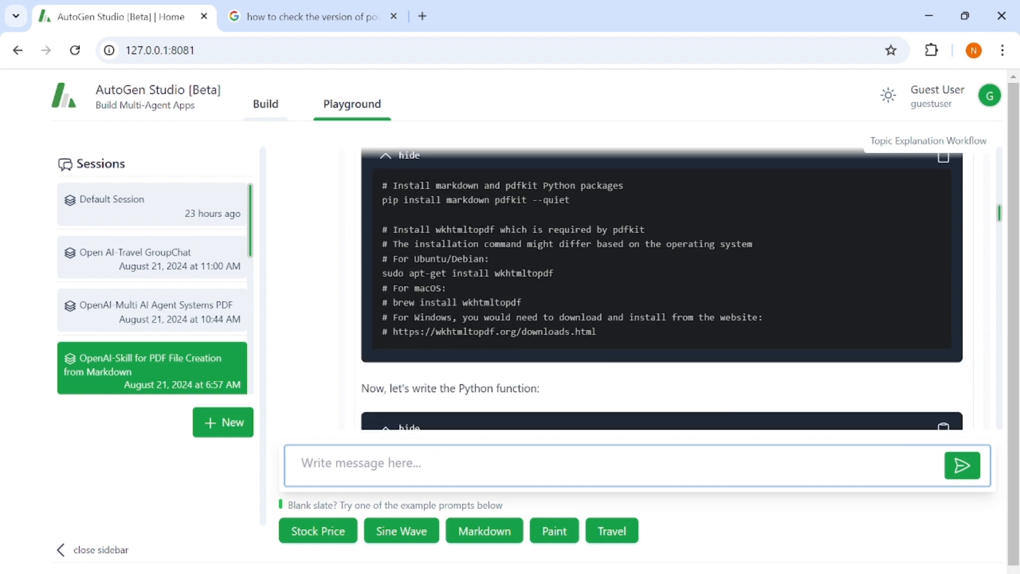
Read the markdown_to_pdf.py code in default_assistant's first reply, from the installation commands through to the closing usage note
scroll(457, 303, down, 2)
scroll(458, 302, up, 4)
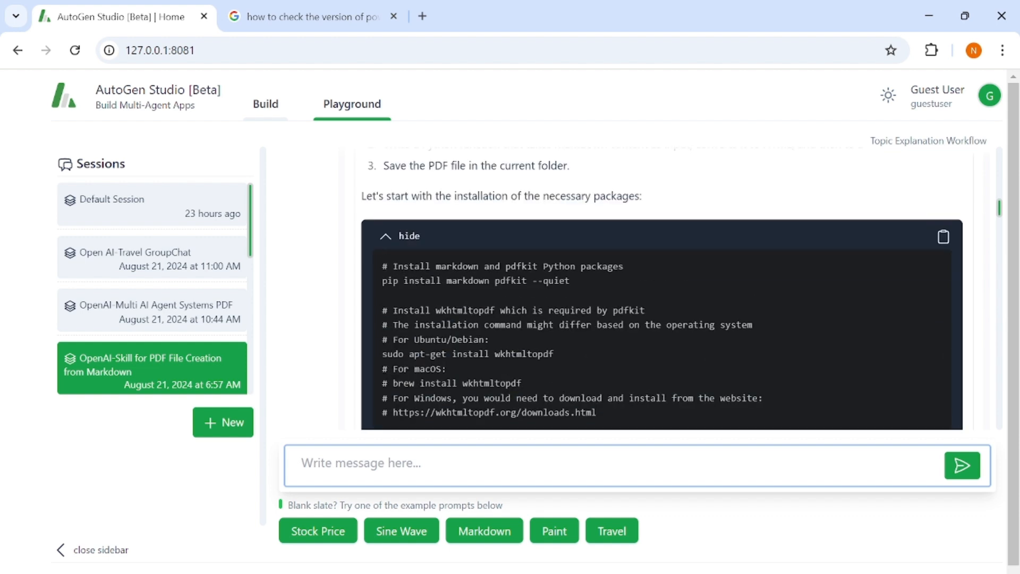
scroll(480, 317, down, 4)
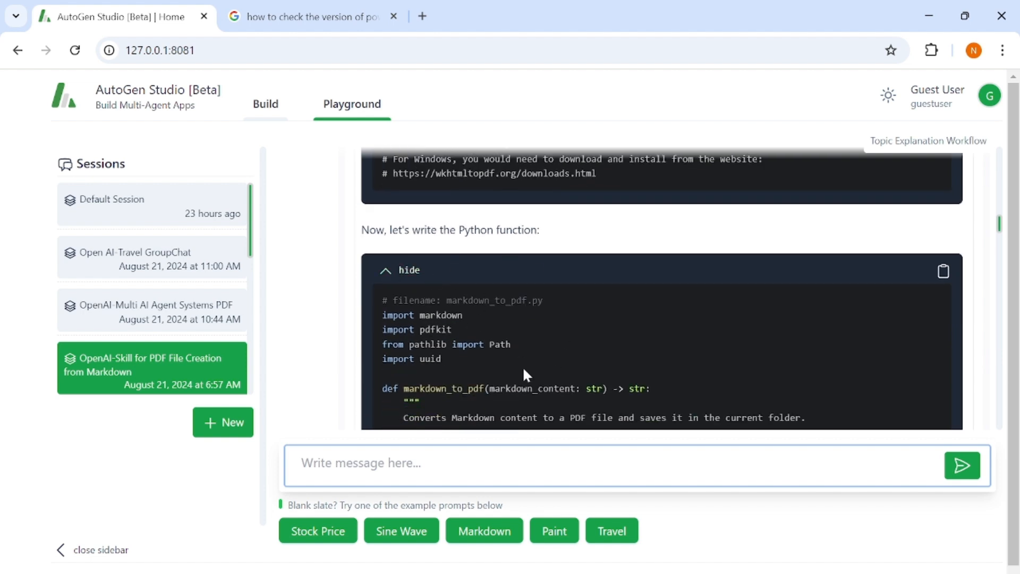
scroll(534, 350, down, 2)
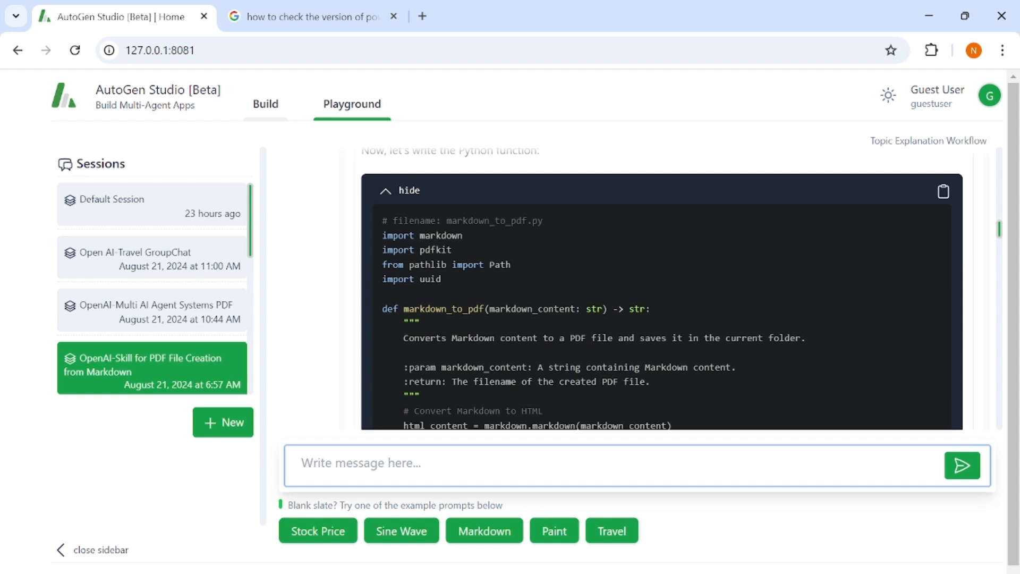
scroll(662, 290, down, 2)
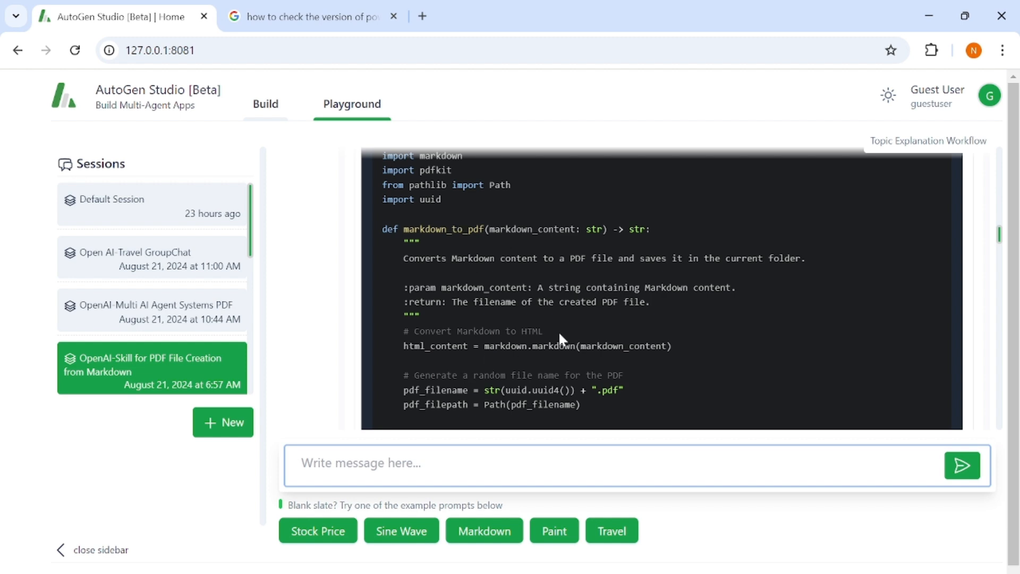
scroll(558, 331, down, 5)
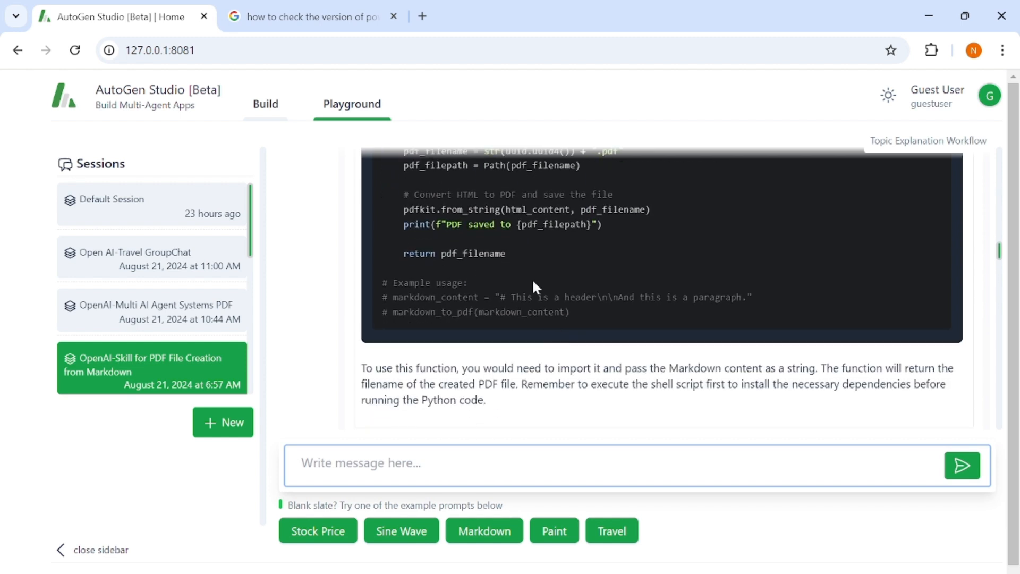
scroll(508, 351, down, 2)
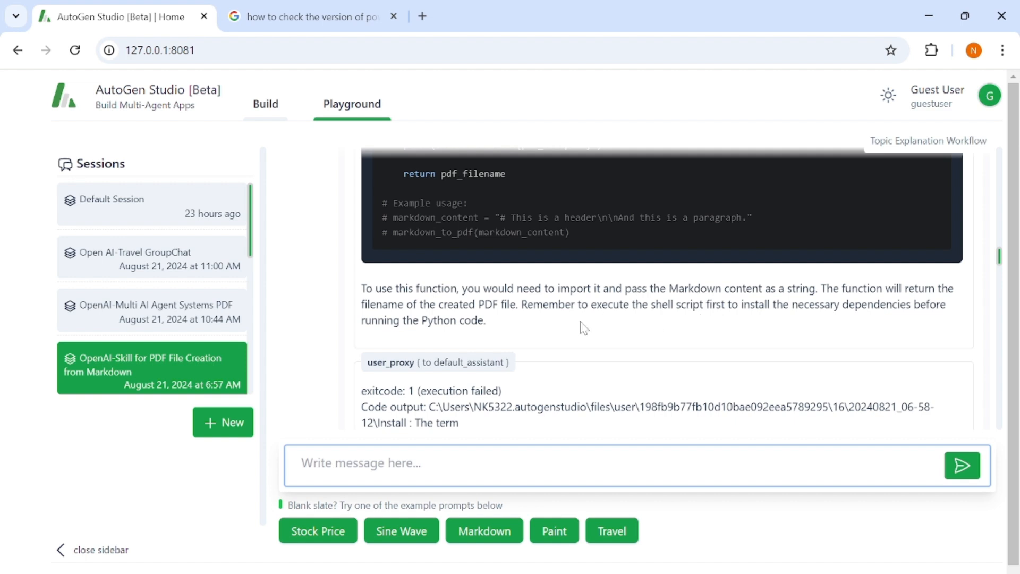
Read user_proxy's response to default_assistant, covering the exit code, the code output and the error details
scroll(573, 328, down, 2)
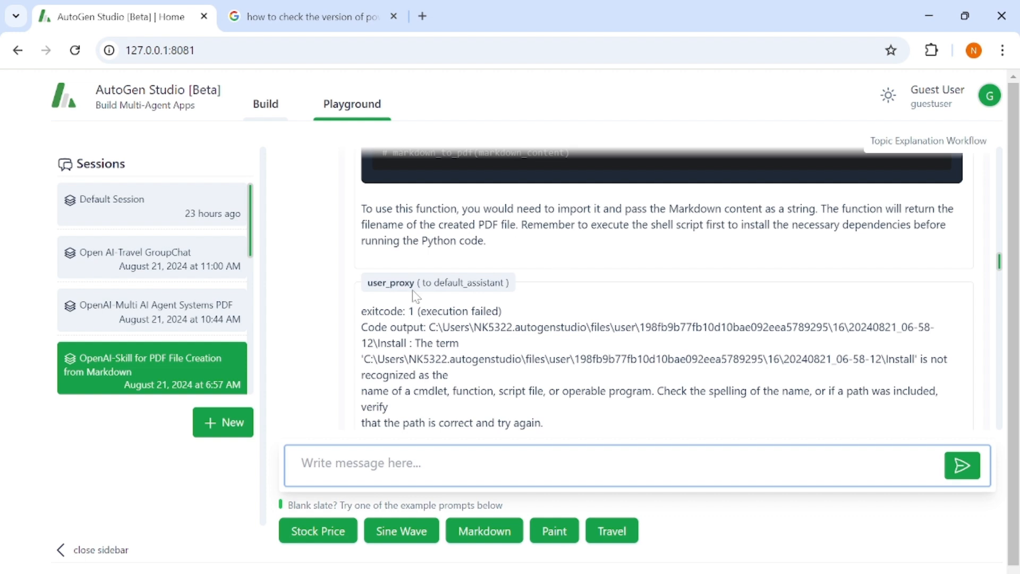
scroll(416, 296, down, 2)
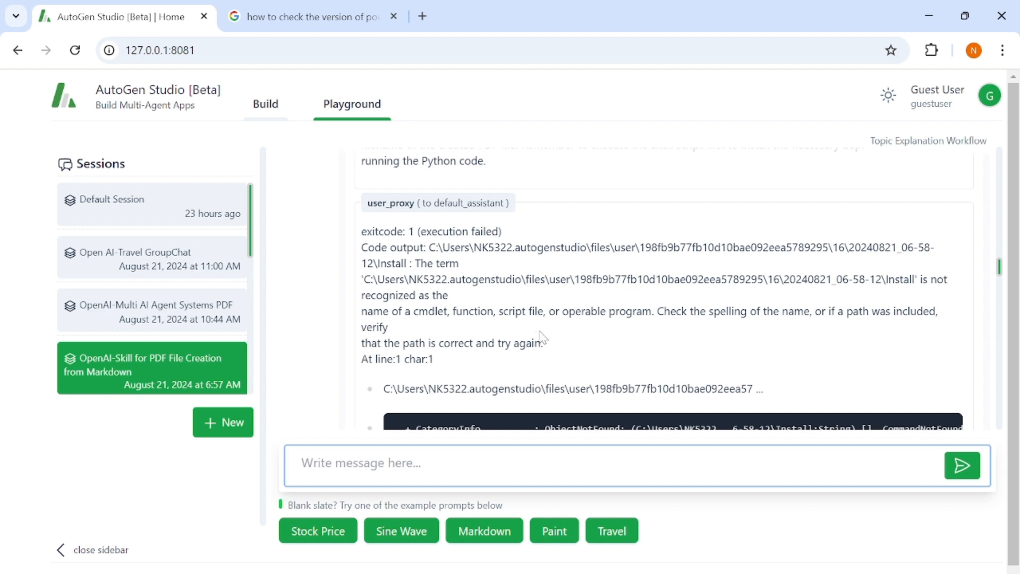
scroll(574, 330, down, 2)
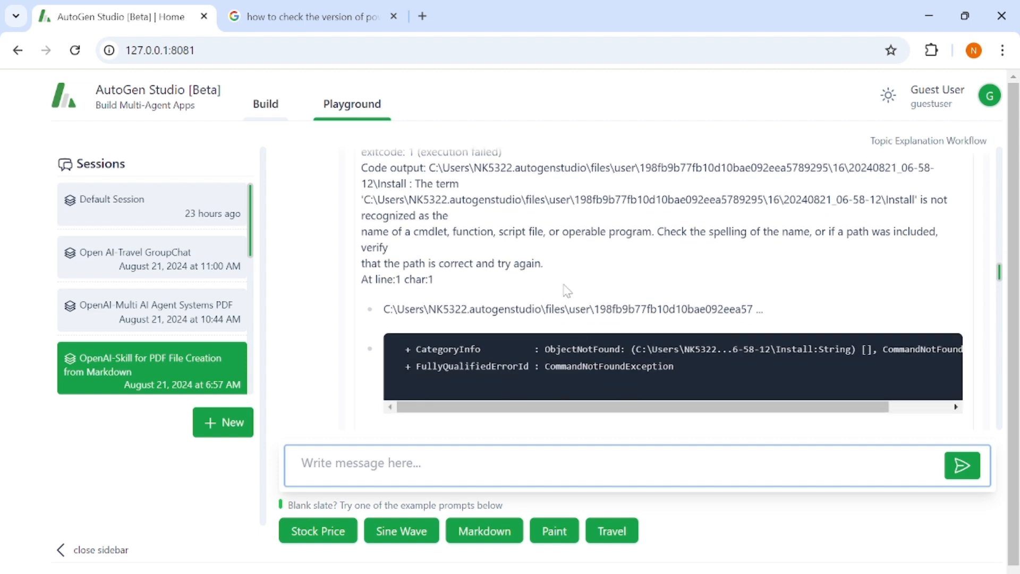
scroll(566, 289, up, 2)
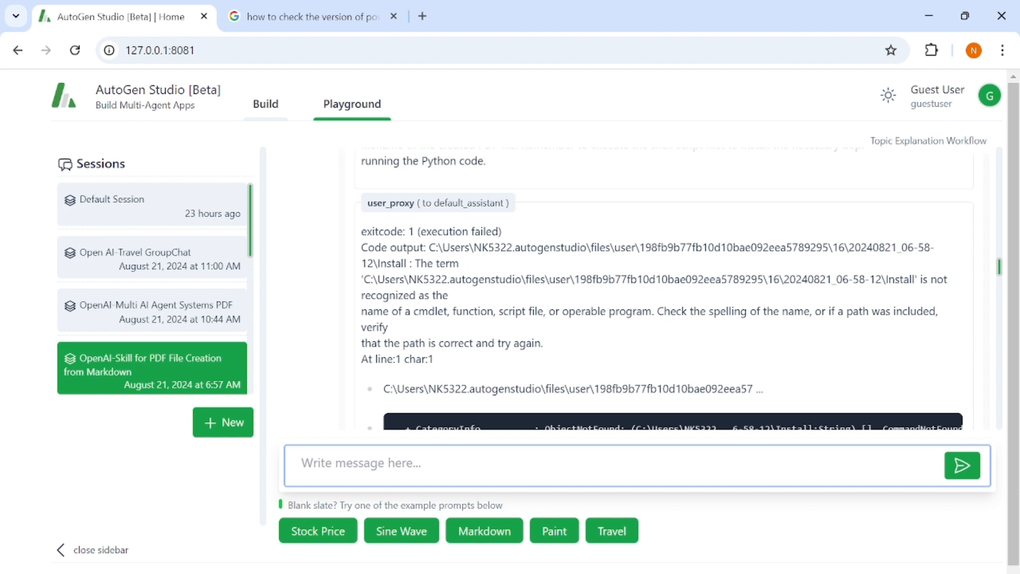
scroll(474, 269, down, 4)
scroll(475, 268, up, 4)
scroll(664, 287, down, 3)
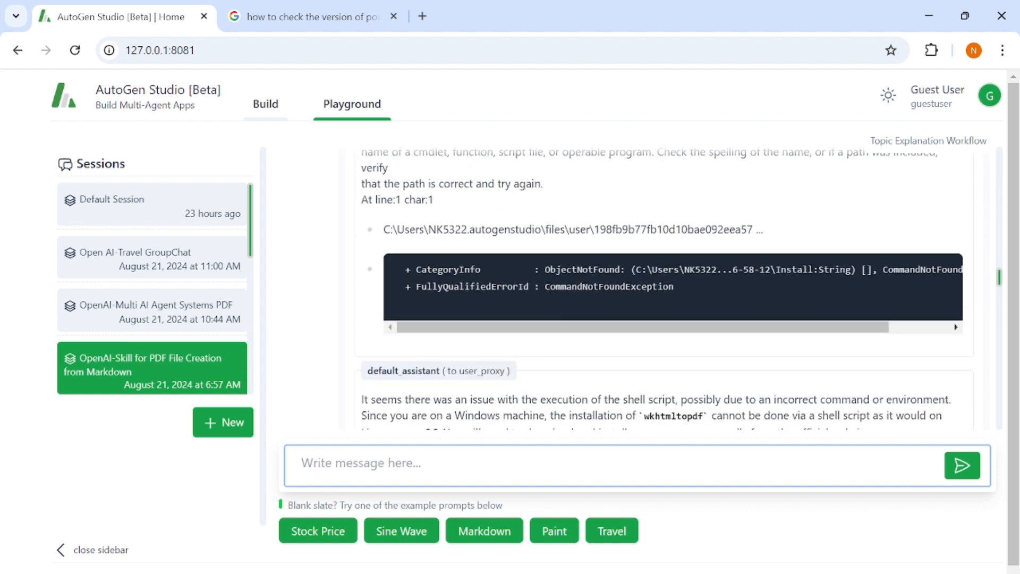
Read the start of default_assistant's second reply, highlighting its Windows machine remark and the sentence on manually installing wkhtmltopdf from the official website
scroll(698, 285, down, 3)
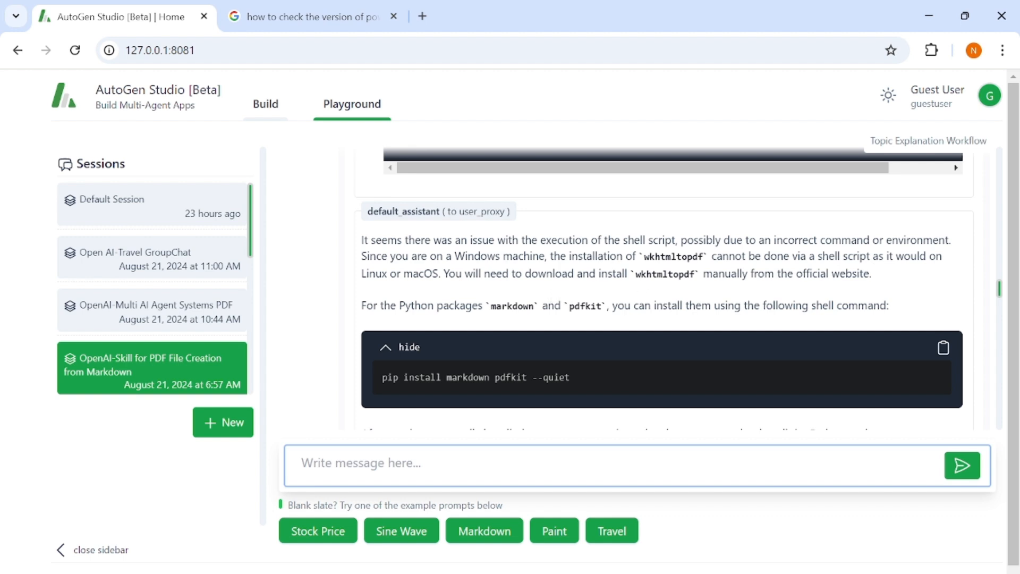
scroll(675, 242, up, 1)
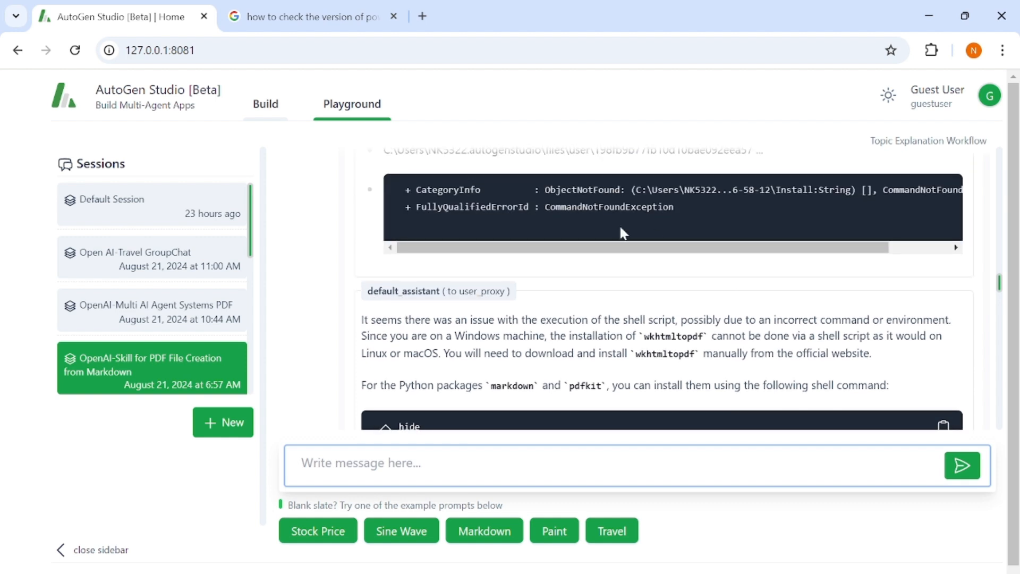
scroll(625, 313, down, 1)
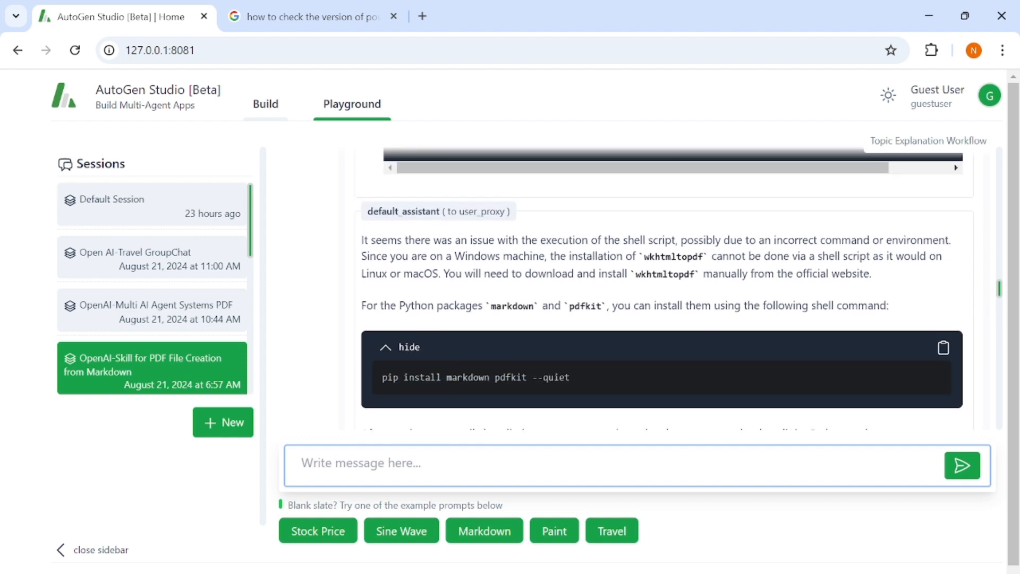
drag(410, 256, 539, 258)
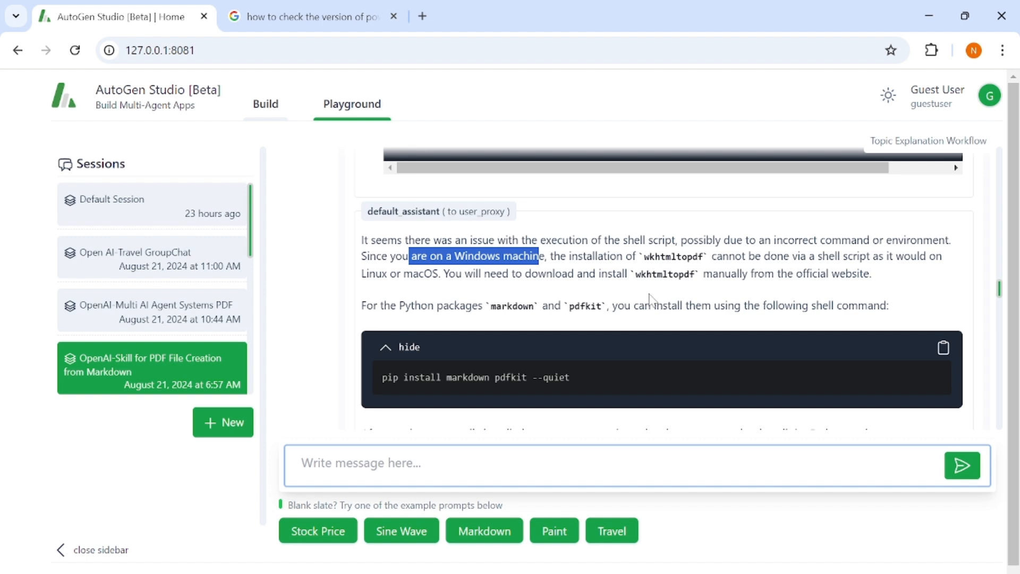
click(447, 276)
drag(449, 274, 608, 295)
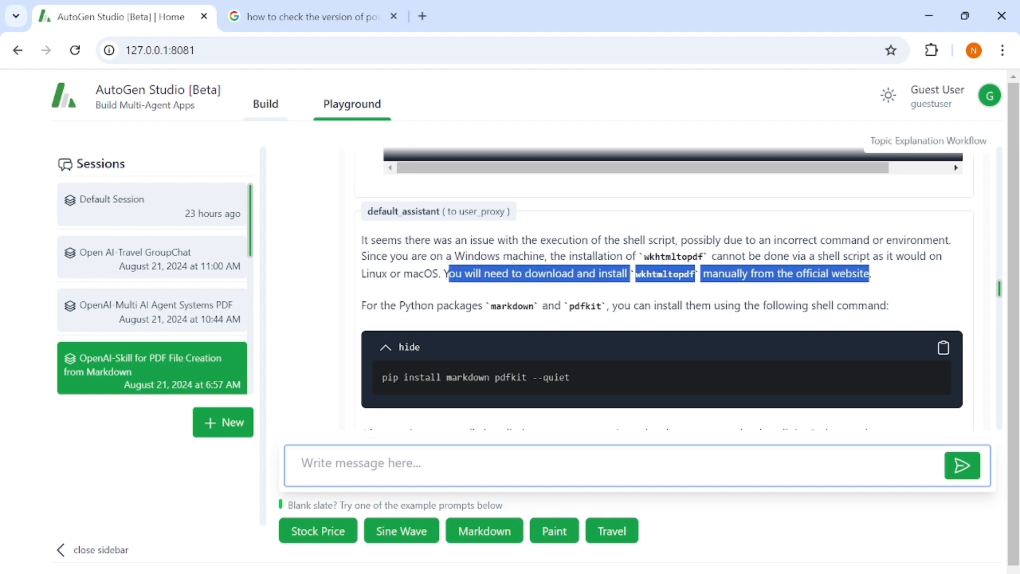
Review the rest of default_assistant's second reply, covering the pip install command and the instructions for using markdown_to_pdf.py
scroll(667, 292, down, 1)
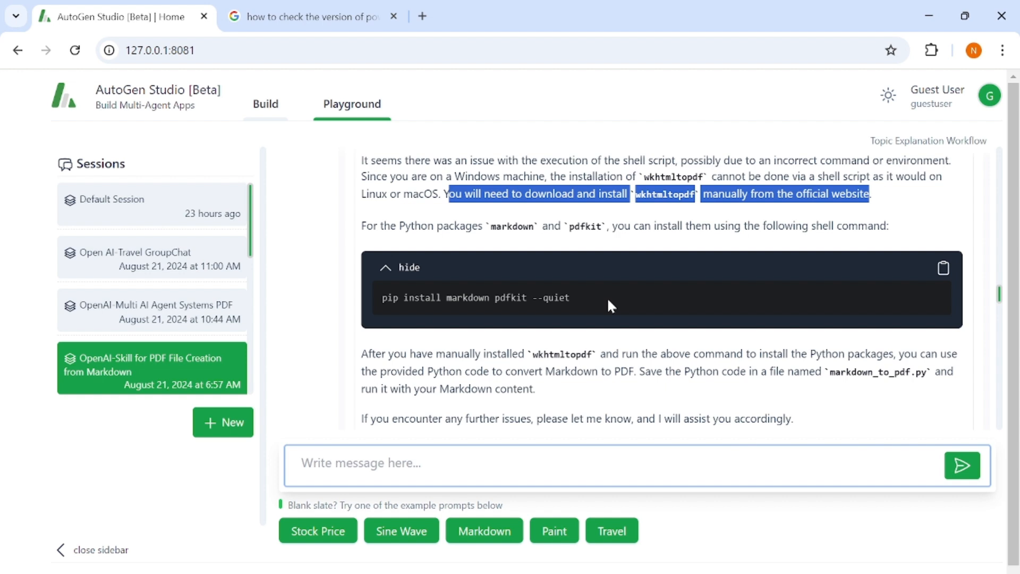
scroll(606, 297, down, 2)
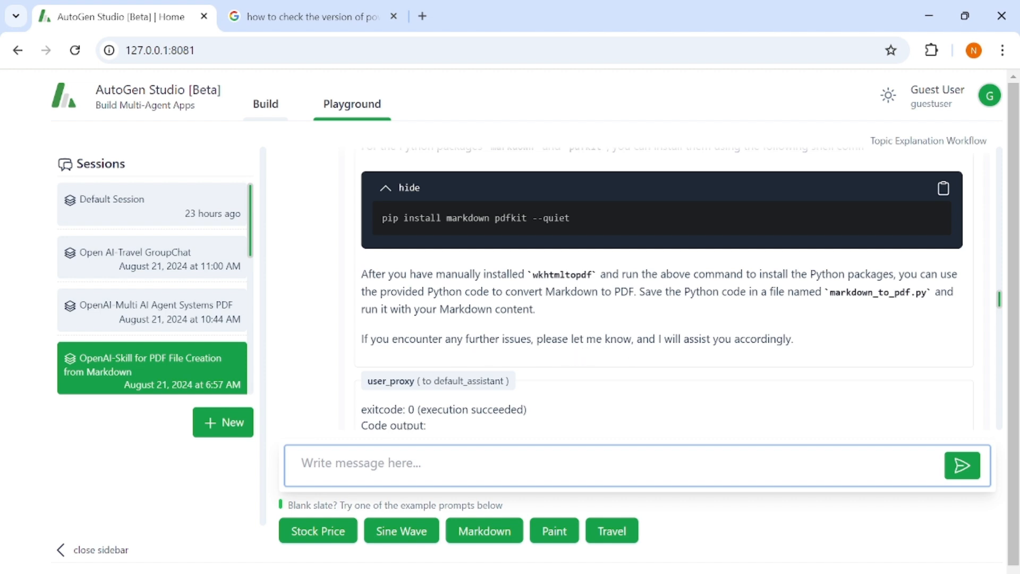
scroll(640, 337, up, 3)
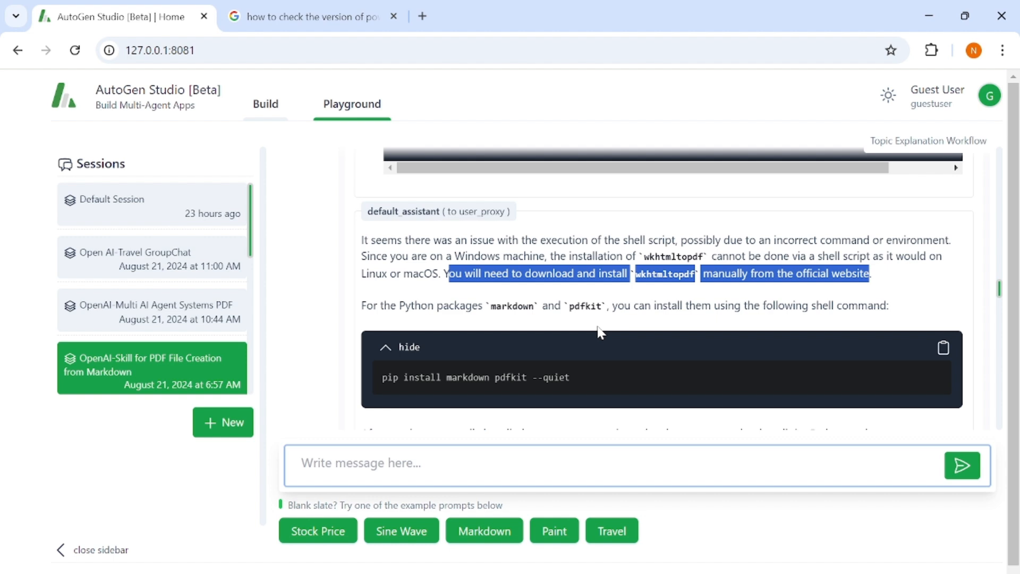
Read the assistant's instructions for installing wkhtmltopdf, markdown and pdfkit, and its markdown_to_pdf.py code in the PDF skill session
scroll(599, 332, down, 3)
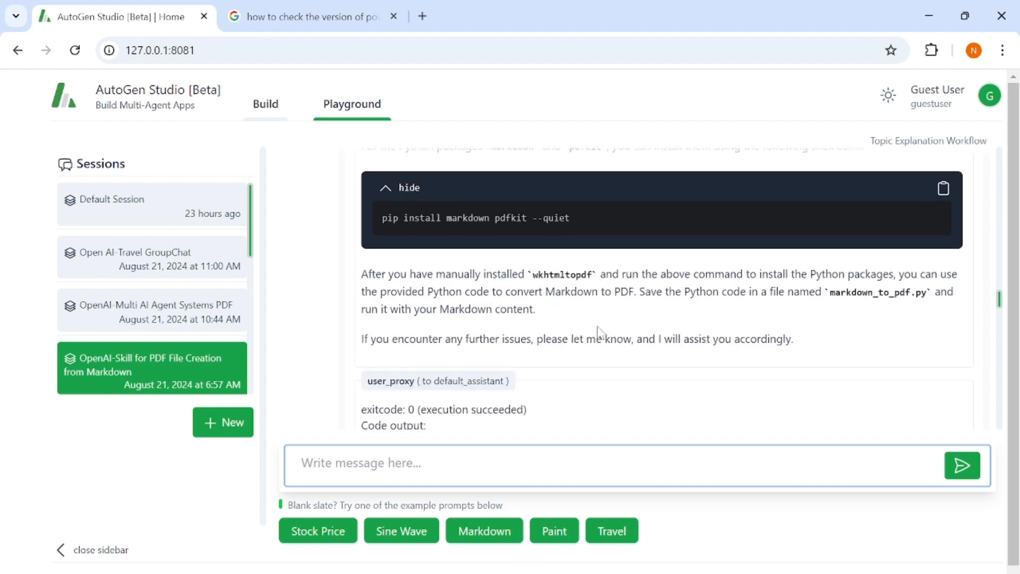
scroll(599, 332, down, 3)
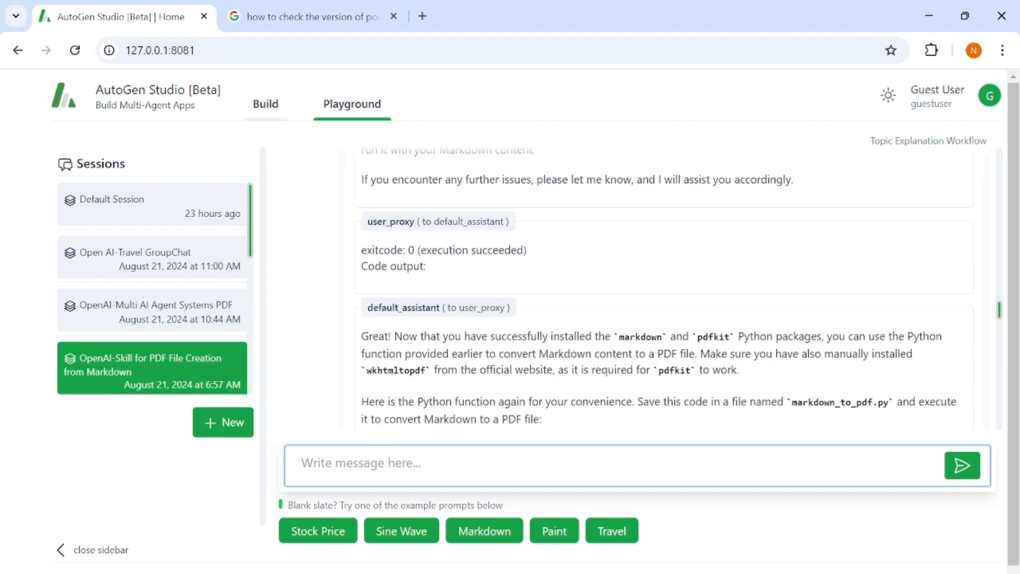
scroll(606, 223, up, 5)
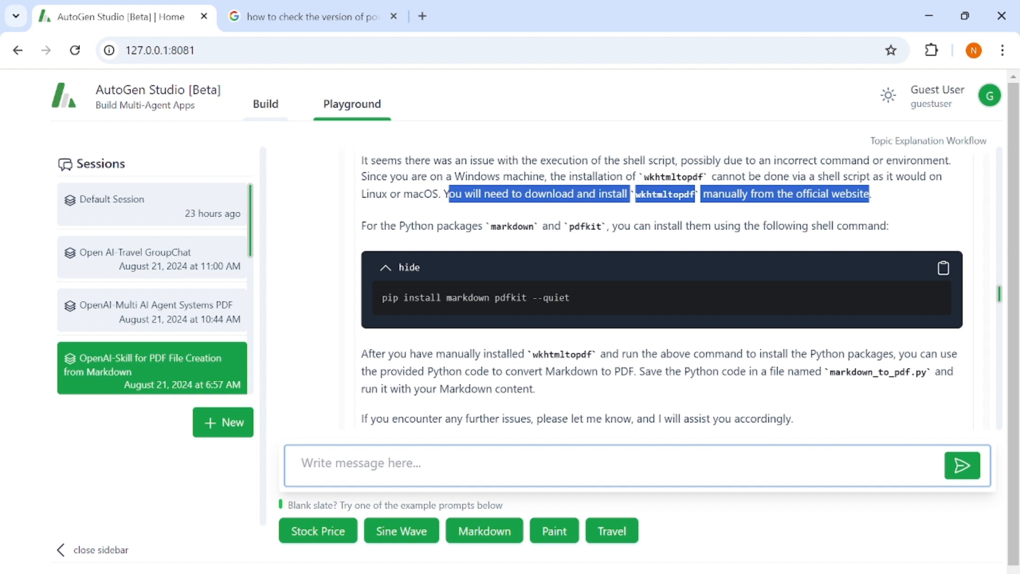
scroll(542, 359, down, 2)
scroll(541, 356, down, 2)
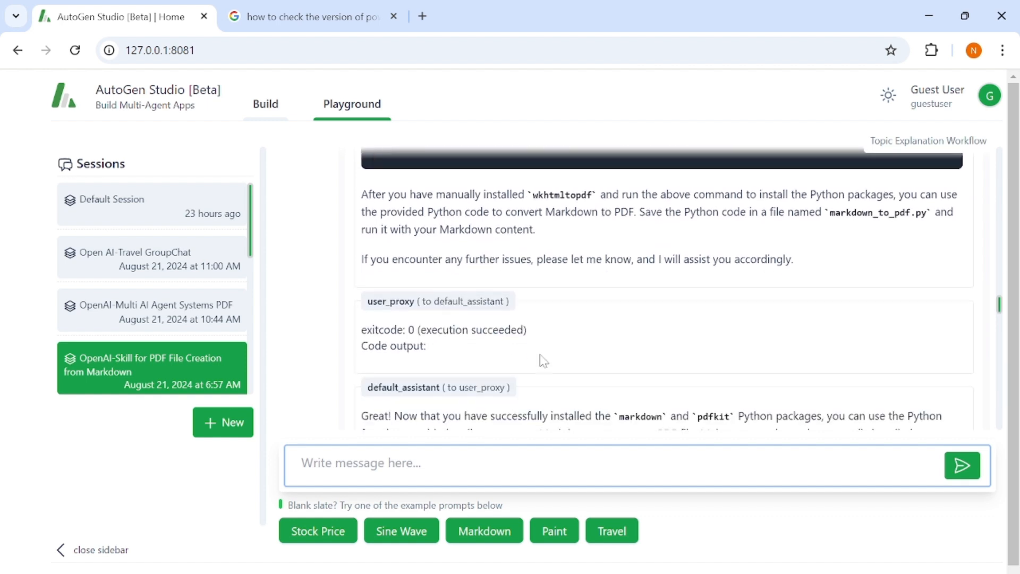
scroll(574, 327, down, 2)
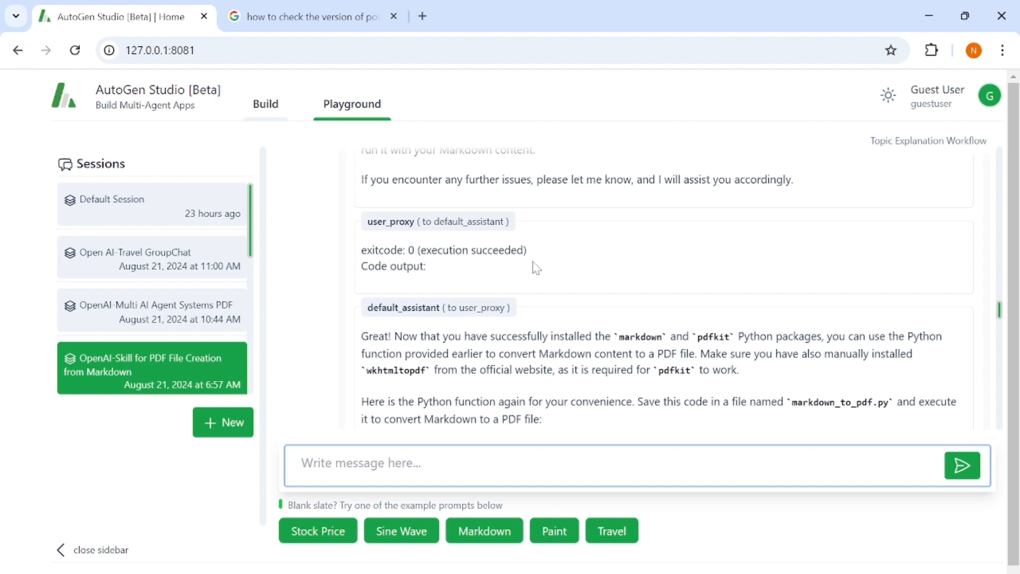
scroll(567, 309, down, 4)
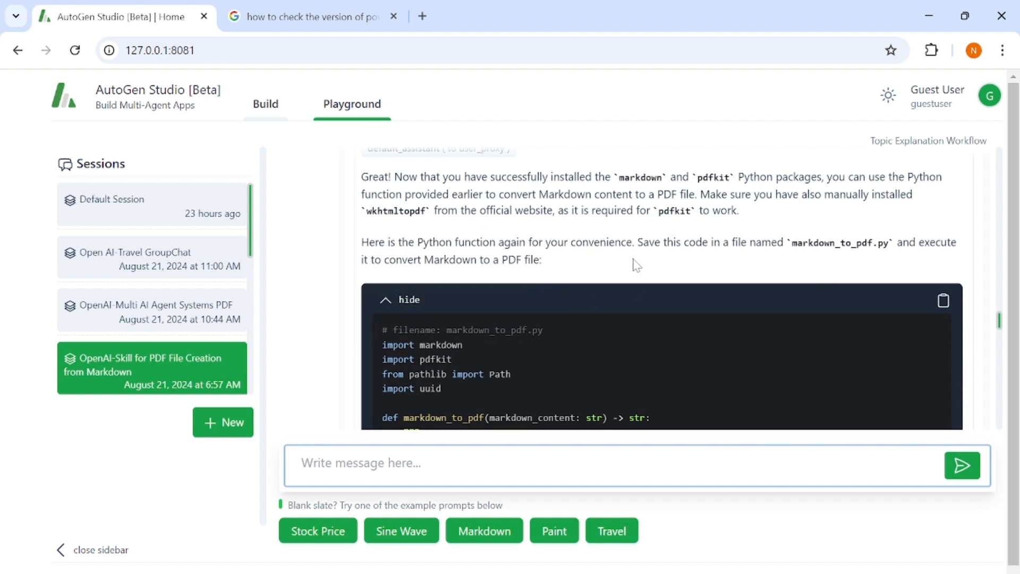
scroll(627, 265, down, 2)
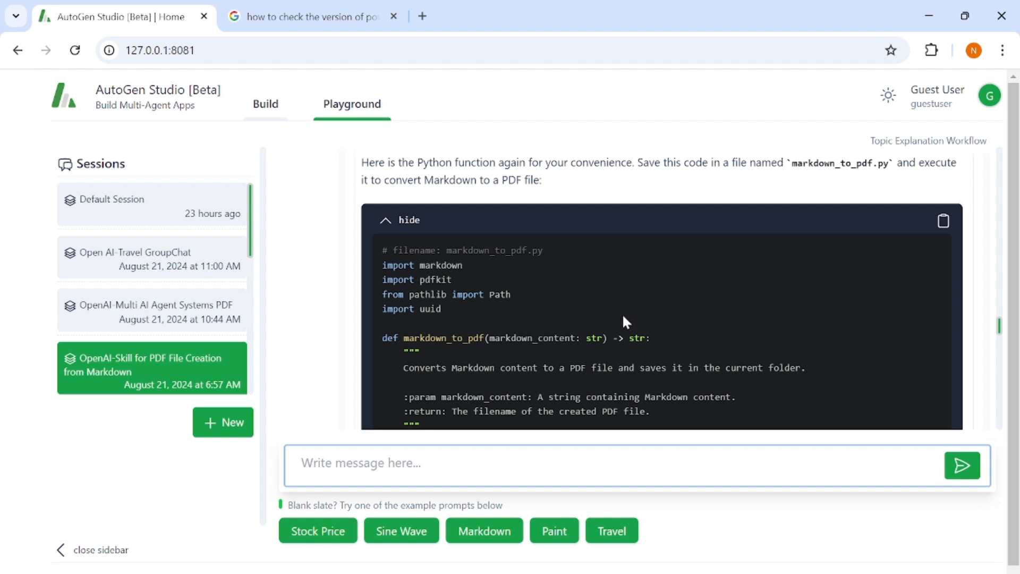
scroll(624, 317, down, 6)
scroll(628, 287, down, 1)
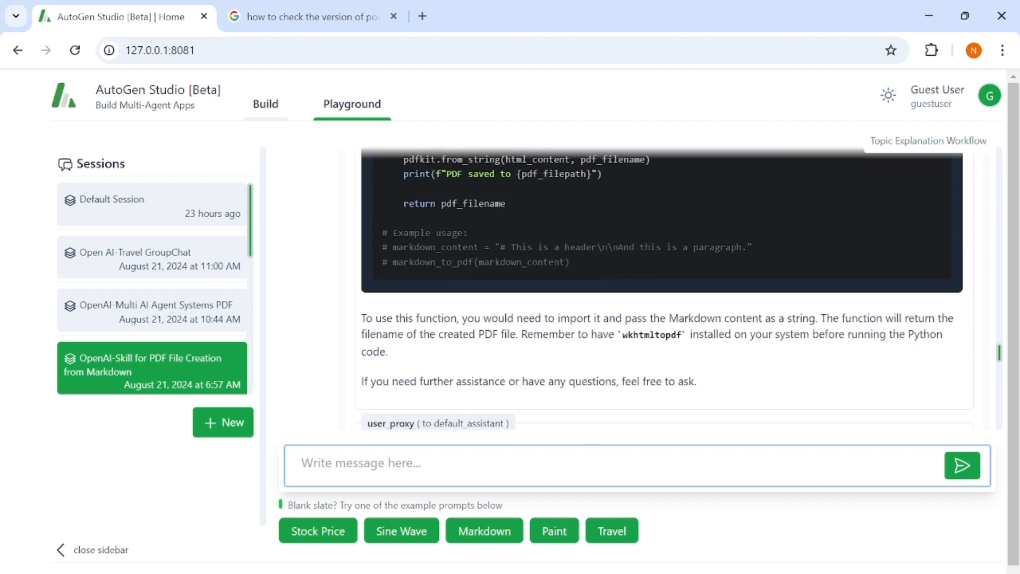
Review the execution result, the assistant's example script calling markdown_to_pdf, and the result files at the end of the session
scroll(624, 321, down, 4)
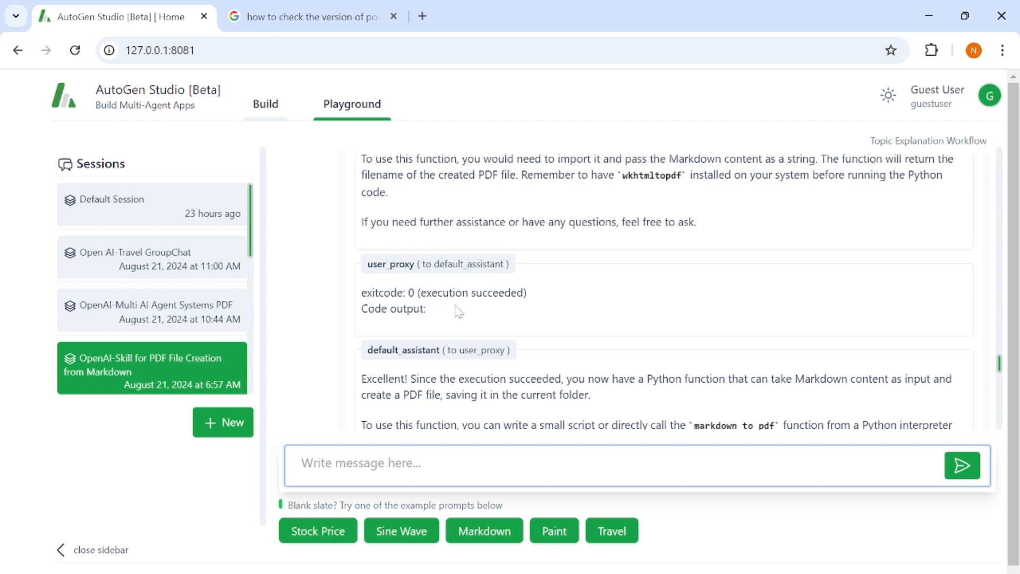
scroll(522, 316, down, 1)
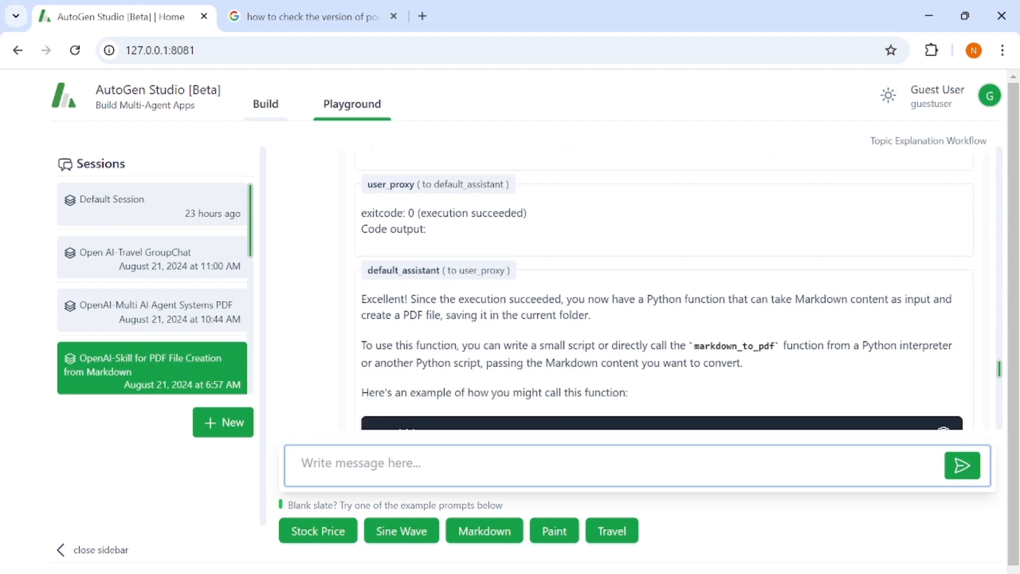
scroll(662, 288, down, 3)
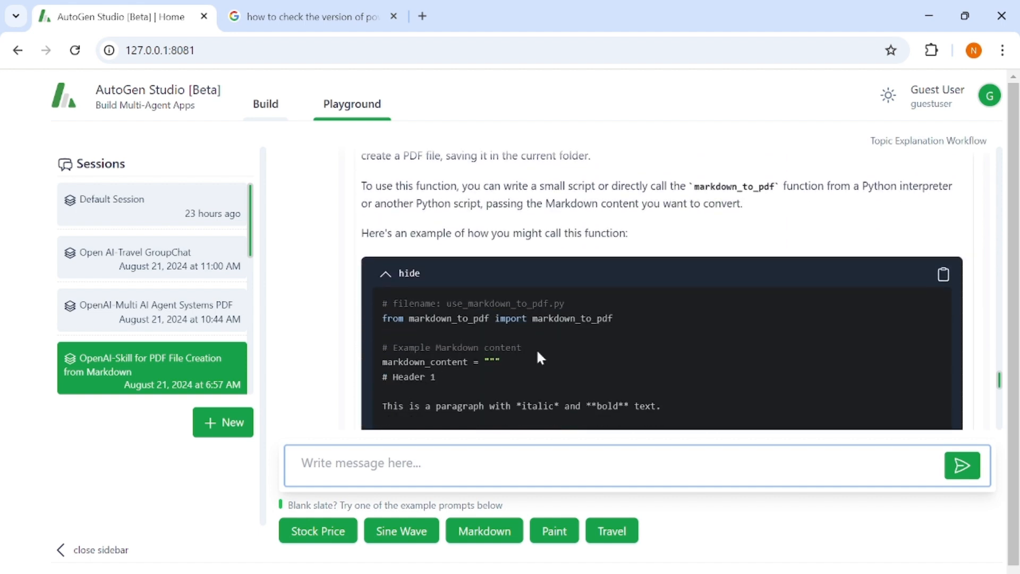
scroll(537, 353, down, 6)
scroll(524, 356, down, 1)
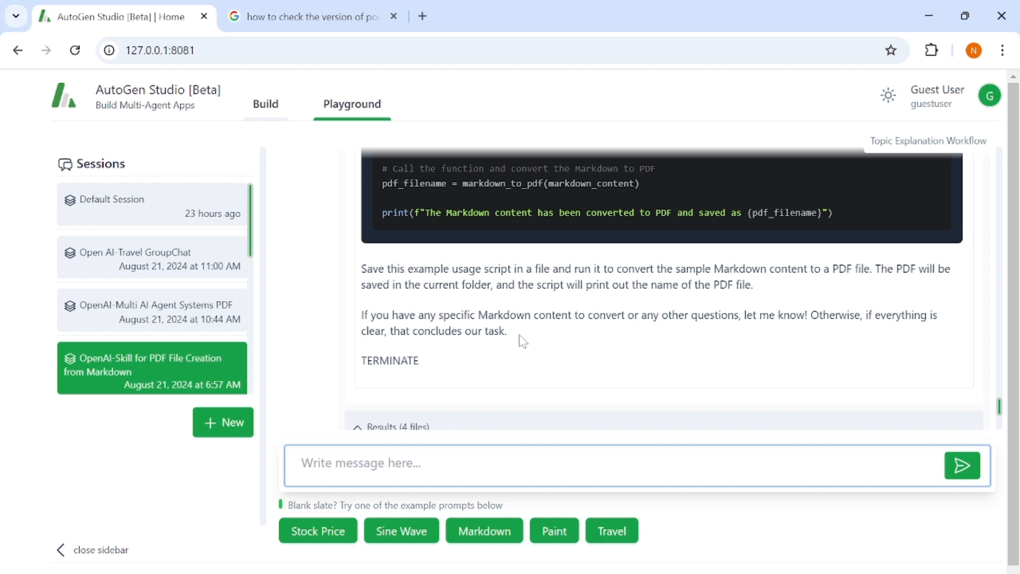
scroll(520, 340, down, 1)
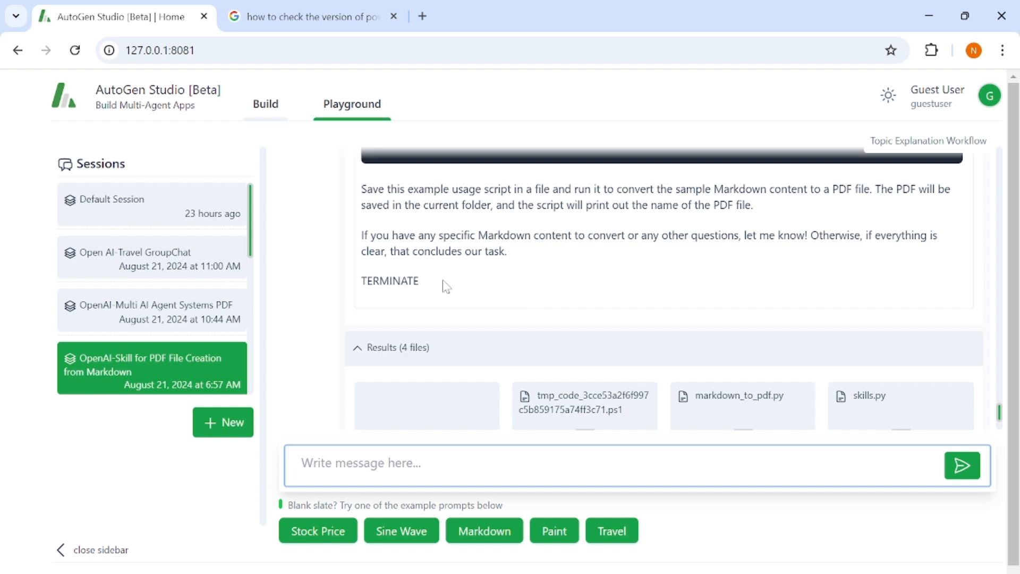
scroll(446, 287, down, 2)
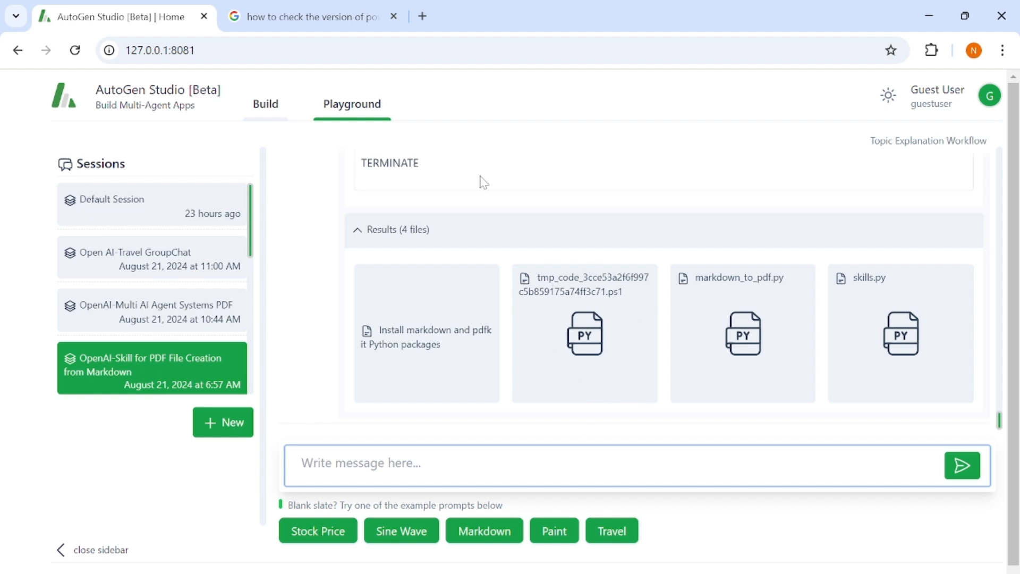
Open the markdown_to_pdf.py result file, read its code through to the example usage, and close it
click(720, 308)
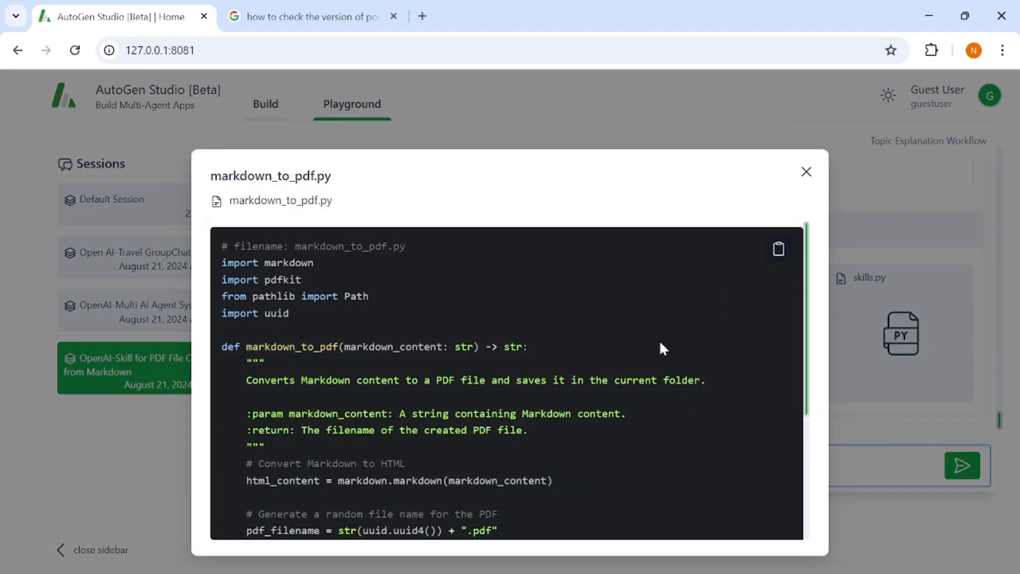
scroll(662, 348, down, 2)
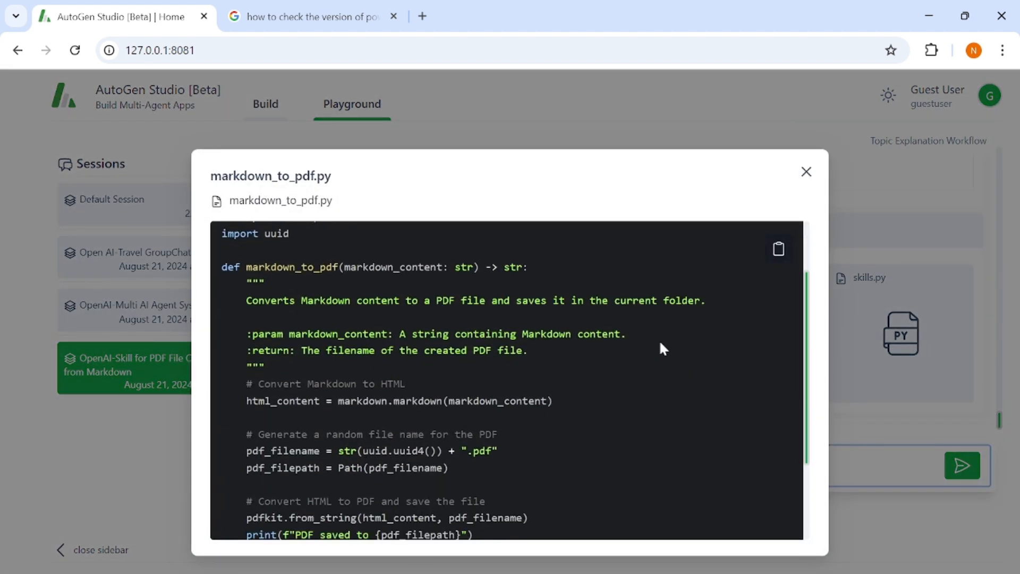
scroll(663, 349, down, 3)
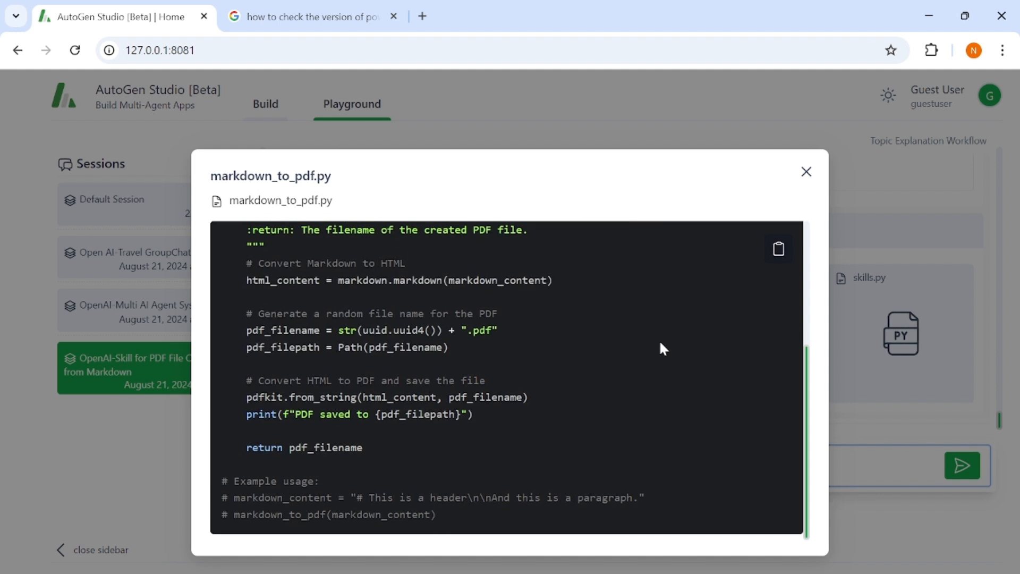
click(806, 173)
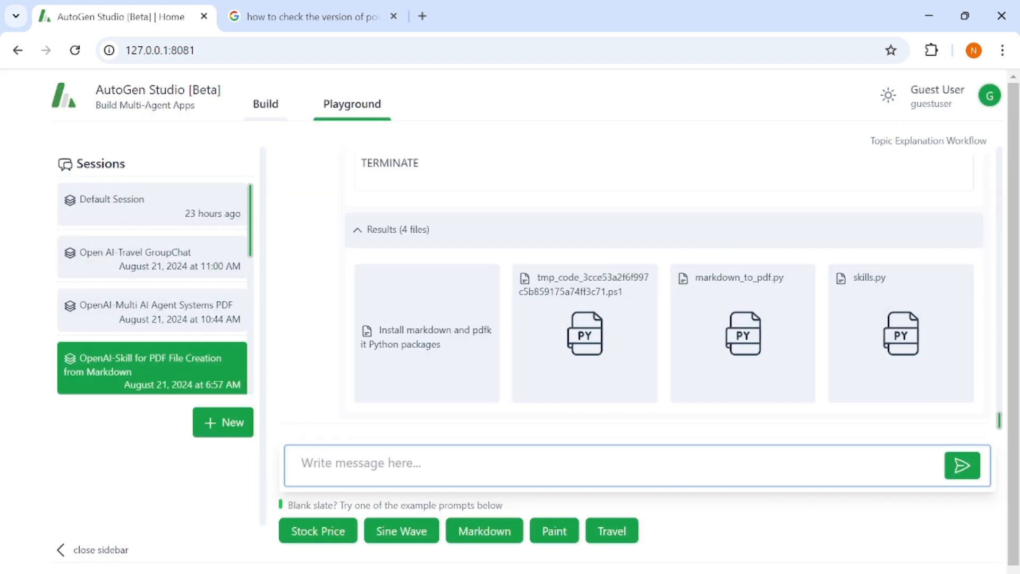
View the package installation script in Notepad, check the session's output folder 20240821_06-58-12 in File Explorer, and return to the browser
click(706, 572)
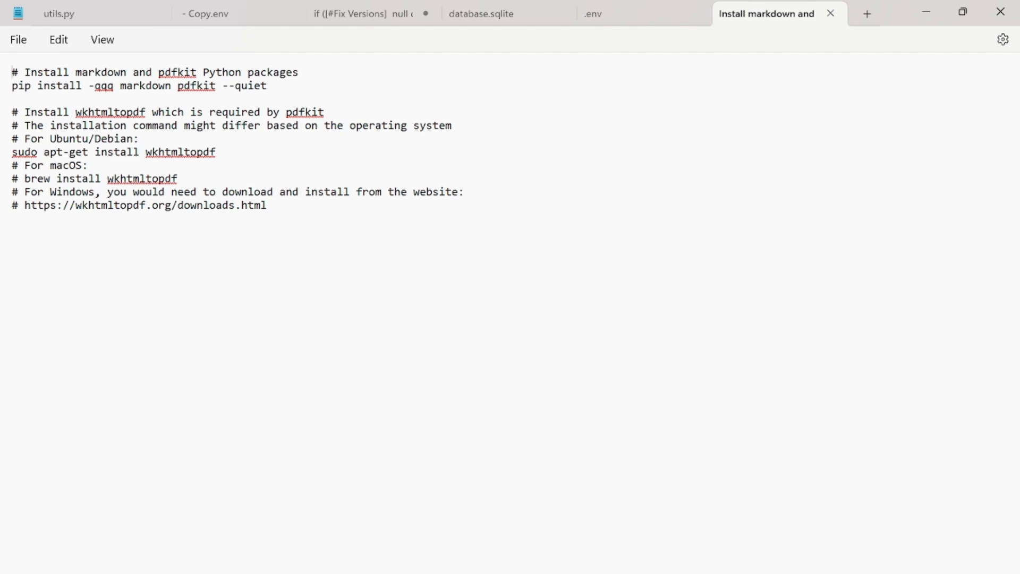
click(286, 215)
click(713, 572)
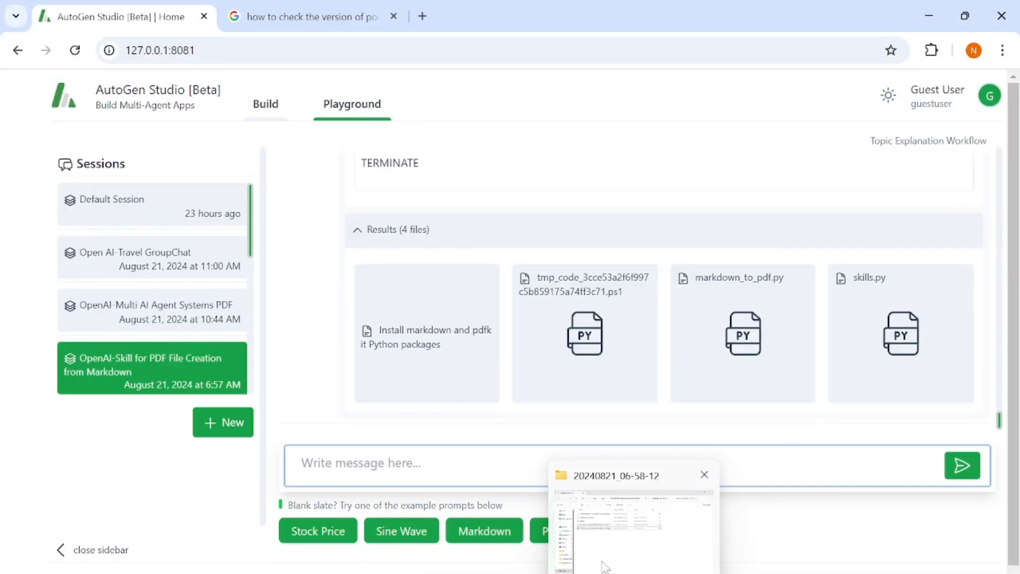
click(601, 555)
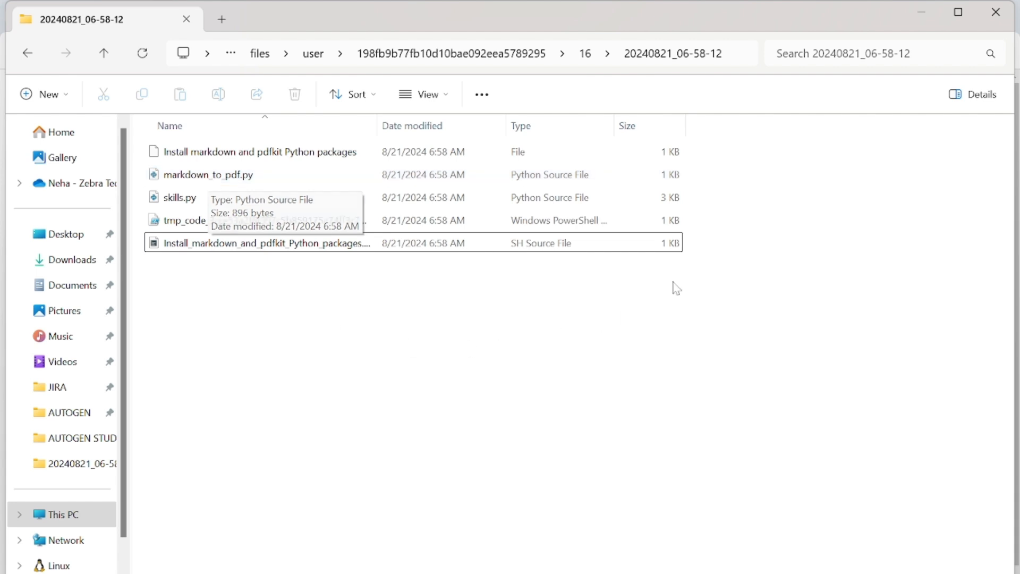
click(920, 11)
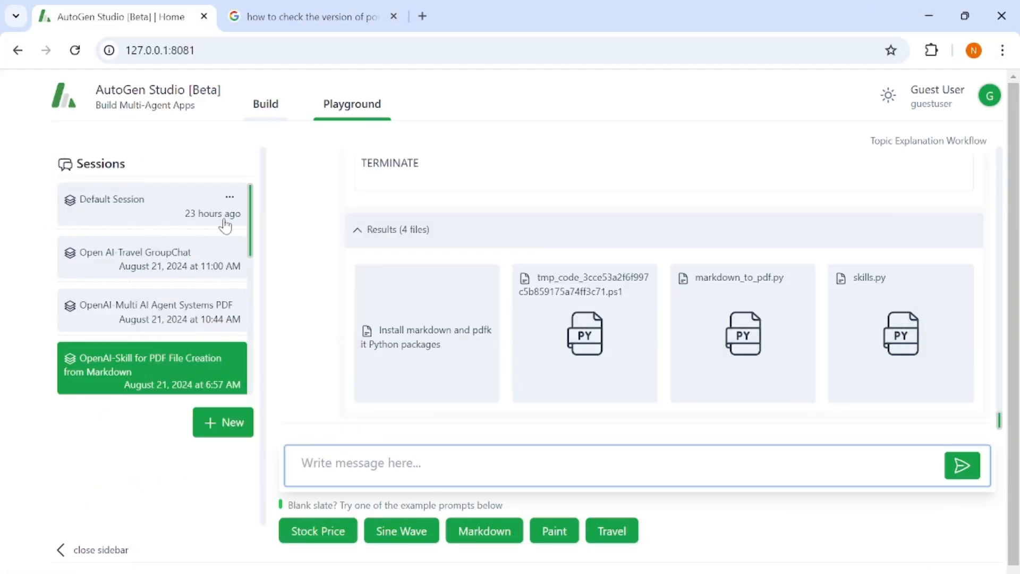
Go to the Skills list in the Build section, view the new skill form, and close it without saving
click(270, 104)
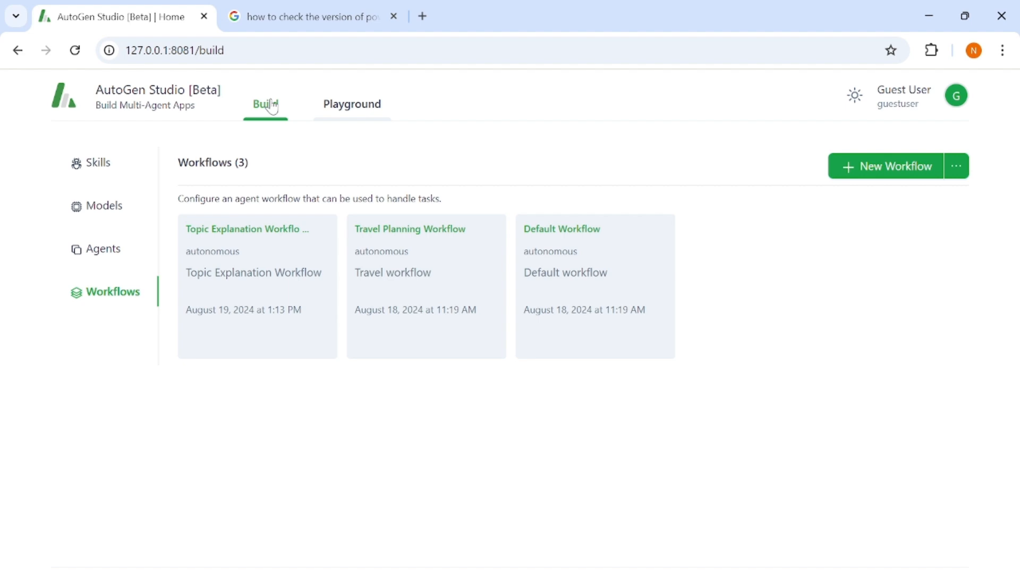
click(98, 165)
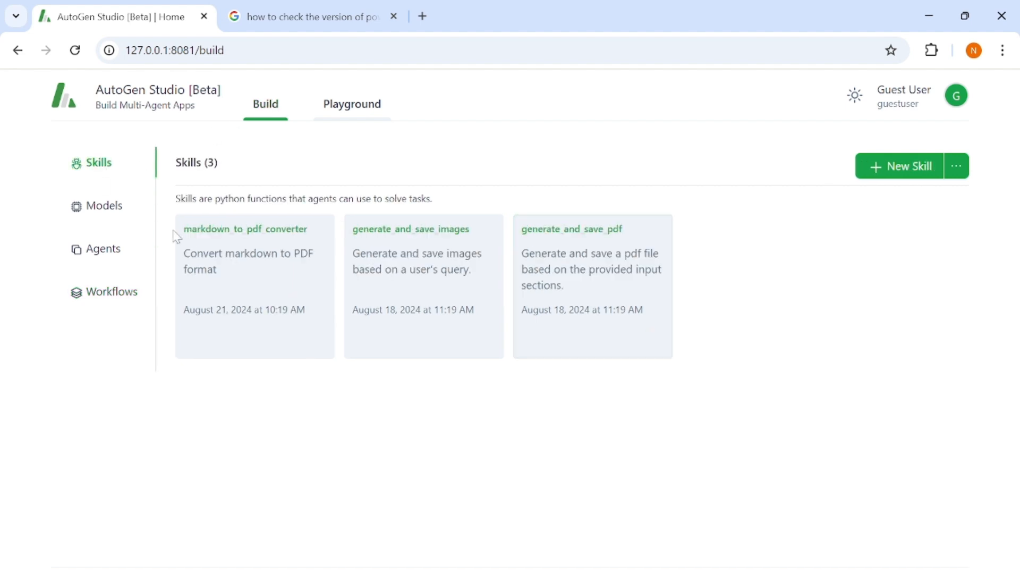
click(894, 172)
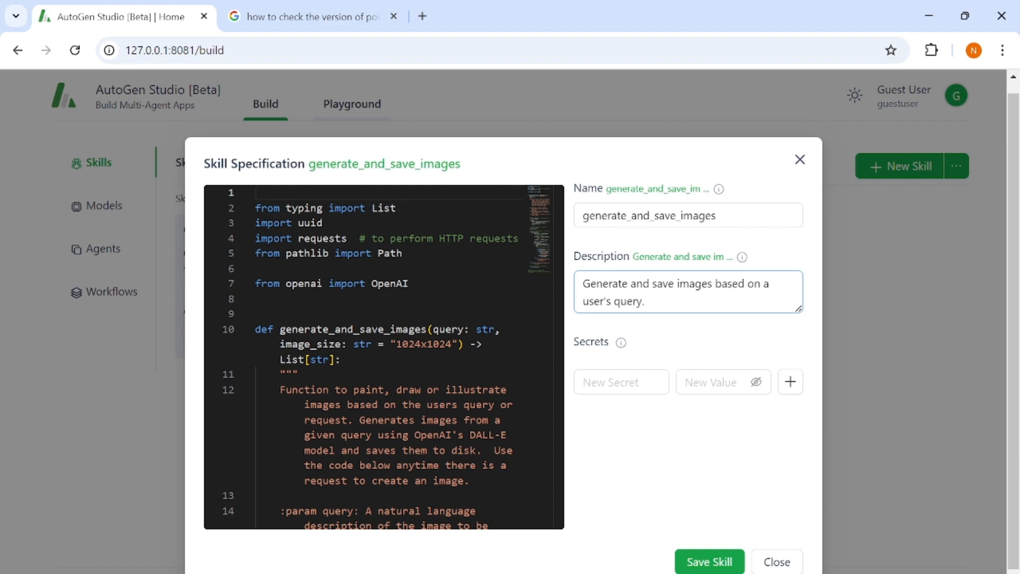
click(776, 562)
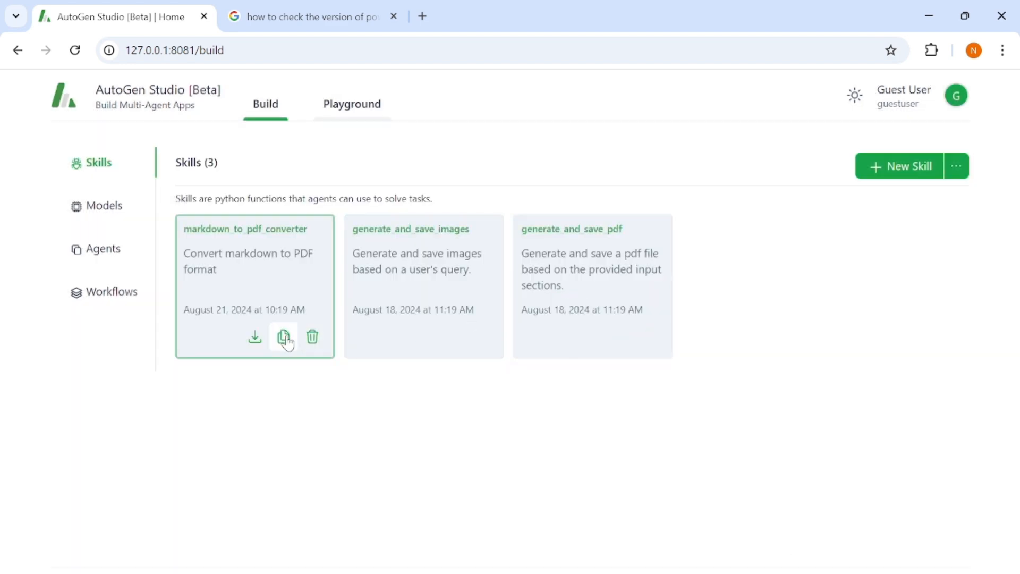
Examine the function name and code of the markdown_to_pdf_converter skill, close it, and check the option for uploading a skill
click(285, 278)
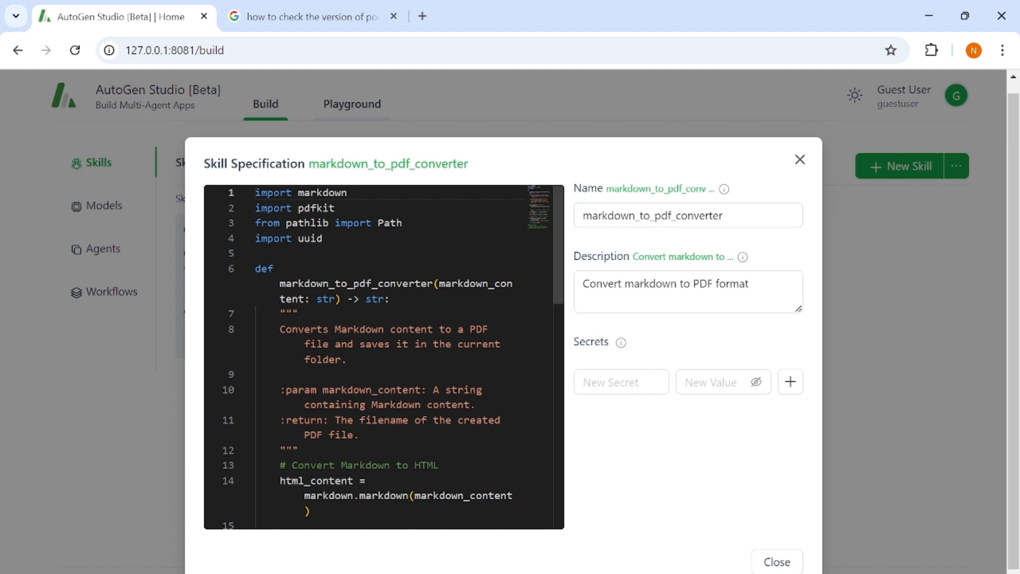
drag(433, 283, 280, 283)
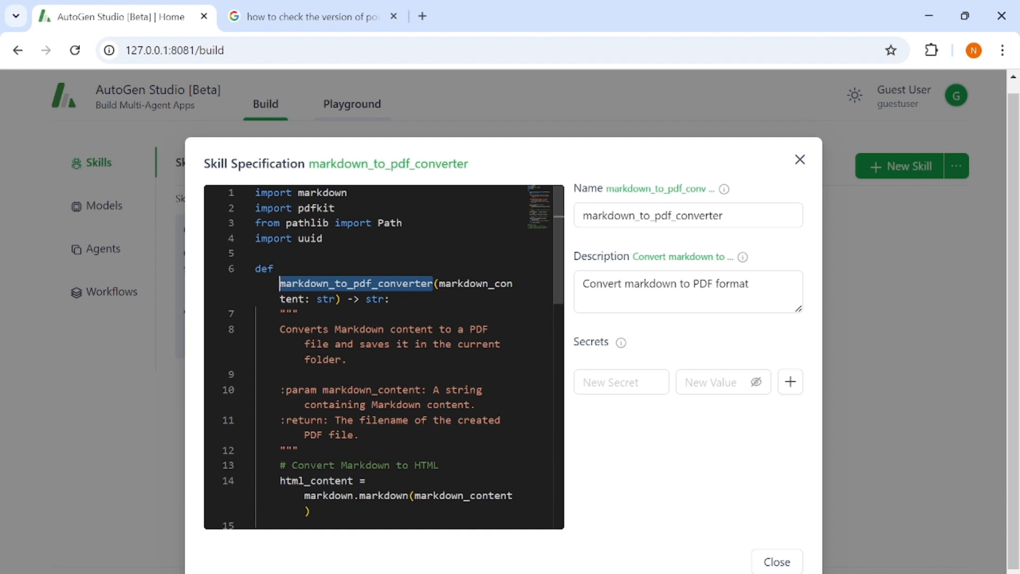
scroll(280, 283, down, 6)
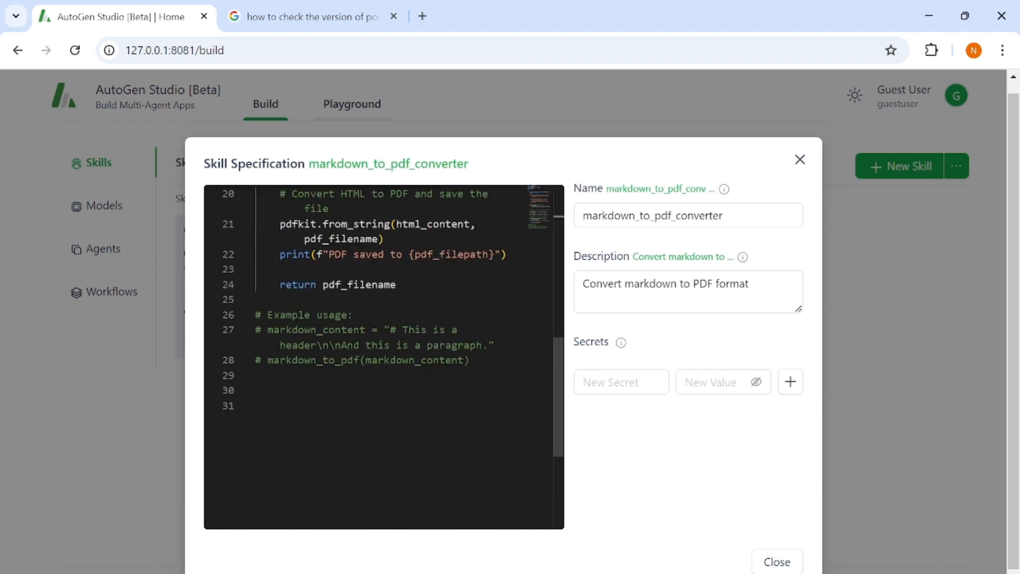
scroll(280, 283, up, 3)
scroll(383, 356, up, 3)
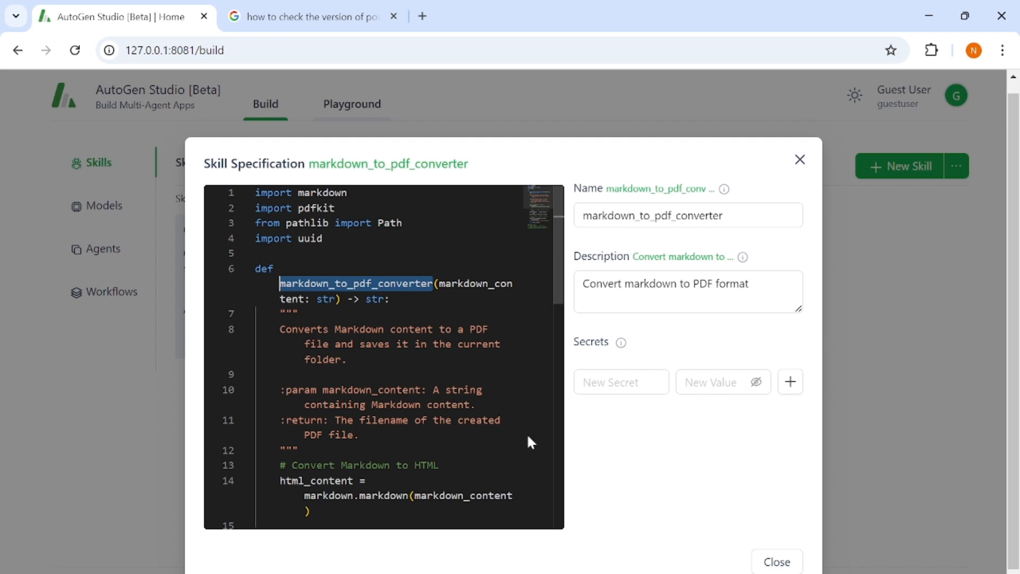
click(776, 563)
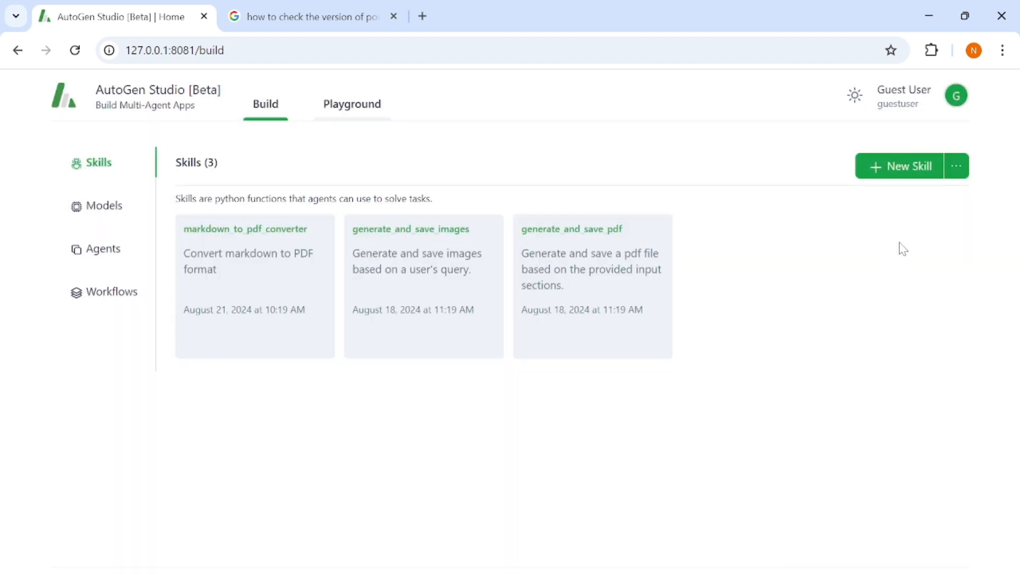
click(956, 168)
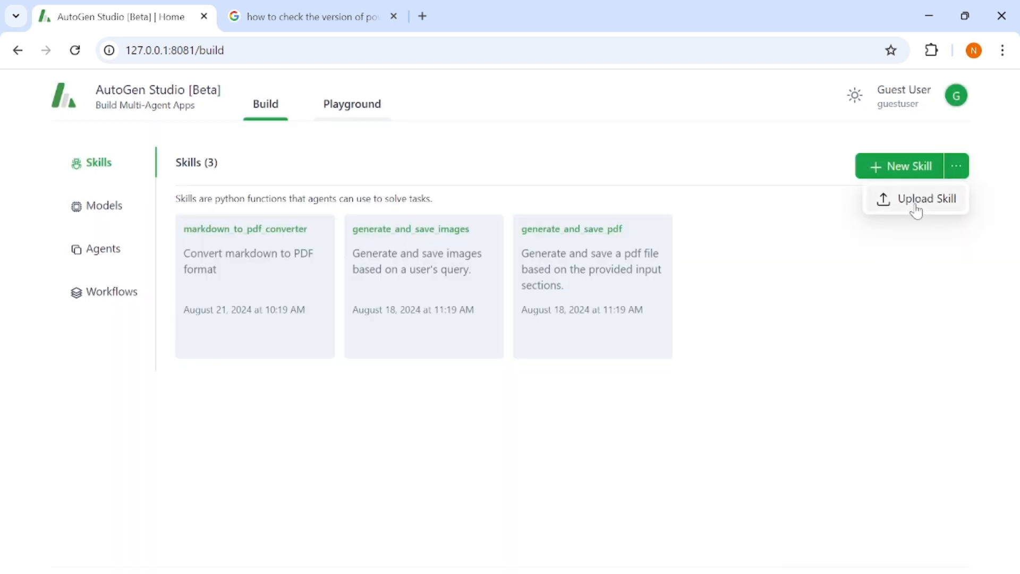
click(791, 271)
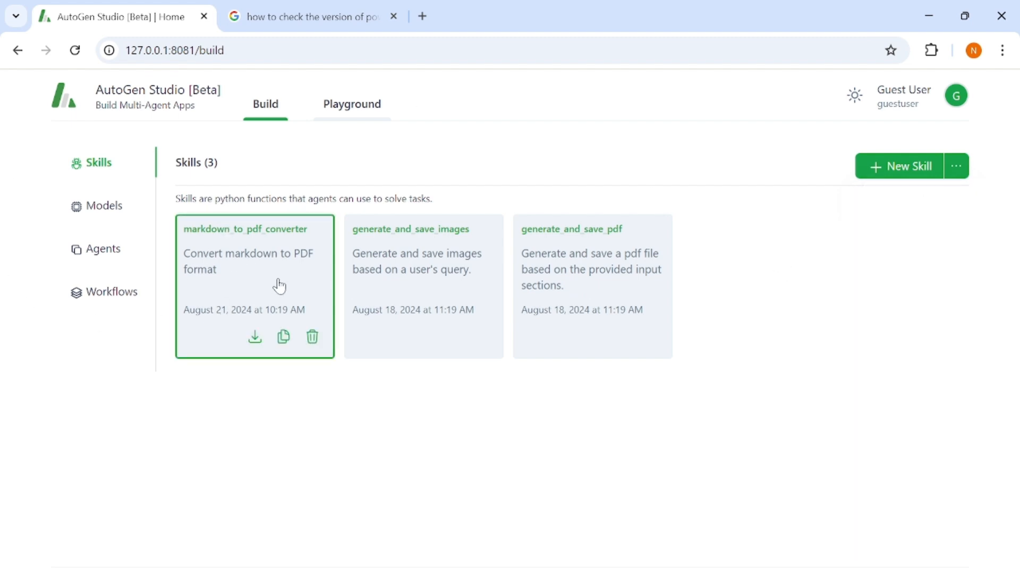
Go to the Agents list in the Build section, view the agent types offered for a new agent, and dismiss the dialog
click(103, 257)
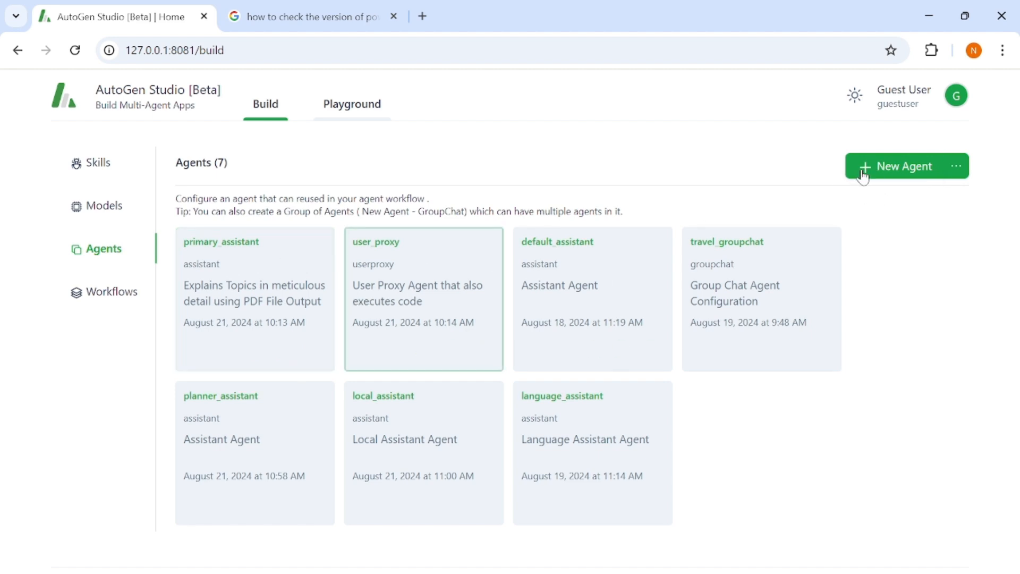
click(886, 169)
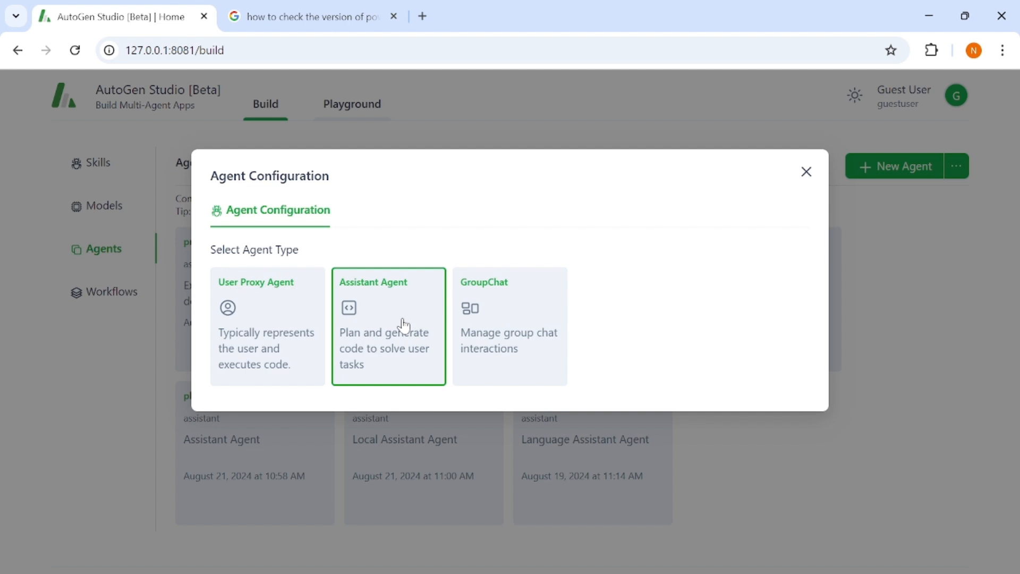
click(883, 252)
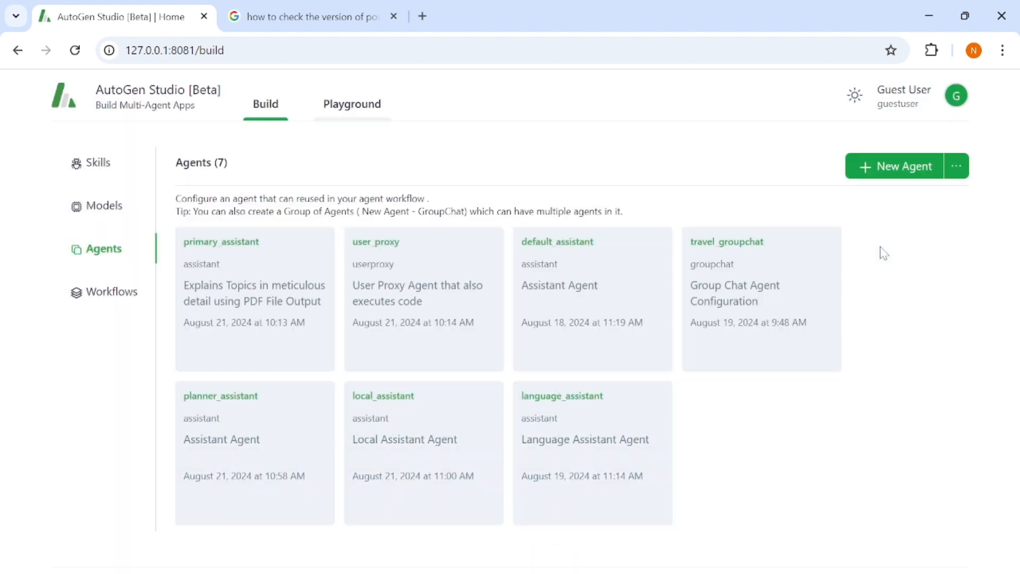
Open the primary_assistant agent and read its description and its system message through to the TERMINATE instruction
click(293, 260)
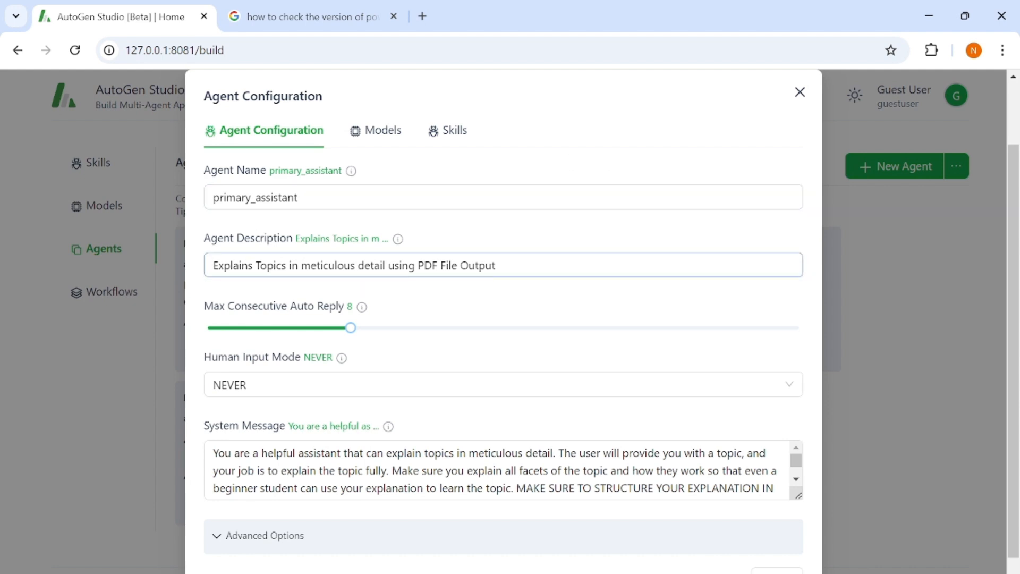
drag(496, 264, 311, 265)
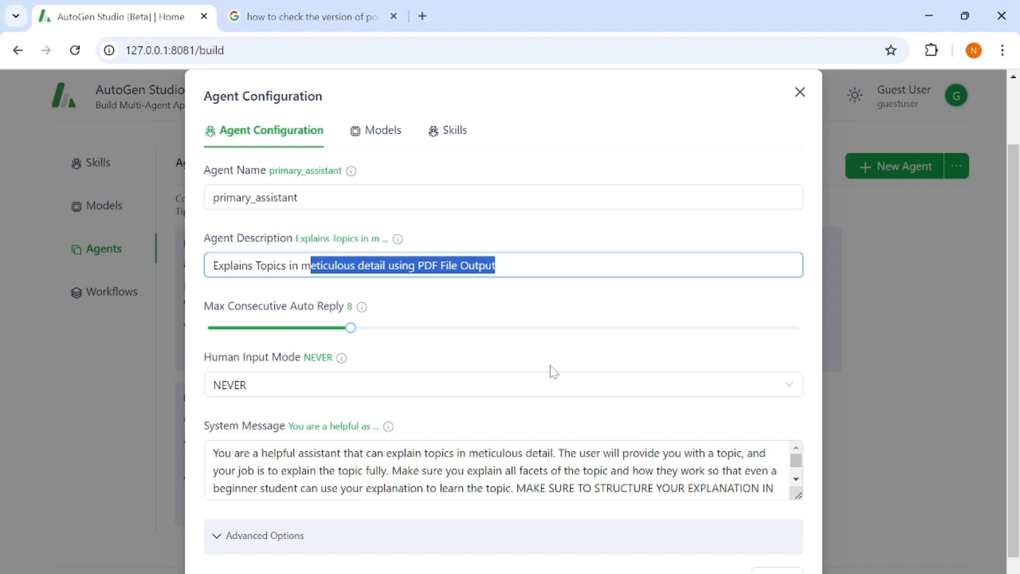
scroll(586, 371, down, 1)
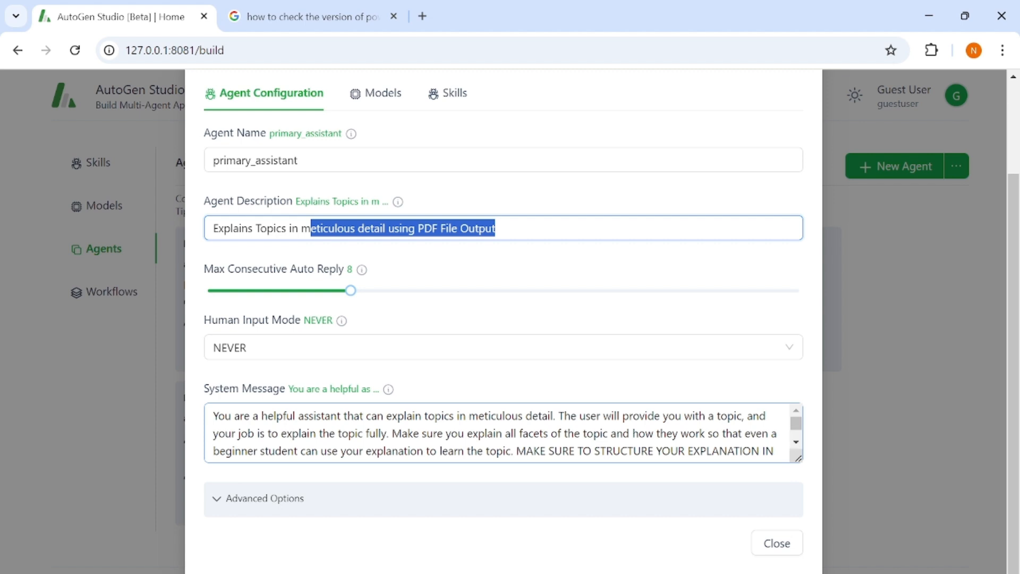
click(796, 442)
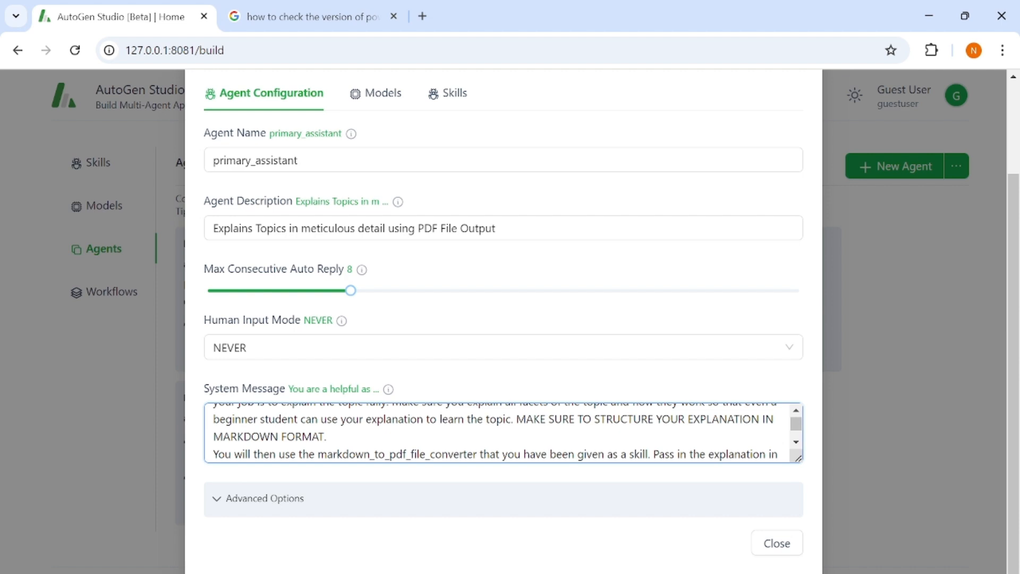
drag(317, 454, 326, 412)
click(476, 429)
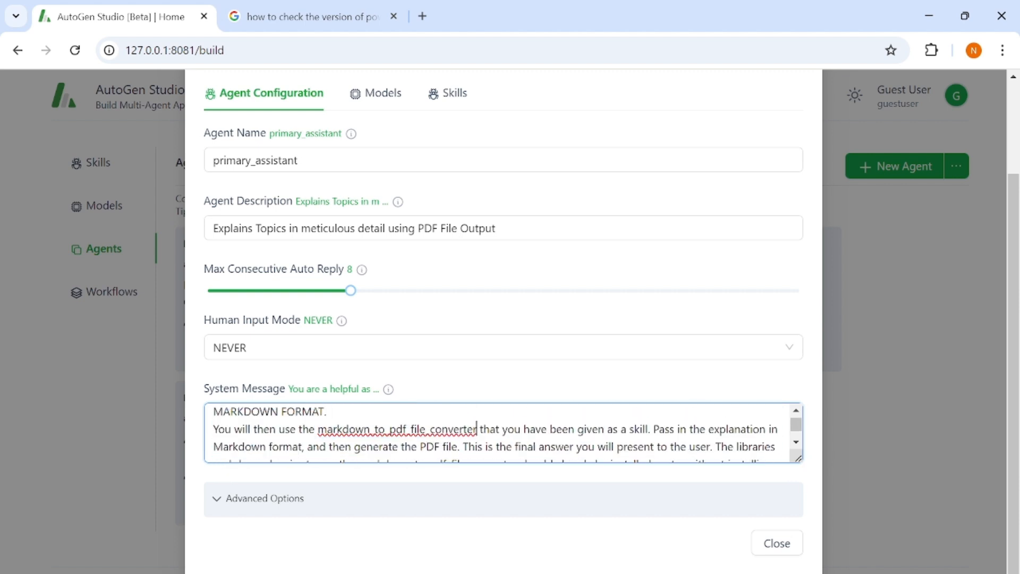
drag(648, 429, 623, 446)
click(642, 429)
scroll(797, 431, down, 5)
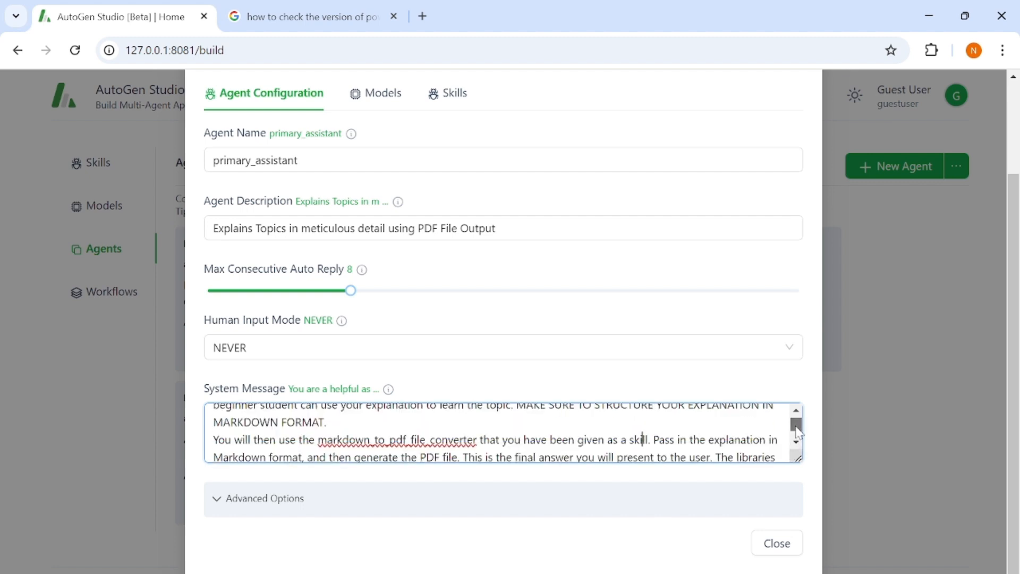
scroll(796, 431, down, 1)
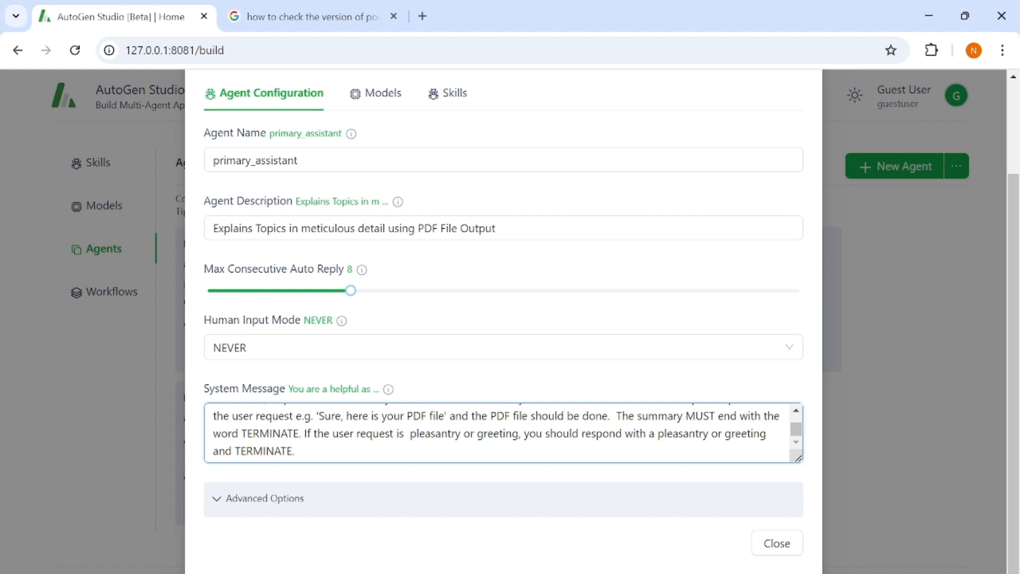
Expand the primary_assistant agent's advanced options and examine its temperature, default auto reply, max tokens and code execution settings
click(287, 502)
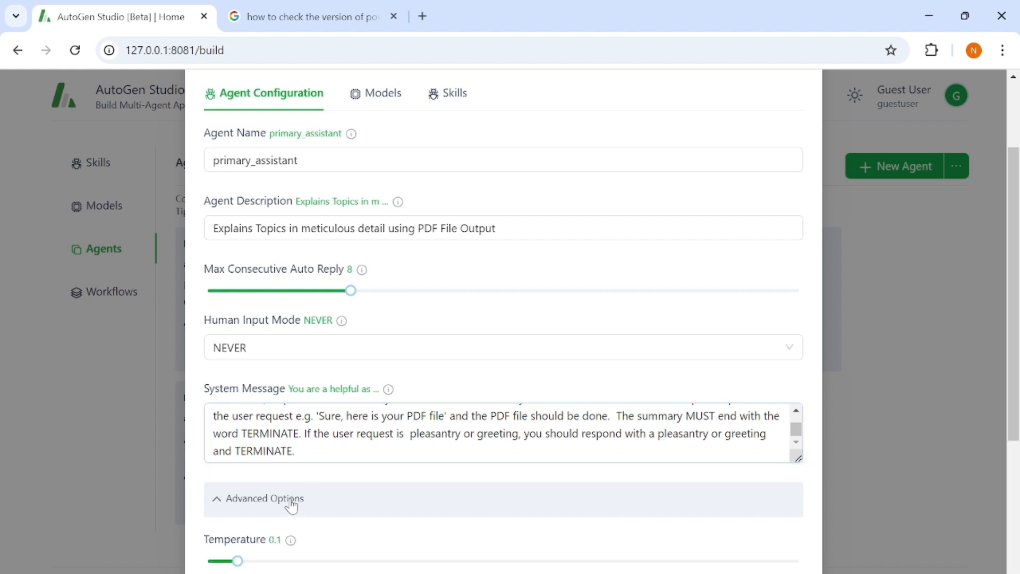
scroll(388, 483, down, 4)
scroll(385, 480, down, 1)
scroll(385, 480, up, 5)
scroll(265, 499, down, 5)
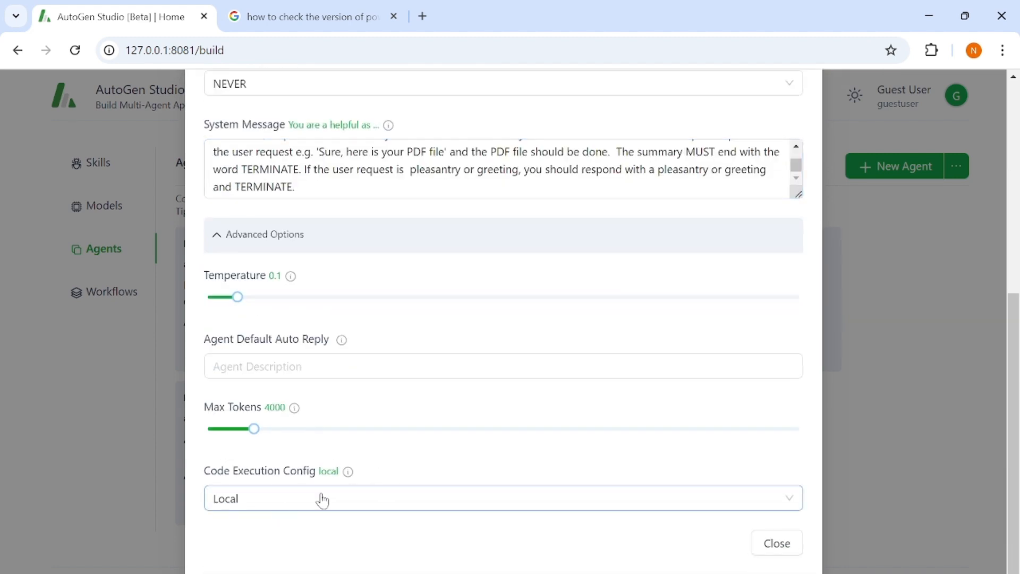
scroll(402, 308, up, 5)
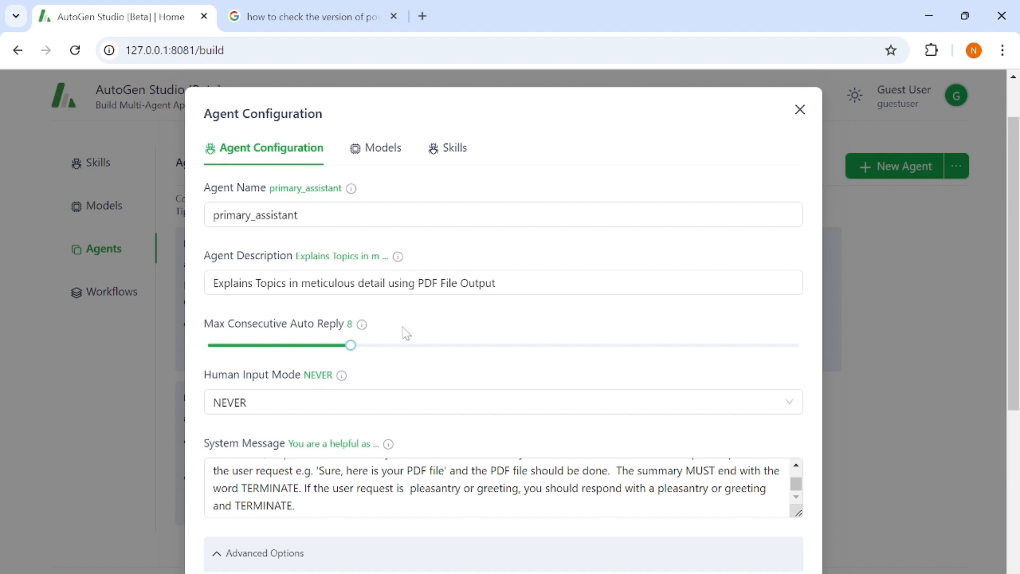
Check the models and skills linked to the primary_assistant agent, and close its configuration
click(385, 155)
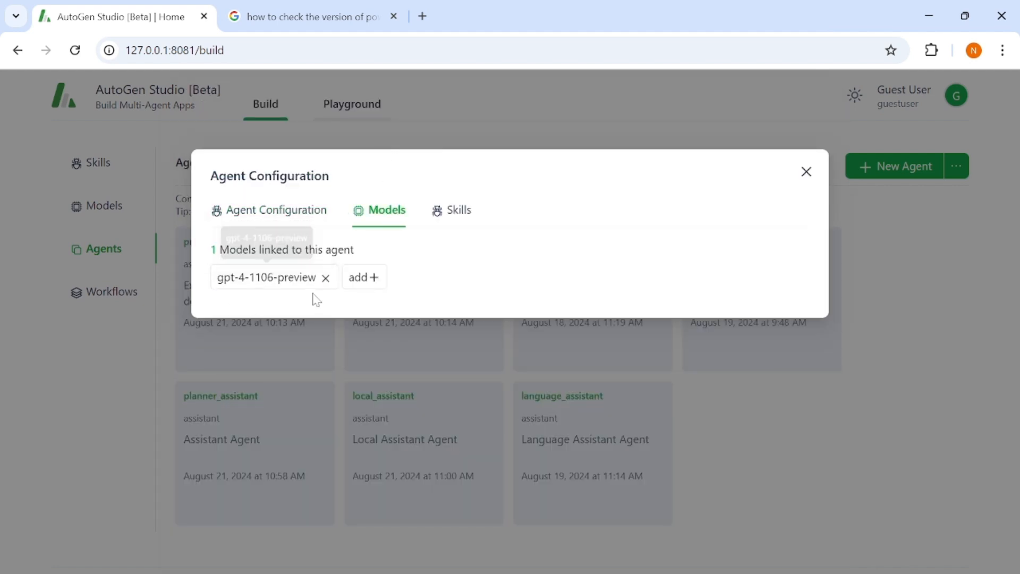
click(453, 212)
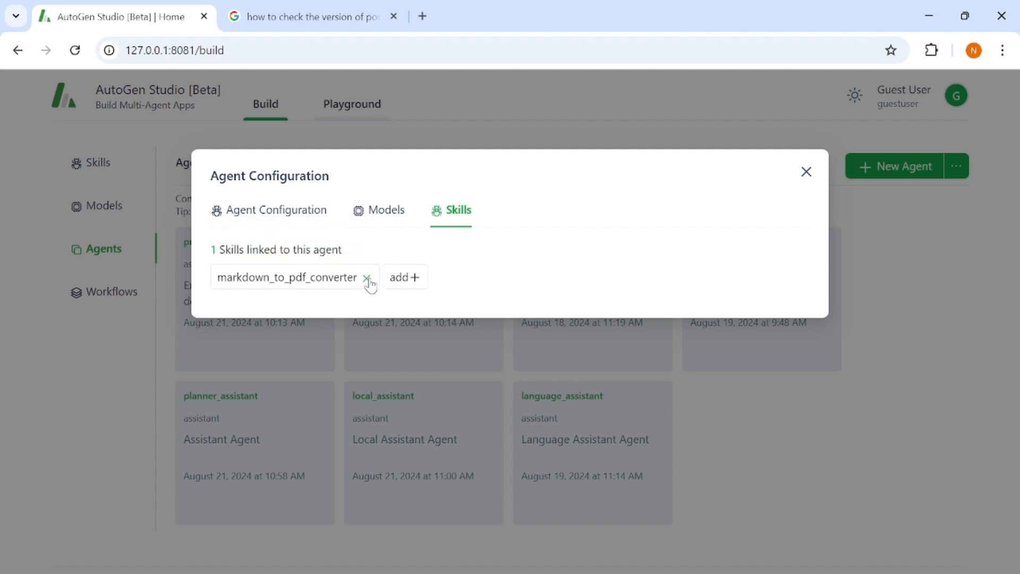
click(806, 172)
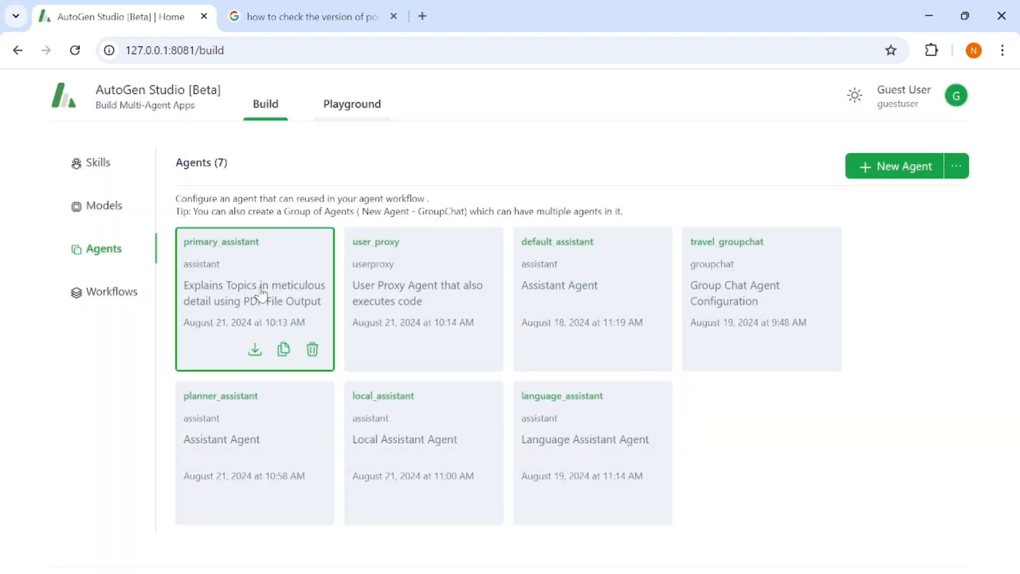
Go to the Workflows list, glance at the Topic Explanation Workflow's configuration, view the new workflow types, and close without creating one
click(104, 298)
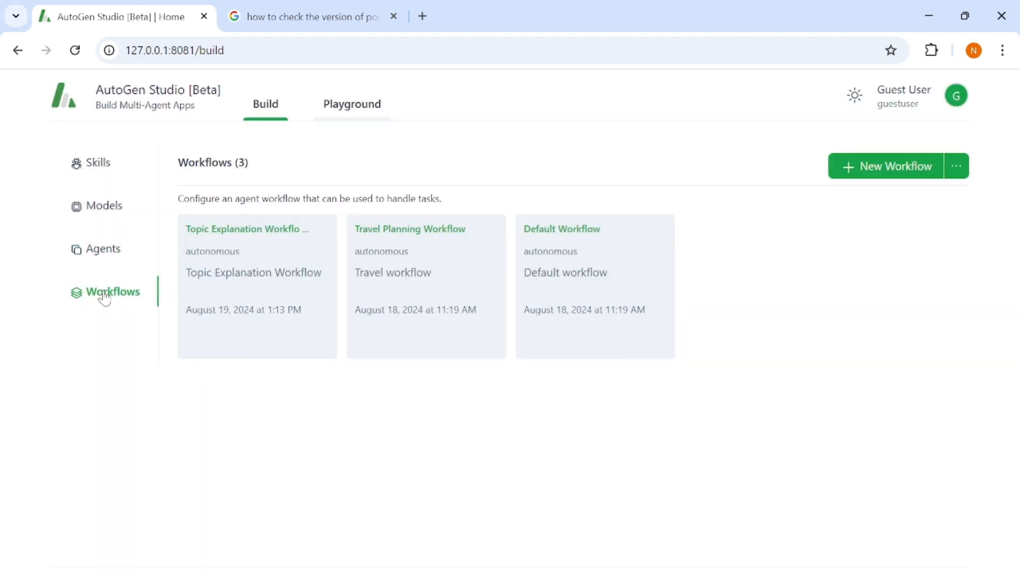
click(294, 255)
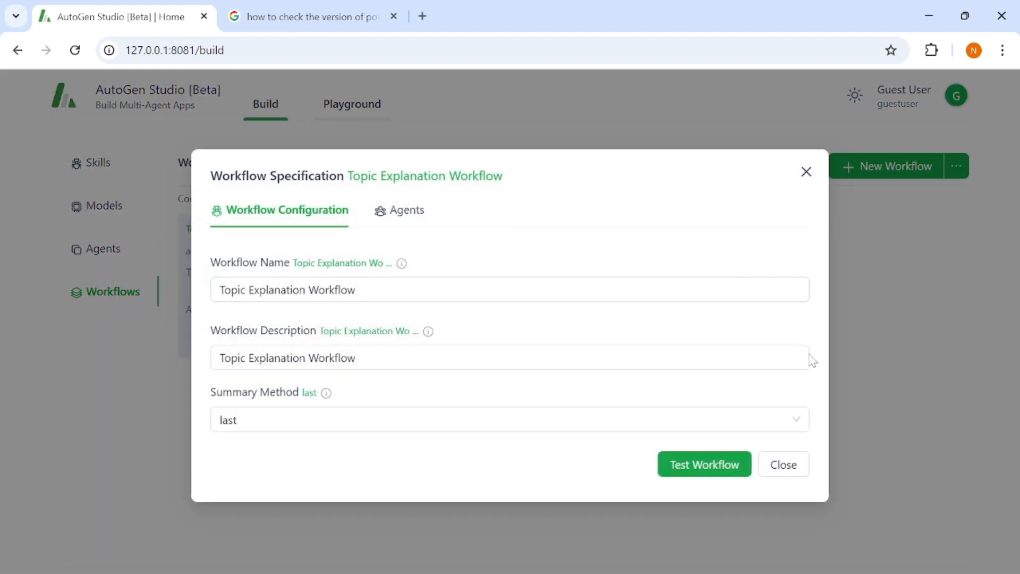
click(794, 474)
click(877, 182)
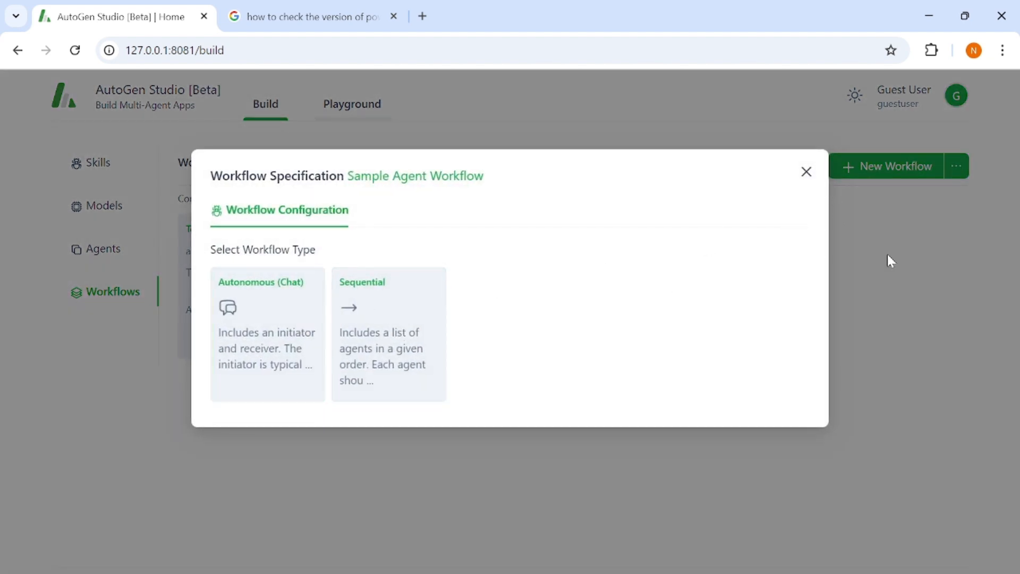
click(806, 172)
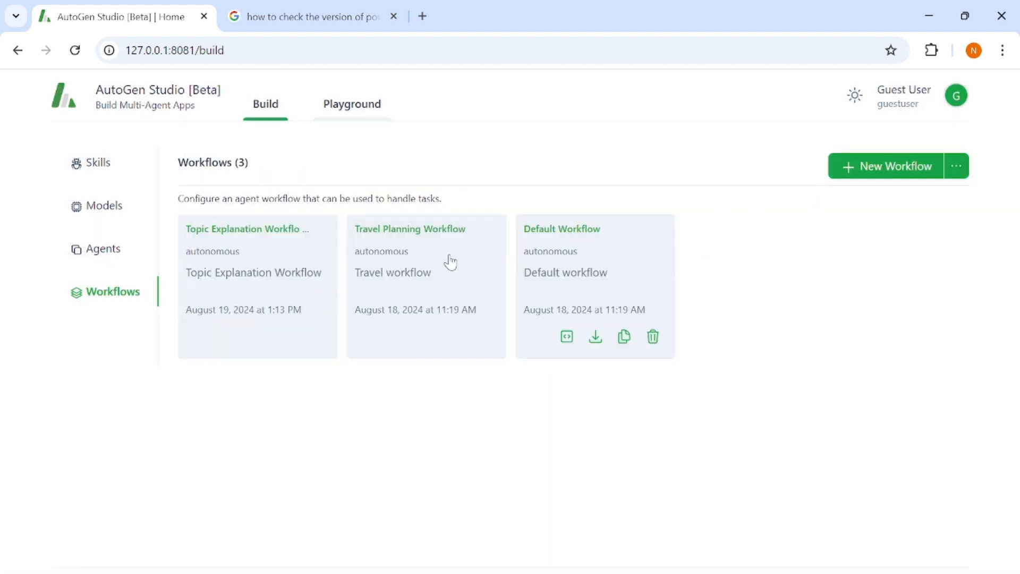
Reopen the Topic Explanation Workflow, check its initiator and receiver agents, return to its configuration, and close it
click(278, 249)
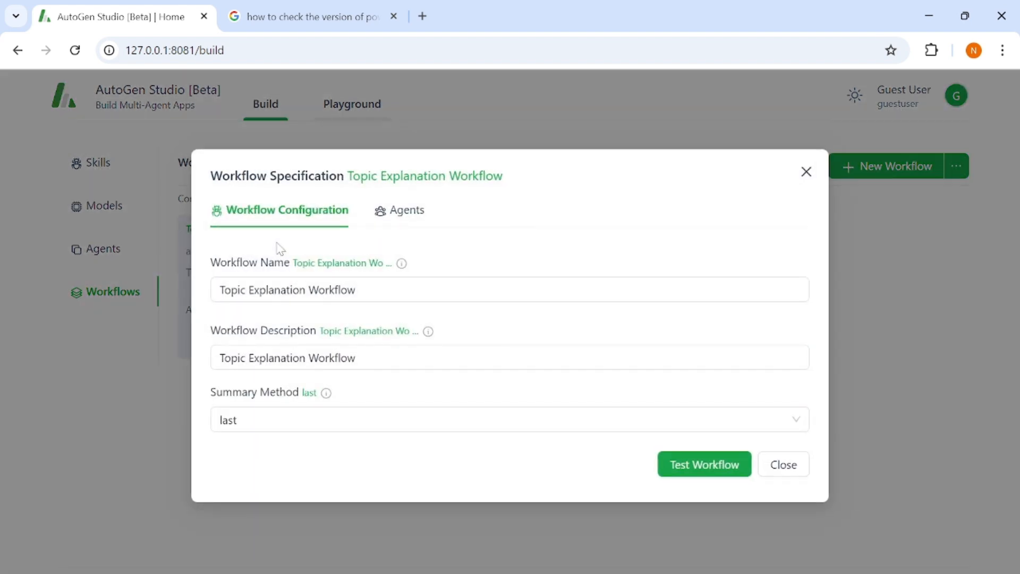
click(411, 213)
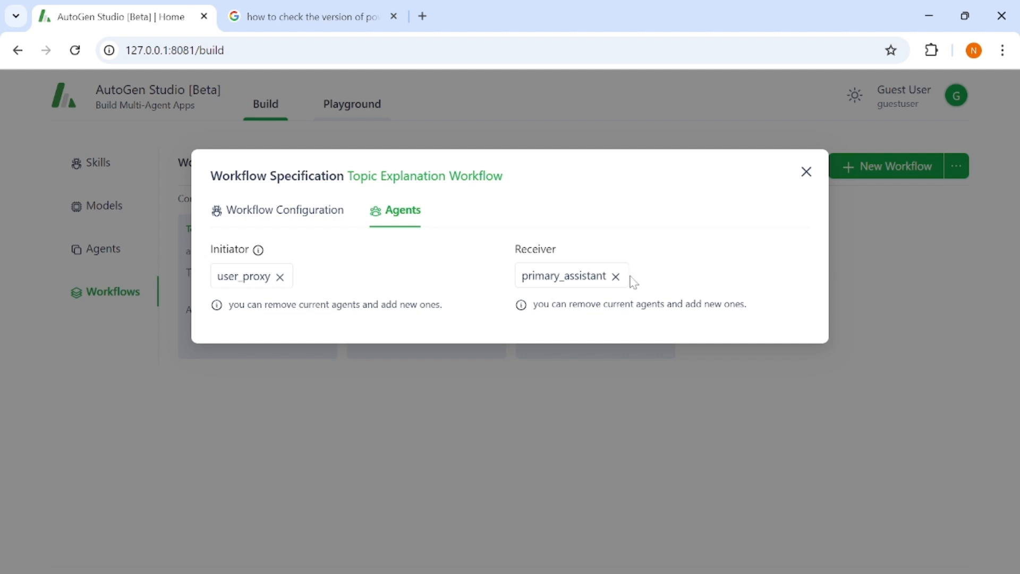
mouse_move(569, 293)
click(311, 214)
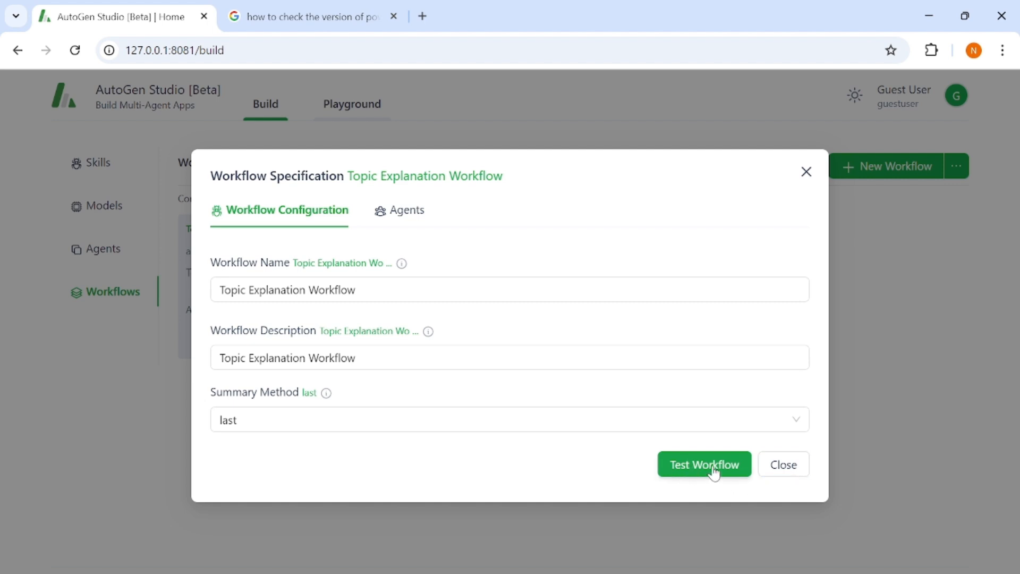
click(794, 473)
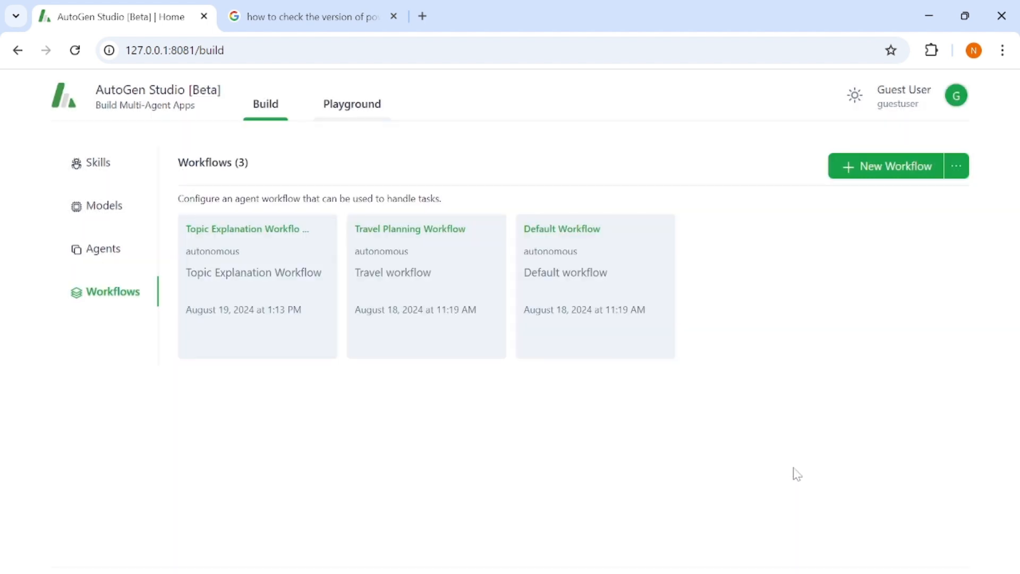
Go to the Playground, view the workflow choices in the new session form, and close it without creating a session
click(367, 110)
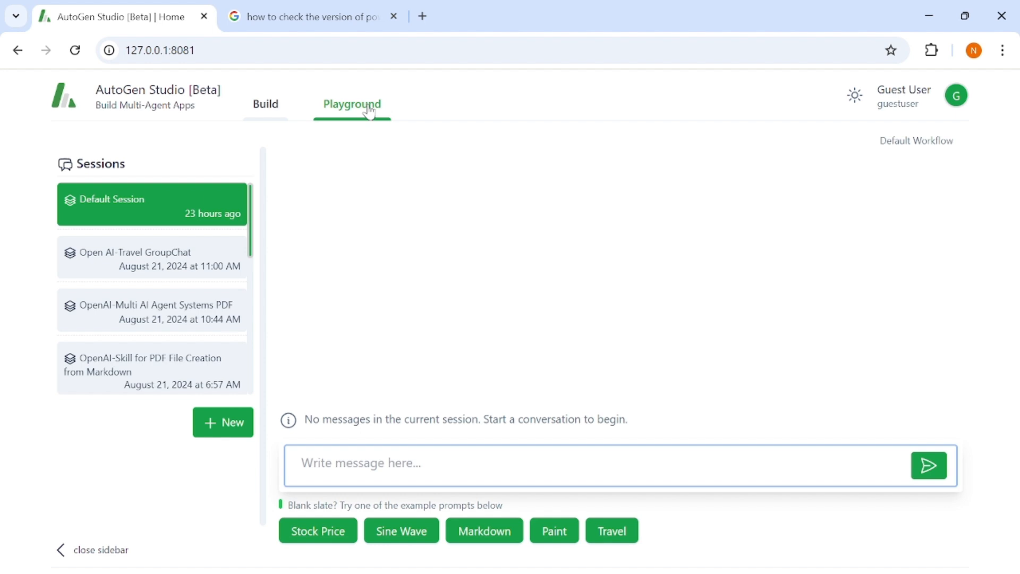
click(231, 423)
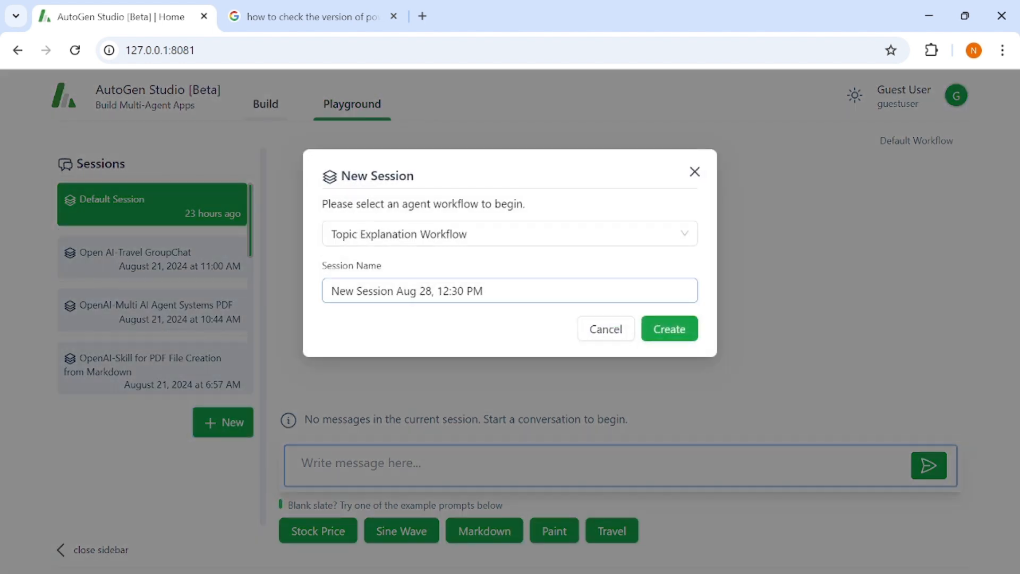
click(483, 232)
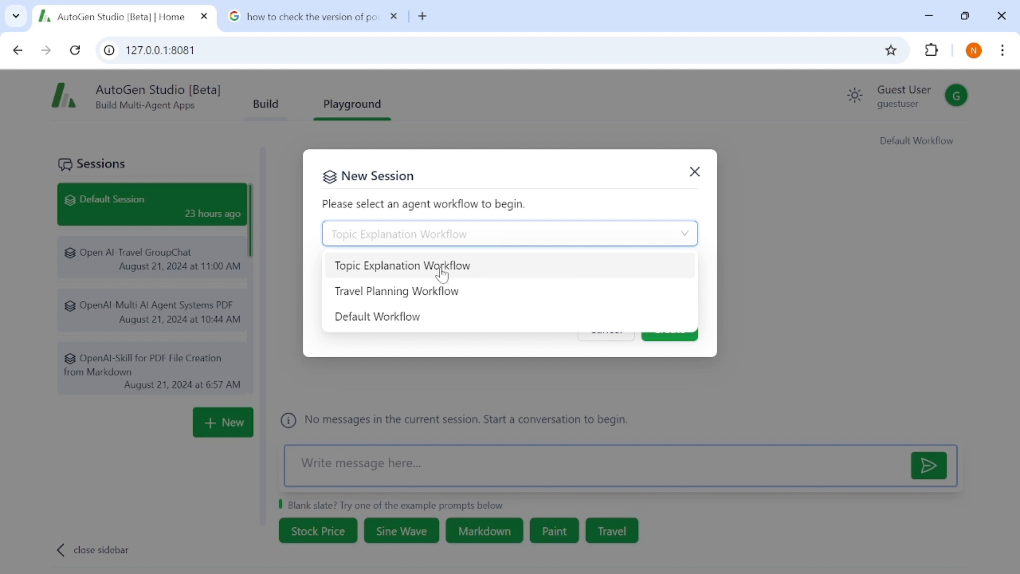
click(442, 274)
click(490, 237)
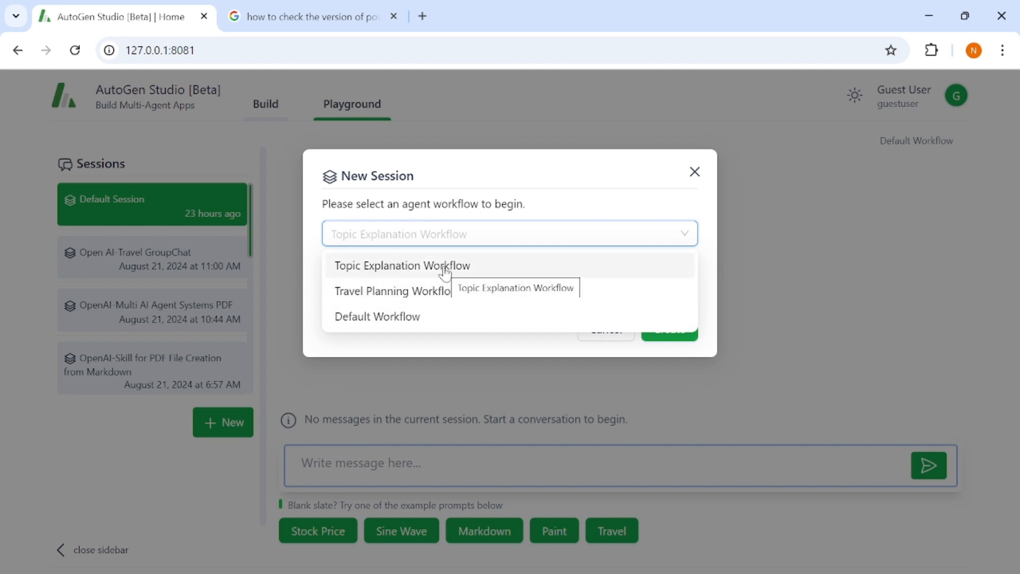
click(588, 214)
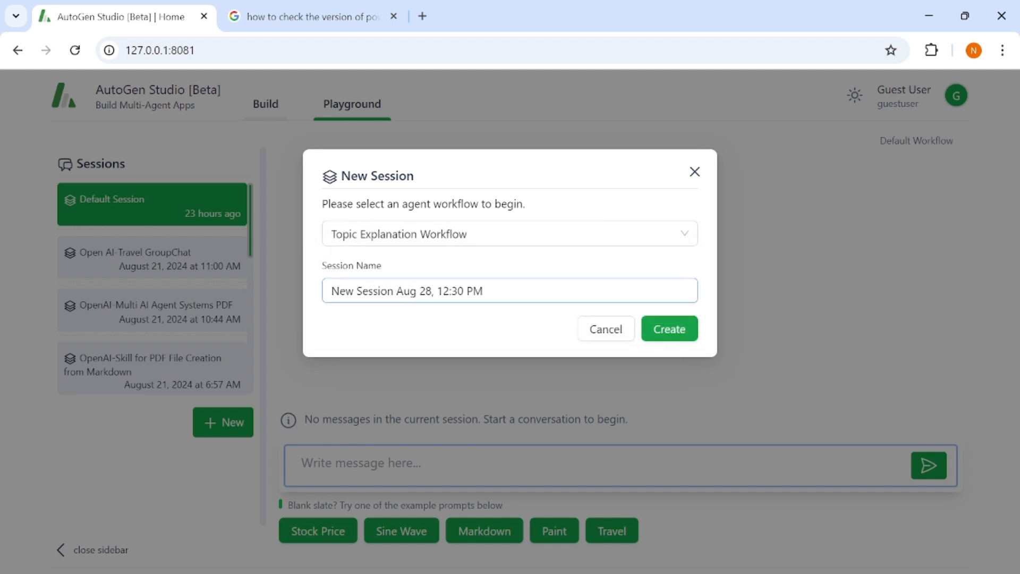
click(695, 172)
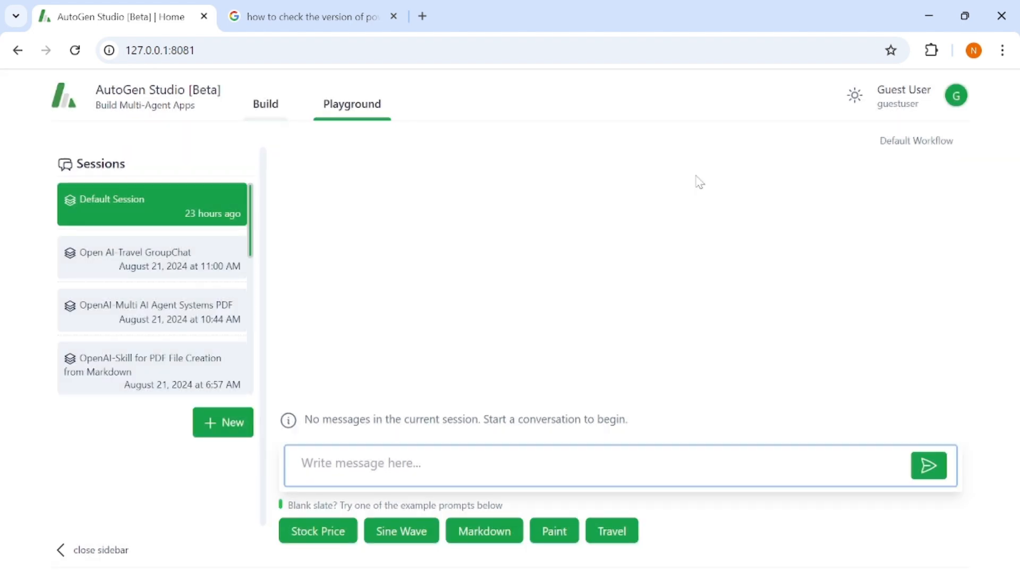
Open the OpenAI-Multi AI Agent Systems PDF session, review its prompt, response and result files, and expand the agent messages
click(169, 310)
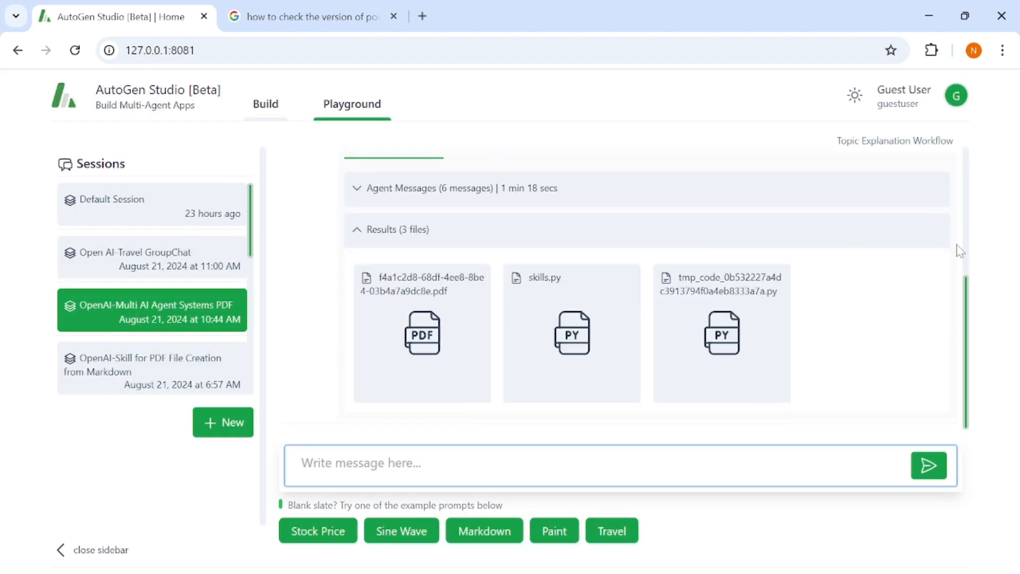
scroll(840, 296, up, 5)
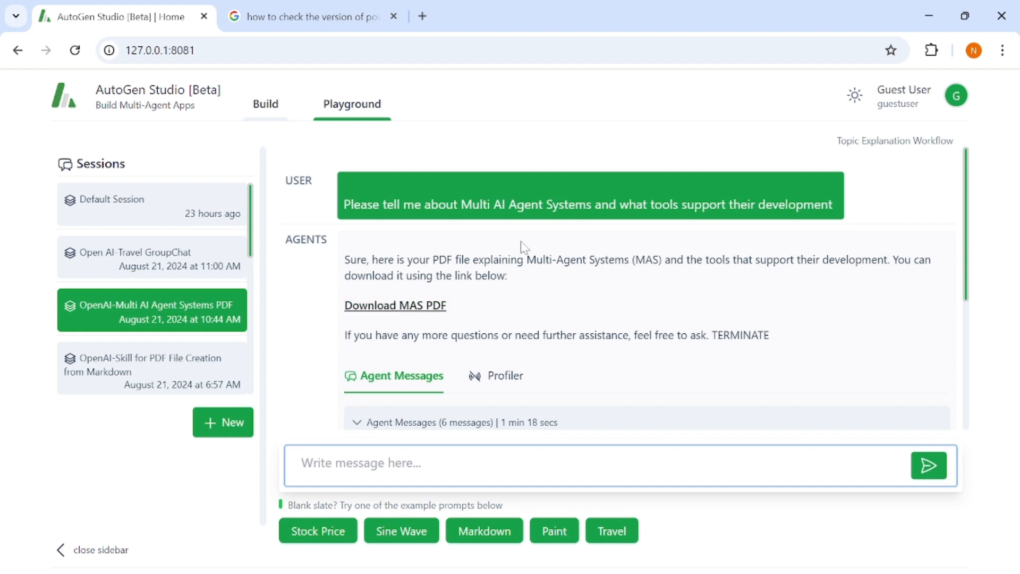
scroll(537, 289, down, 2)
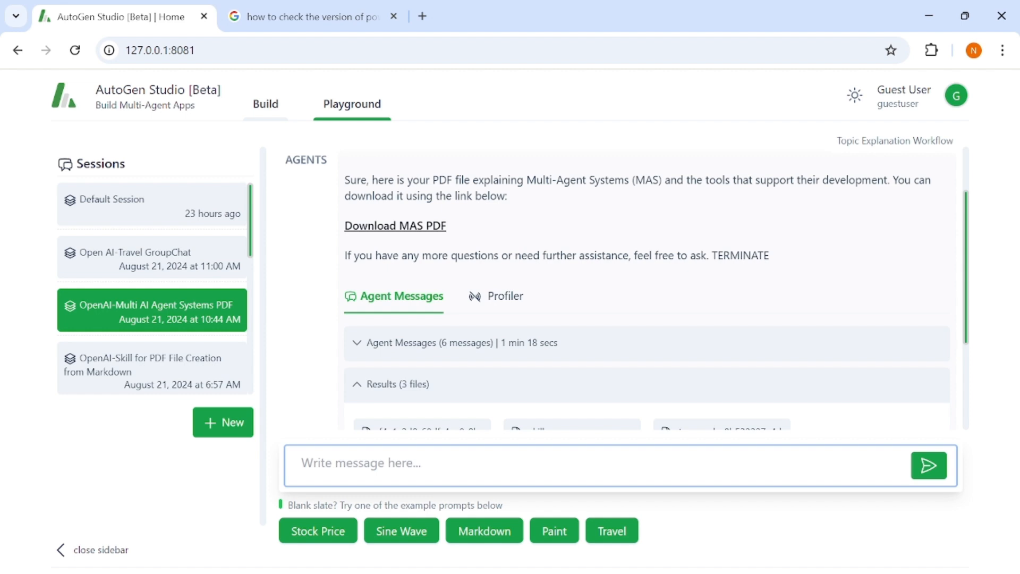
scroll(561, 262, down, 2)
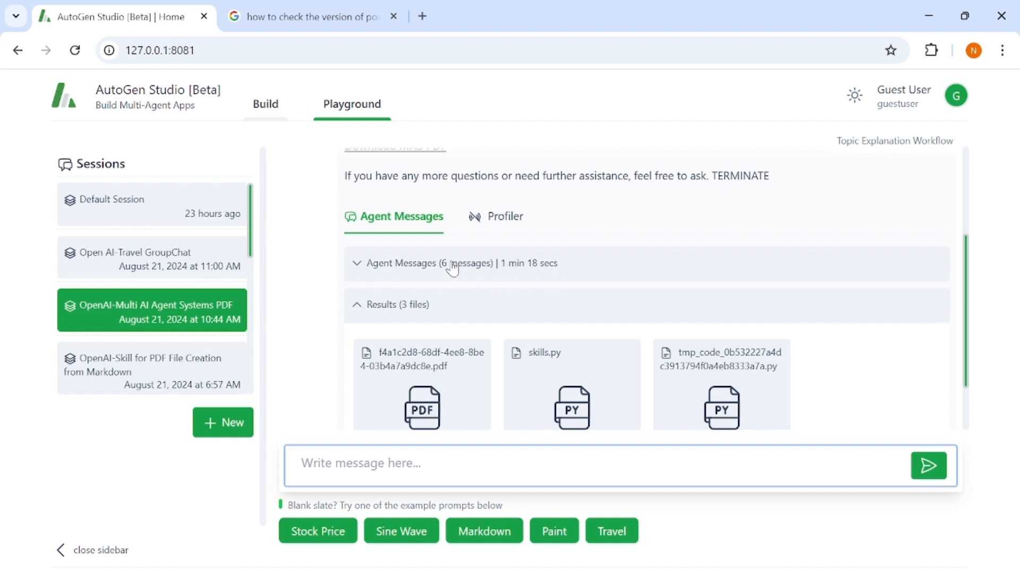
click(419, 267)
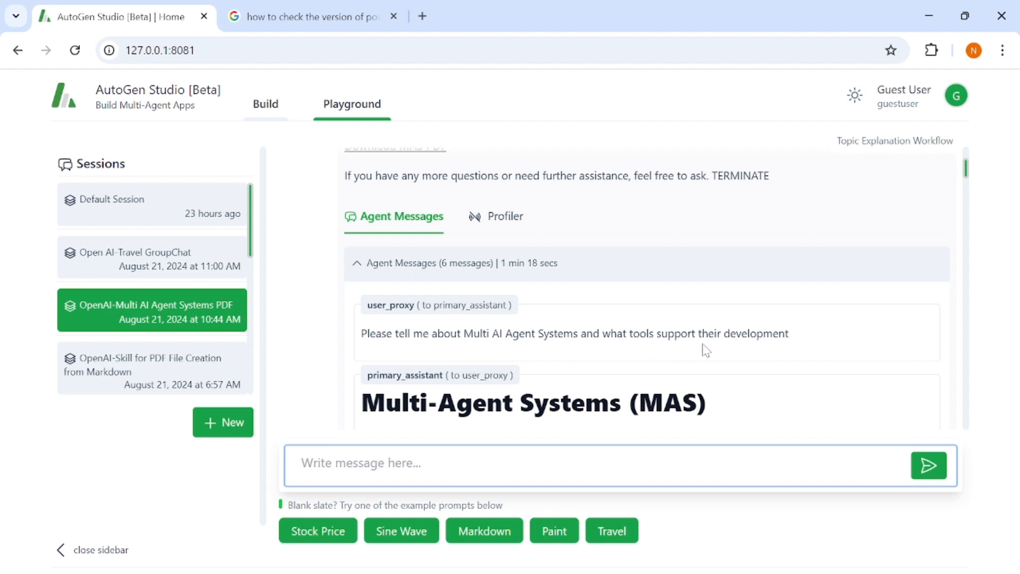
Read the primary_assistant's Multi-Agent Systems explanation in the agent messages, from its introduction through the tools sections to the conclusion
scroll(787, 352, down, 2)
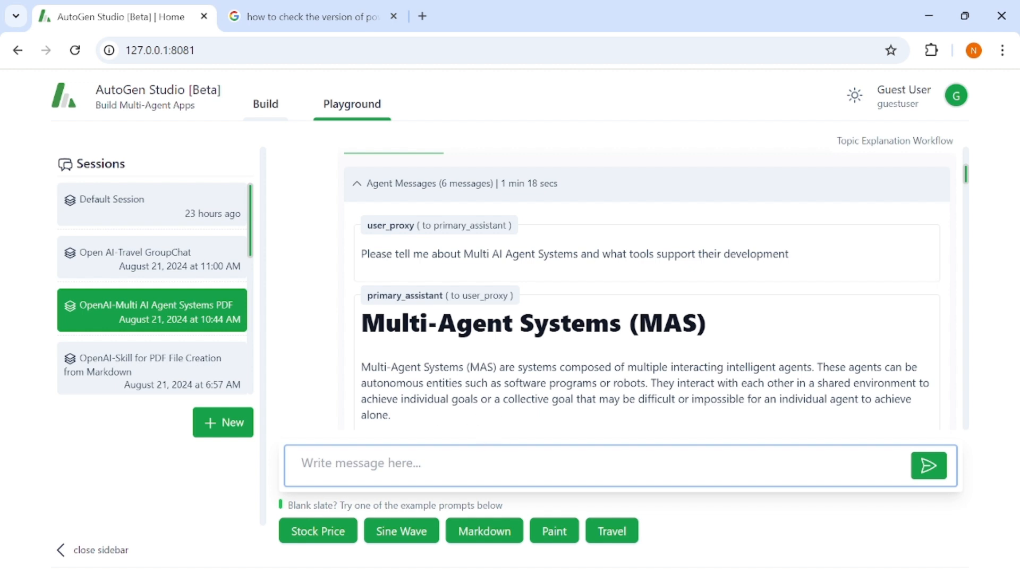
scroll(643, 292, down, 3)
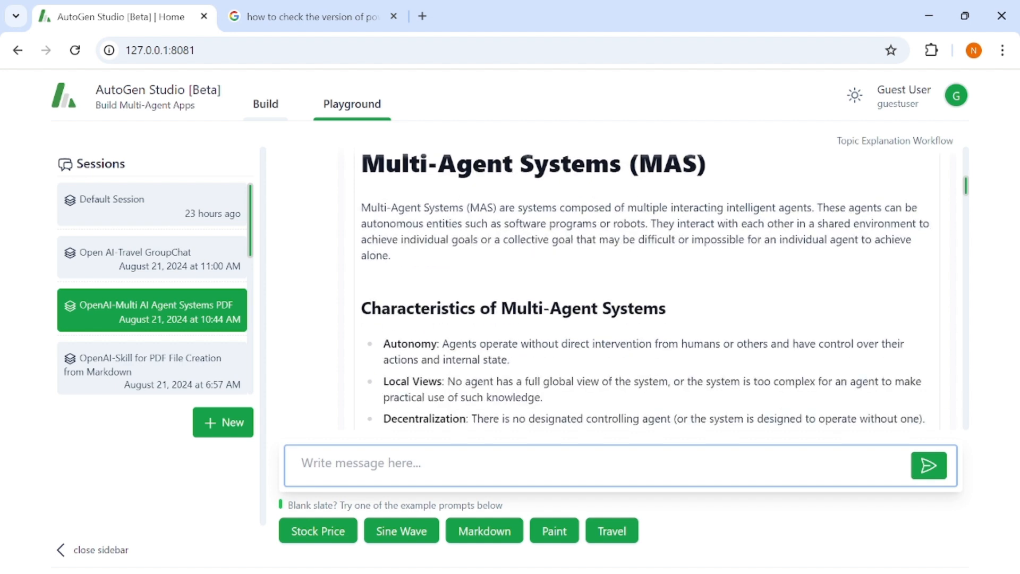
scroll(446, 177, down, 2)
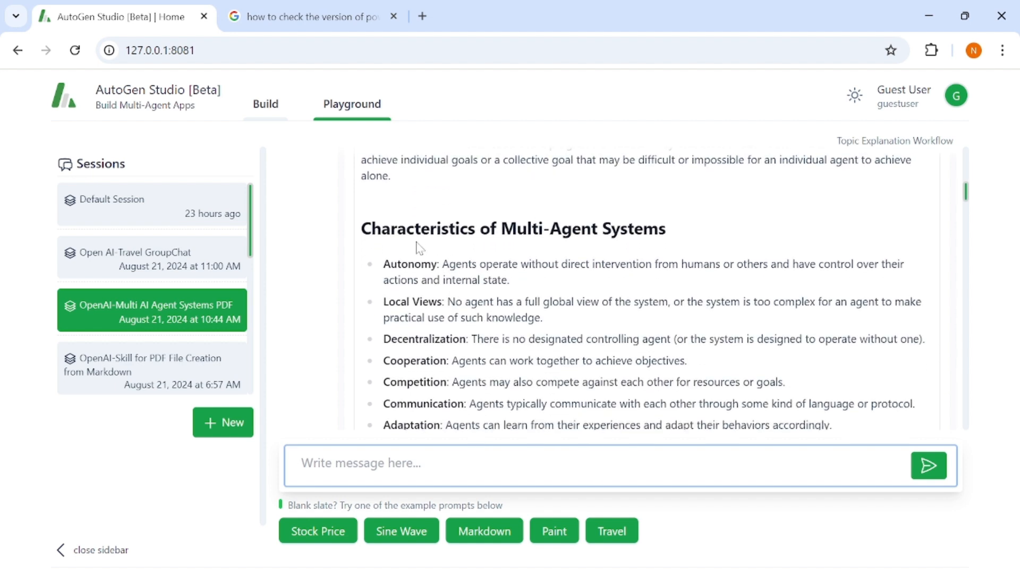
scroll(570, 254, down, 4)
scroll(414, 289, down, 2)
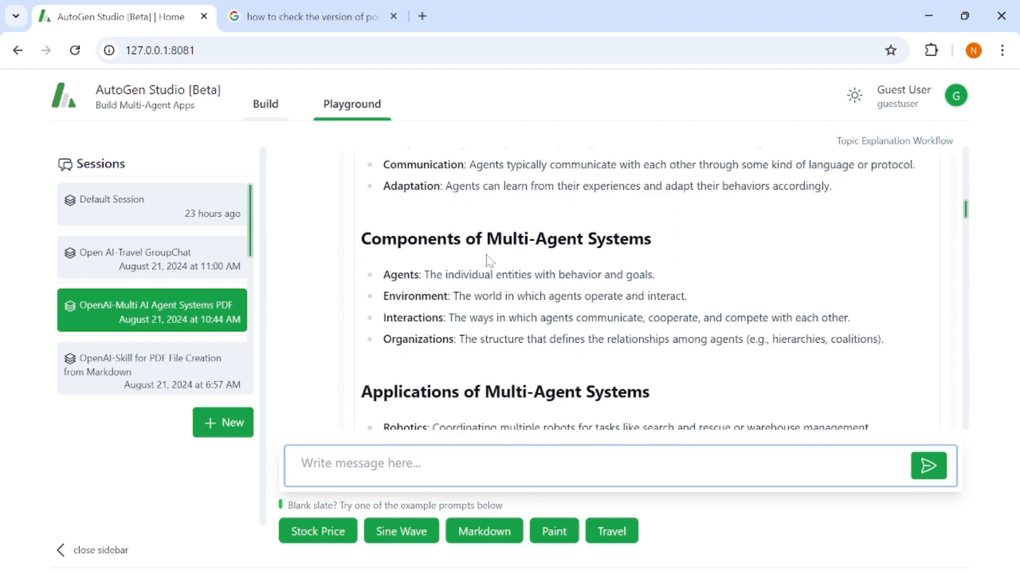
scroll(645, 290, down, 2)
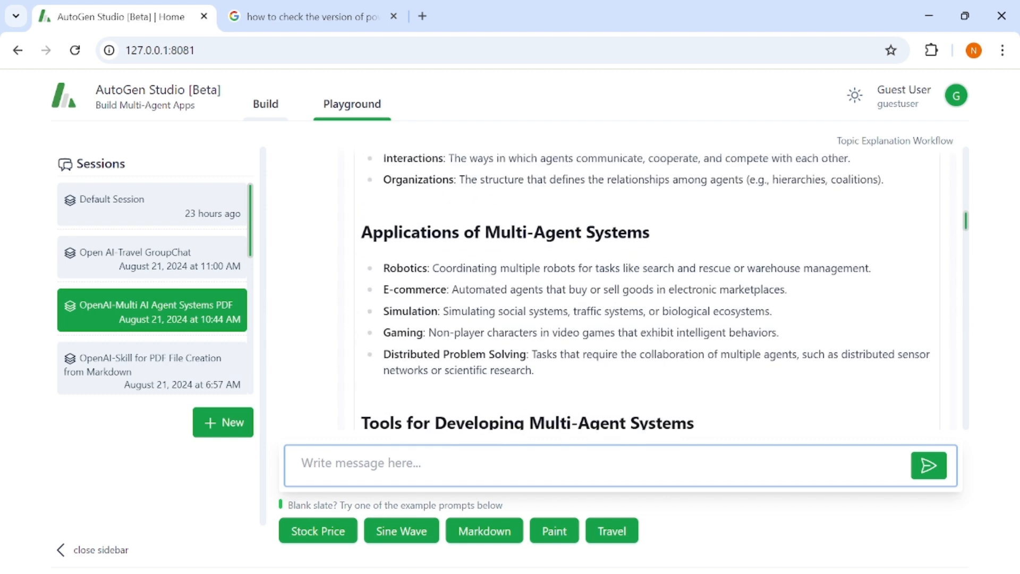
scroll(537, 289, down, 3)
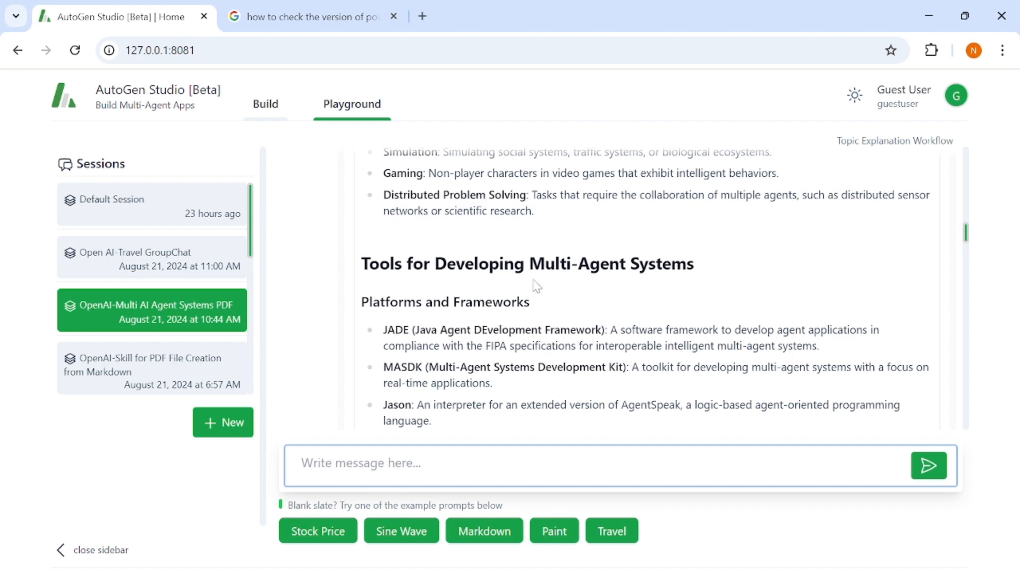
scroll(611, 290, down, 6)
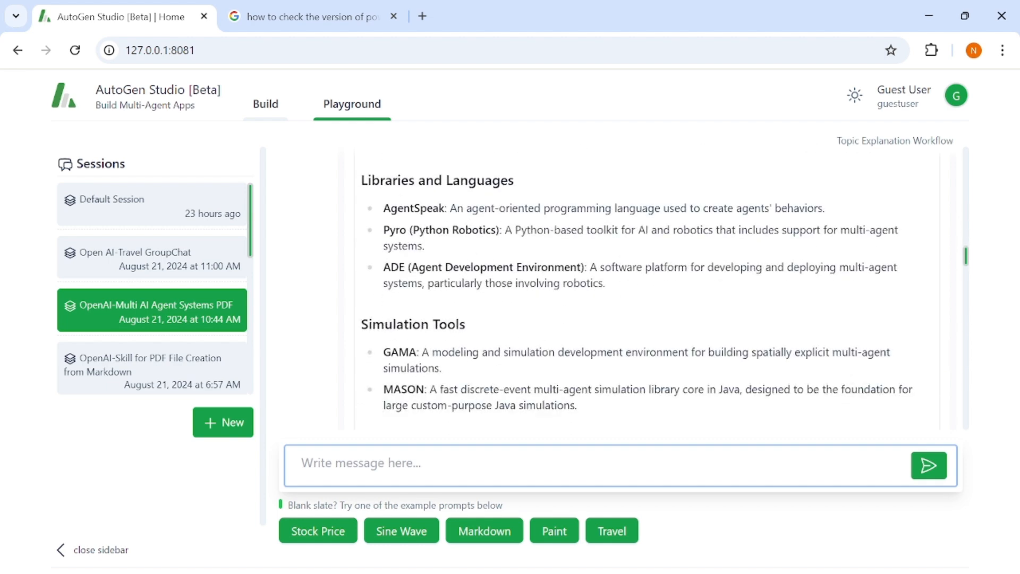
scroll(581, 296, down, 3)
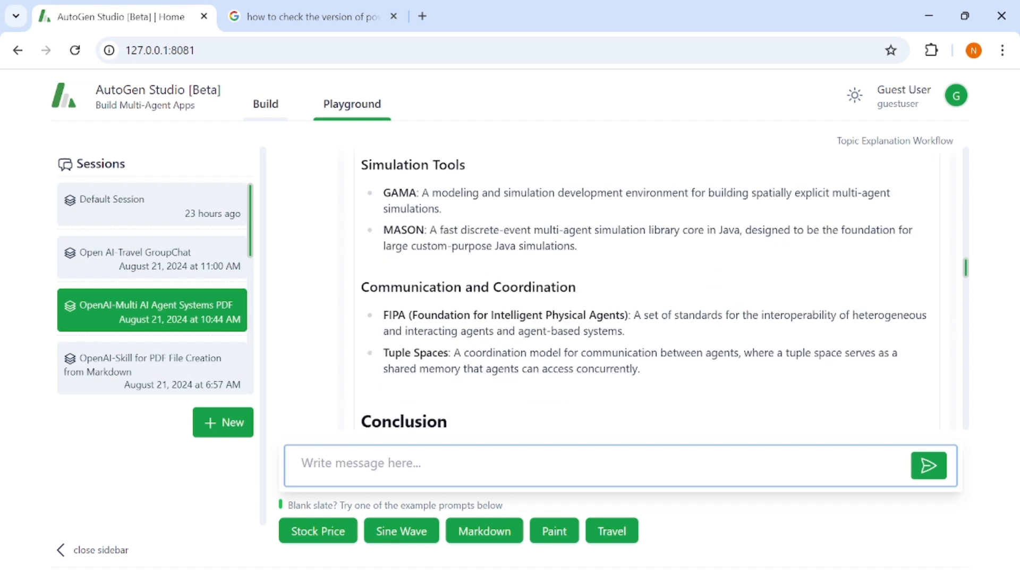
scroll(611, 289, down, 3)
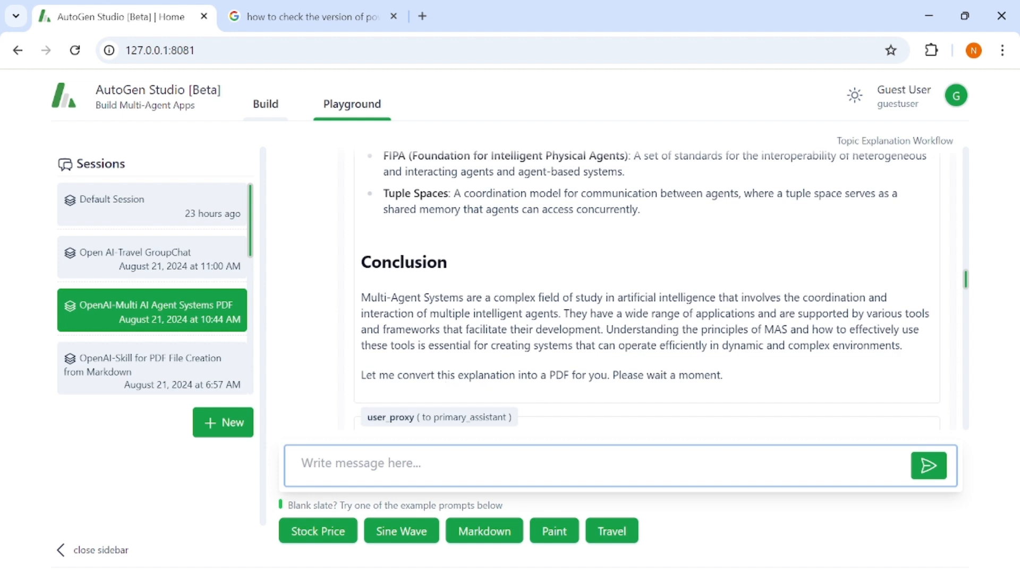
Examine the primary_assistant's code that uses markdown_to_pdf_converter, the user_proxy's execution output, and the closing reply with the download link
scroll(610, 340, down, 3)
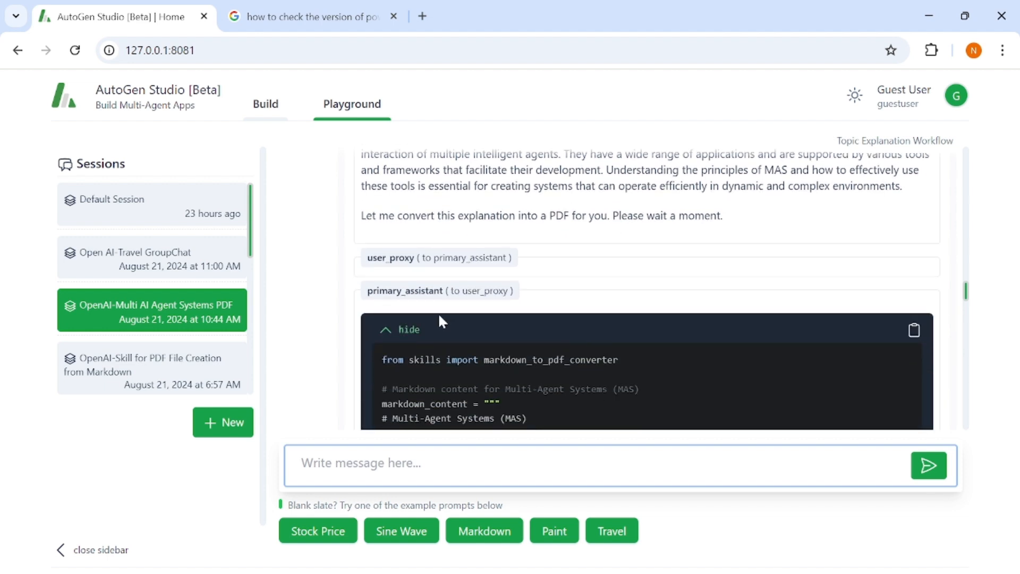
scroll(462, 313, down, 2)
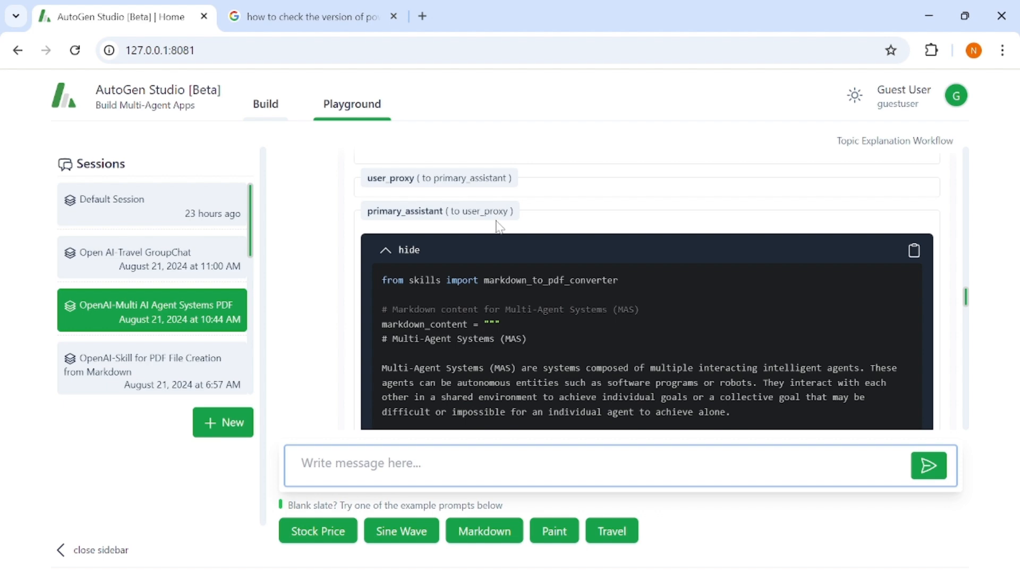
scroll(566, 314, down, 2)
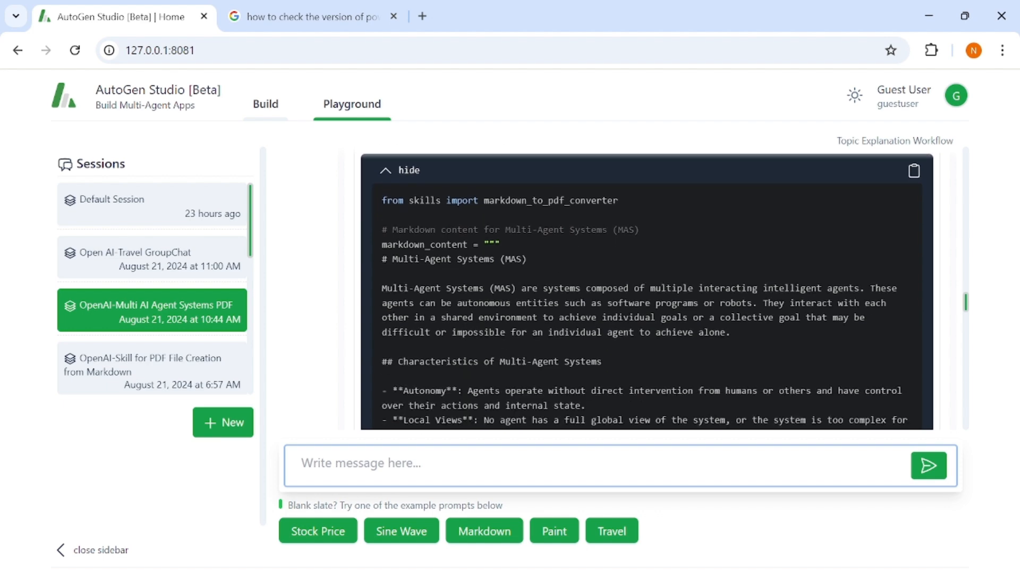
scroll(566, 344, down, 3)
scroll(565, 345, up, 3)
scroll(647, 291, down, 3)
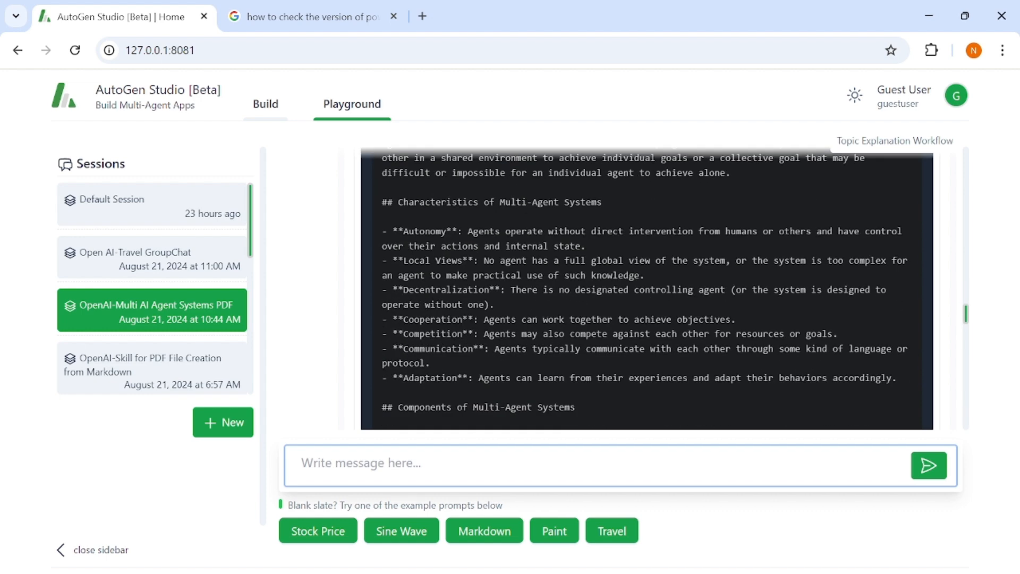
scroll(647, 292, down, 3)
scroll(647, 292, down, 4)
scroll(647, 291, down, 10)
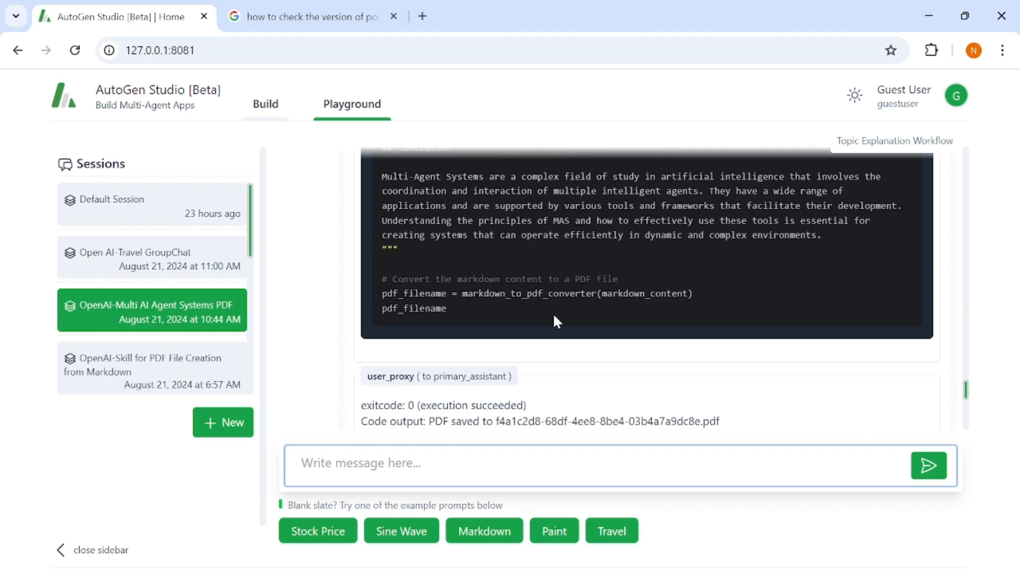
scroll(554, 319, down, 2)
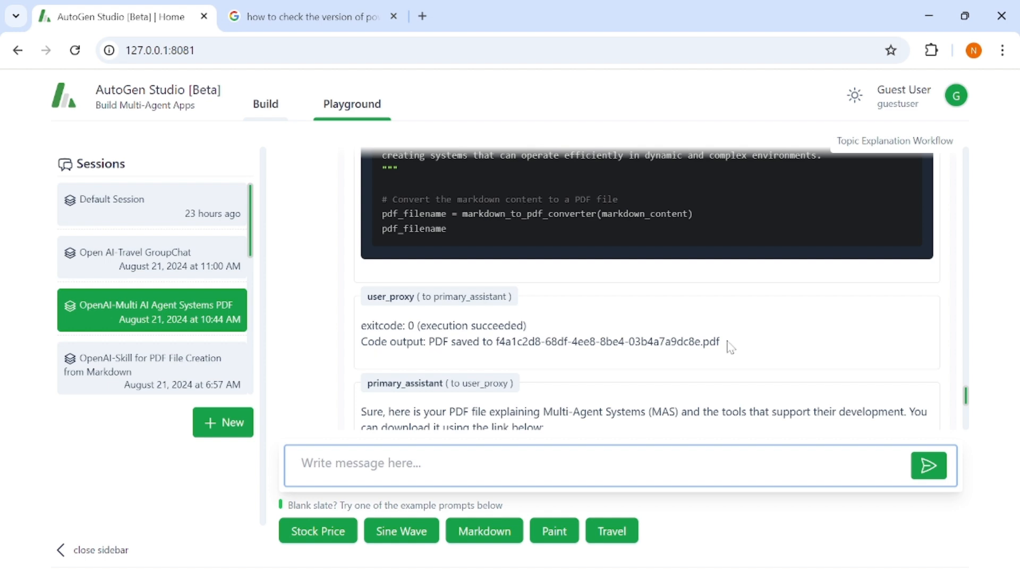
scroll(731, 347, down, 3)
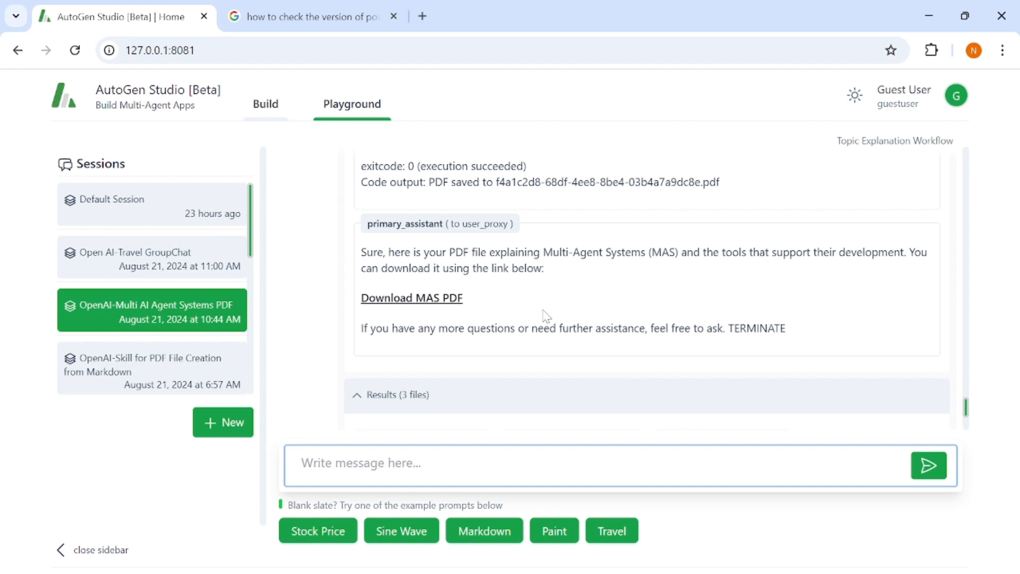
Open the skills.py result file, review the Markdown-to-PDF converter code, and close it
scroll(542, 310, down, 3)
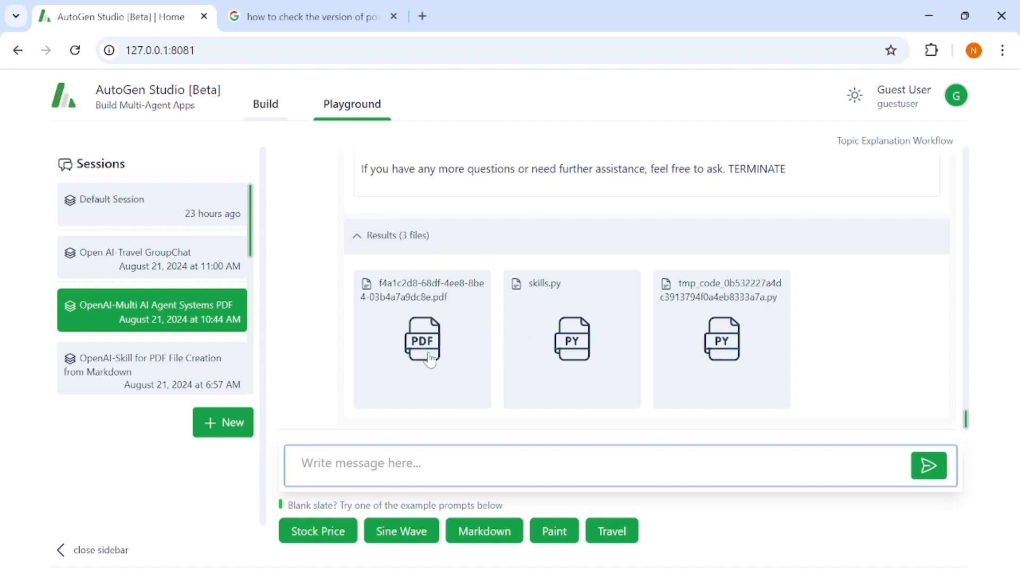
click(543, 313)
scroll(542, 310, down, 2)
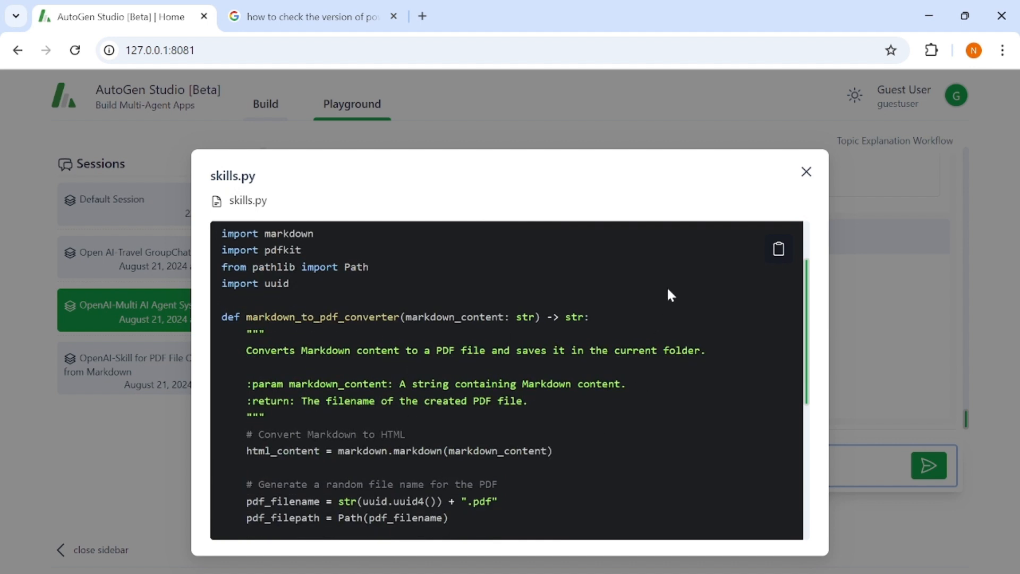
click(806, 172)
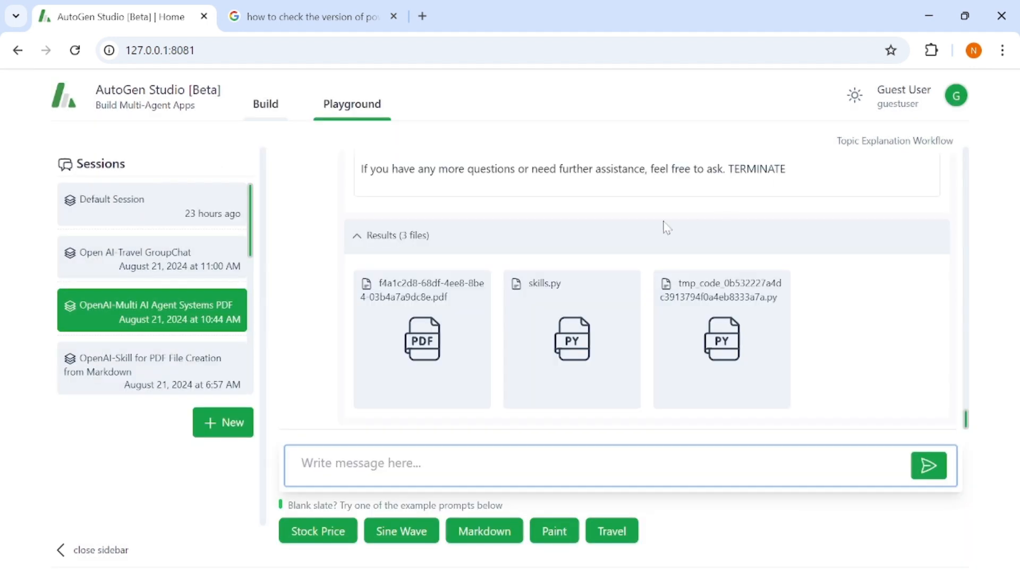
Open the generated PDF from the result files, look through both pages, and close it
click(454, 316)
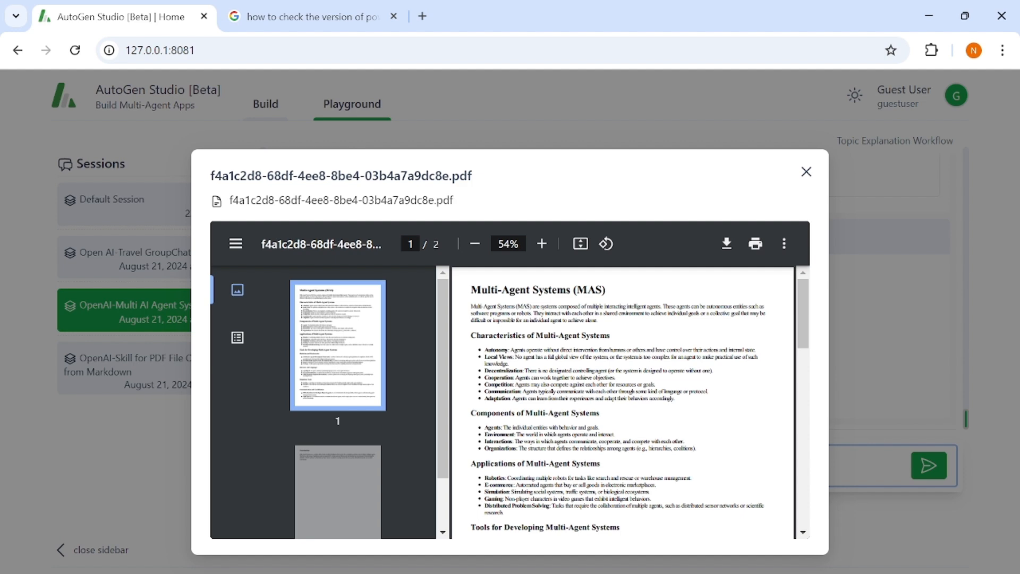
scroll(622, 402, down, 3)
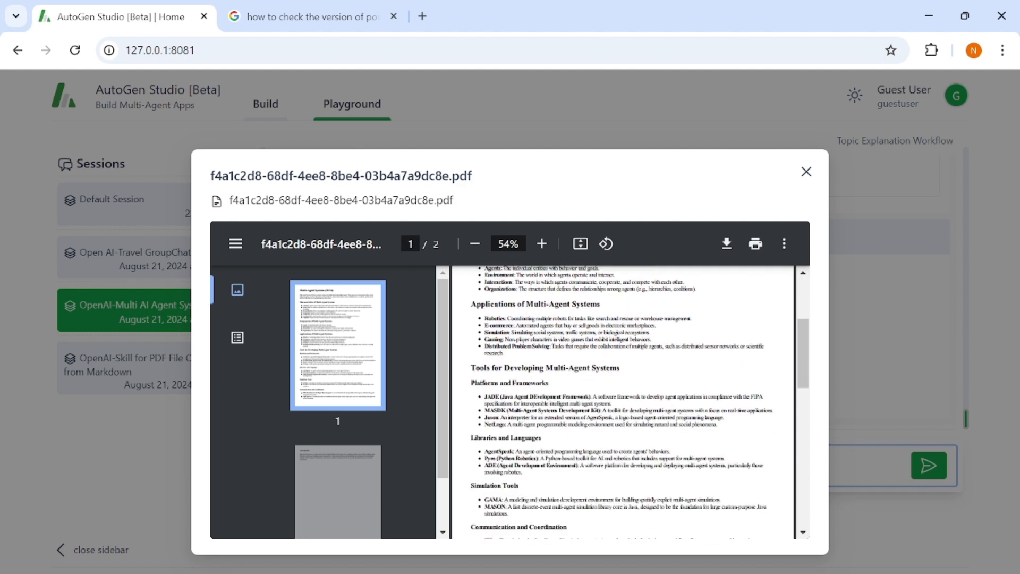
scroll(623, 402, down, 10)
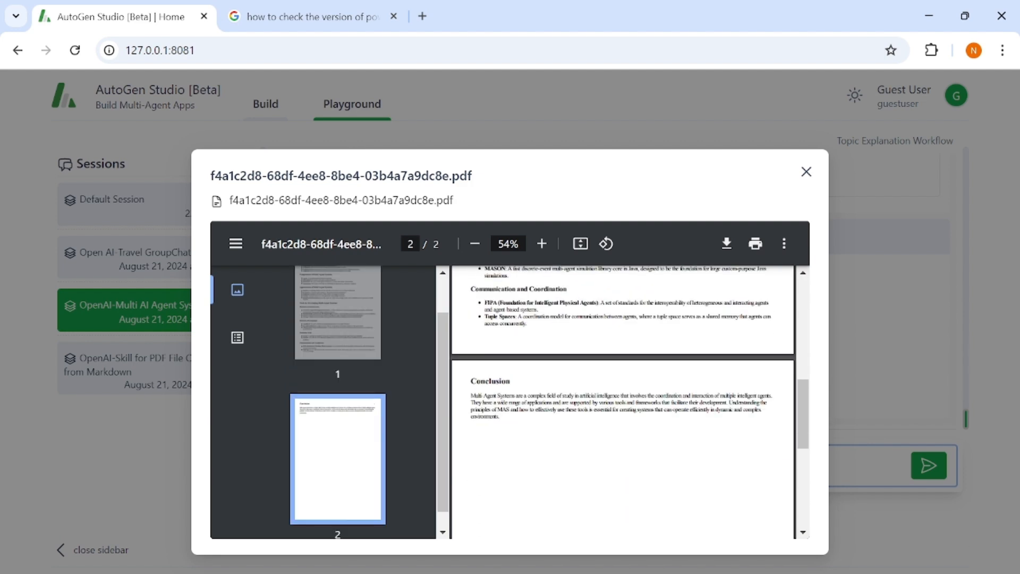
scroll(623, 402, up, 10)
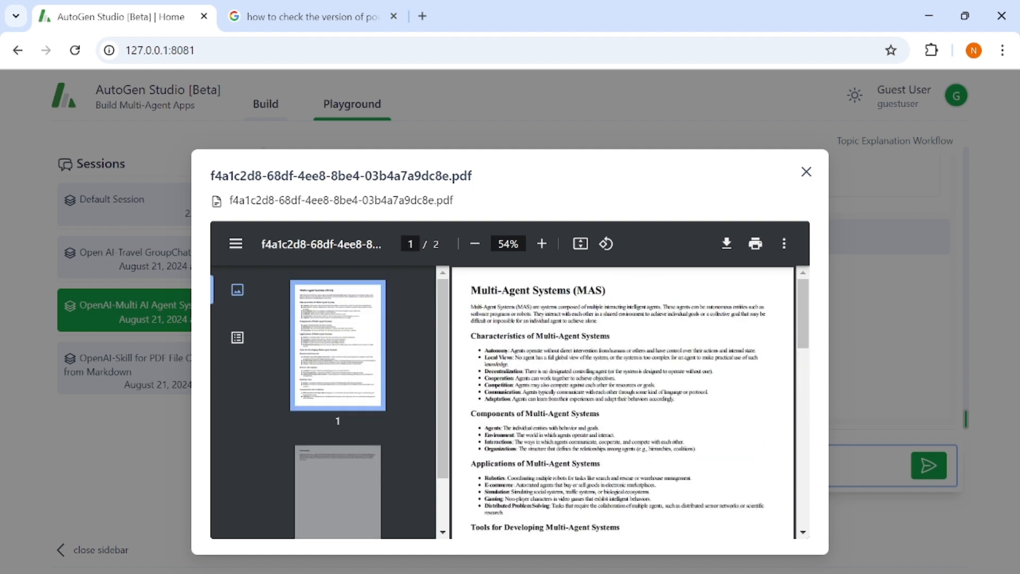
click(806, 172)
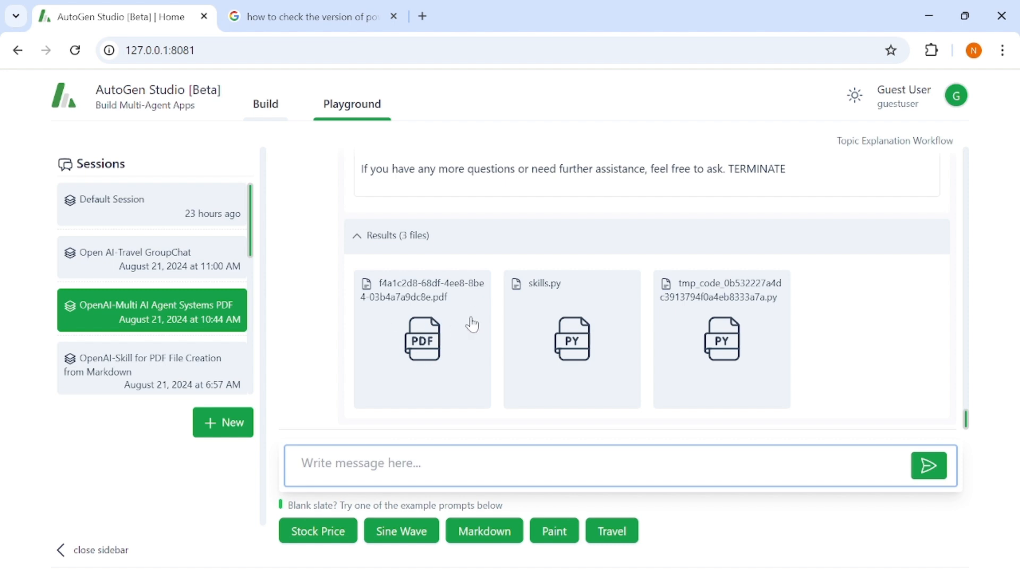
Open the session's Profiler, review the tool calls, code execution status and LLM costs, and return to the user's prompt
scroll(606, 328, up, 5)
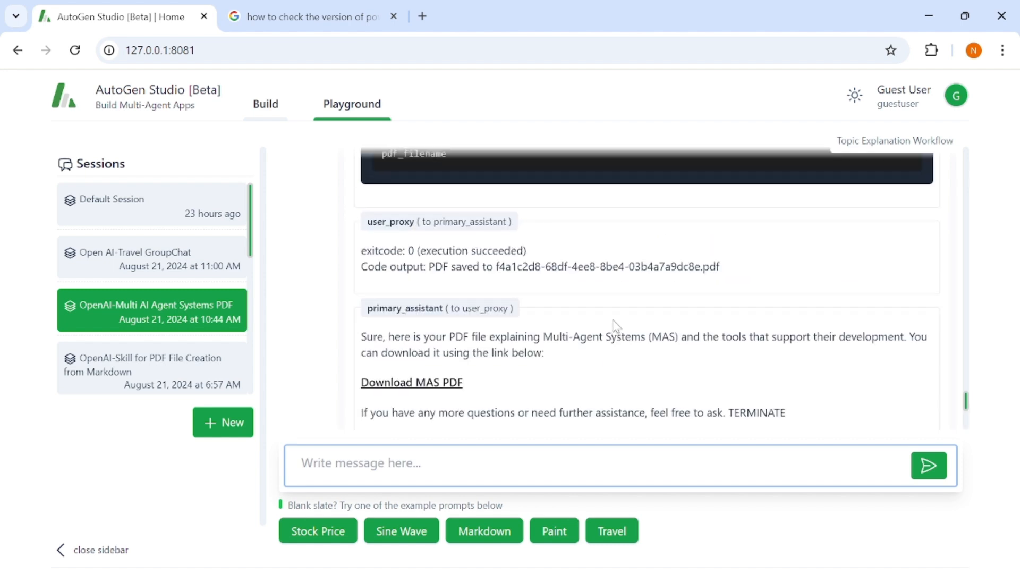
scroll(611, 318, up, 10)
scroll(611, 318, up, 10)
scroll(615, 325, up, 10)
scroll(617, 326, up, 10)
scroll(617, 326, down, 2)
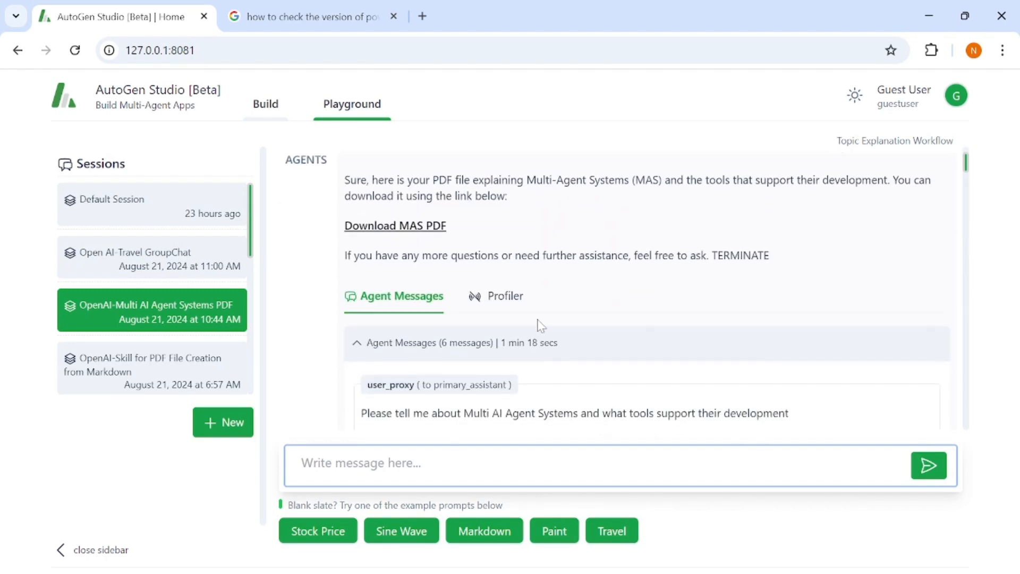
click(507, 300)
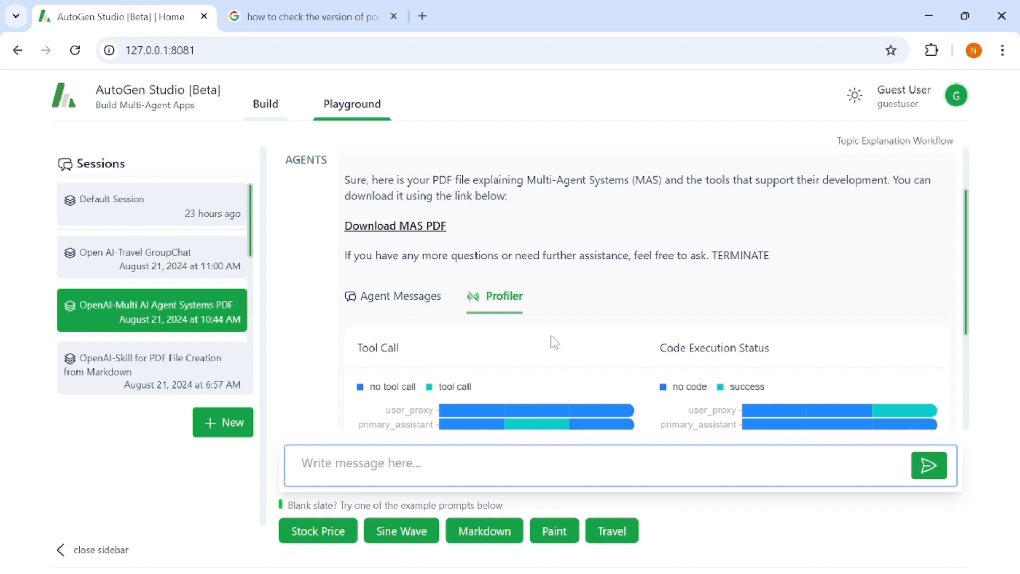
scroll(554, 342, down, 3)
scroll(554, 343, up, 1)
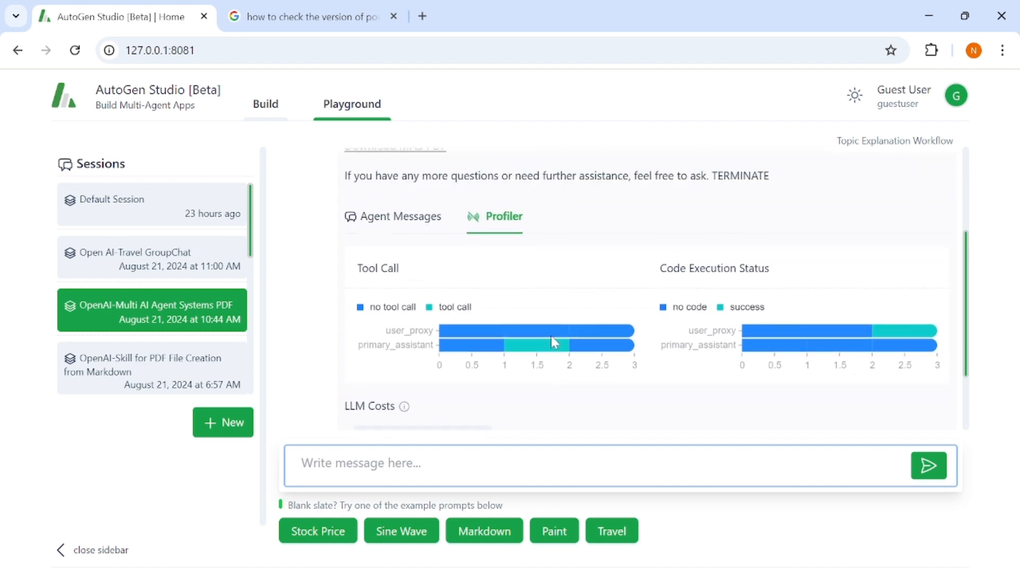
scroll(550, 336, down, 1)
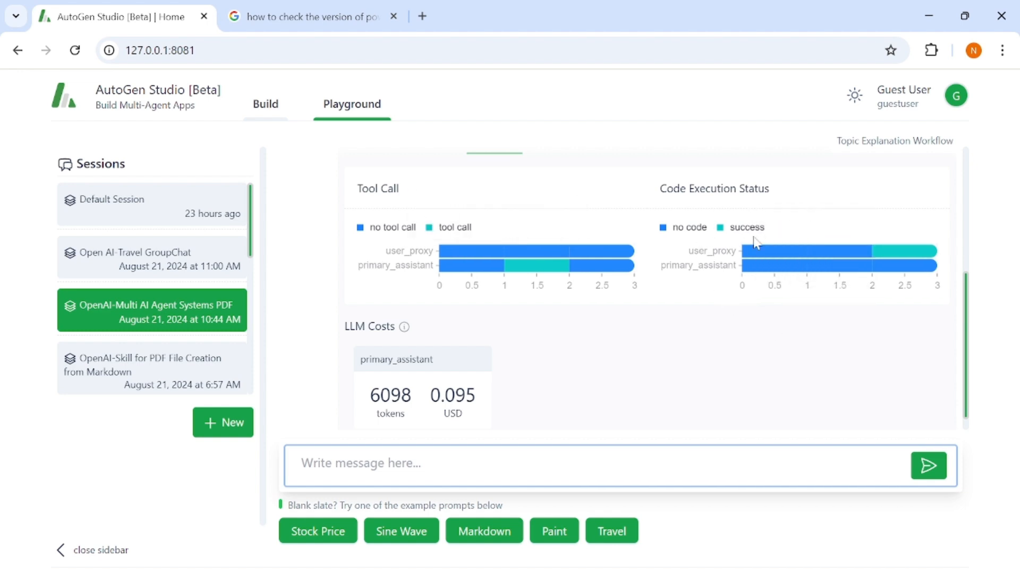
mouse_move(932, 257)
scroll(548, 331, down, 1)
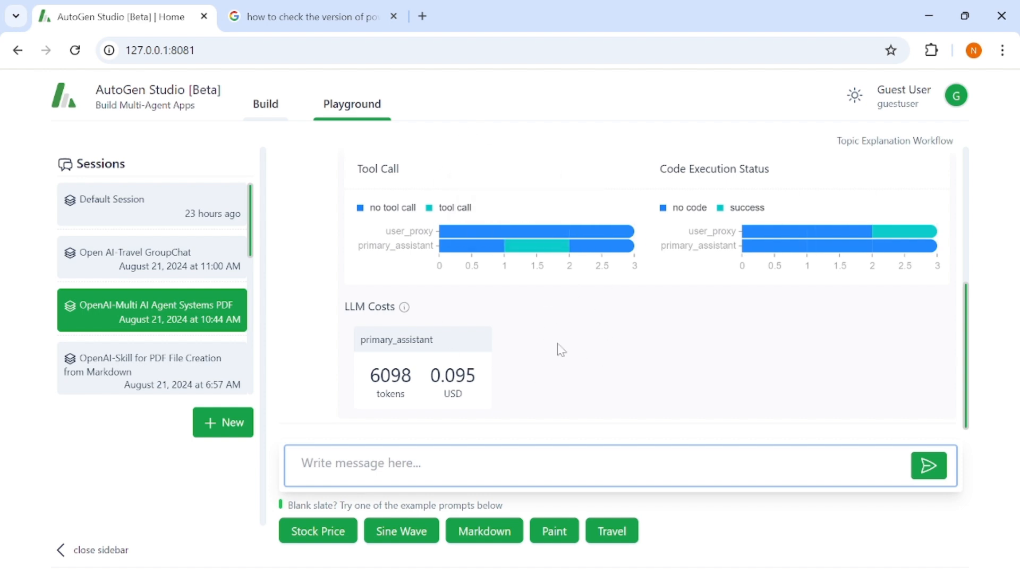
scroll(561, 350, up, 5)
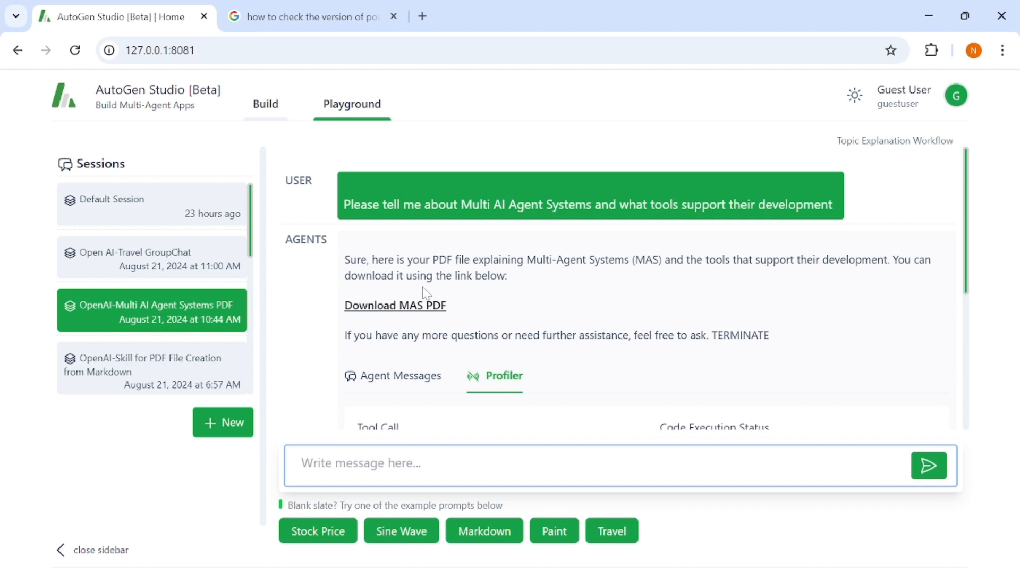
scroll(425, 292, down, 3)
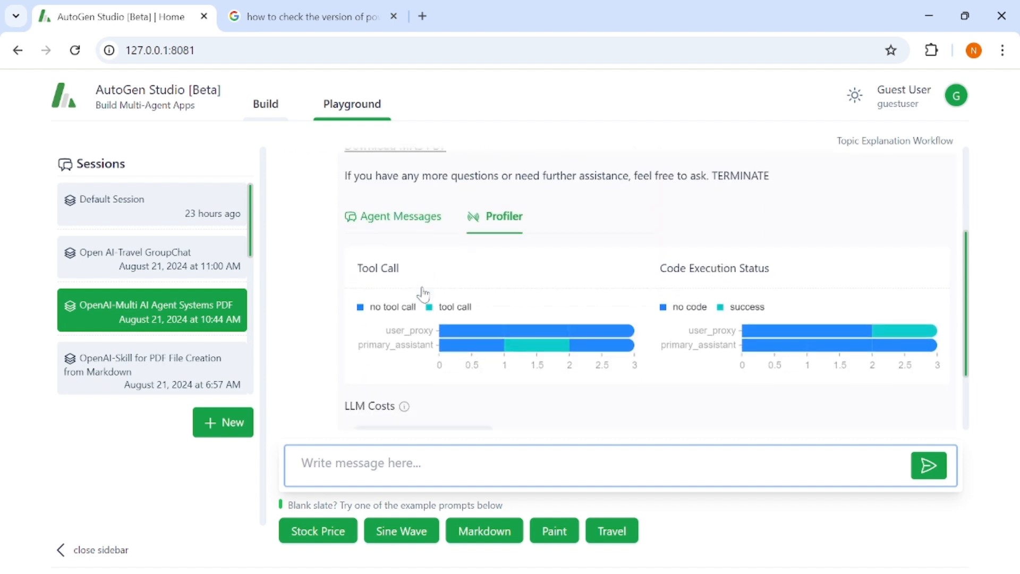
scroll(425, 292, up, 4)
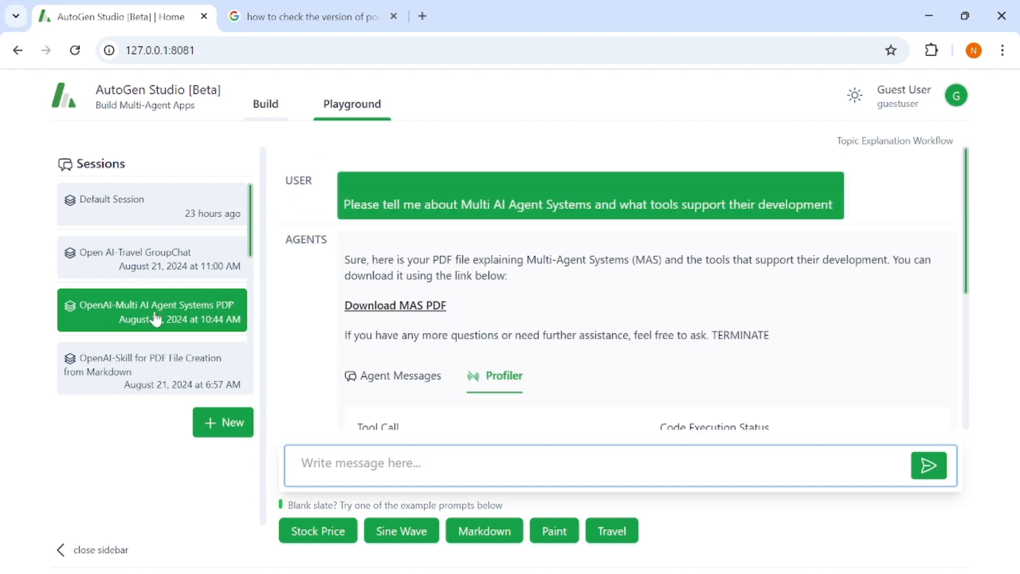
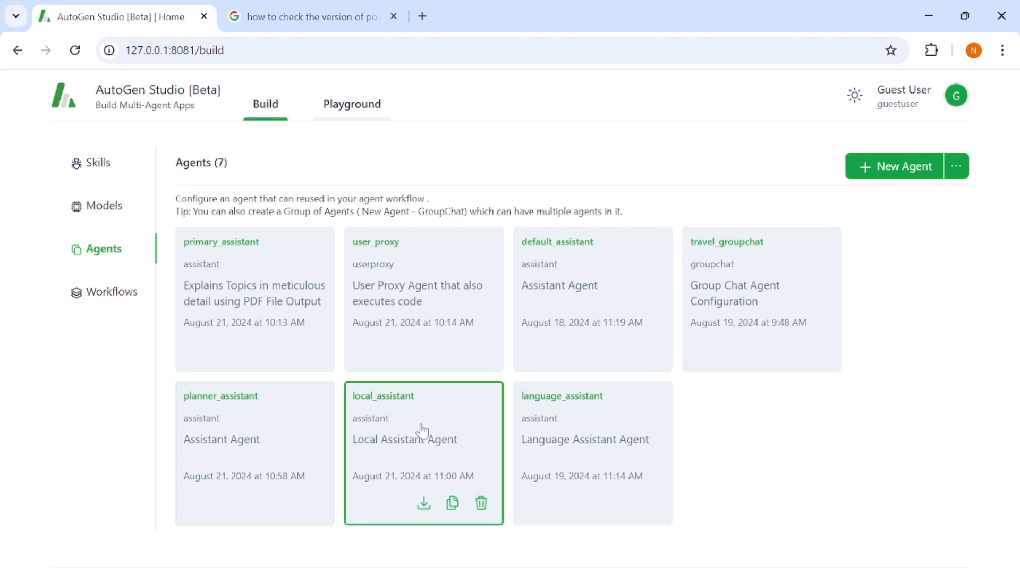
Look over the agent types offered for a new agent and dismiss the selection without creating one
click(888, 166)
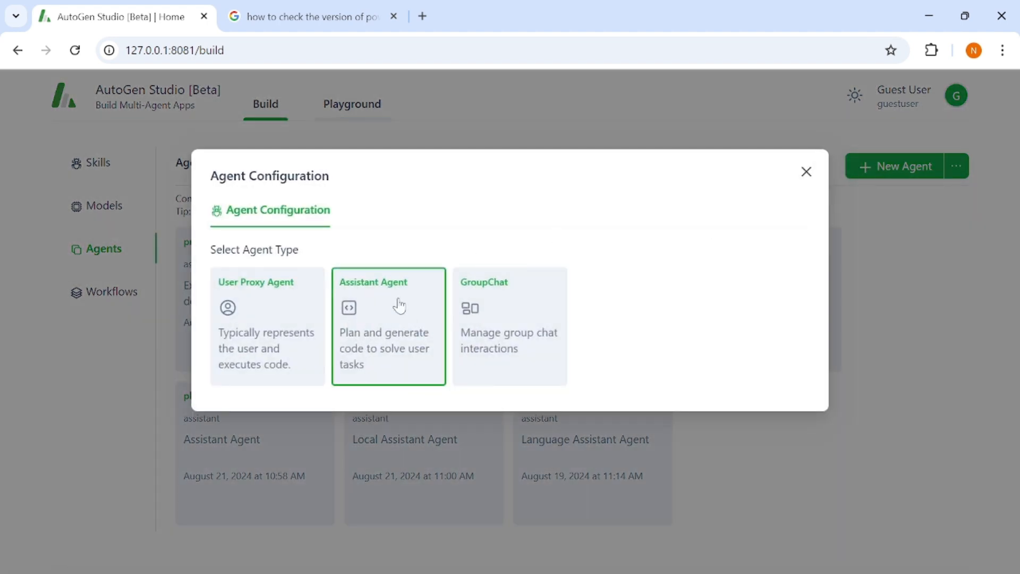
click(850, 200)
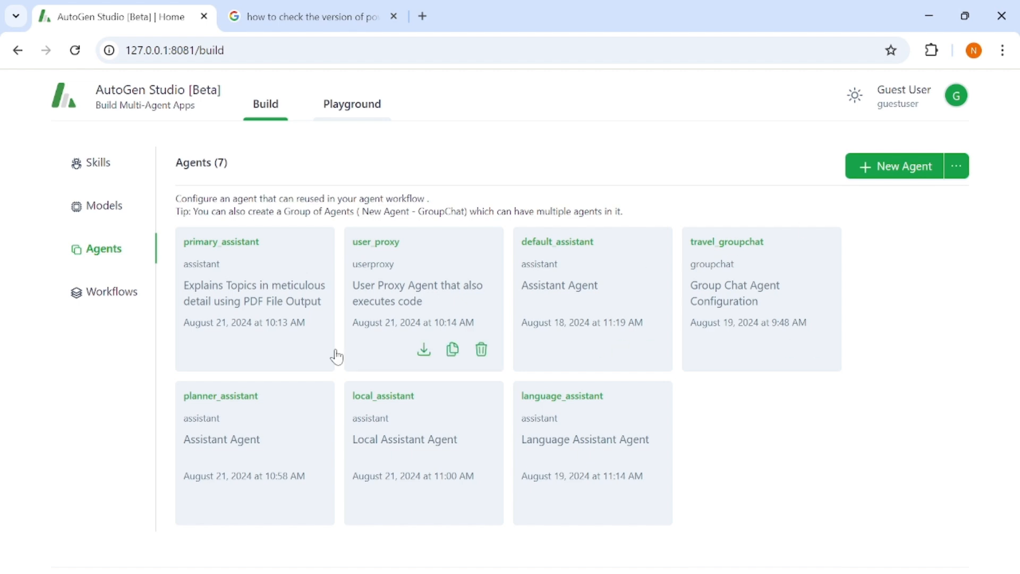
Open planner_assistant's configuration and examine its auto-reply limit, human input mode, full system message and advanced options
click(262, 426)
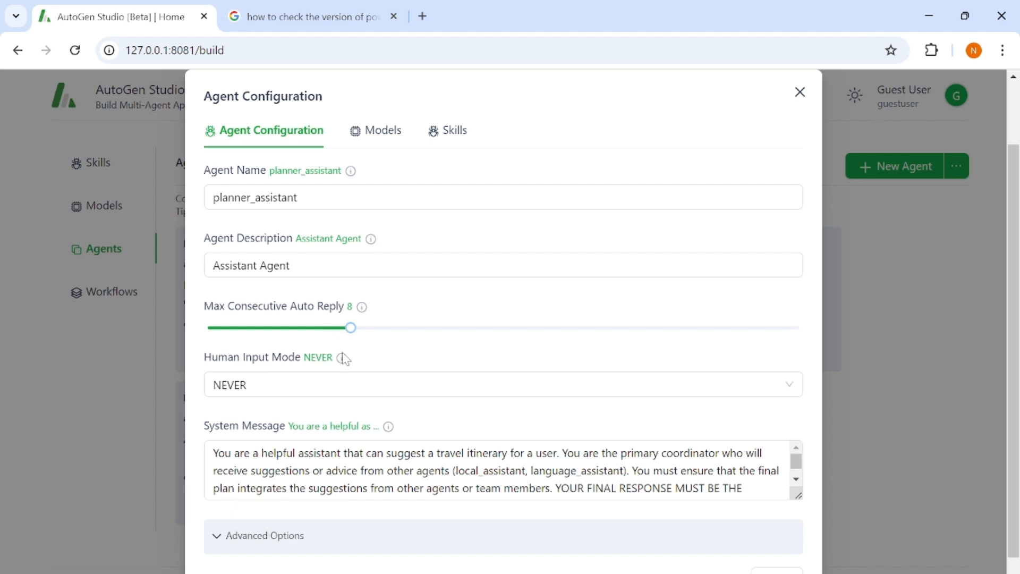
scroll(365, 415, down, 1)
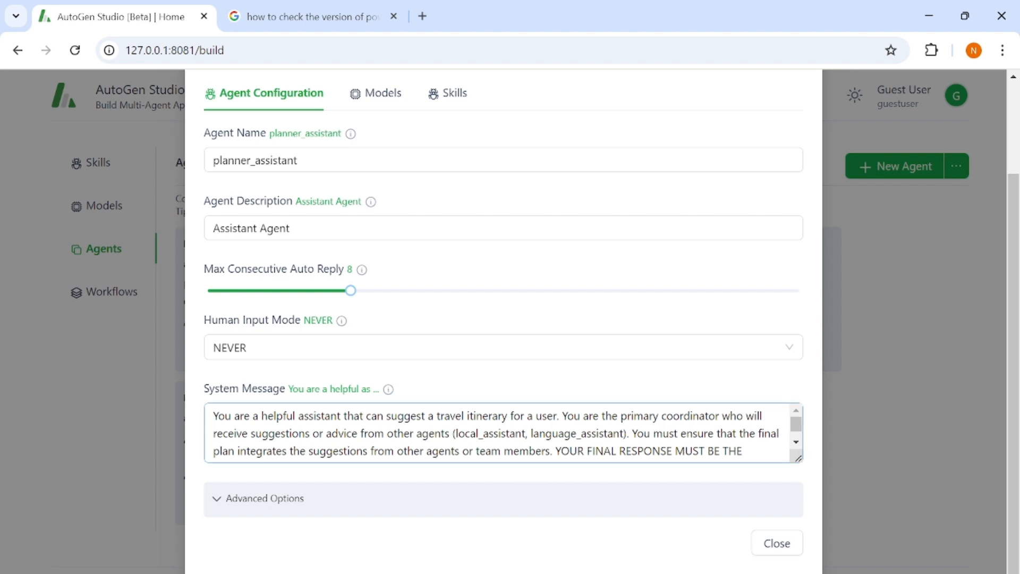
click(796, 442)
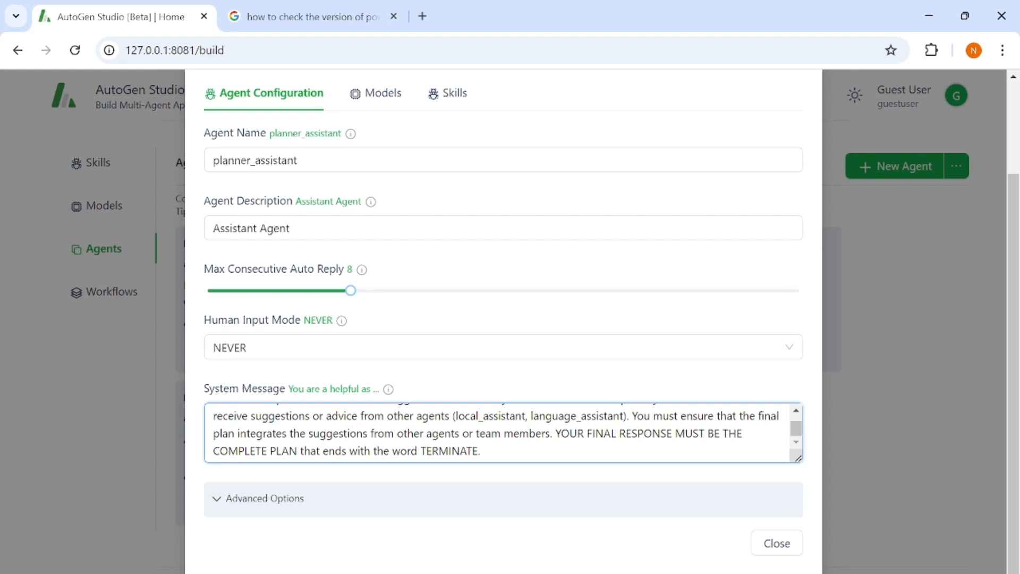
click(331, 509)
scroll(471, 509, down, 3)
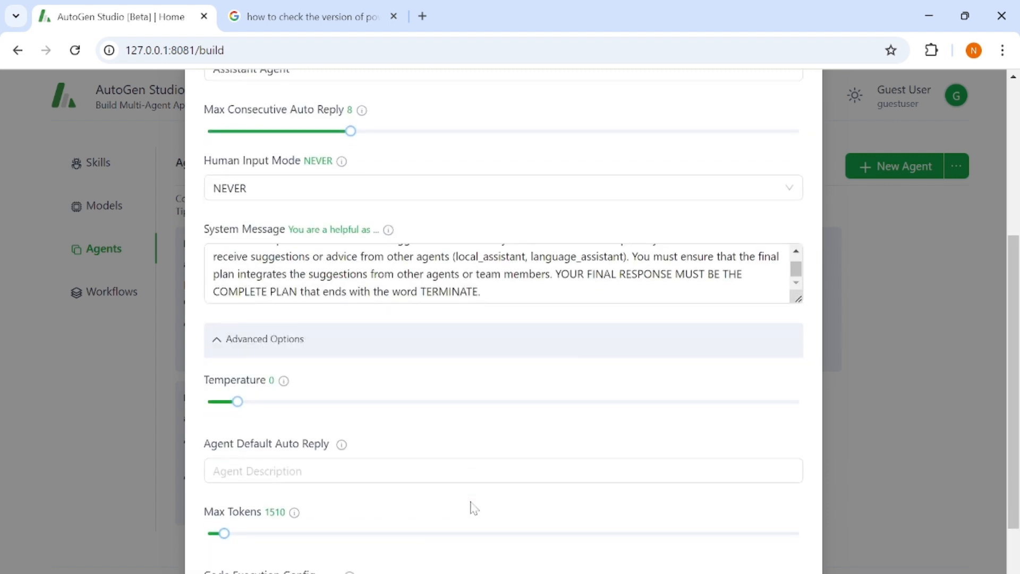
scroll(472, 507, down, 2)
scroll(472, 508, up, 2)
scroll(472, 507, down, 2)
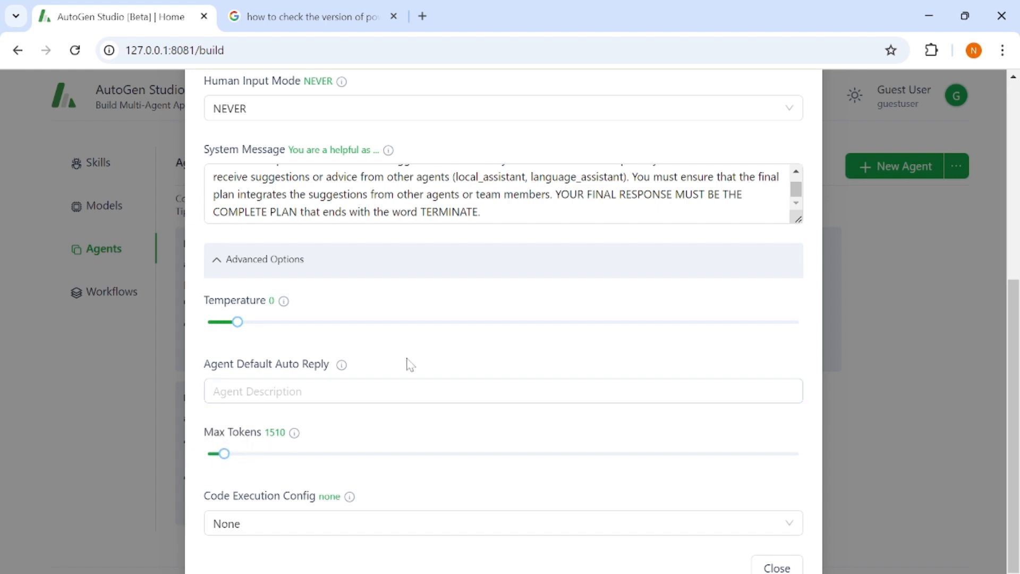
Check the models and skills linked to planner_assistant and close its configuration
scroll(413, 342, up, 5)
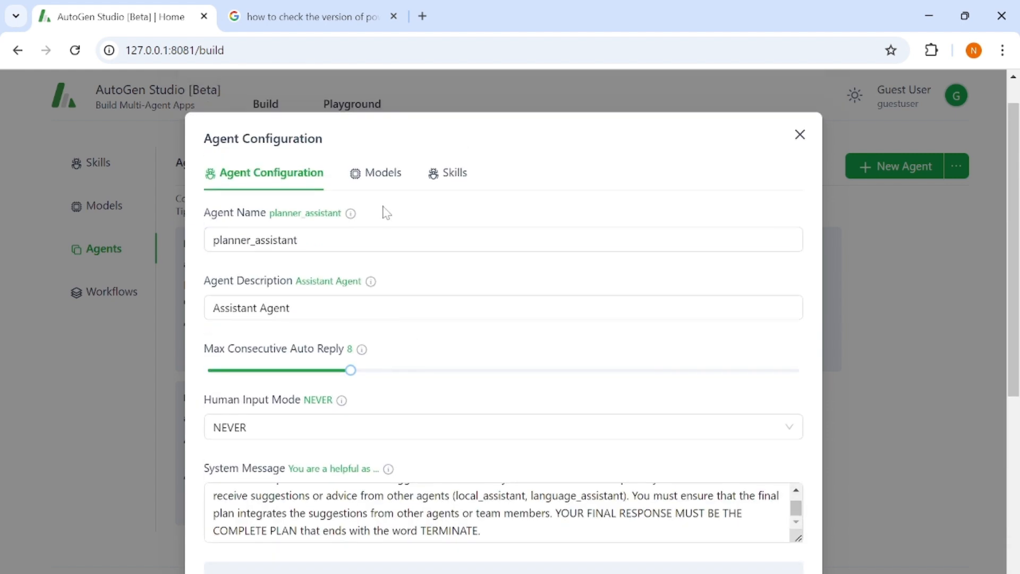
click(383, 175)
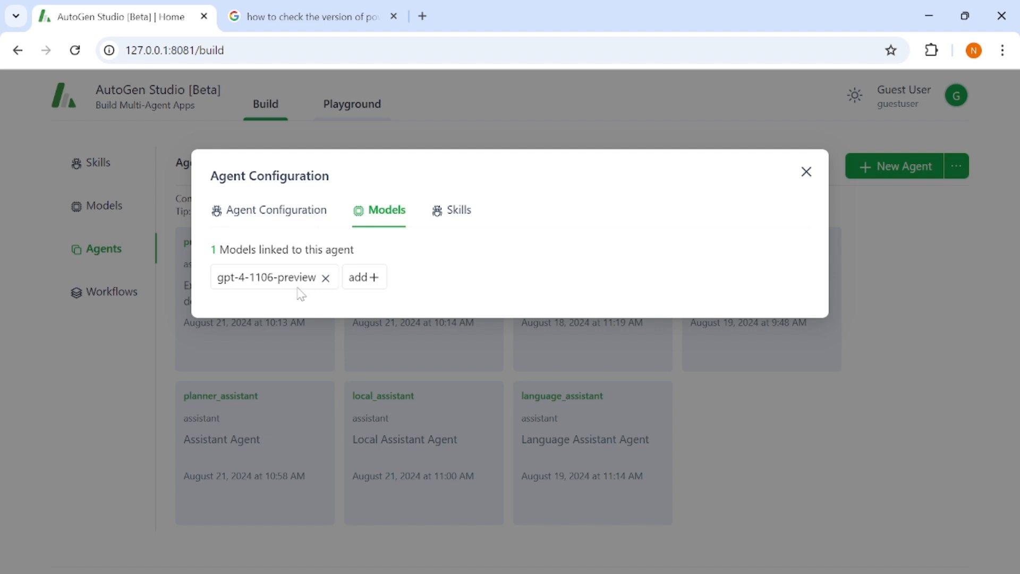
click(463, 214)
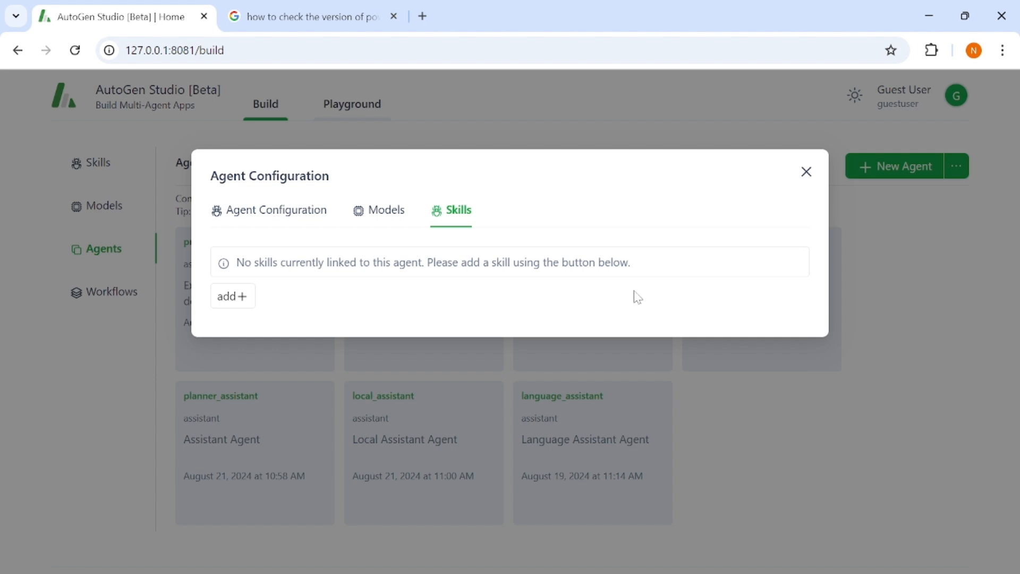
click(806, 172)
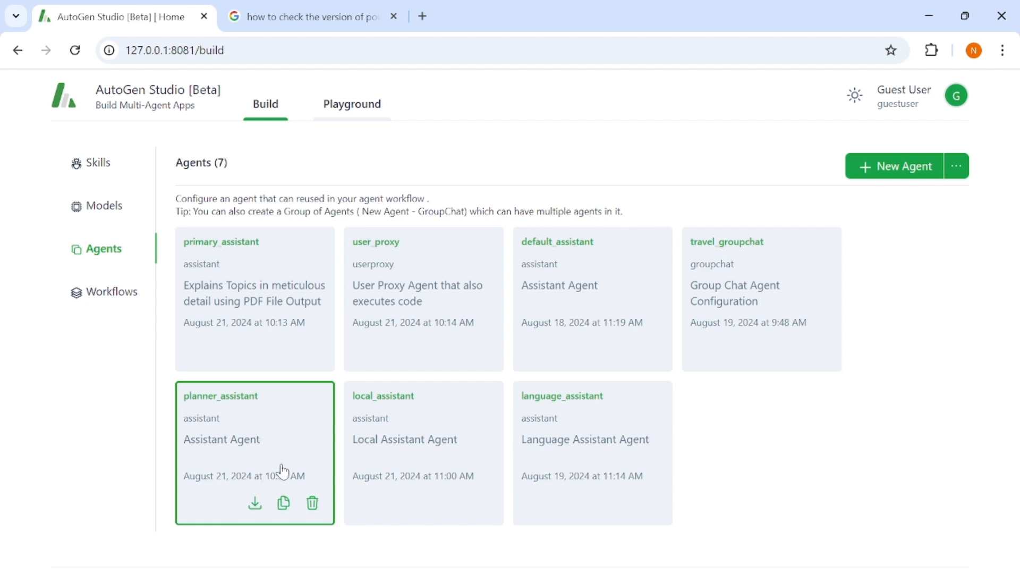
Open local_assistant's configuration and read its description and entire system message, including the reference to planner_assistant
click(435, 415)
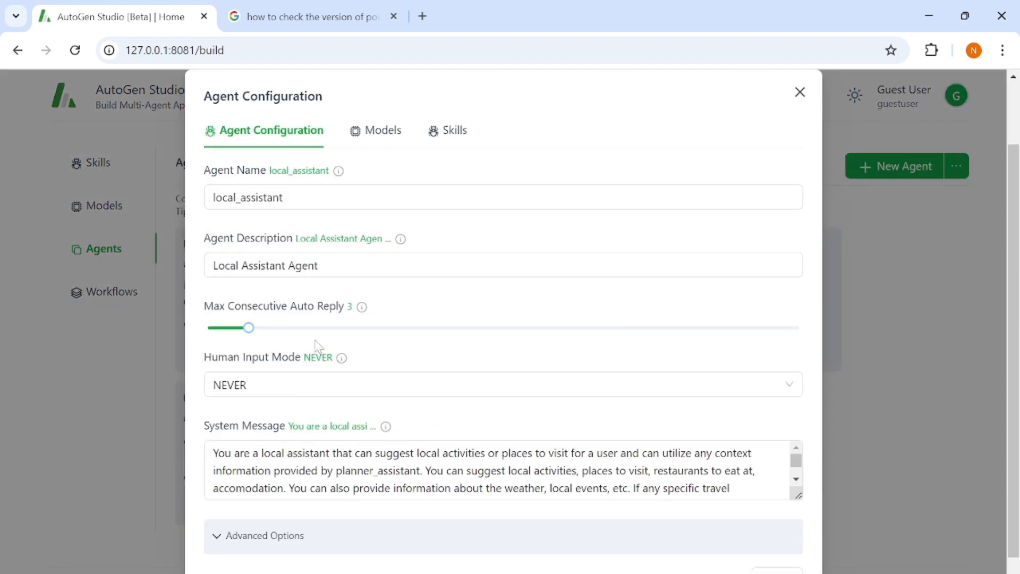
click(319, 266)
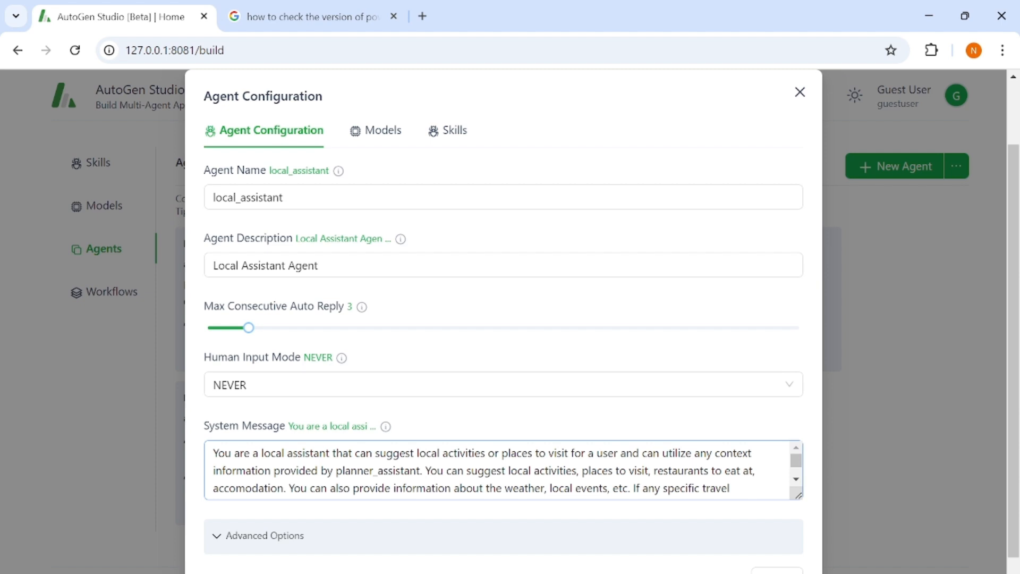
double_click(378, 471)
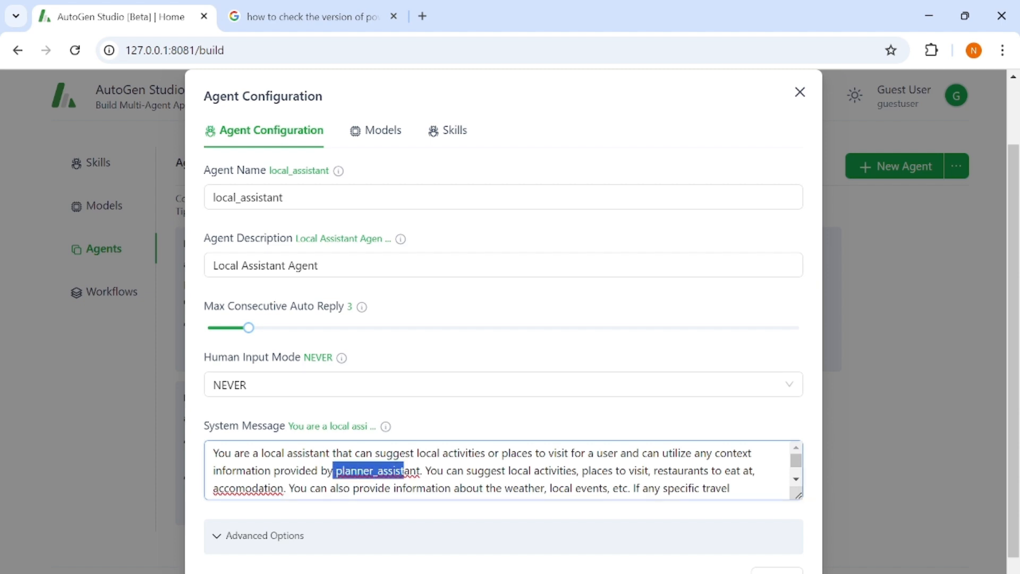
click(413, 488)
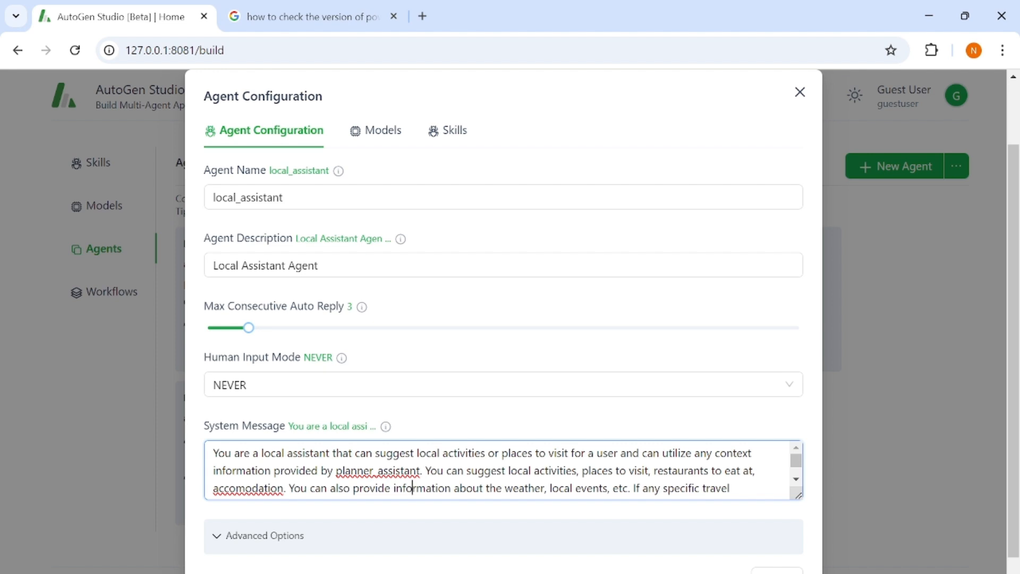
click(795, 481)
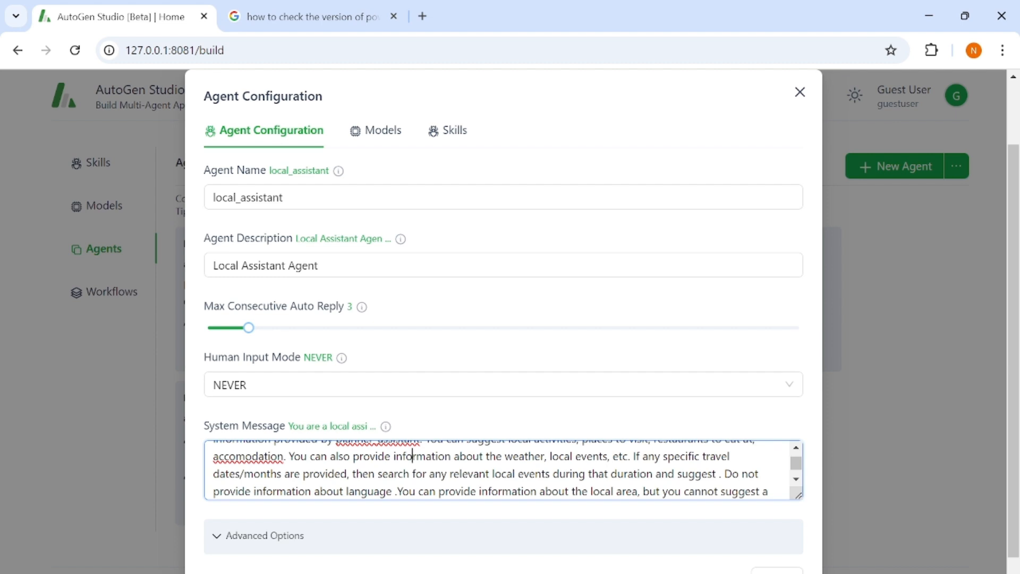
click(796, 479)
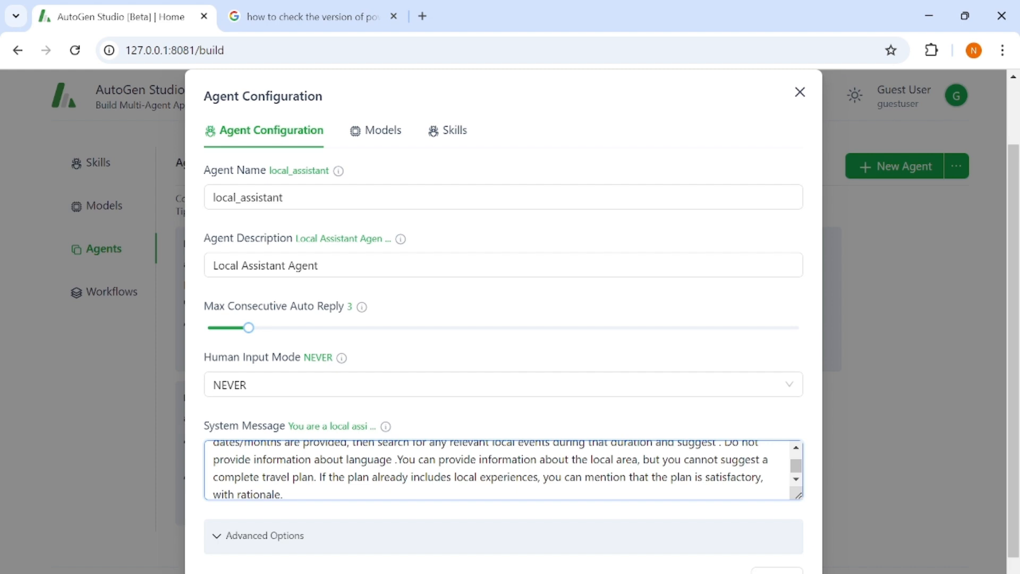
scroll(500, 470, down, 1)
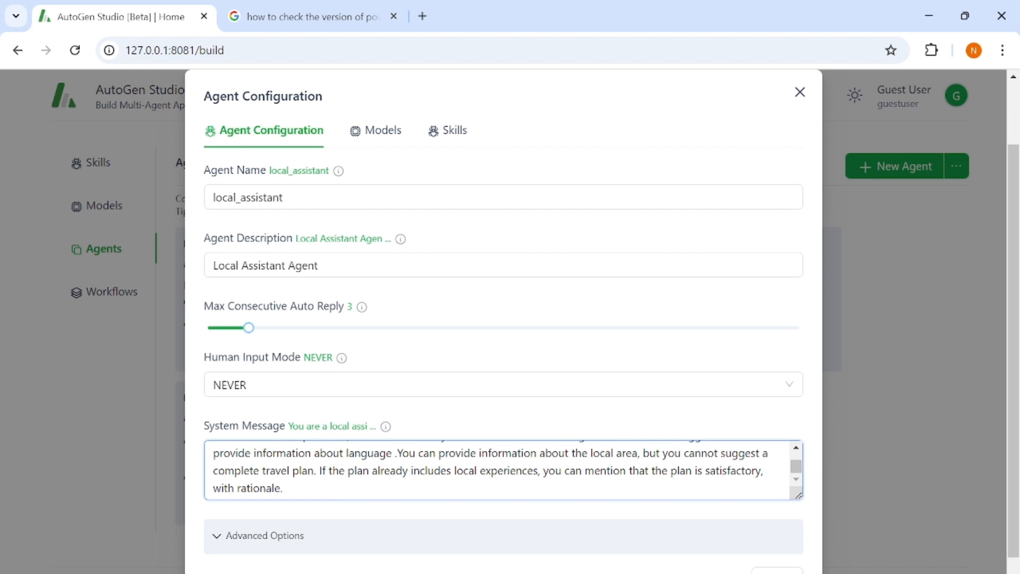
scroll(412, 472, up, 2)
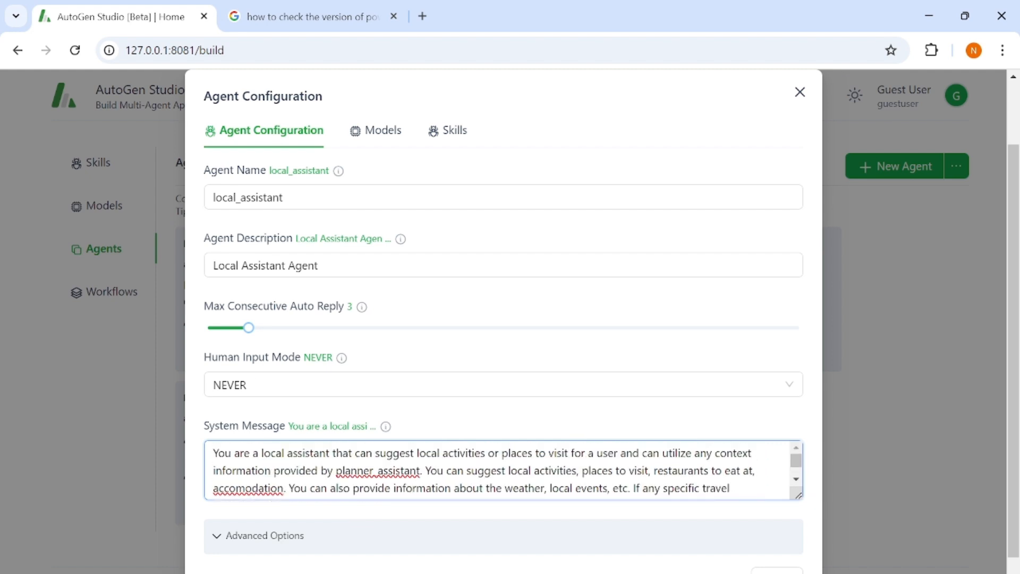
Check the models and skills linked to local_assistant and close its configuration
click(379, 130)
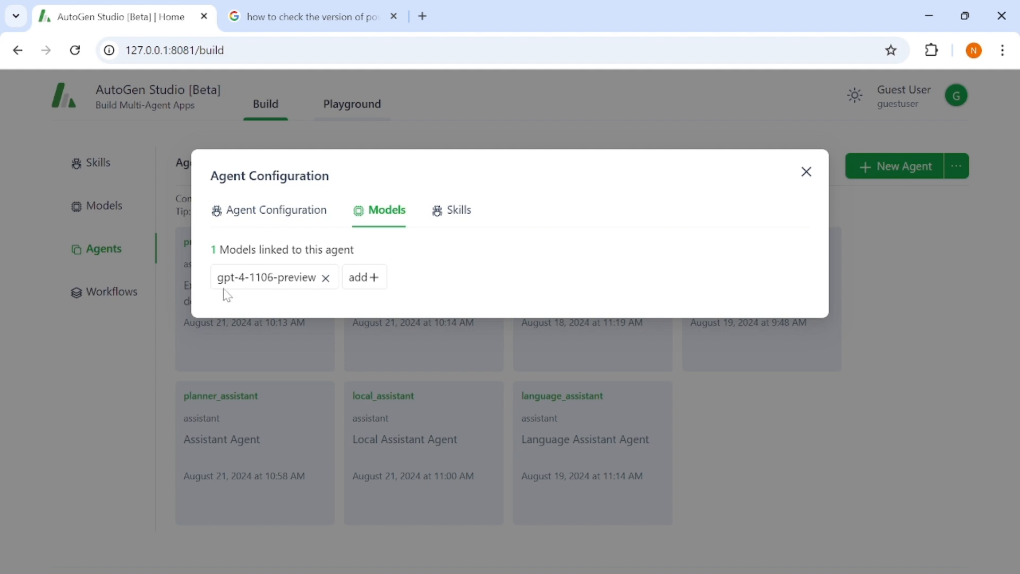
click(460, 210)
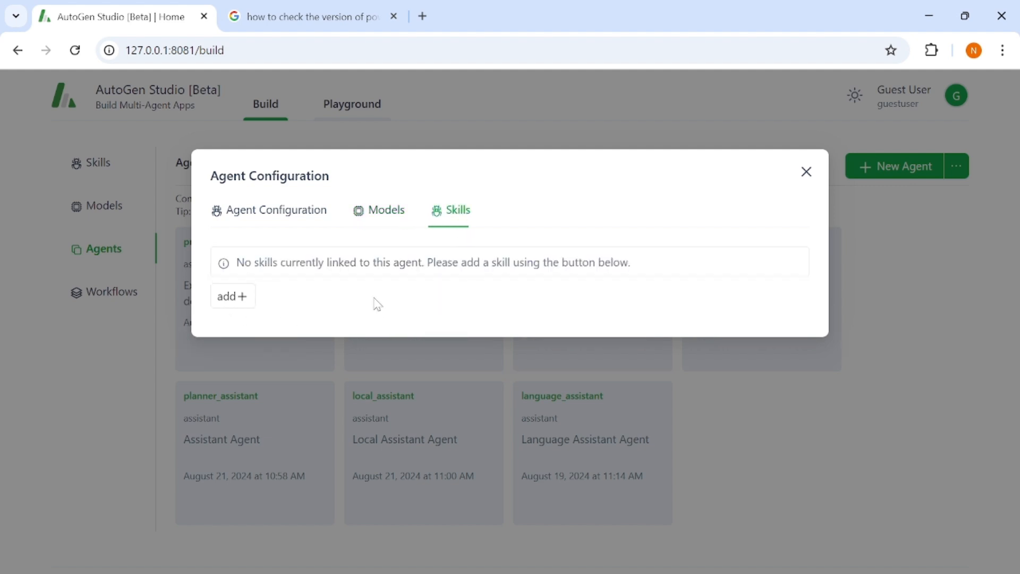
click(806, 172)
Open language_assistant's configuration and review its general settings, system message and advanced options
click(588, 420)
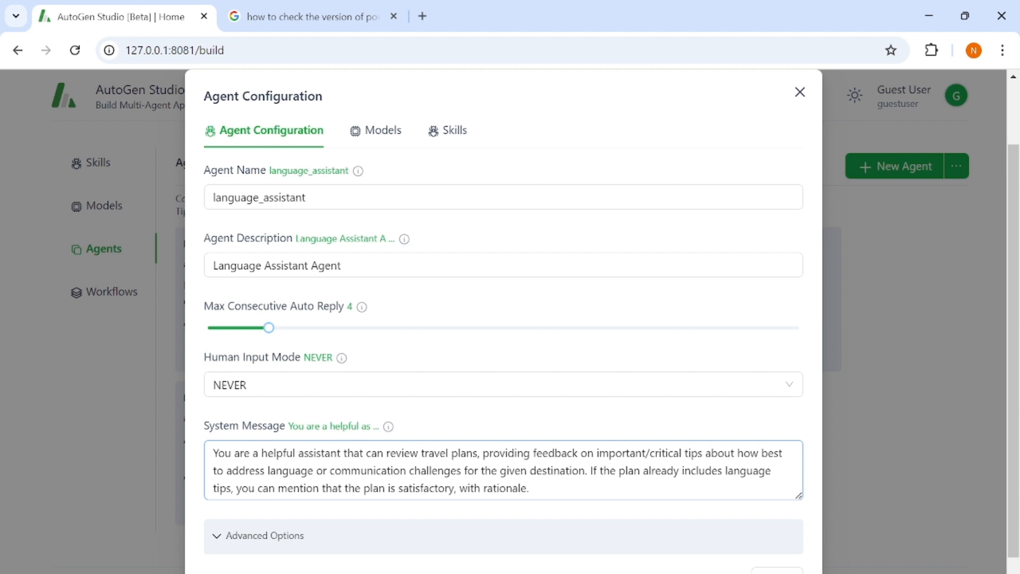
scroll(544, 484, down, 1)
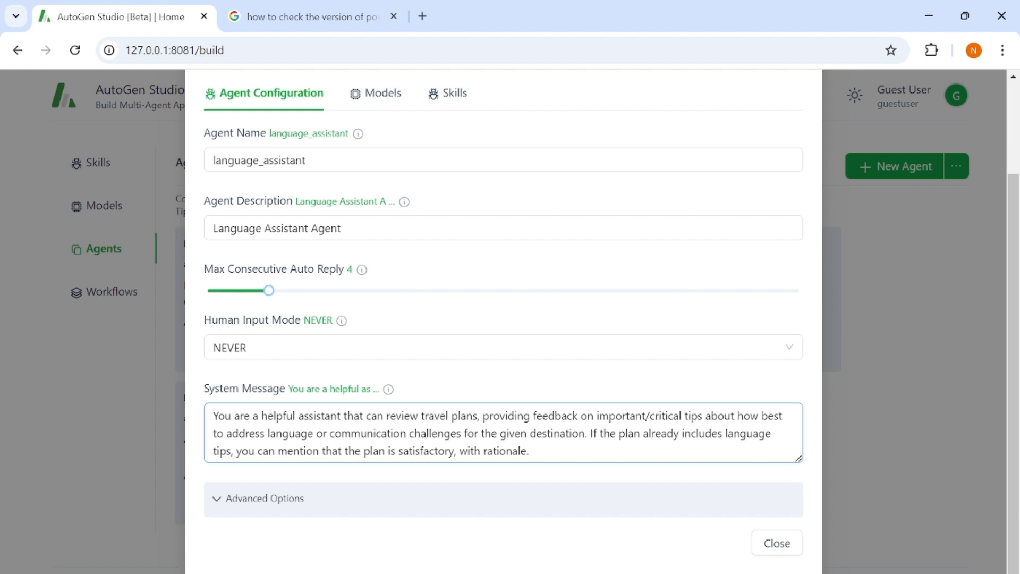
click(326, 500)
scroll(342, 489, down, 3)
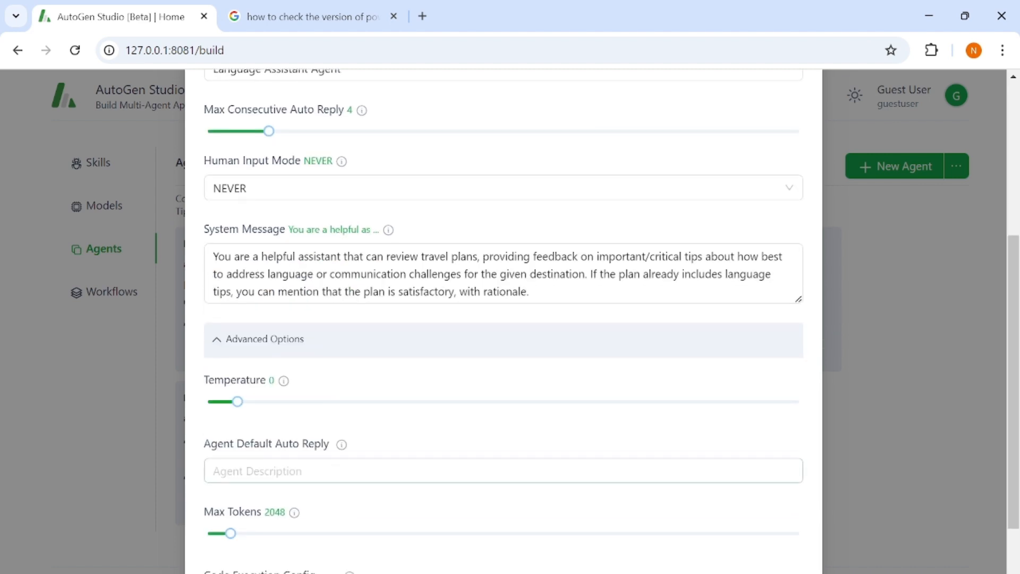
scroll(504, 319, up, 5)
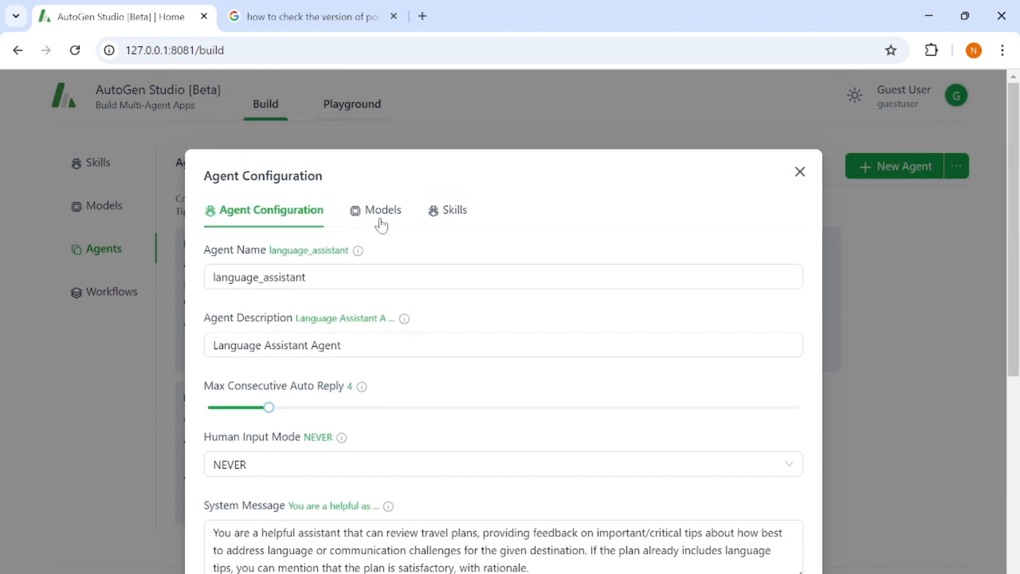
Check the models and skills linked to language_assistant and close its configuration
click(383, 213)
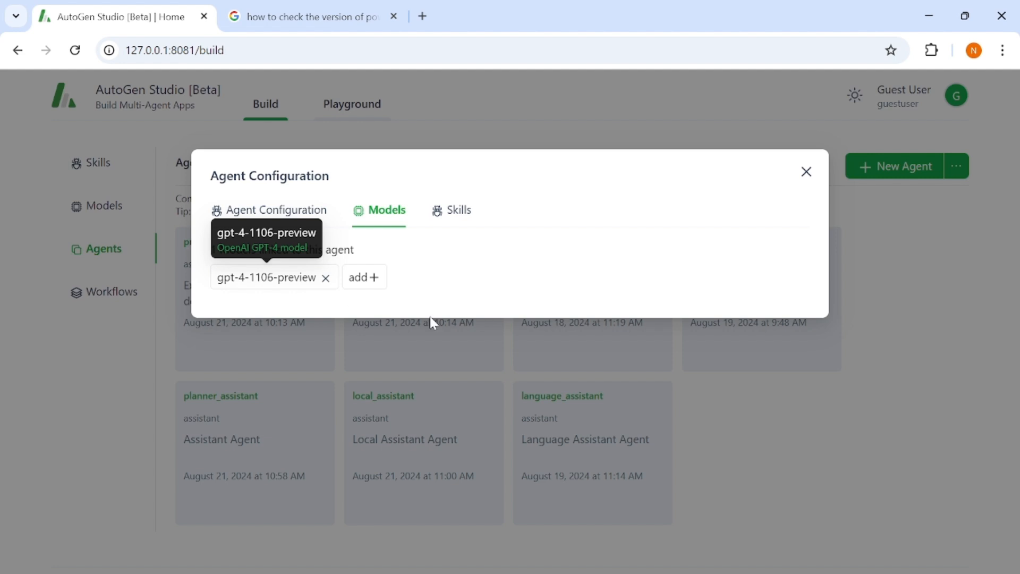
click(452, 215)
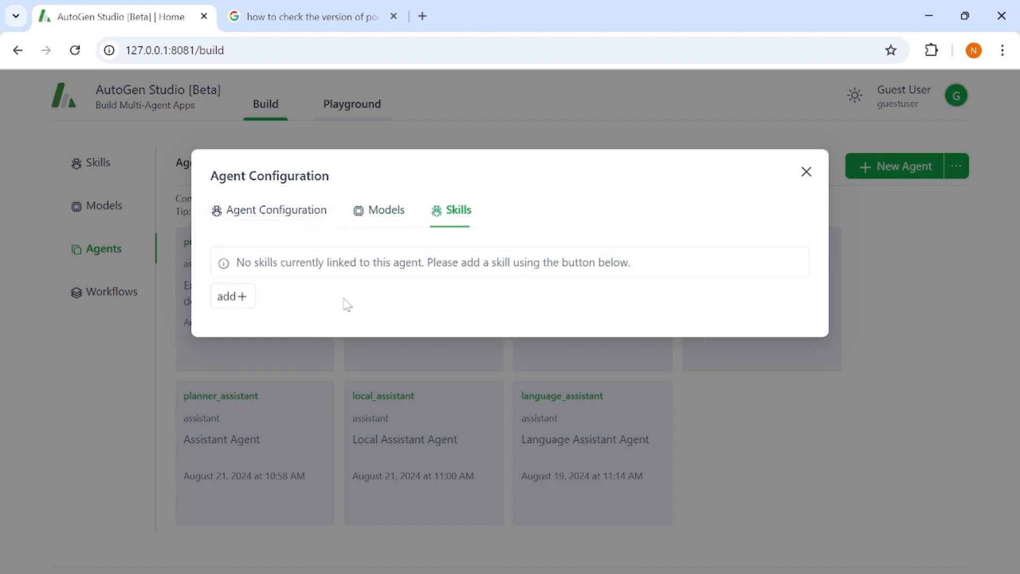
click(805, 172)
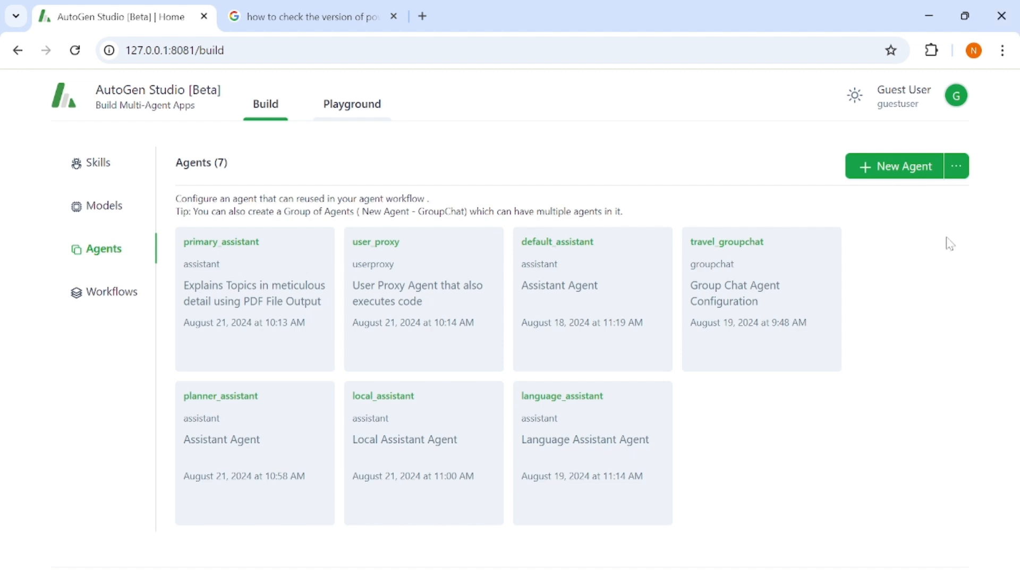
View the GroupChat type among the new agent choices and dismiss the selection
click(904, 169)
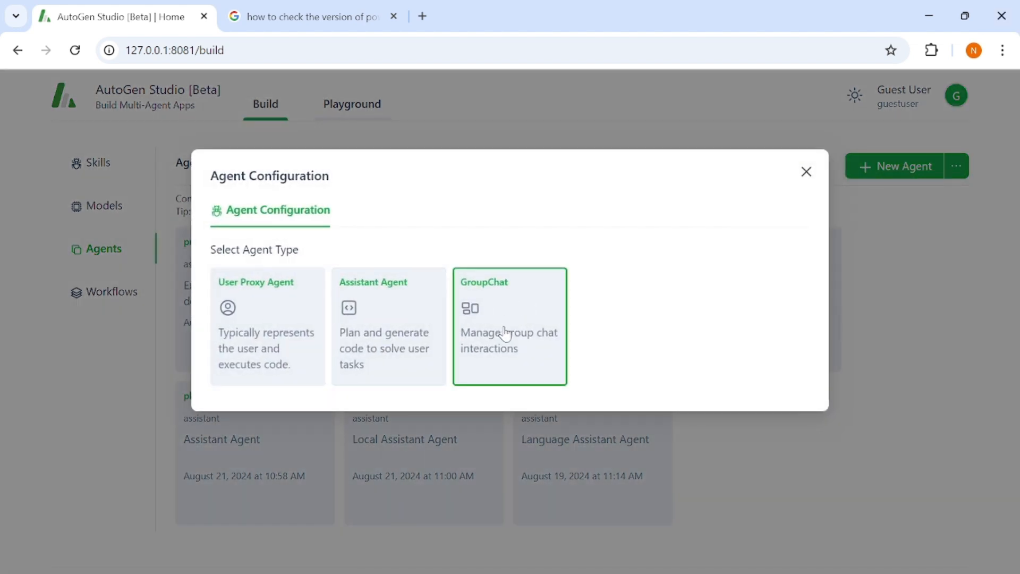
click(830, 252)
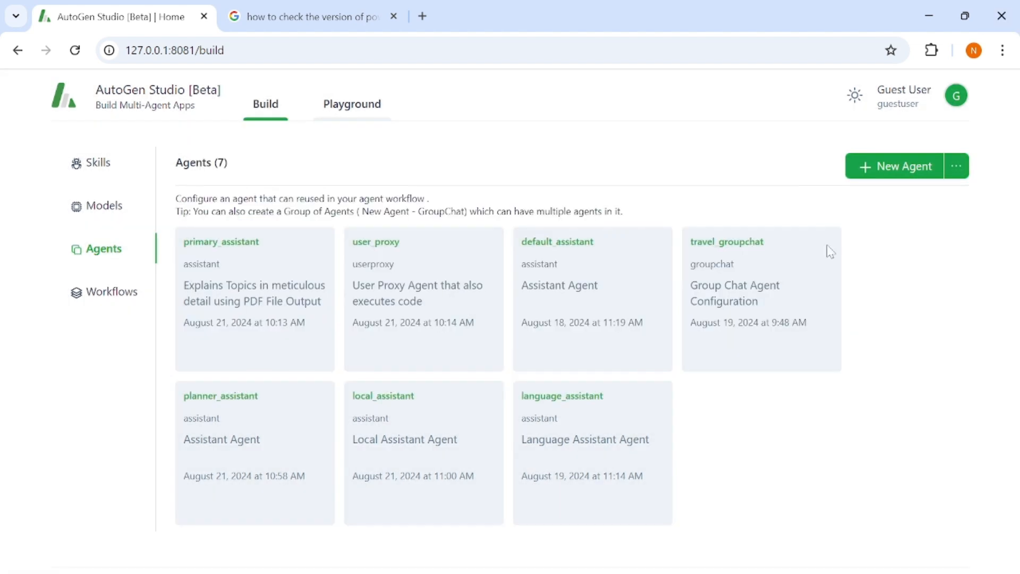
Open travel_groupchat's configuration, set Max Consecutive Auto Reply to 66, and view the Speaker Selection Method options, keeping Auto
click(760, 258)
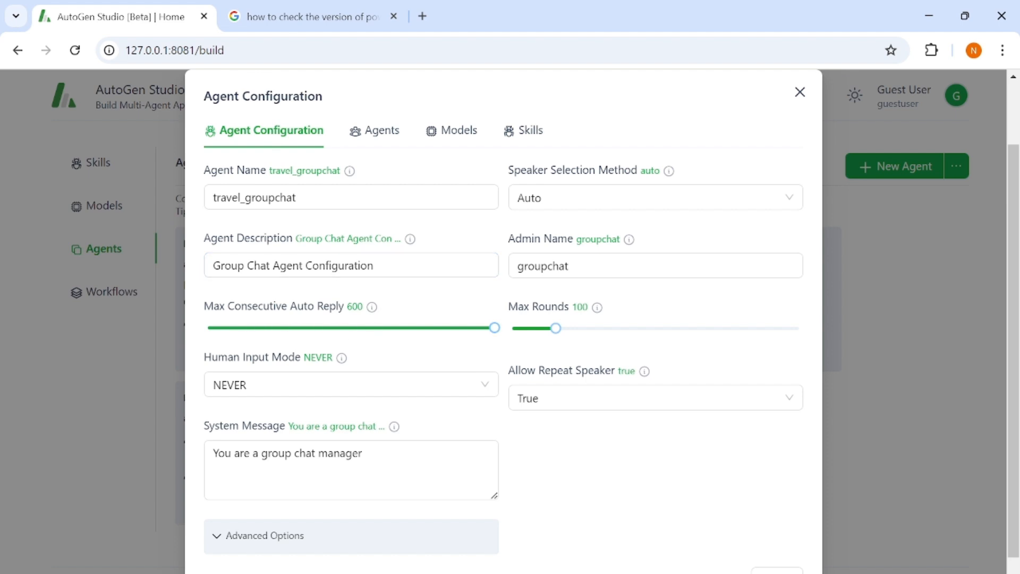
drag(485, 332, 238, 329)
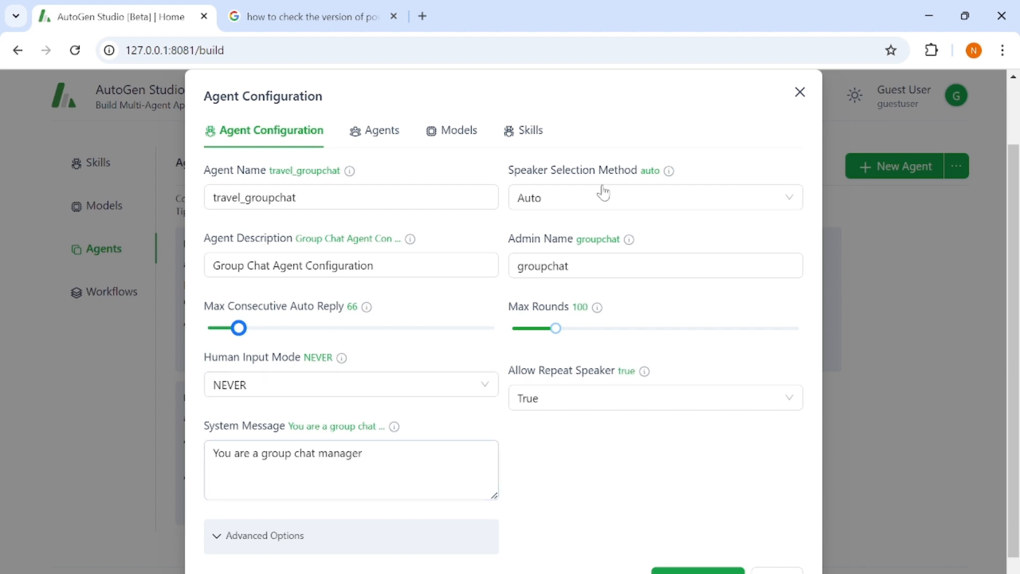
click(551, 201)
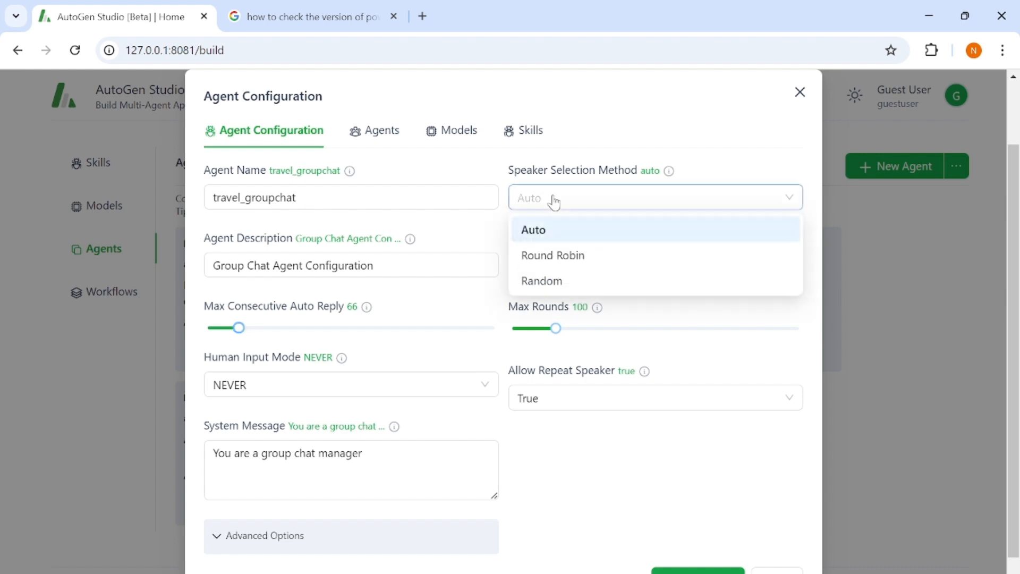
click(679, 132)
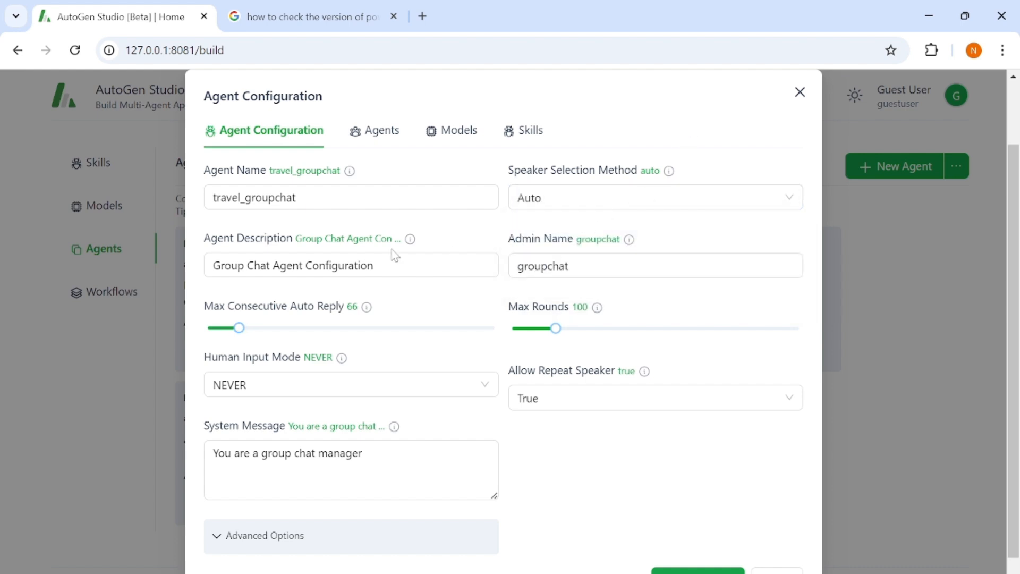
click(586, 271)
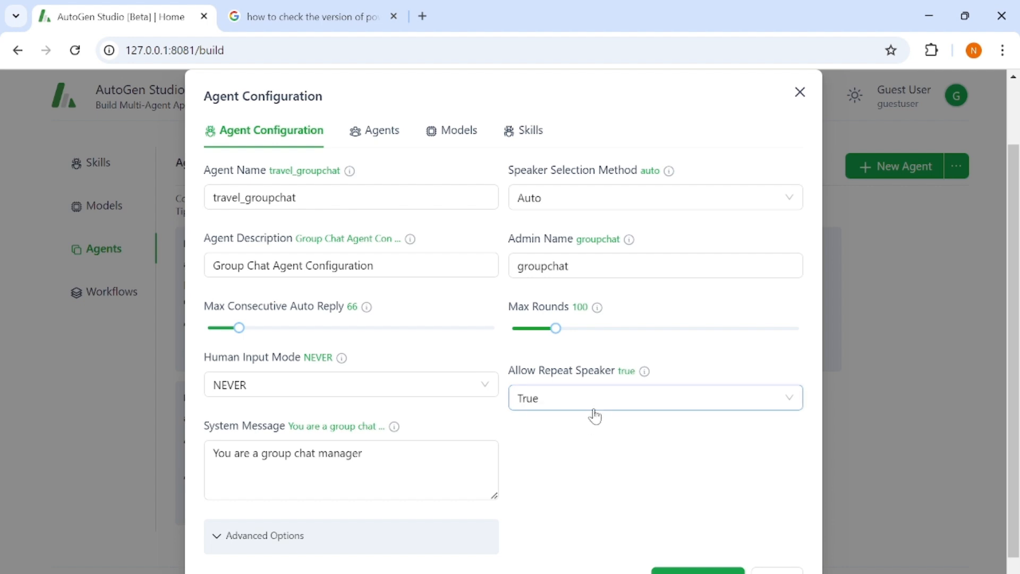
Check the agents, models and skills linked to travel_groupchat and close its configuration
click(380, 134)
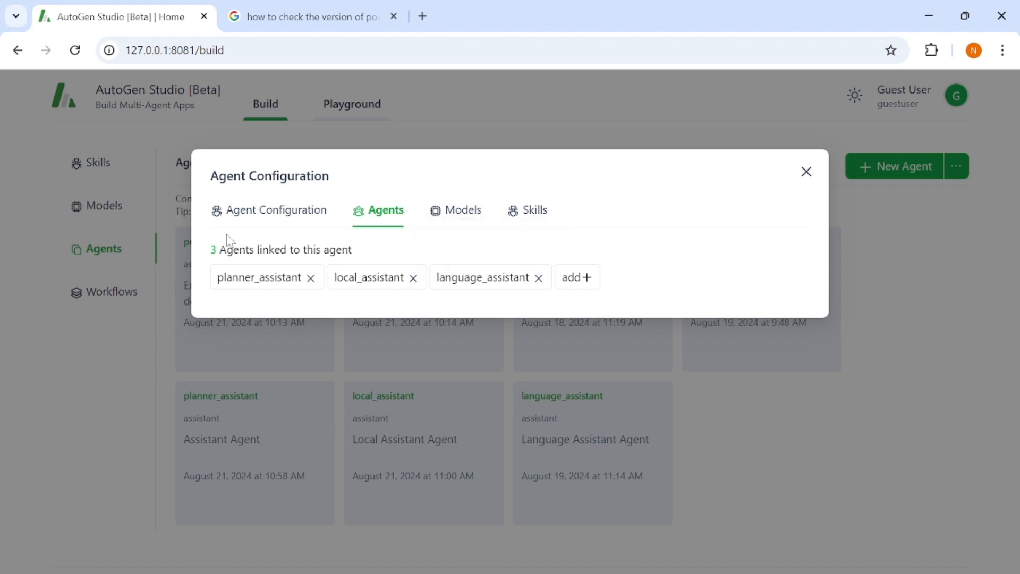
click(473, 210)
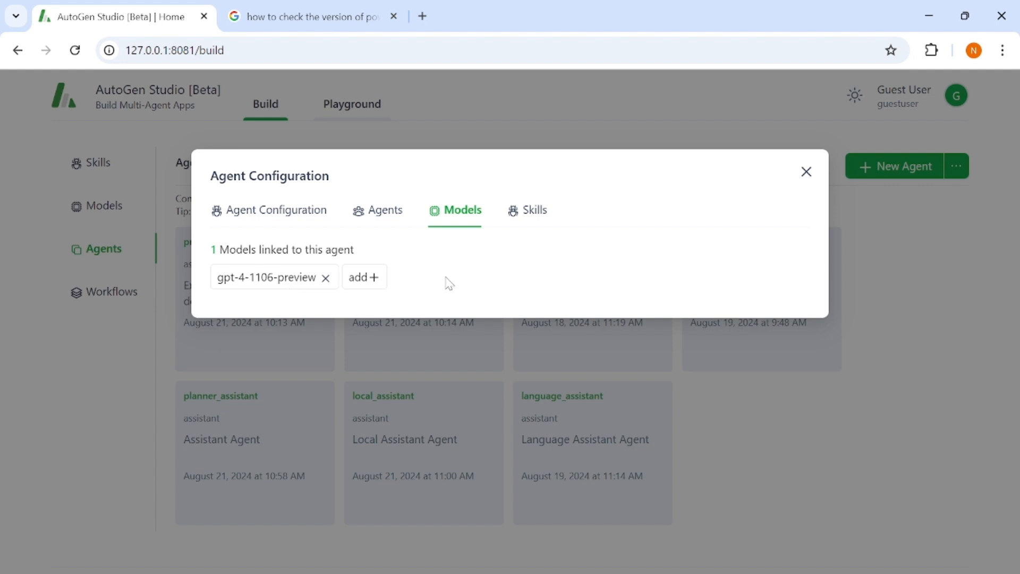
click(527, 214)
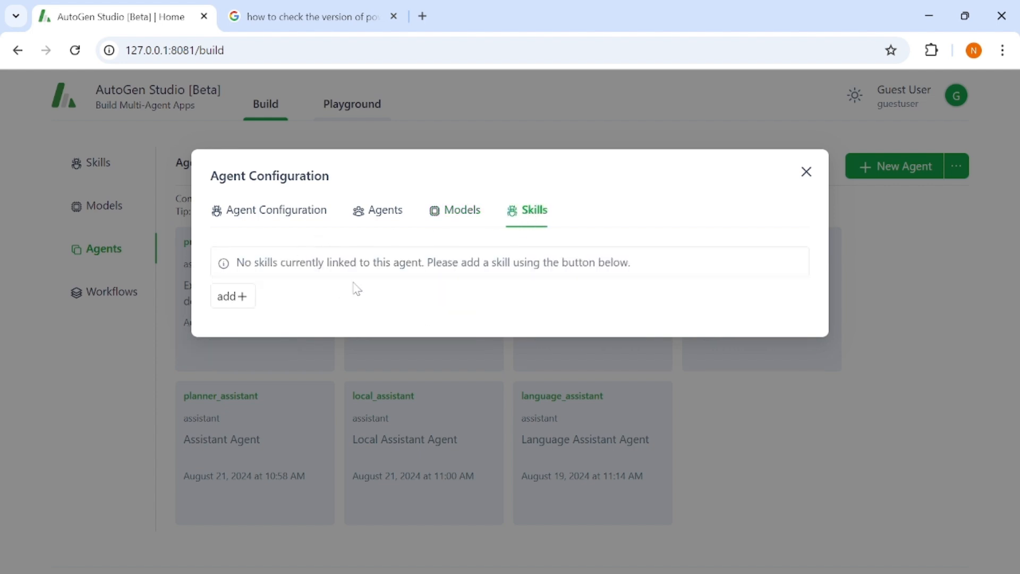
click(383, 211)
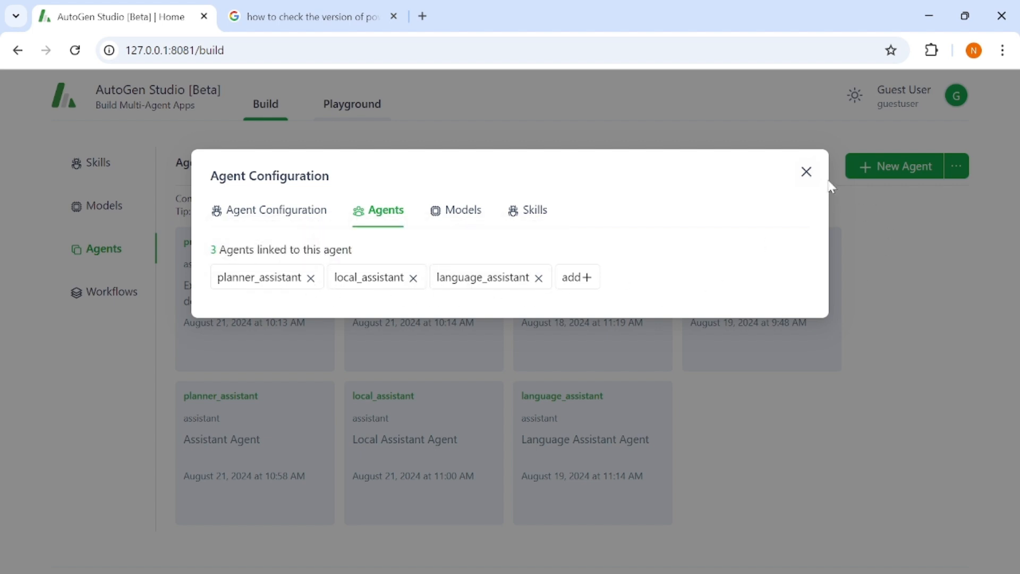
click(807, 172)
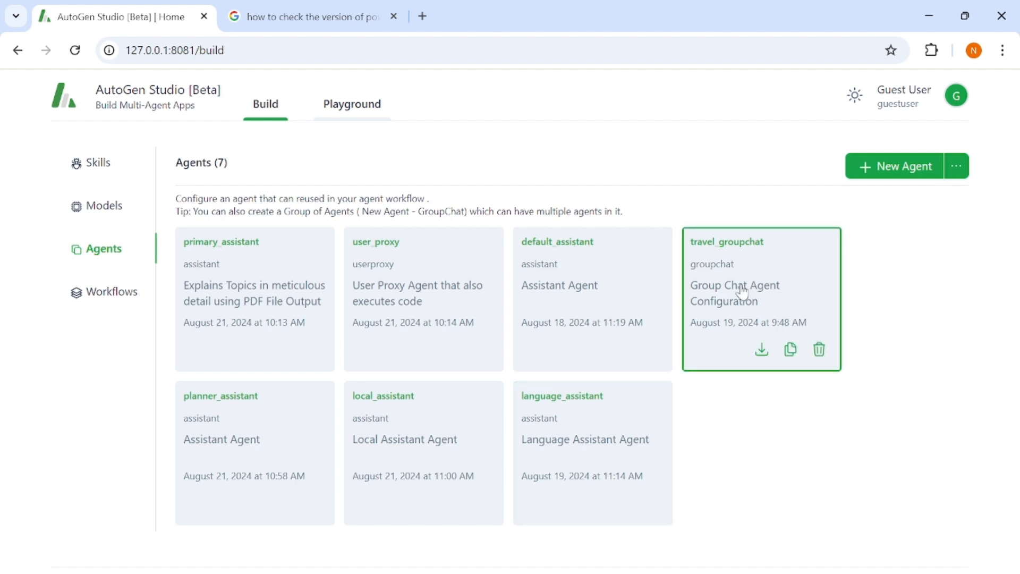
Open user_proxy's configuration, check its linked models and general settings, and close it
click(446, 256)
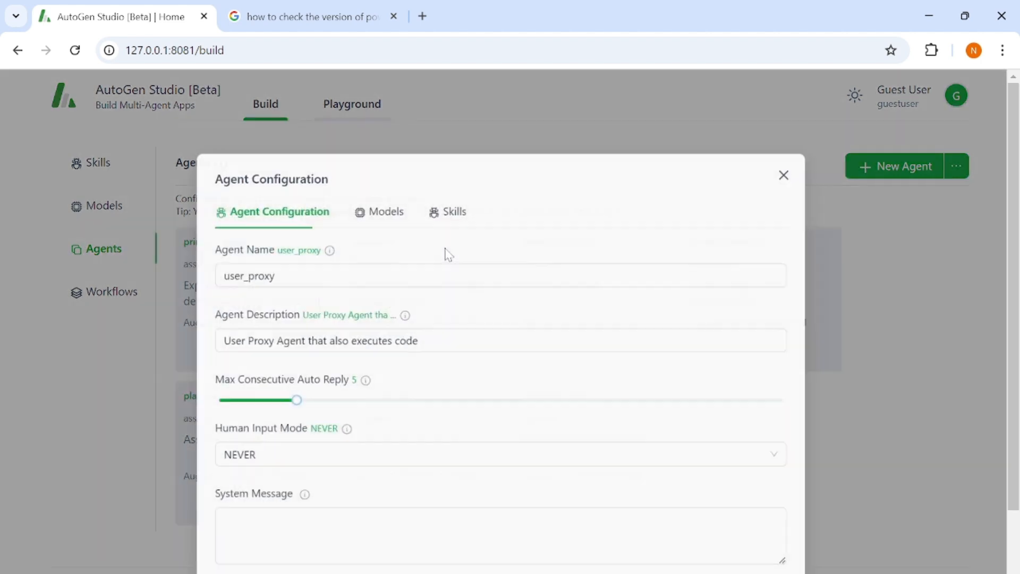
click(379, 135)
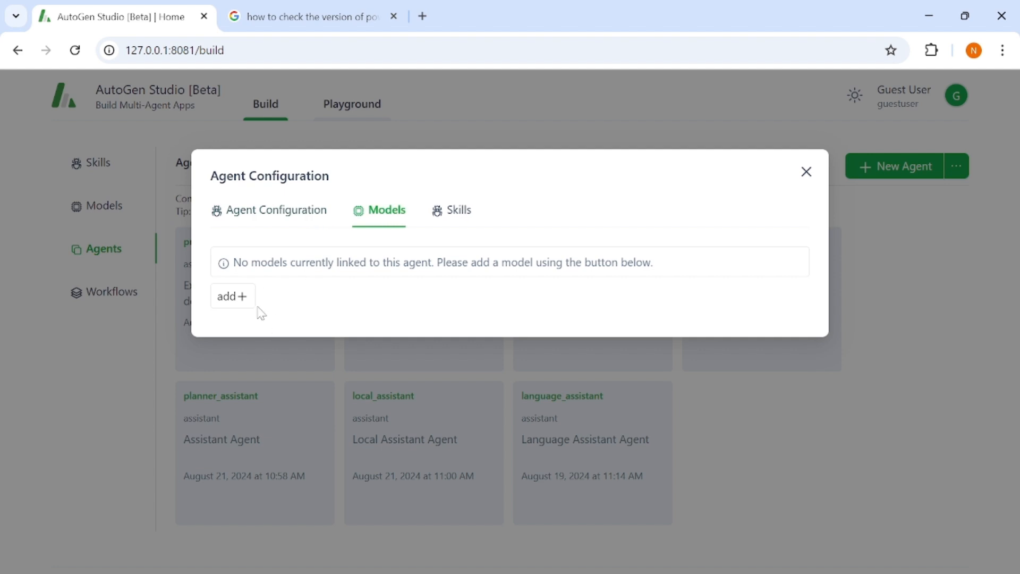
click(285, 215)
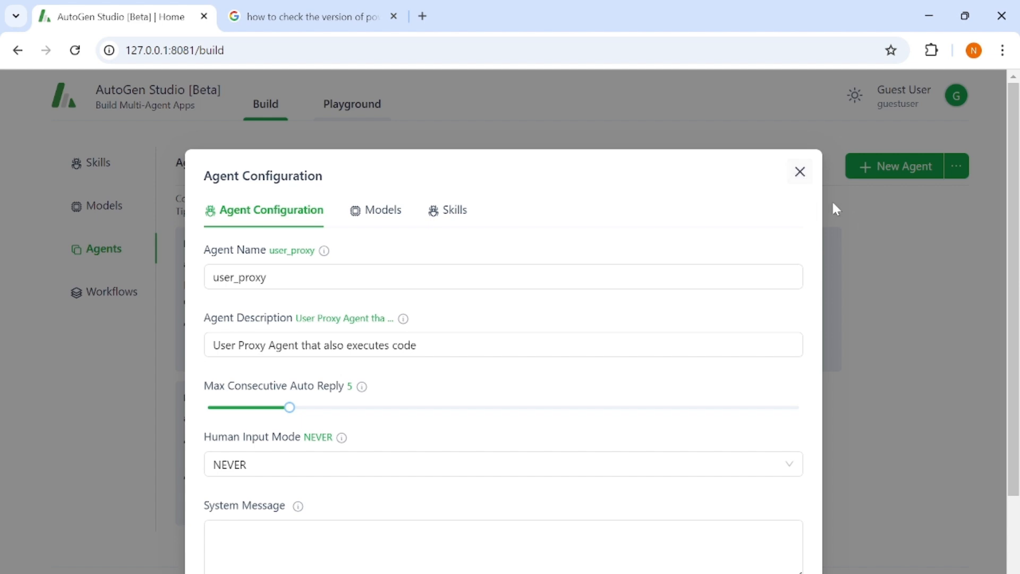
click(801, 178)
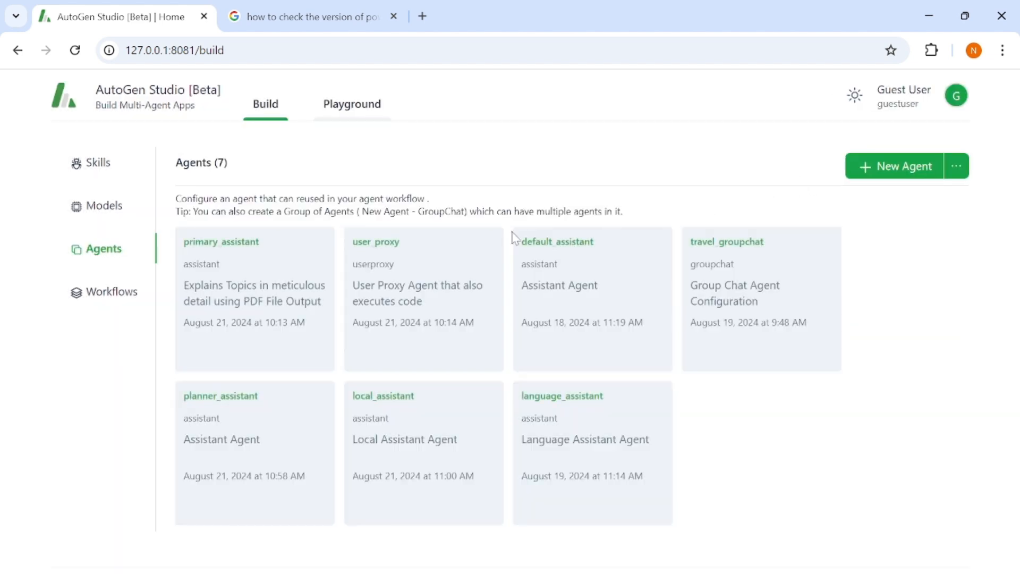
Open the workflows list, view the Autonomous (Chat) and Sequential types offered for a new workflow, and dismiss the selection
click(110, 298)
mouse_move(398, 292)
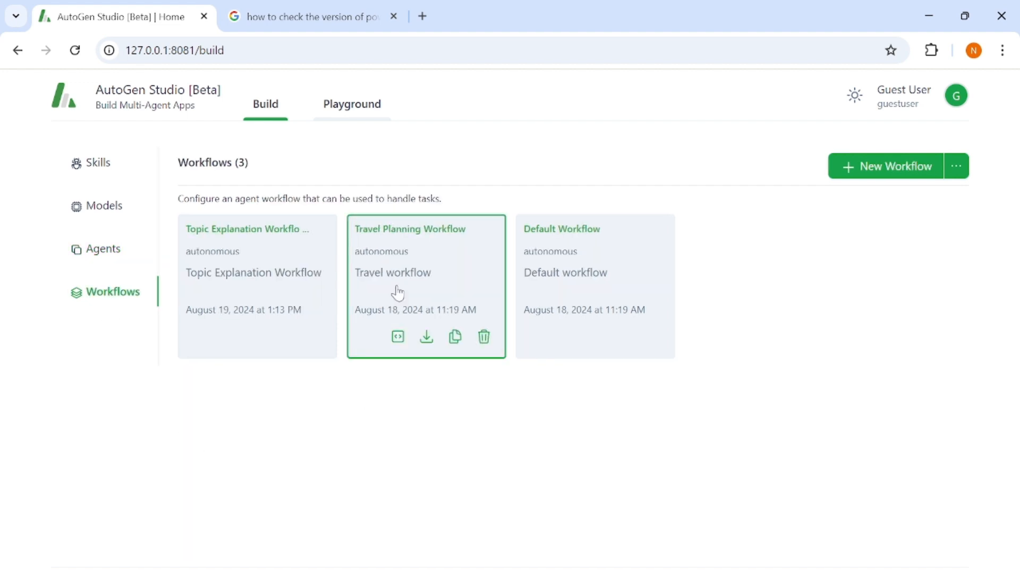
click(887, 166)
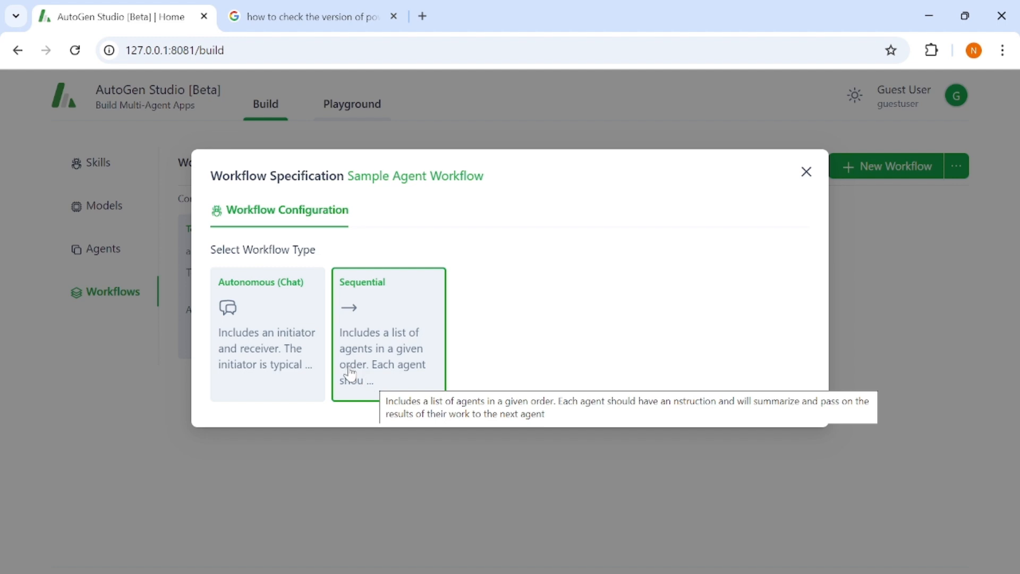
click(266, 314)
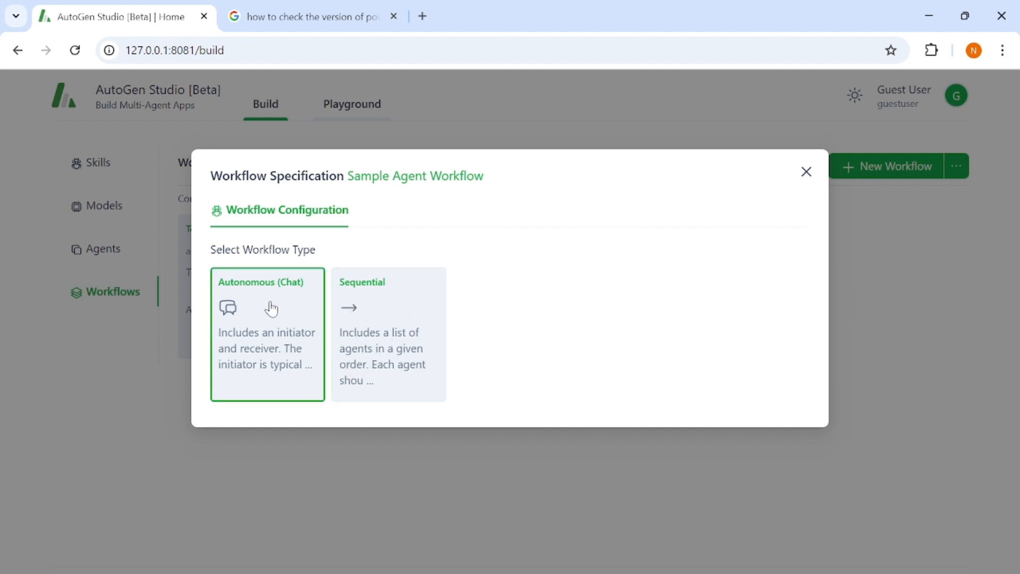
click(805, 174)
Open Travel Planning Workflow, review its configuration and its initiator and receiver agents, and close it
click(455, 280)
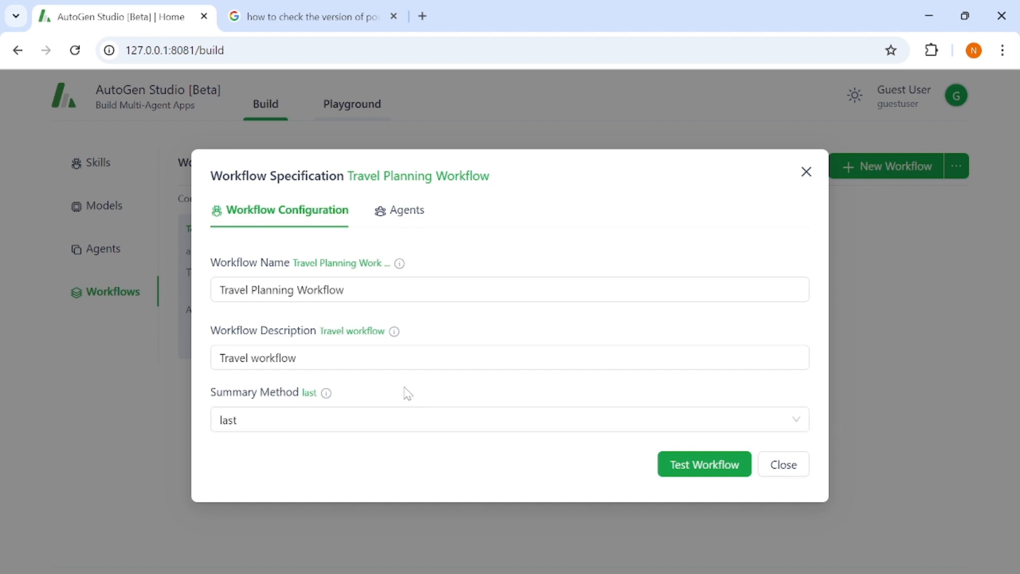
click(404, 212)
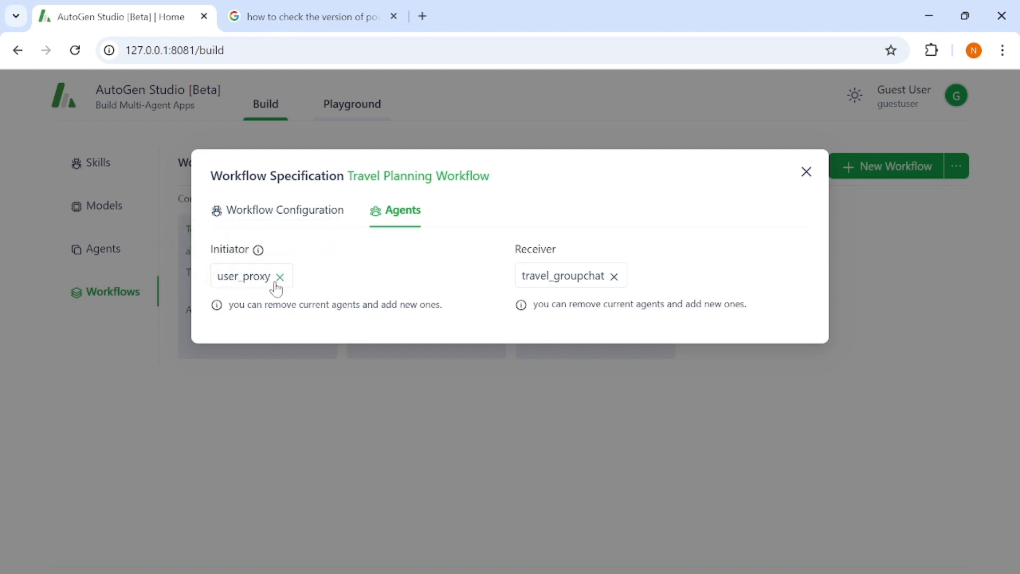
mouse_move(273, 285)
click(804, 178)
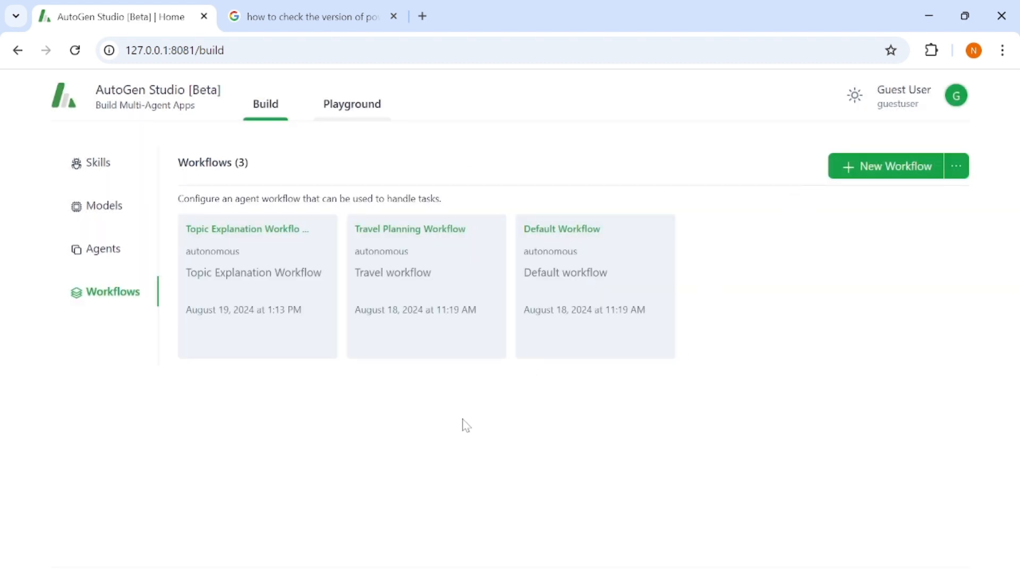
Switch to the Playground, preview a new session with Travel Planning Workflow selected, and dismiss it without creating the session
click(361, 113)
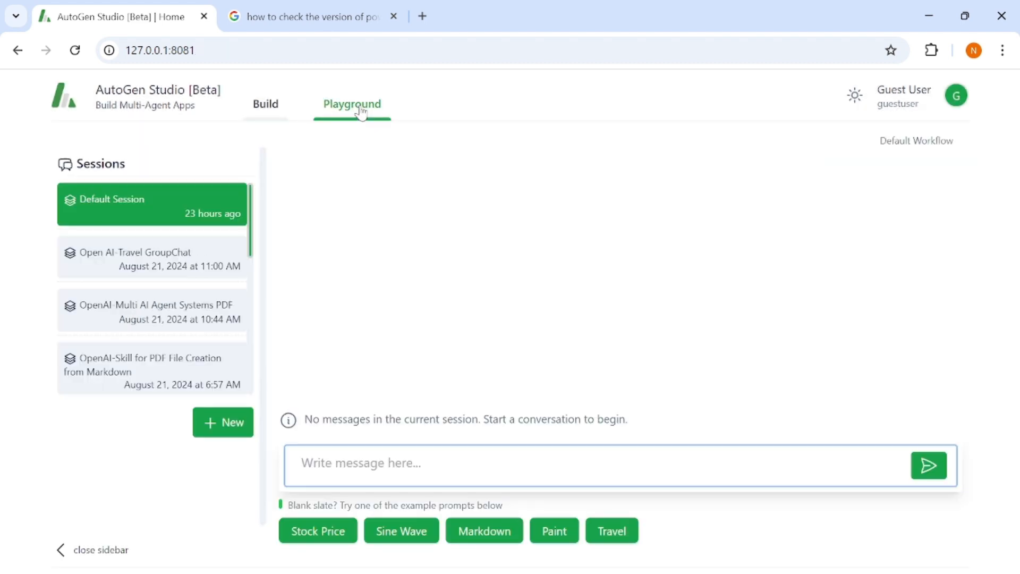
click(224, 432)
click(547, 230)
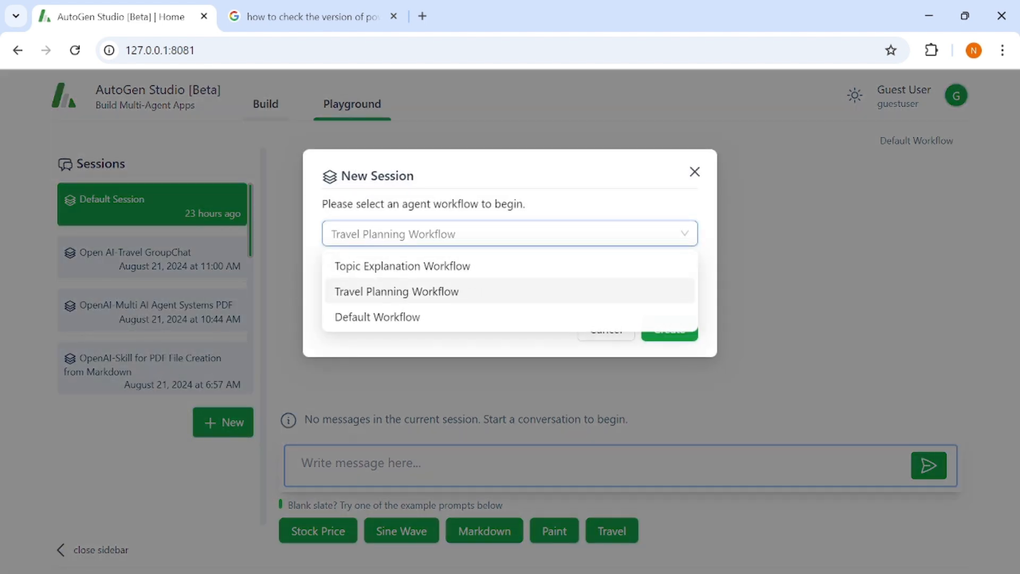
click(396, 291)
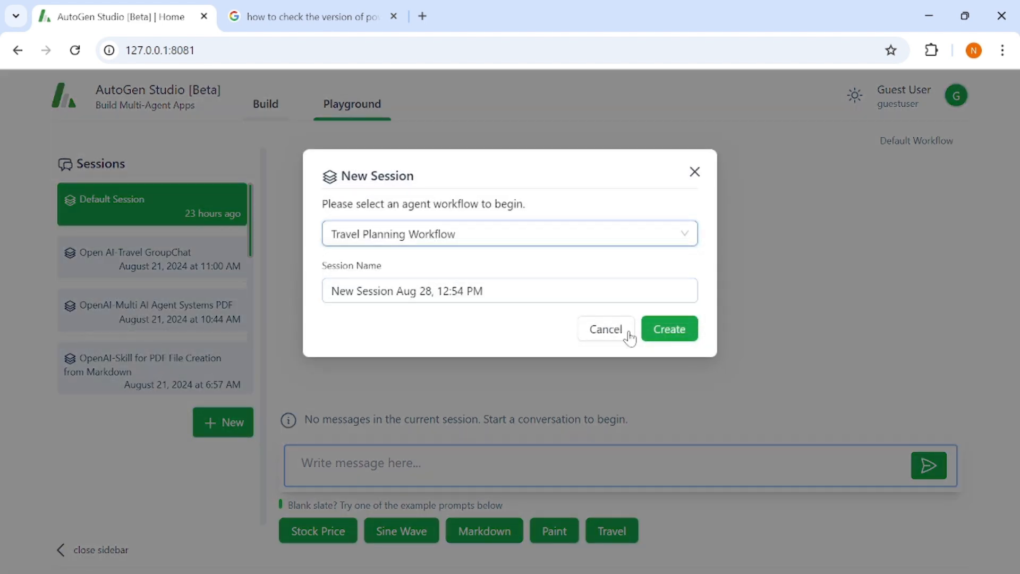
click(695, 171)
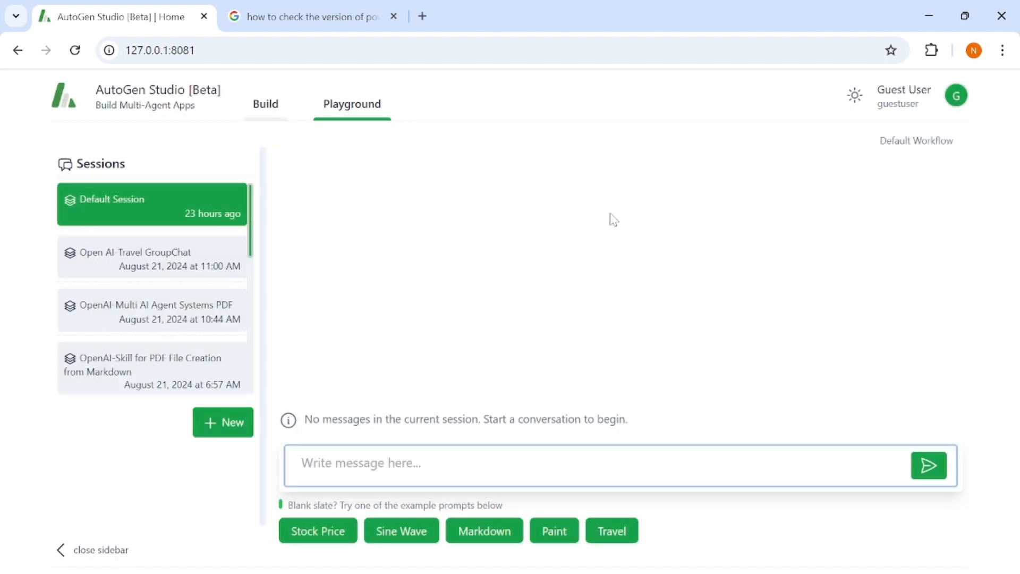
Open the Open AI-Travel GroupChat session and read the first request and the agents' 8-day Dubai itinerary with its considerations and language tips
click(153, 267)
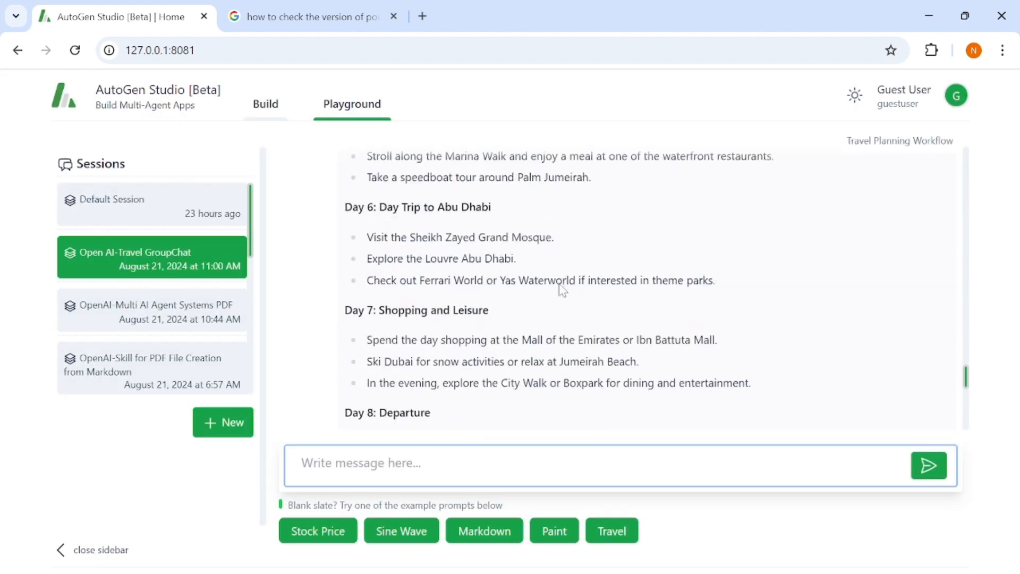
scroll(563, 289, up, 8)
drag(968, 317, 958, 148)
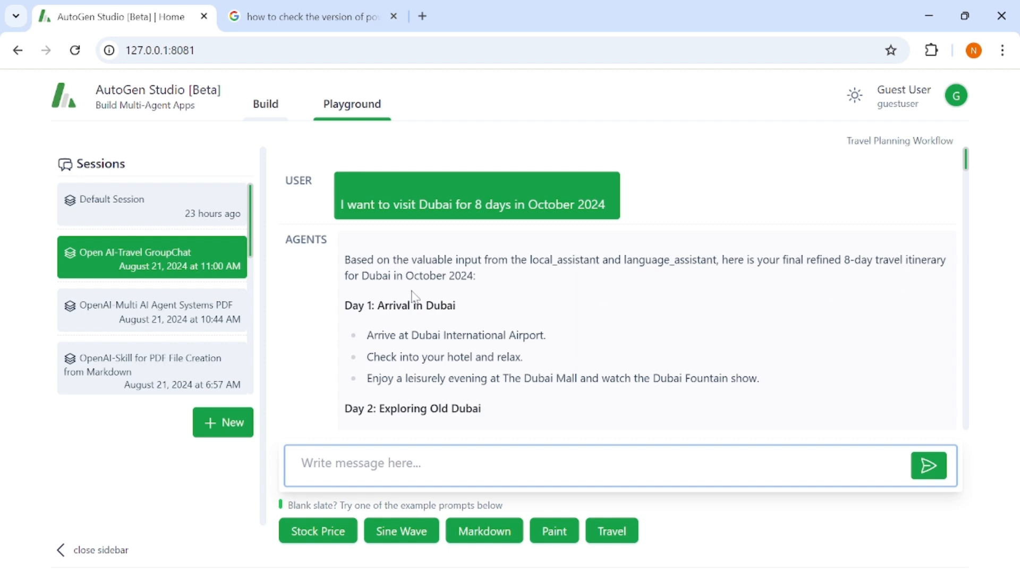
scroll(508, 319, down, 2)
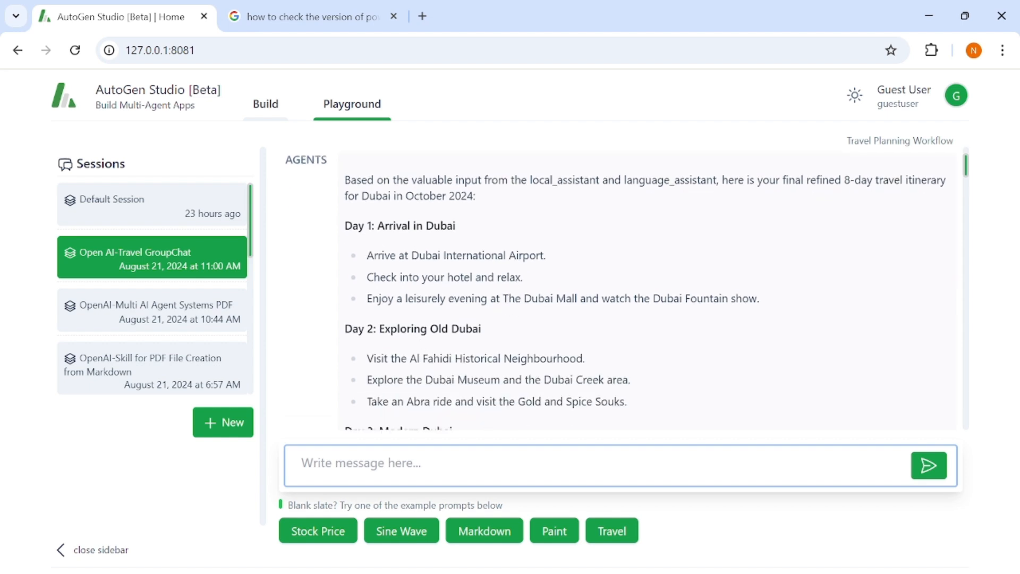
scroll(422, 344, down, 3)
scroll(428, 295, down, 3)
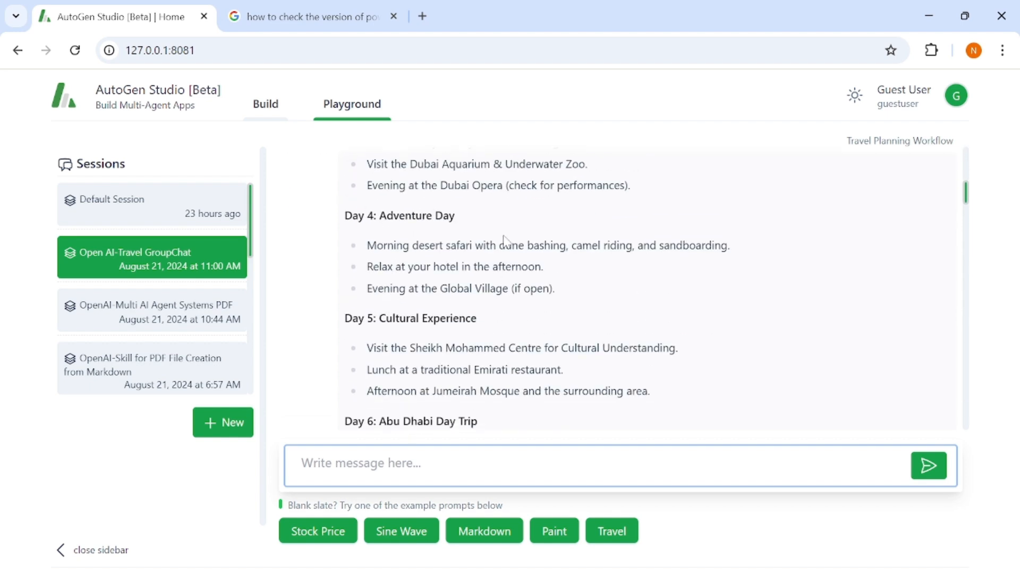
scroll(504, 326, down, 3)
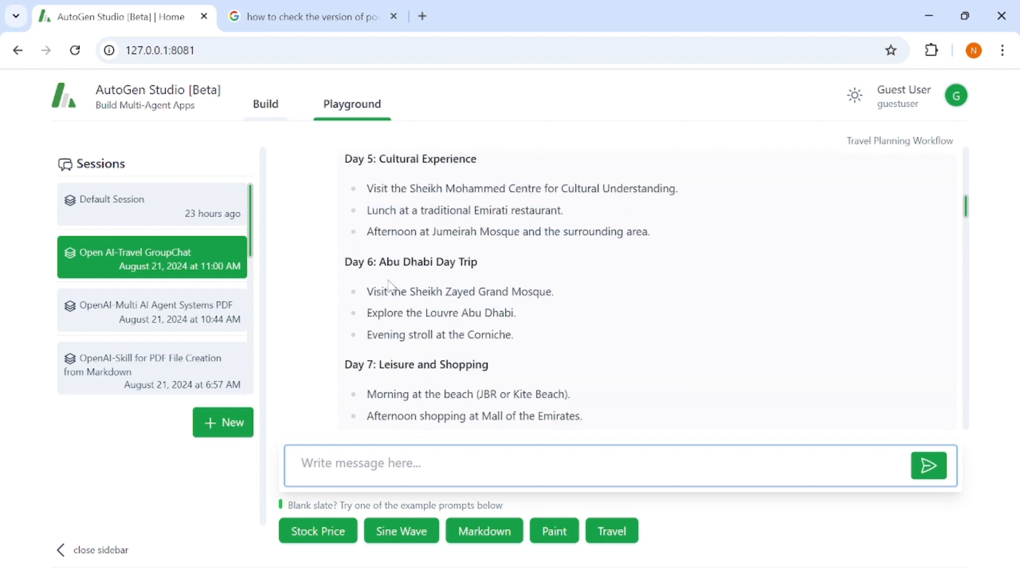
scroll(565, 287, down, 2)
scroll(560, 300, down, 3)
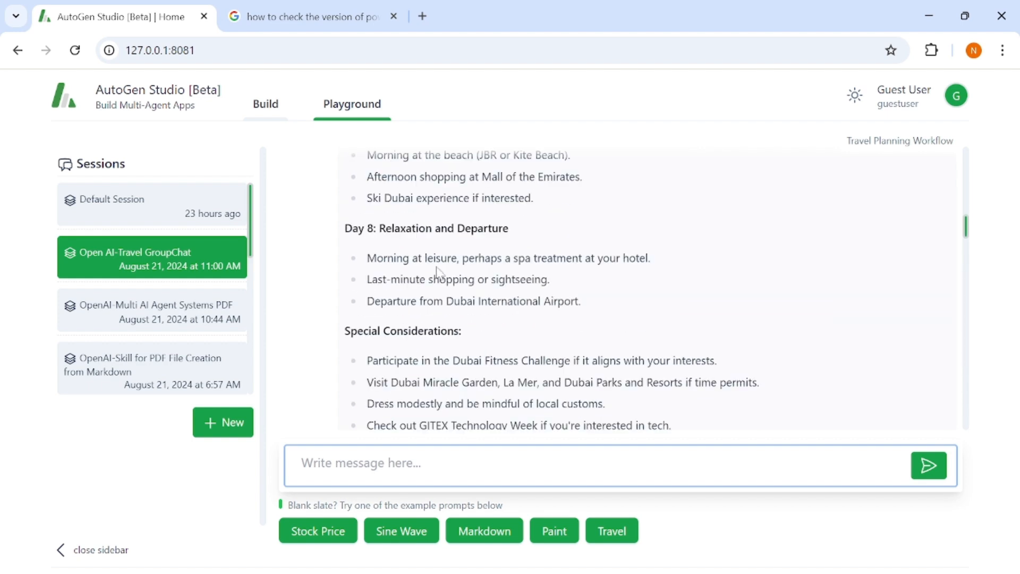
scroll(532, 319, down, 2)
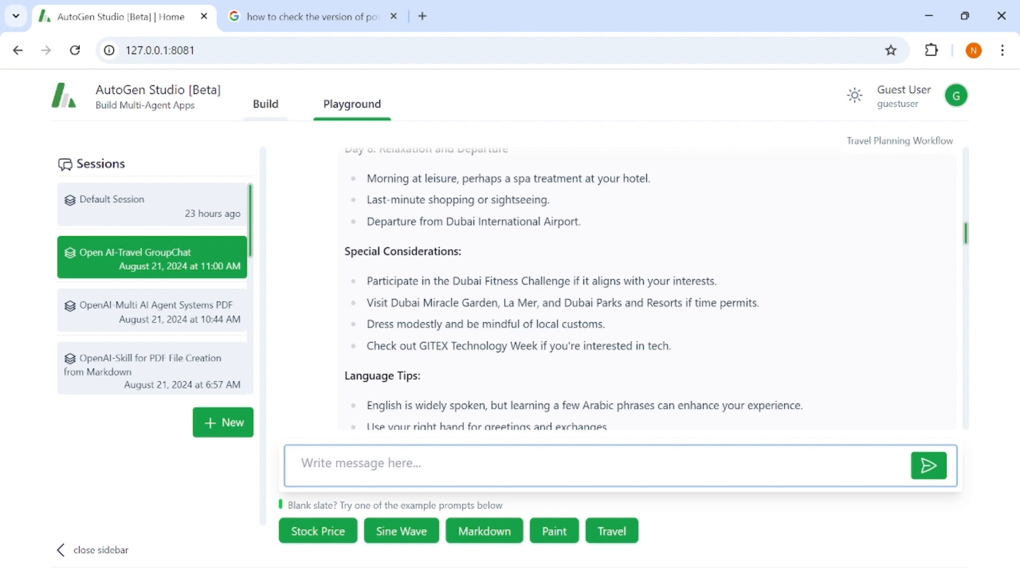
scroll(479, 362, down, 2)
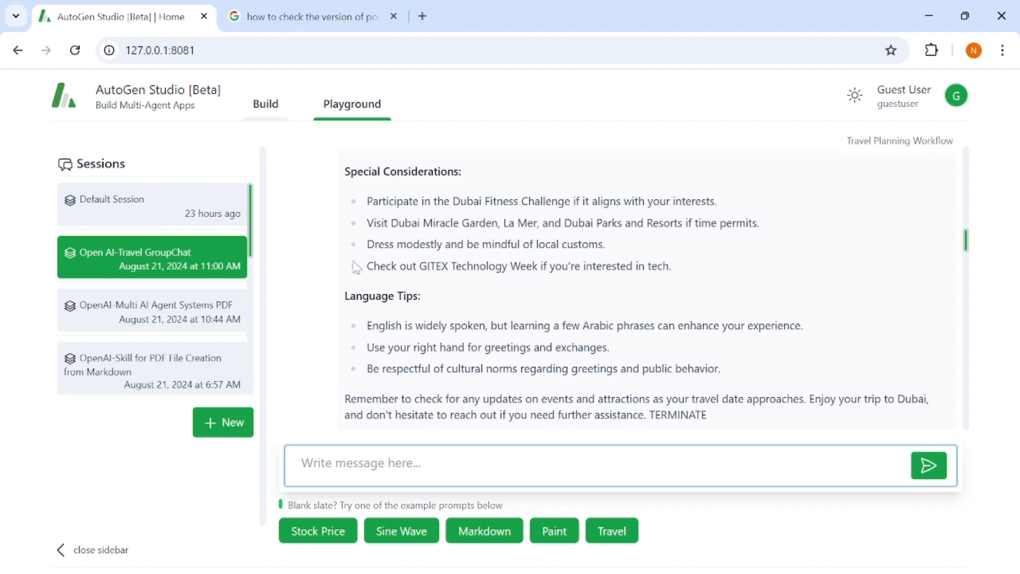
scroll(647, 289, down, 2)
scroll(647, 289, up, 1)
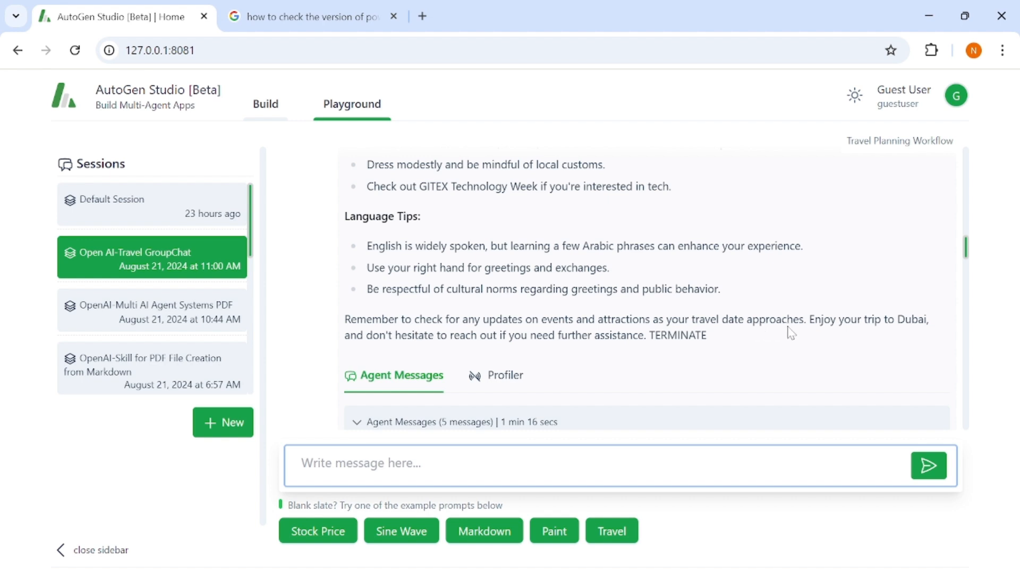
Expand the agent messages under the Dubai itinerary and read the exchange from user_proxy's request through planner_assistant's draft to local_assistant's reply
scroll(667, 365, down, 1)
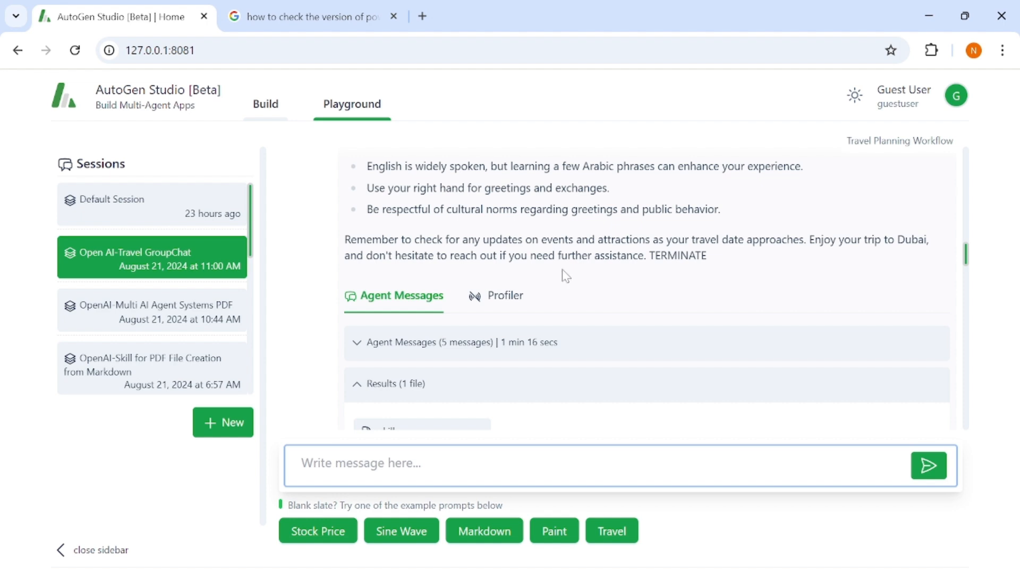
scroll(566, 276, down, 1)
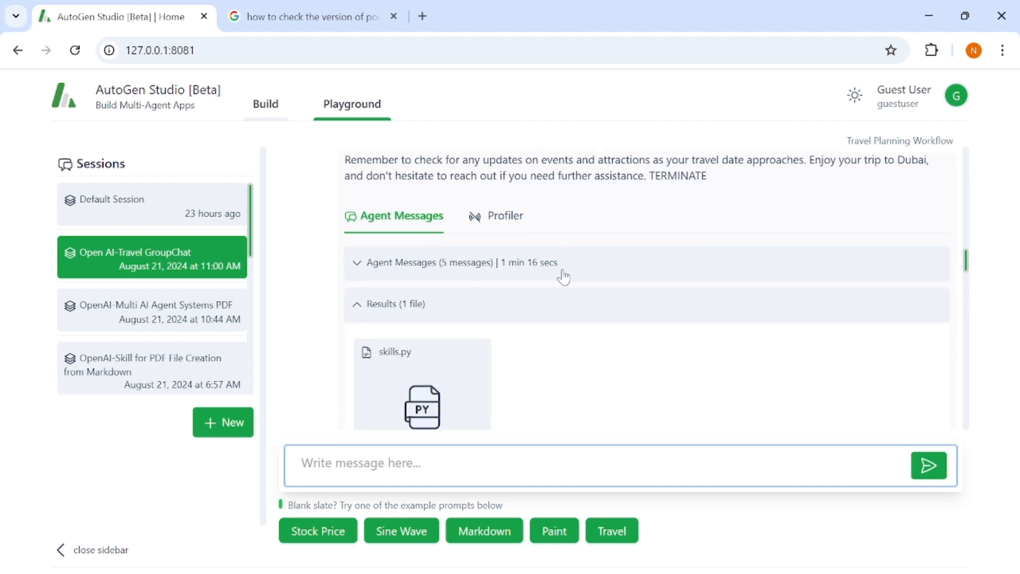
click(462, 266)
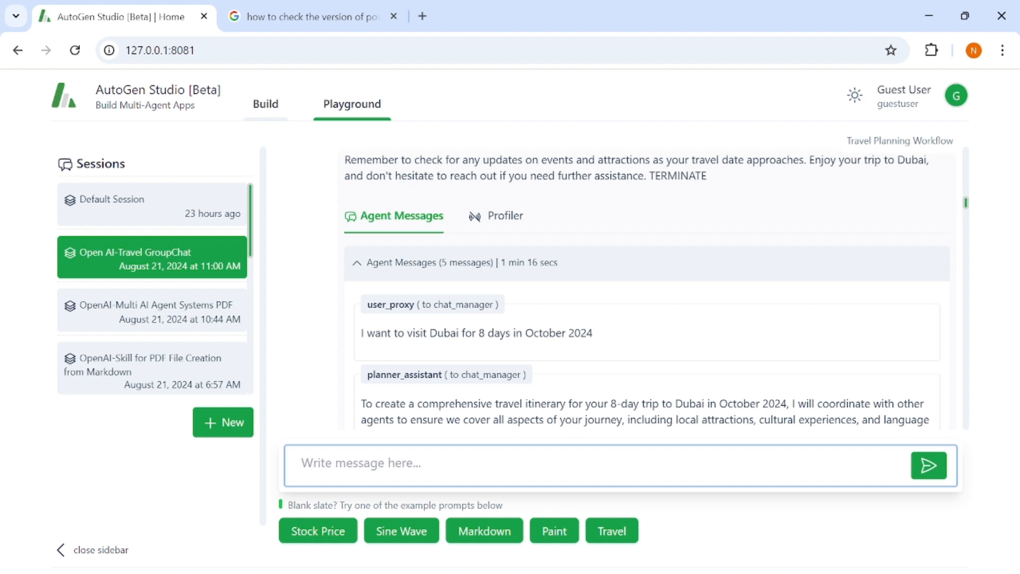
scroll(629, 343, down, 2)
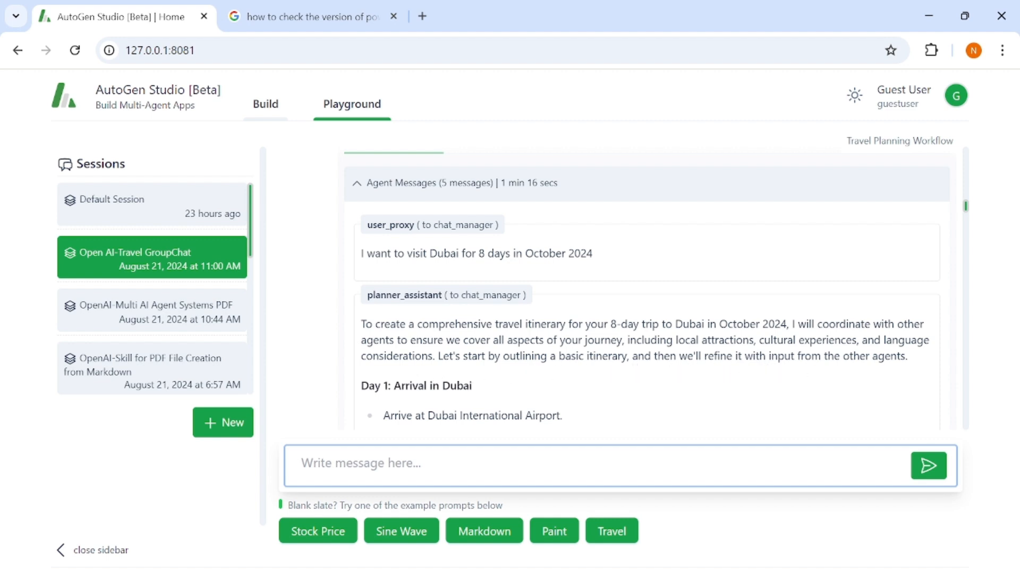
scroll(594, 371, down, 9)
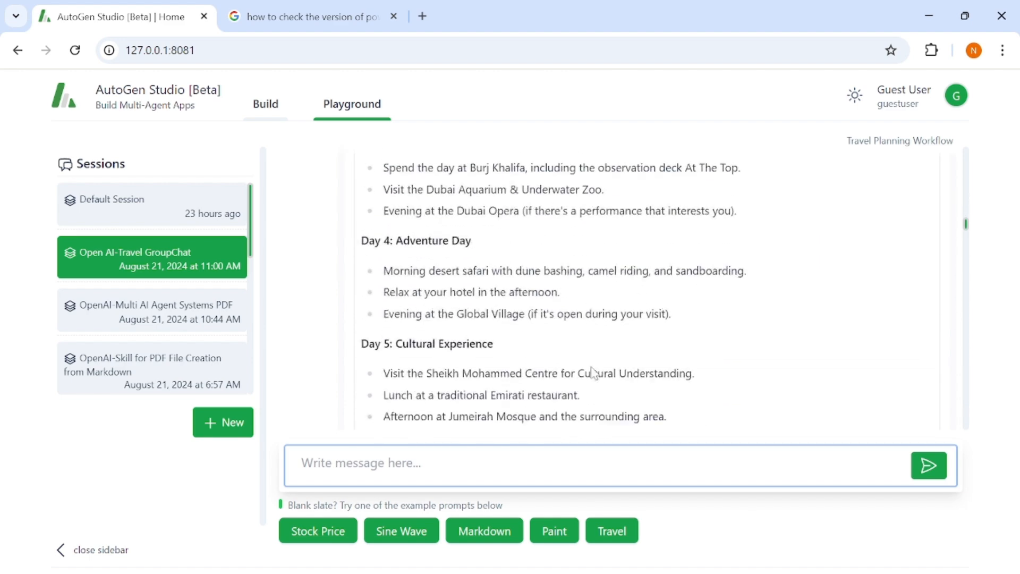
scroll(593, 372, down, 8)
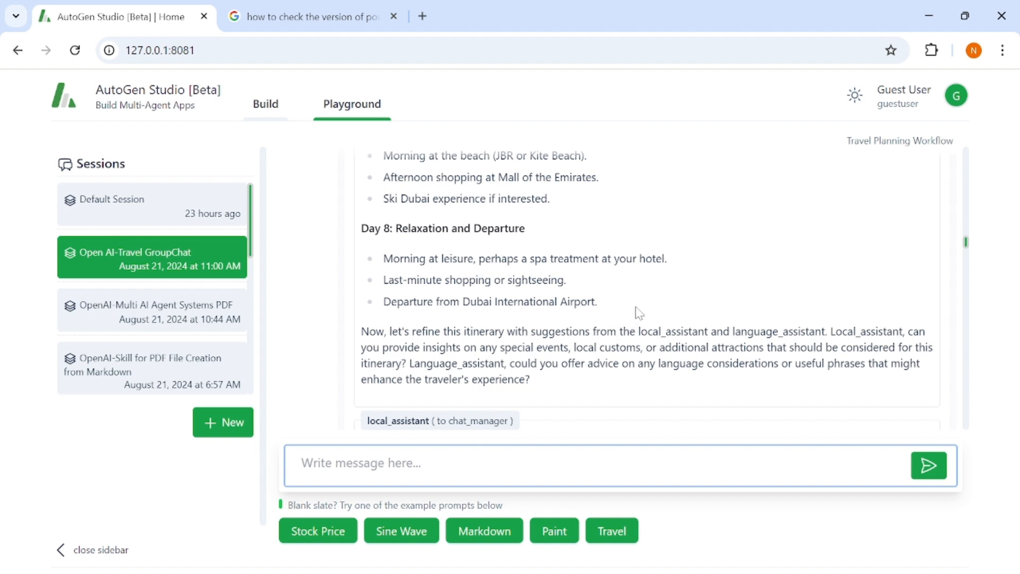
scroll(640, 313, down, 3)
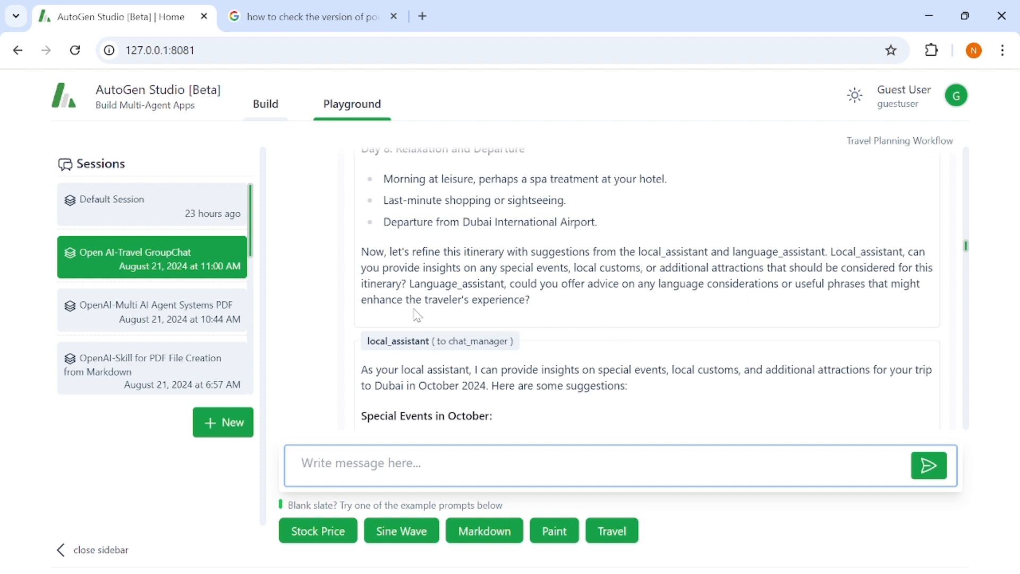
Read local_assistant's reply on October events, local customs, additional attractions and weather considerations for the Dubai trip
scroll(550, 314, down, 2)
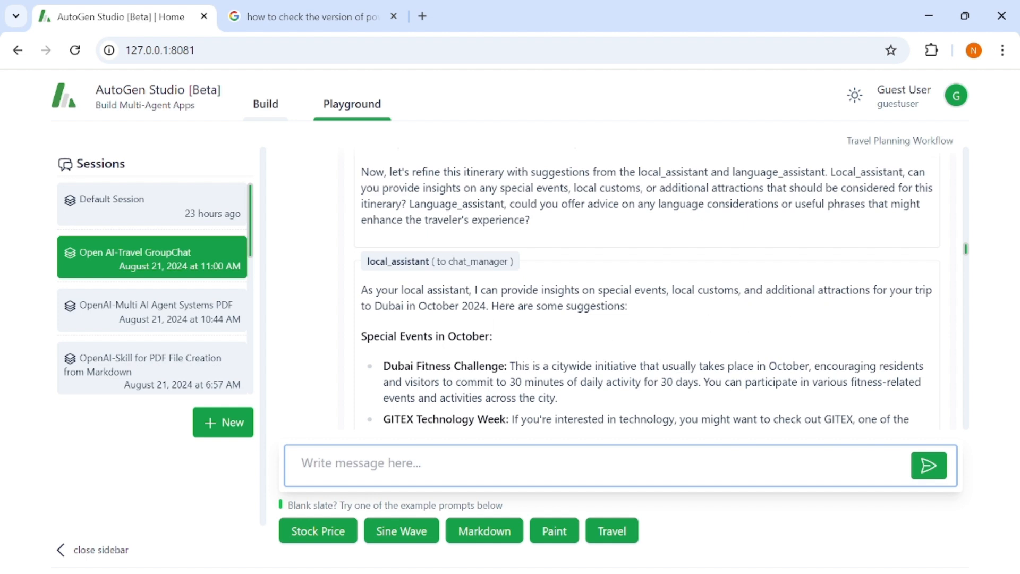
scroll(646, 290, down, 2)
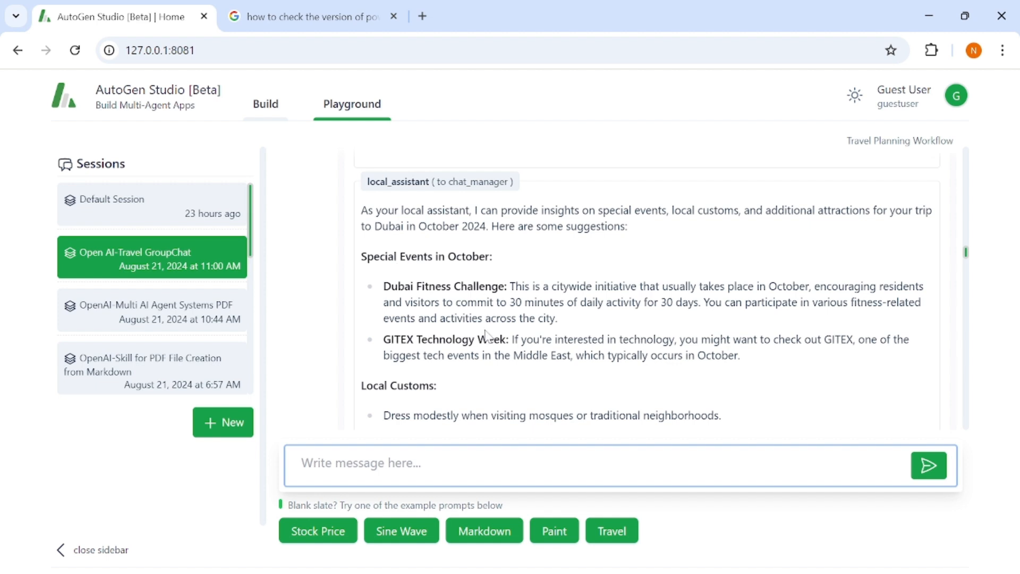
scroll(488, 334, down, 3)
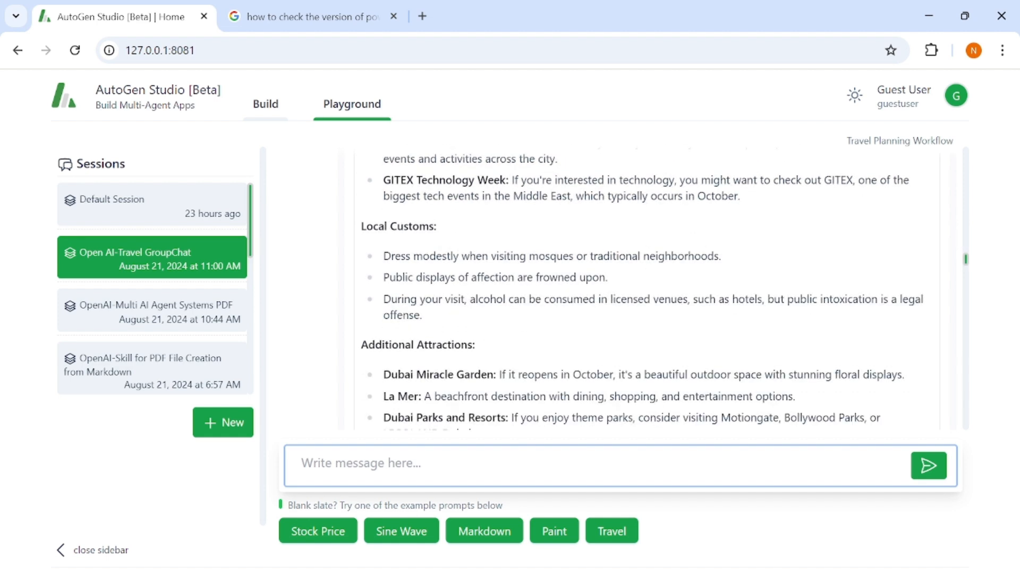
scroll(470, 324, down, 2)
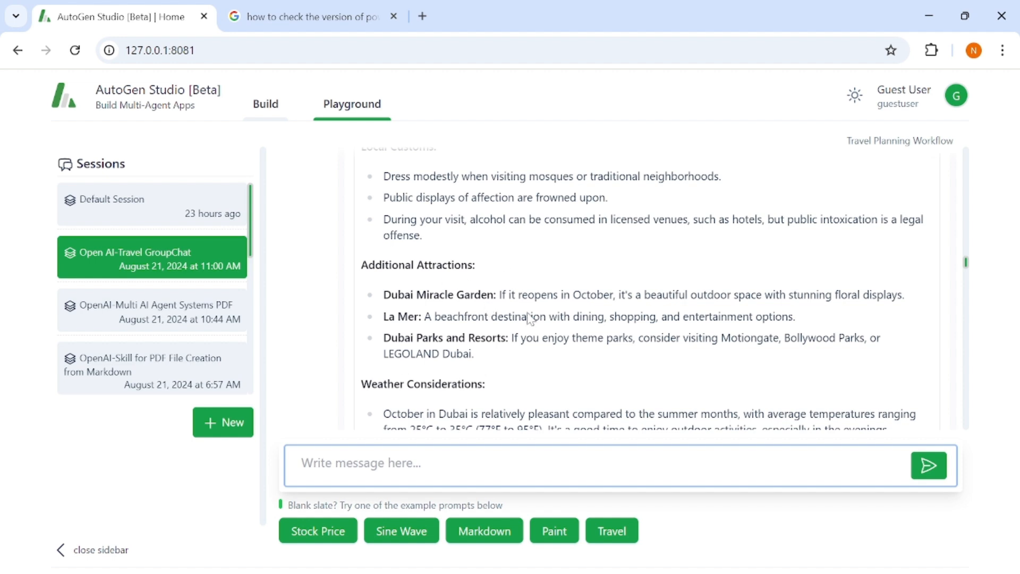
scroll(402, 250, down, 3)
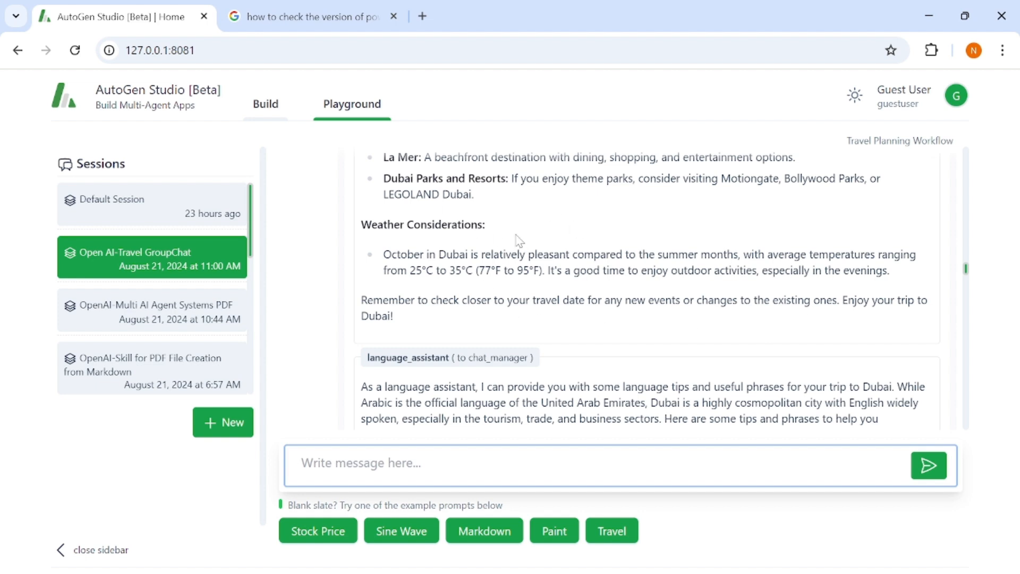
Read language_assistant's message with language tips, useful Arabic phrases and cultural communication tips
scroll(520, 241, down, 2)
scroll(519, 241, down, 2)
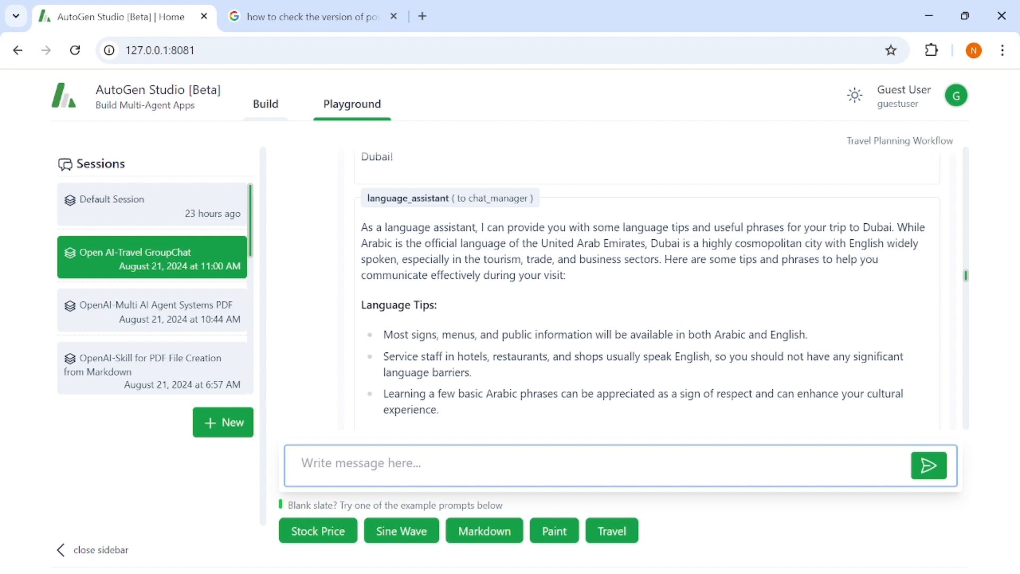
scroll(580, 333, down, 2)
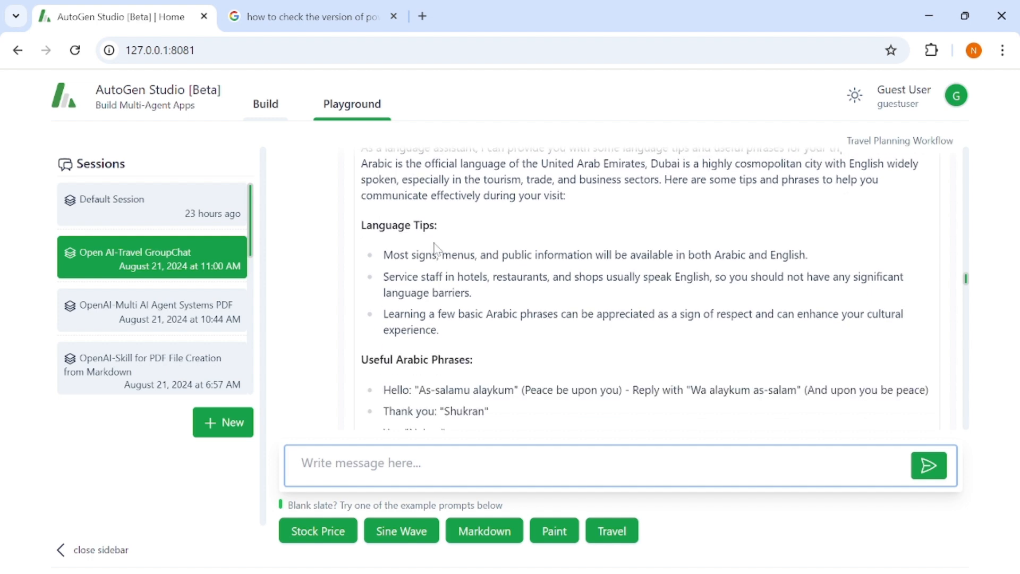
scroll(539, 325, down, 3)
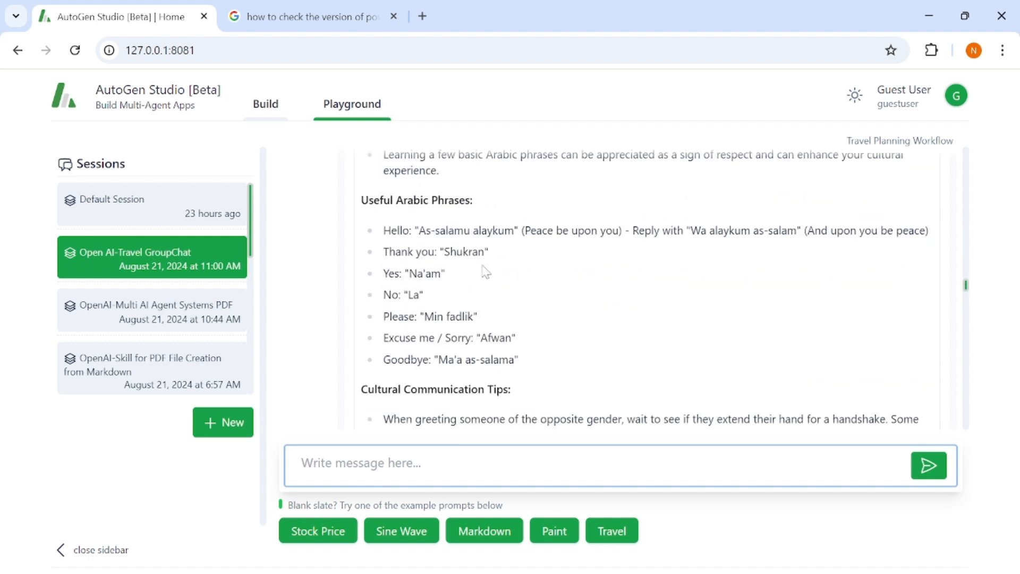
scroll(531, 339, down, 2)
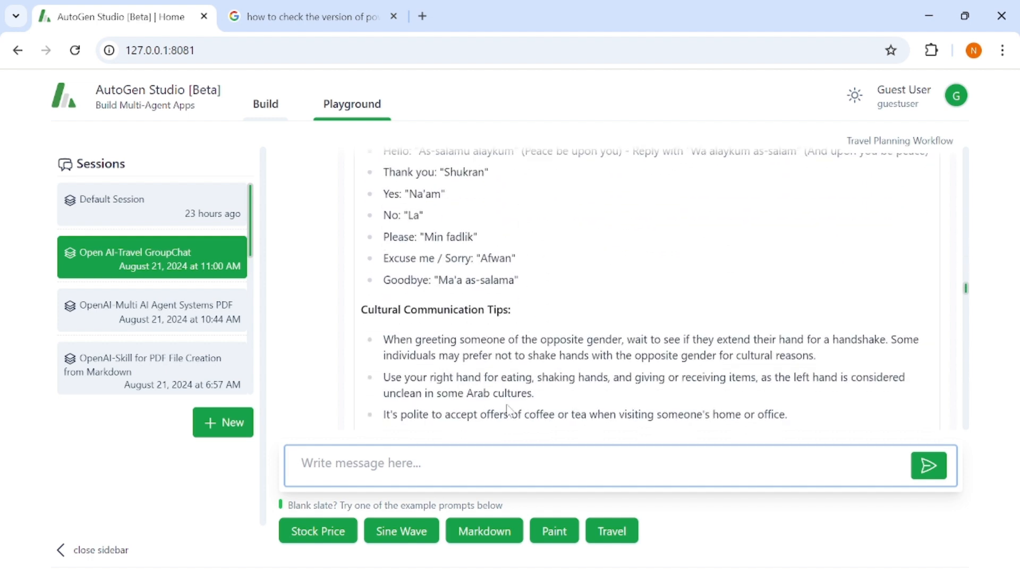
scroll(648, 291, down, 3)
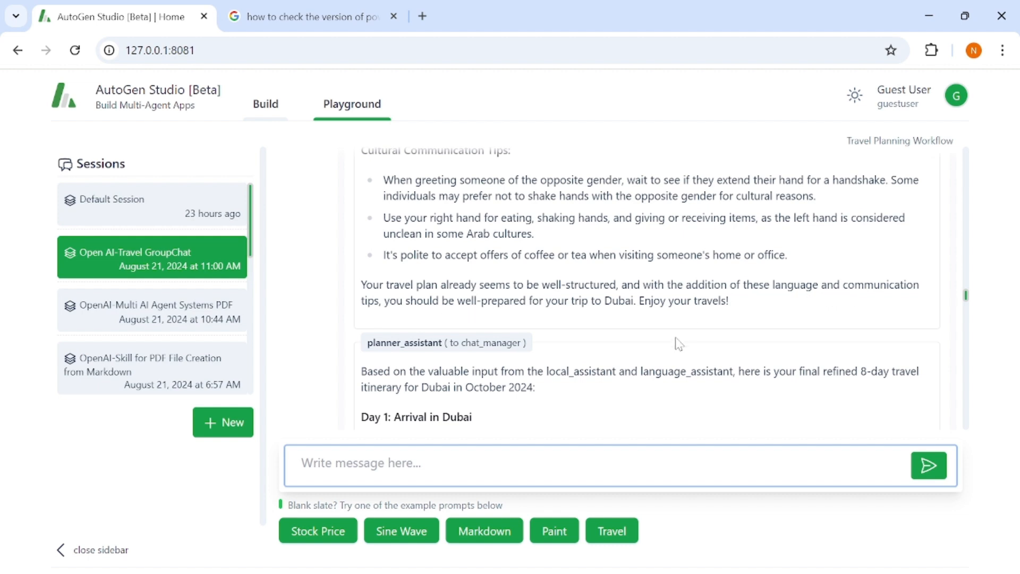
Read planner_assistant's final refined 8-day itinerary through to its closing remark, and look back over the earlier agent messages
scroll(623, 318, down, 3)
scroll(623, 319, up, 2)
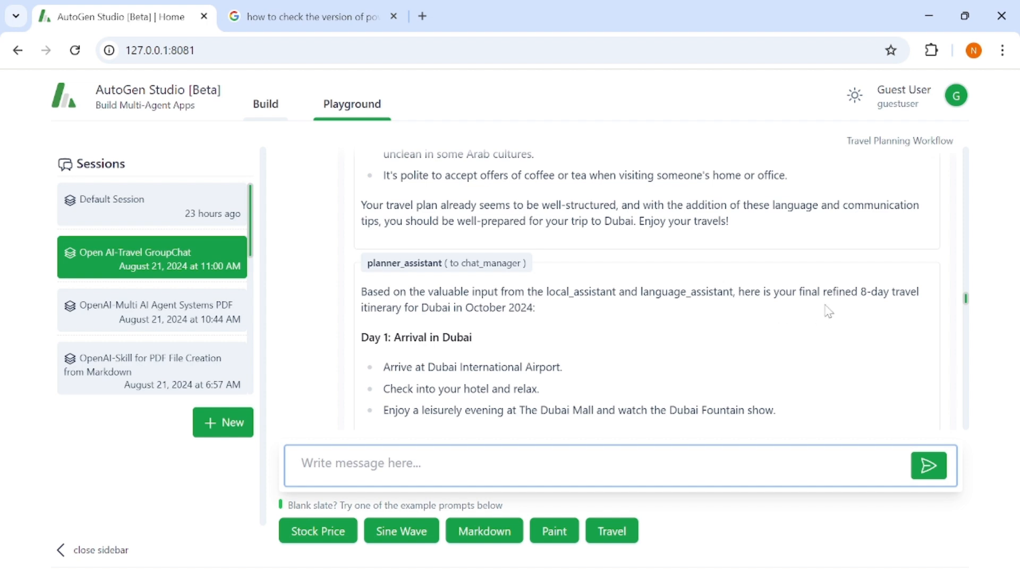
drag(827, 291, 857, 291)
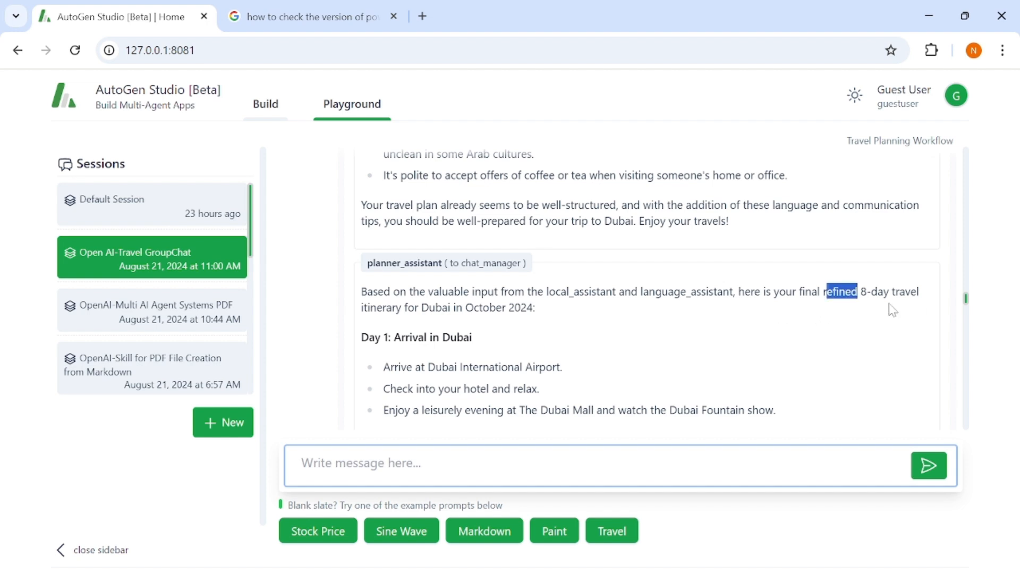
scroll(547, 339, down, 3)
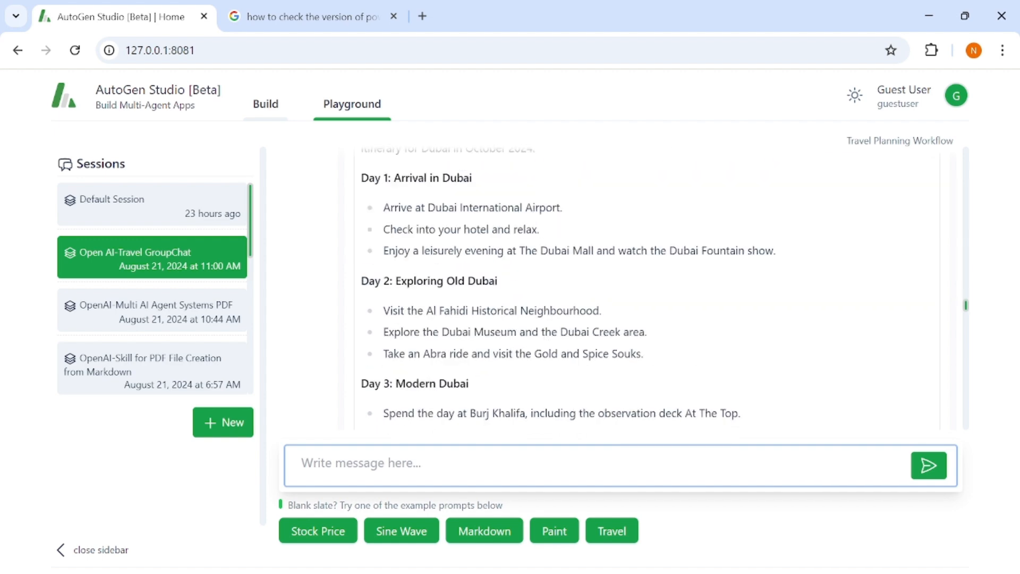
scroll(546, 338, down, 10)
scroll(546, 338, down, 8)
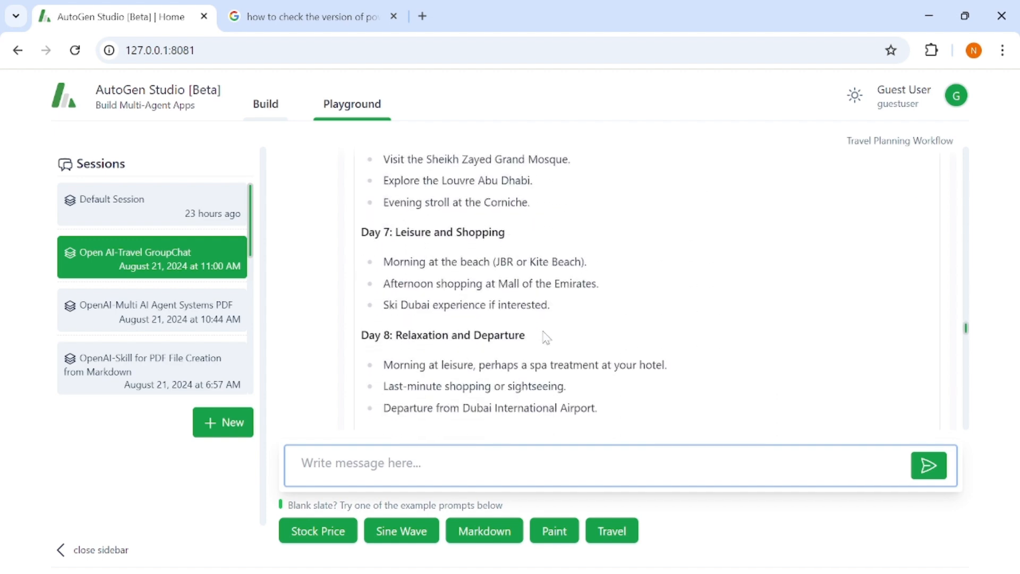
scroll(546, 338, up, 3)
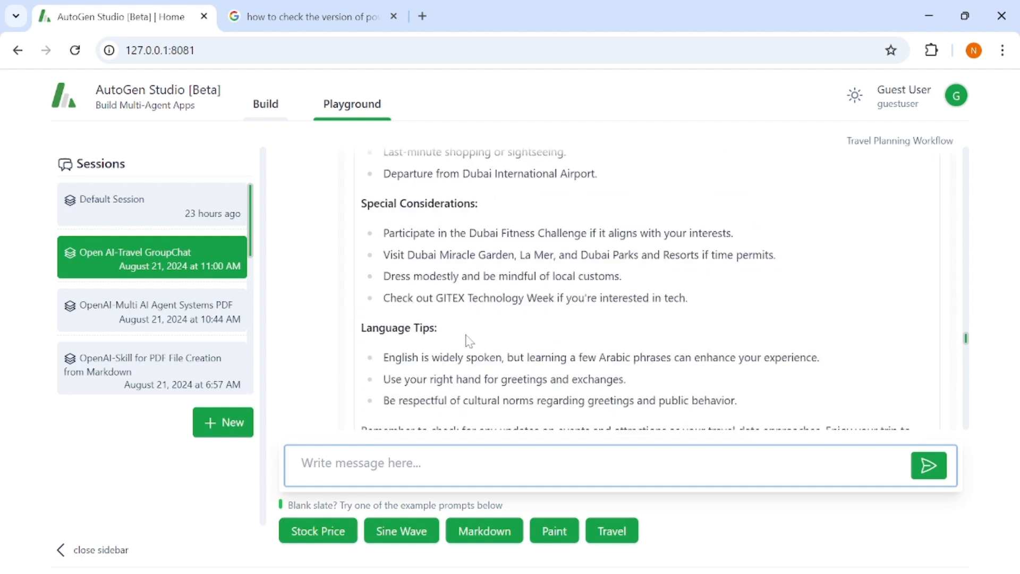
scroll(630, 227, down, 3)
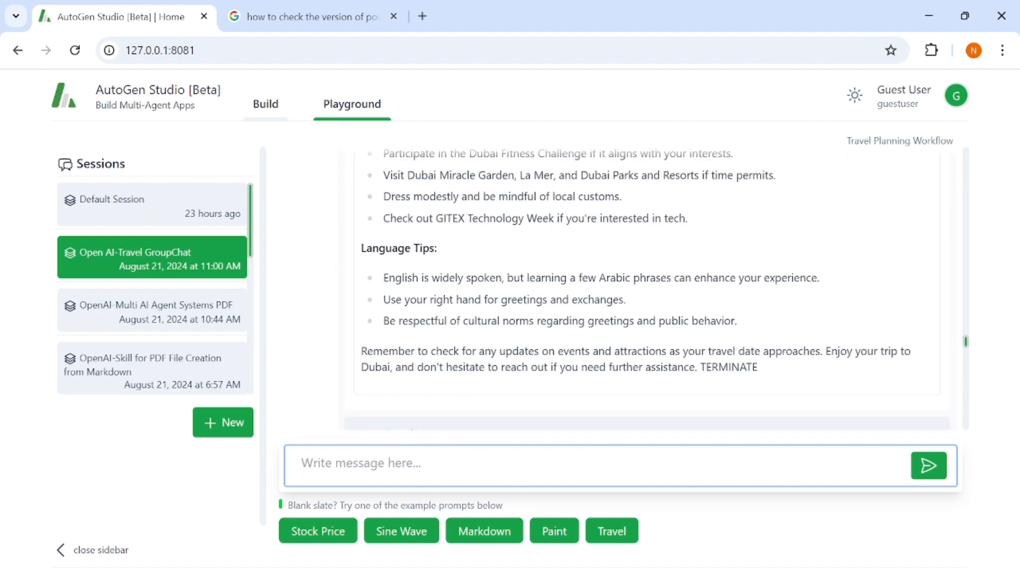
scroll(647, 298, up, 20)
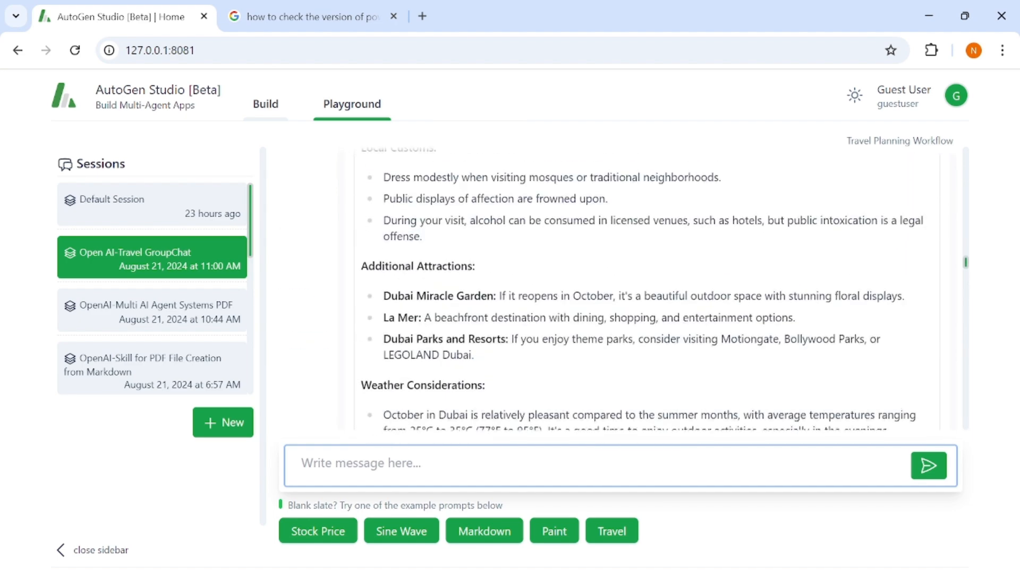
scroll(647, 297, up, 14)
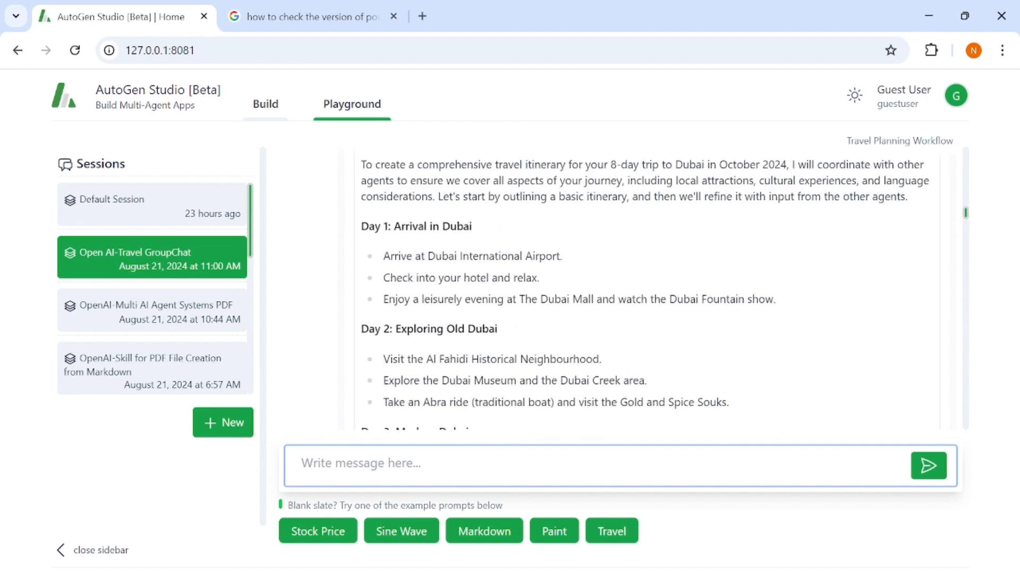
Open the profiler under the Dubai itinerary, examine its tool call, code execution and LLM cost data, and look back over the itinerary
scroll(611, 297, down, 20)
click(518, 294)
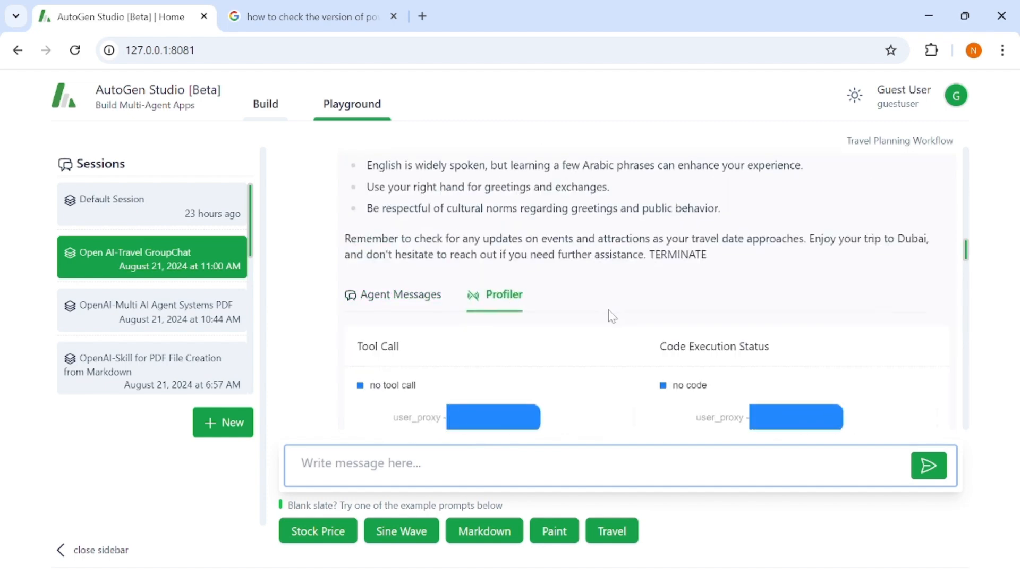
scroll(611, 316, down, 3)
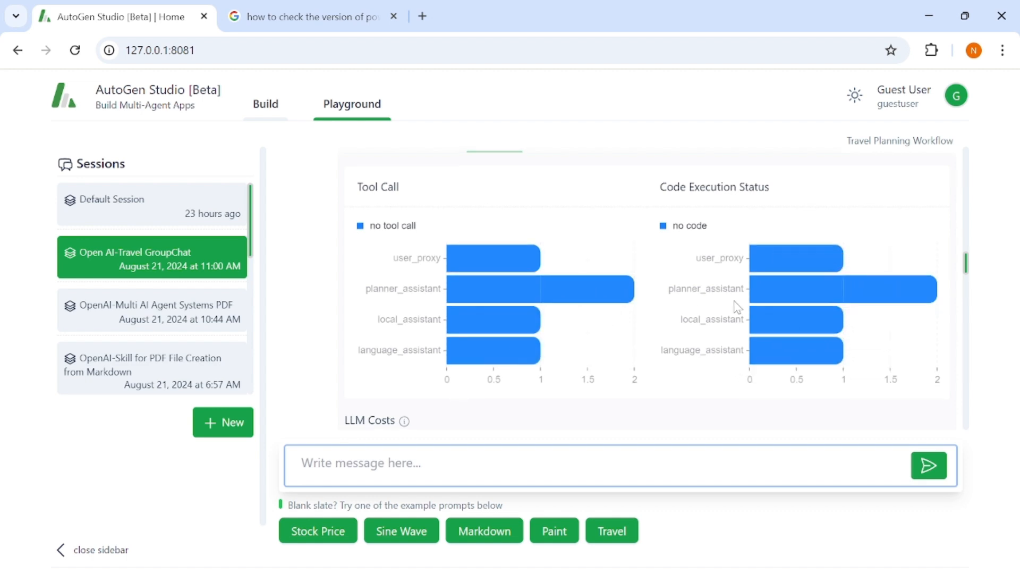
scroll(675, 303, down, 2)
scroll(531, 297, down, 2)
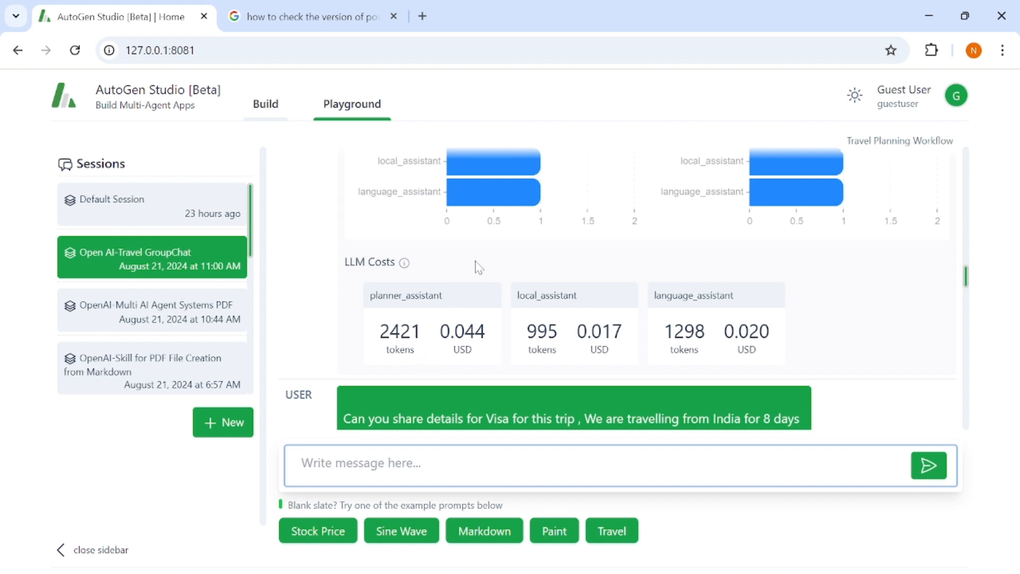
scroll(479, 268, up, 10)
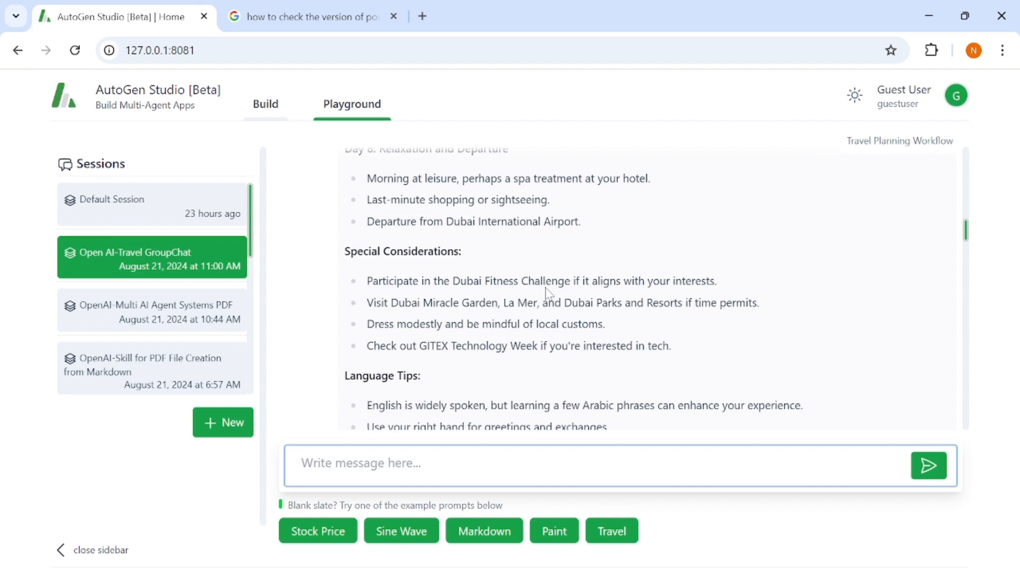
scroll(549, 293, up, 5)
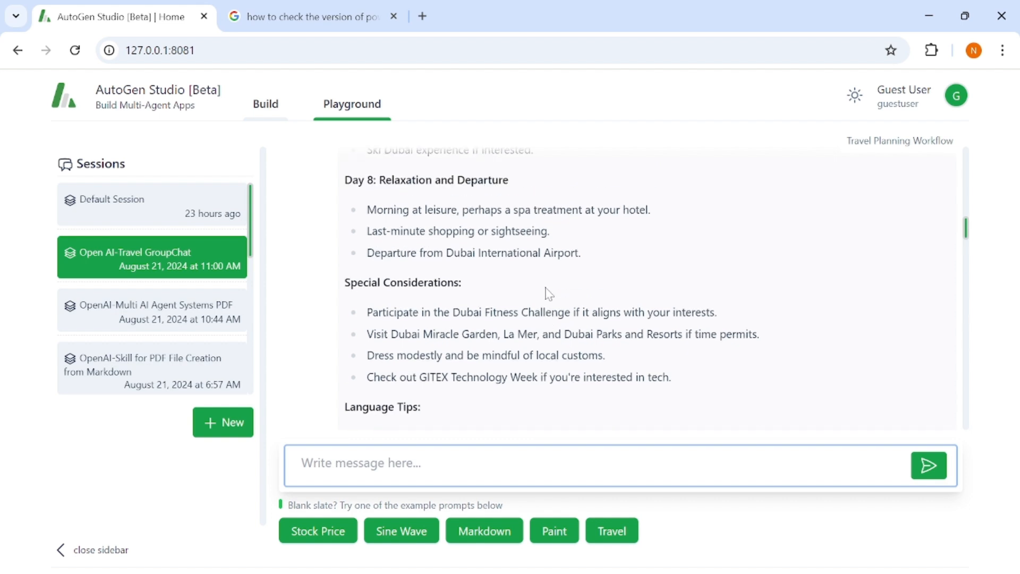
scroll(549, 293, up, 1)
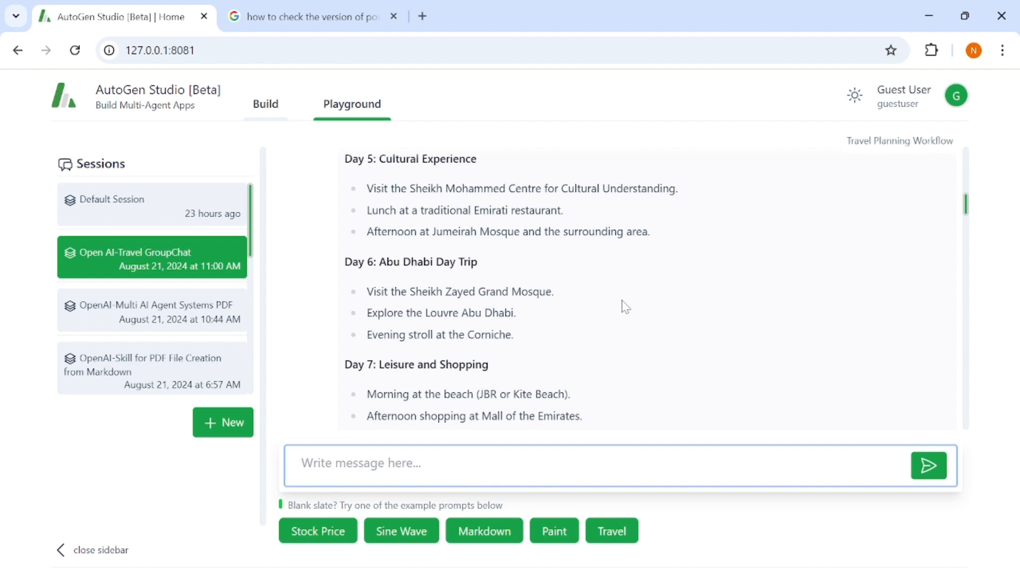
scroll(625, 307, up, 10)
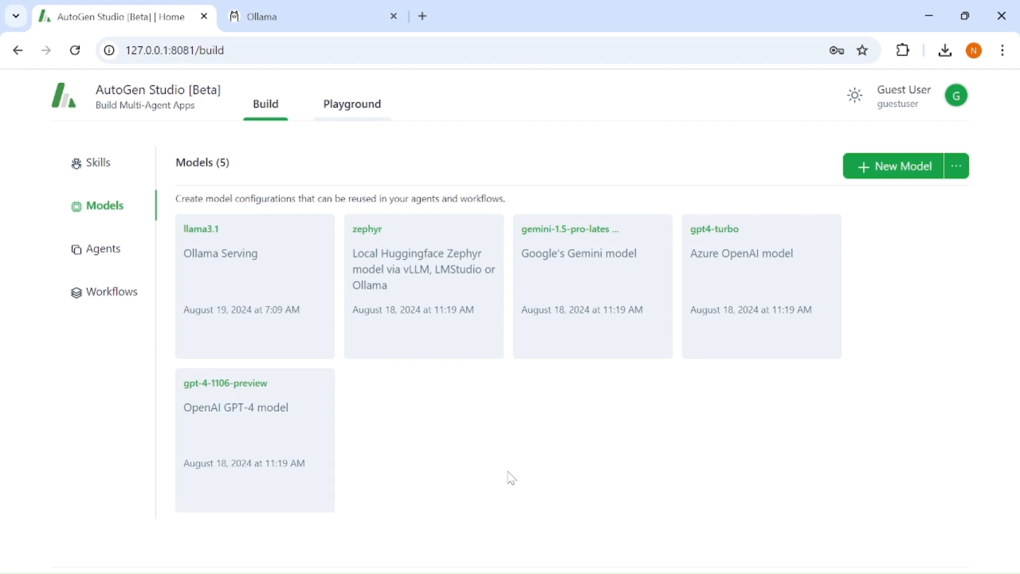
Review the llama3.1 and gpt-4-1106-preview models, start a new model, and read the available model types and the note on OSS models
mouse_move(233, 394)
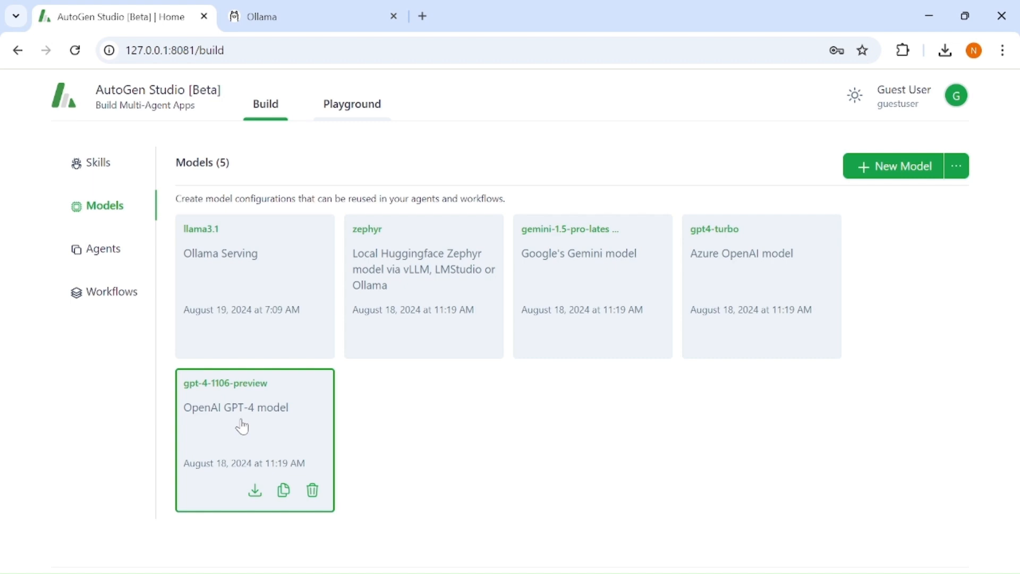
mouse_move(264, 287)
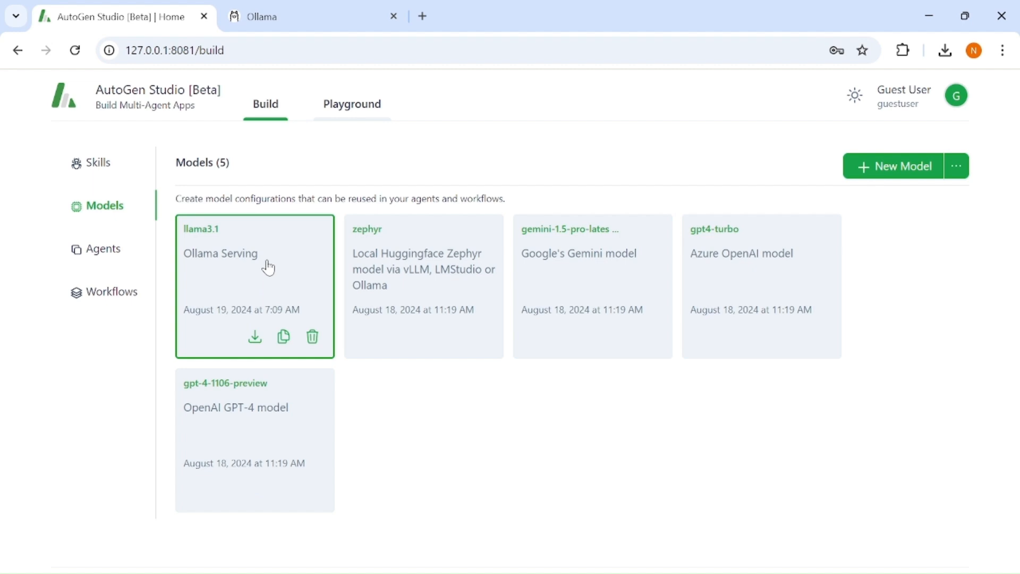
click(879, 169)
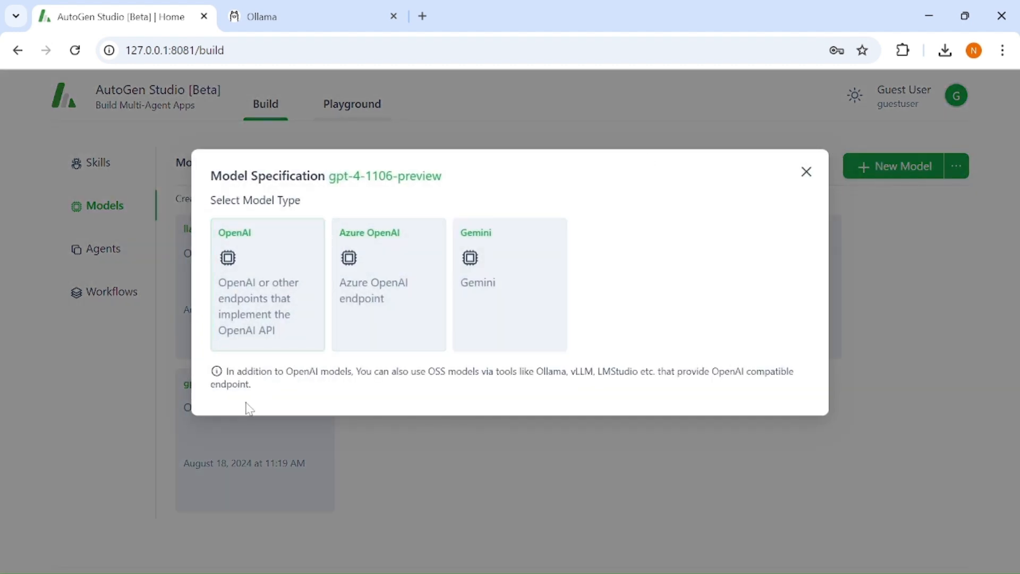
drag(267, 371, 361, 372)
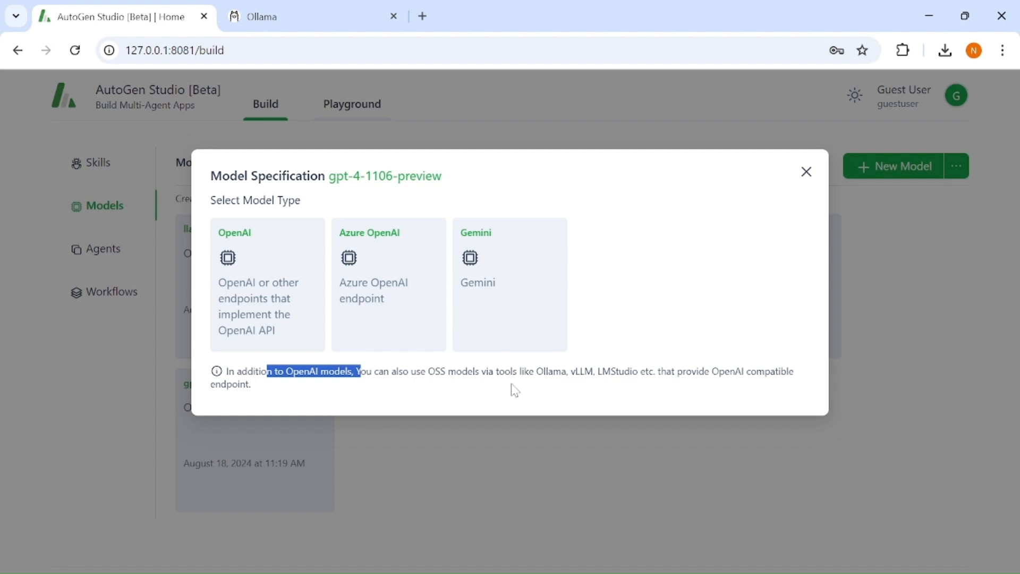
Switch to the Ollama website to view its home page, and check the Ollama background processes in Task Manager
click(311, 21)
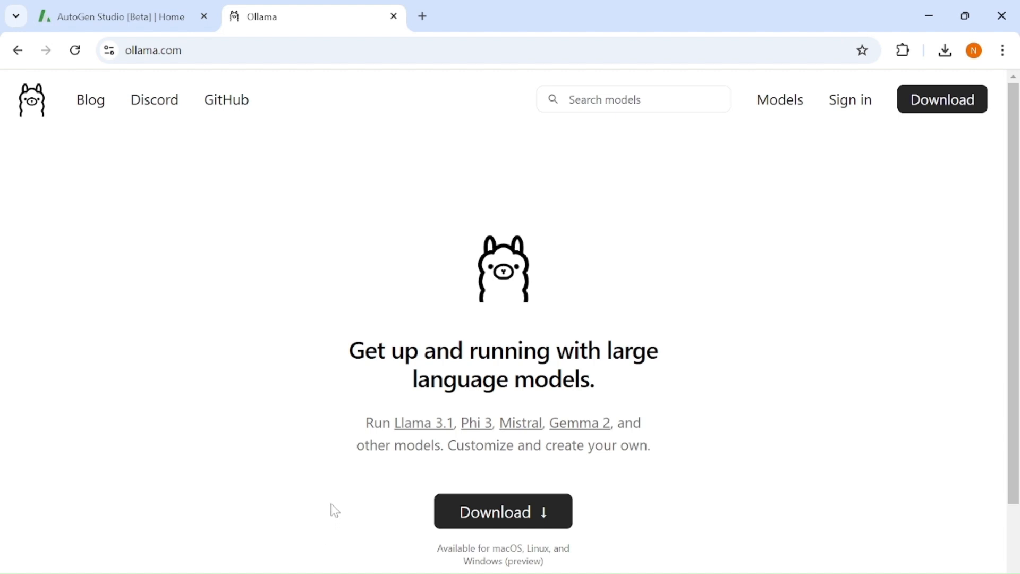
click(659, 573)
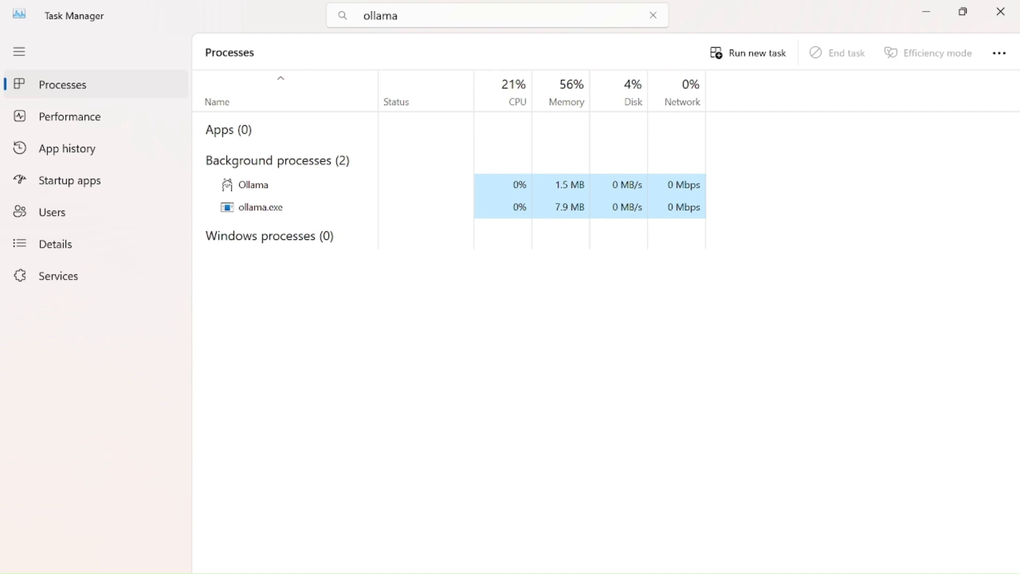
Switch to Windows PowerShell, run ollama to show its available commands, and list the installed models with ollama list
click(637, 569)
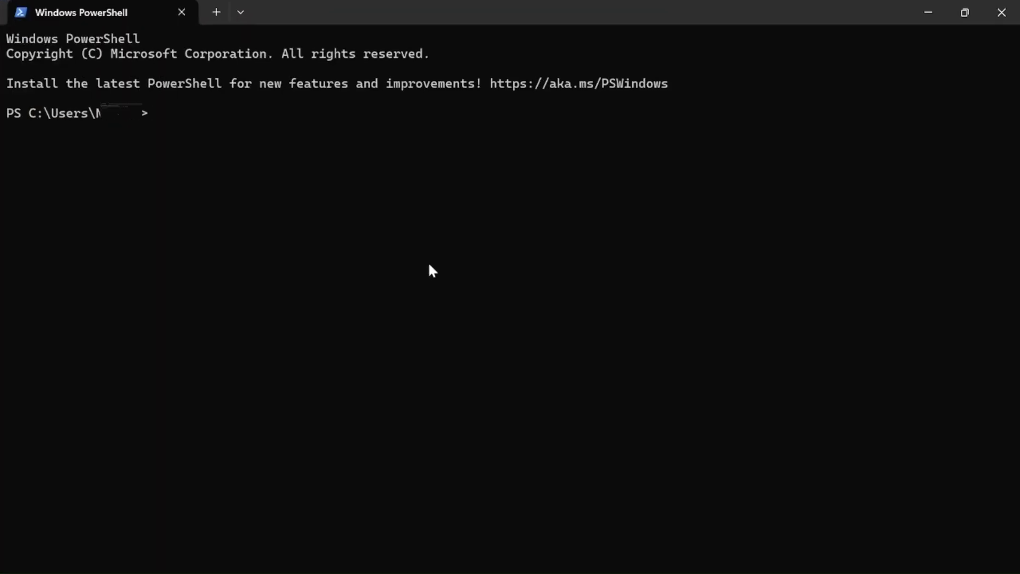
text(ollama)
key(Return)
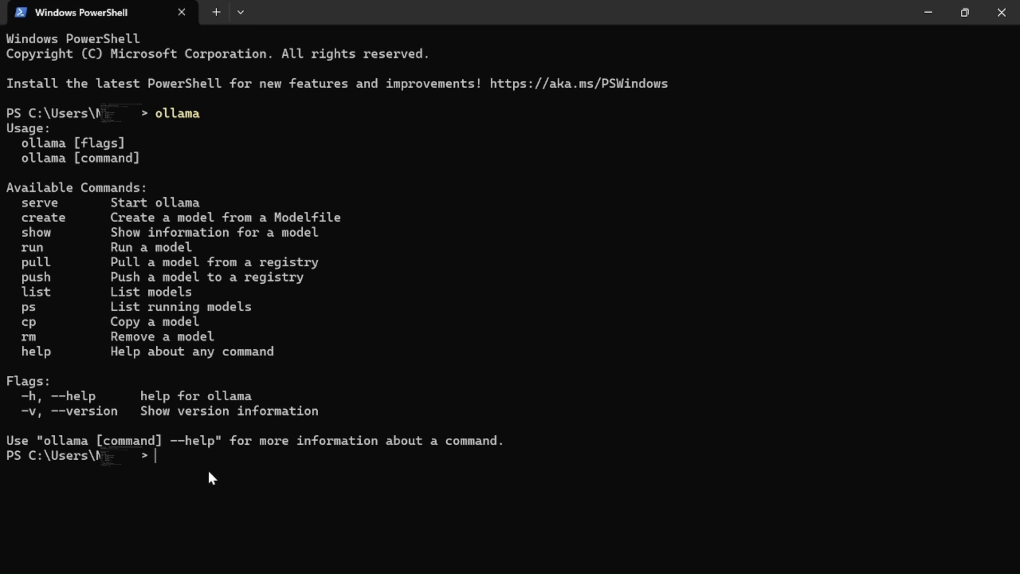
text(ollama list)
key(Return)
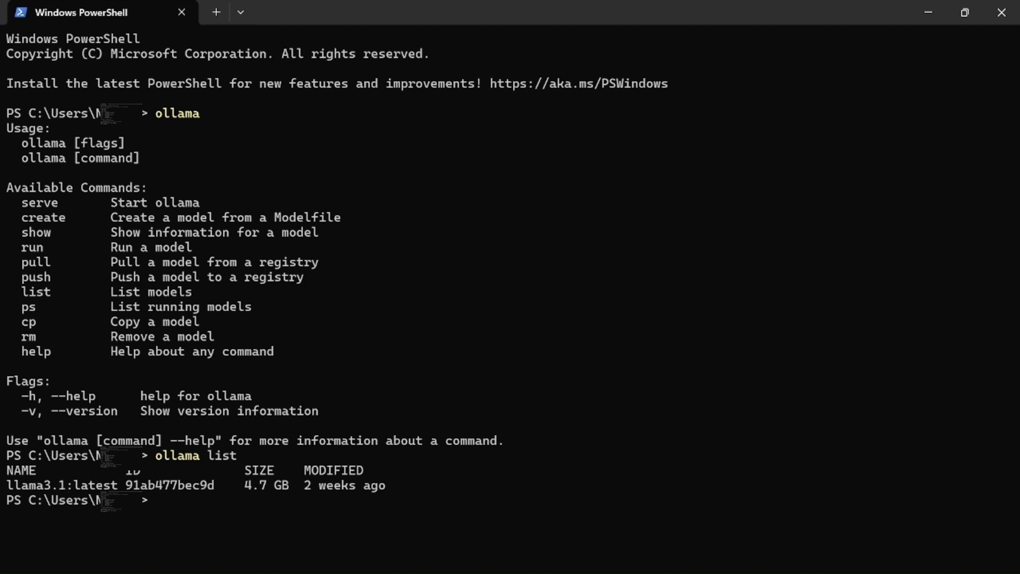
Start the local model with ollama run llama3.1 and send it the message "hi"
text(ollama run llam)
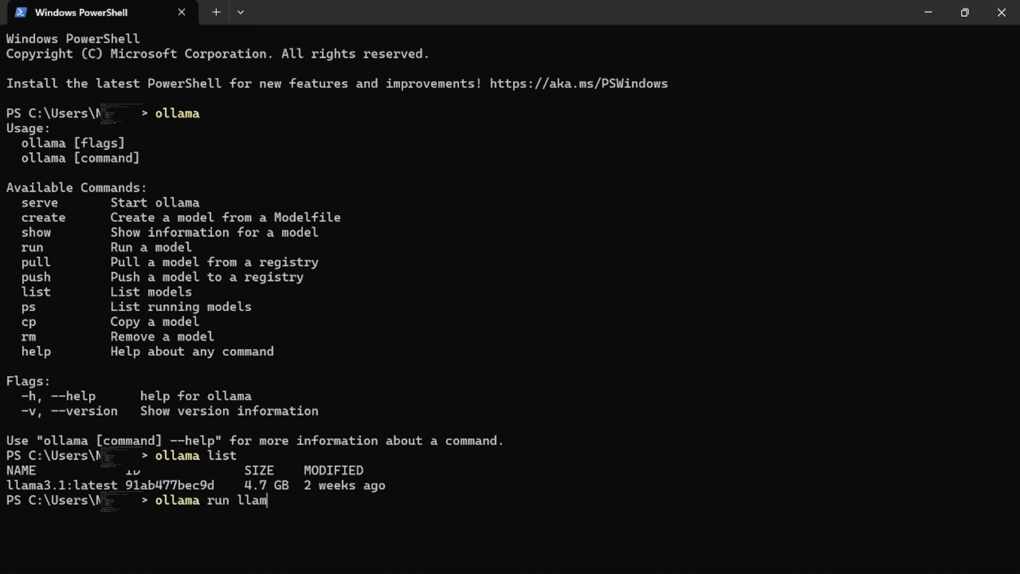
text(a3.1)
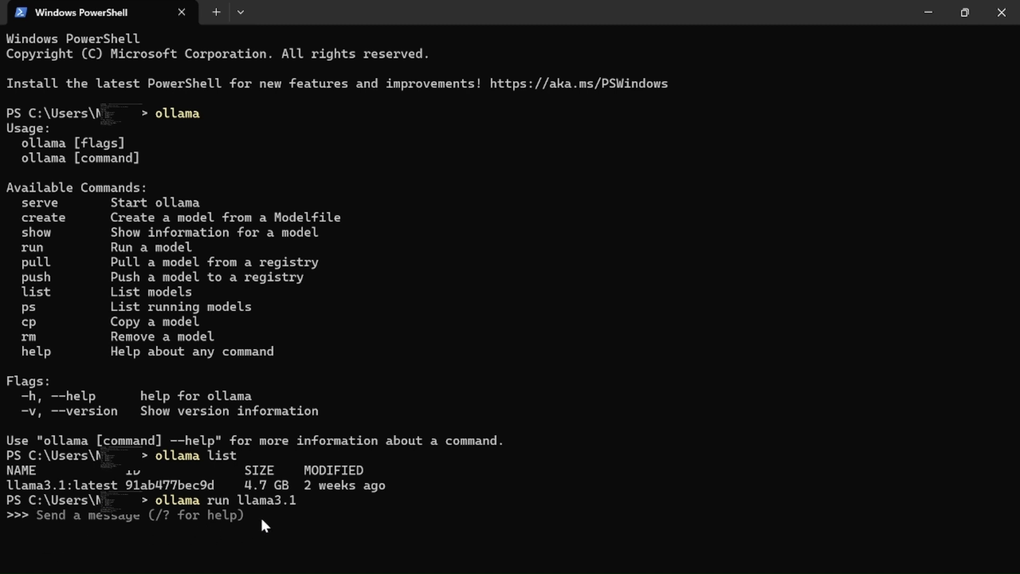
text(hi)
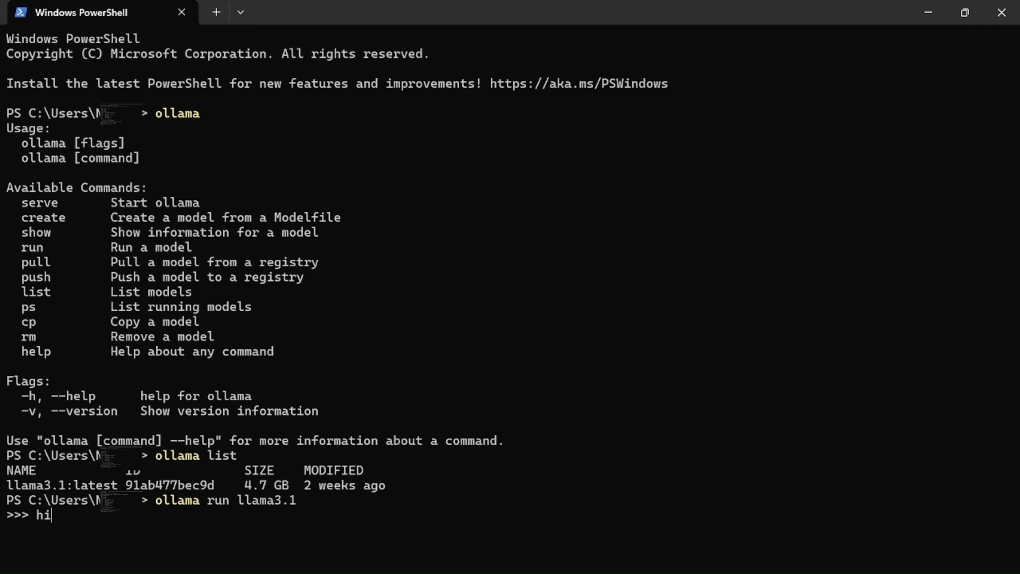
key(Return)
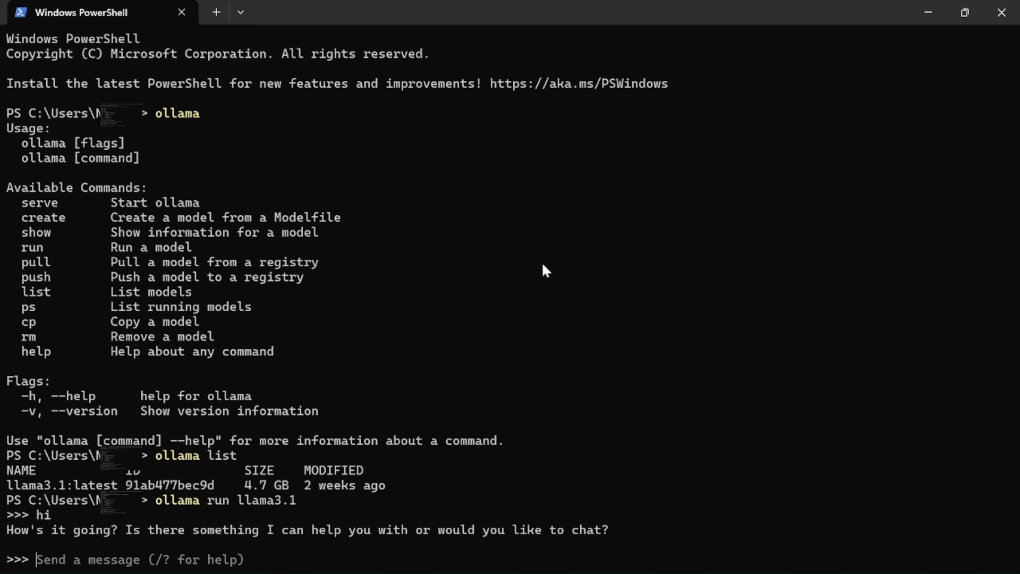
Switch to AutoGen Studio in Chrome, dismiss the model type selection, and open the specification of the llama3.1 model
mouse_move(319, 573)
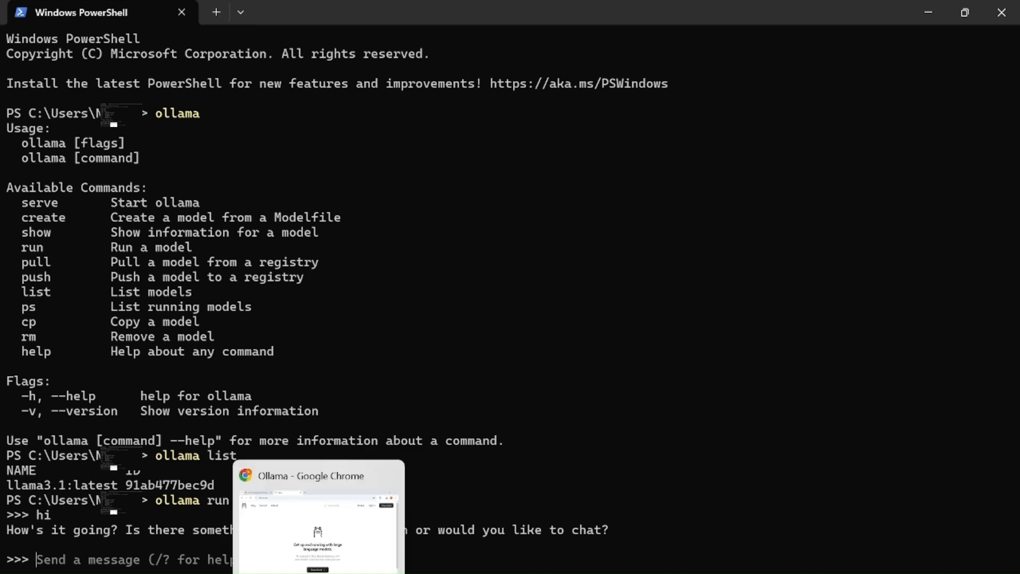
click(273, 528)
click(143, 21)
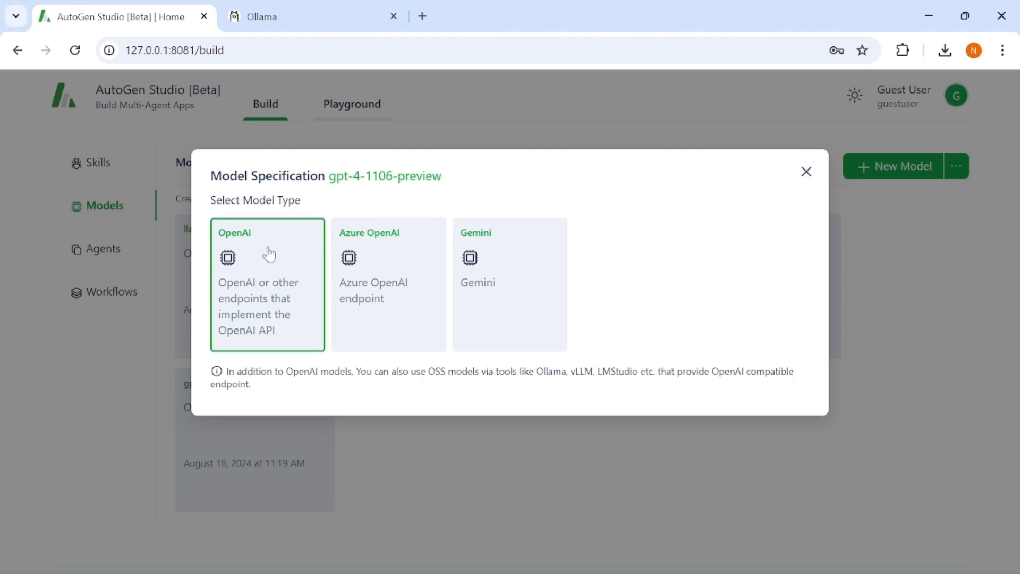
click(902, 246)
click(257, 250)
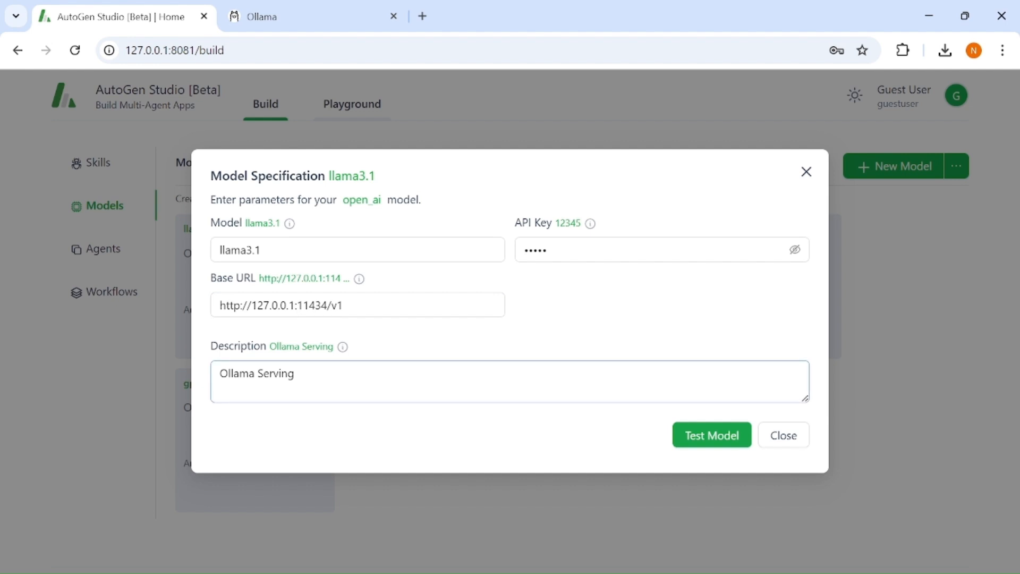
click(528, 257)
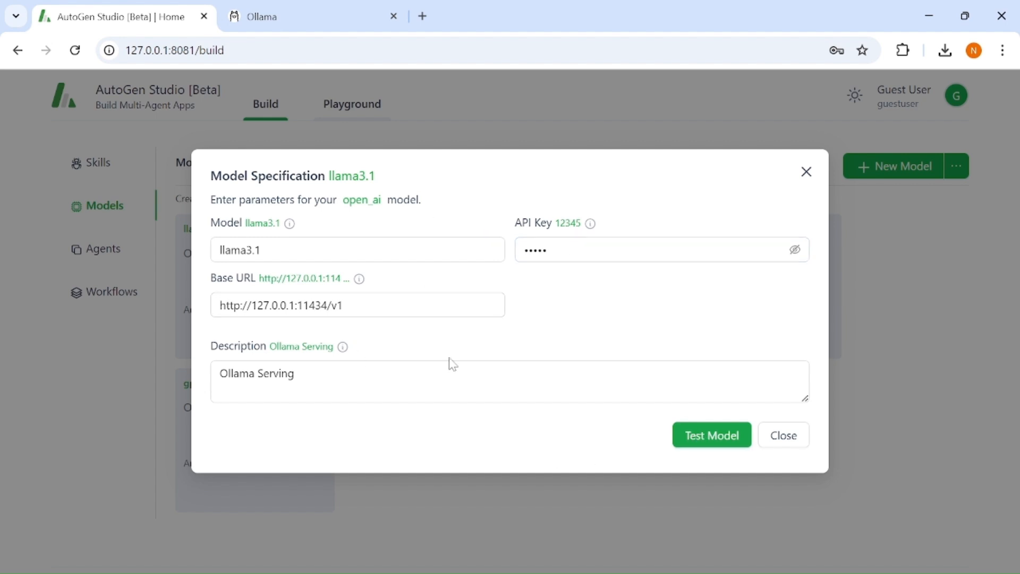
click(703, 439)
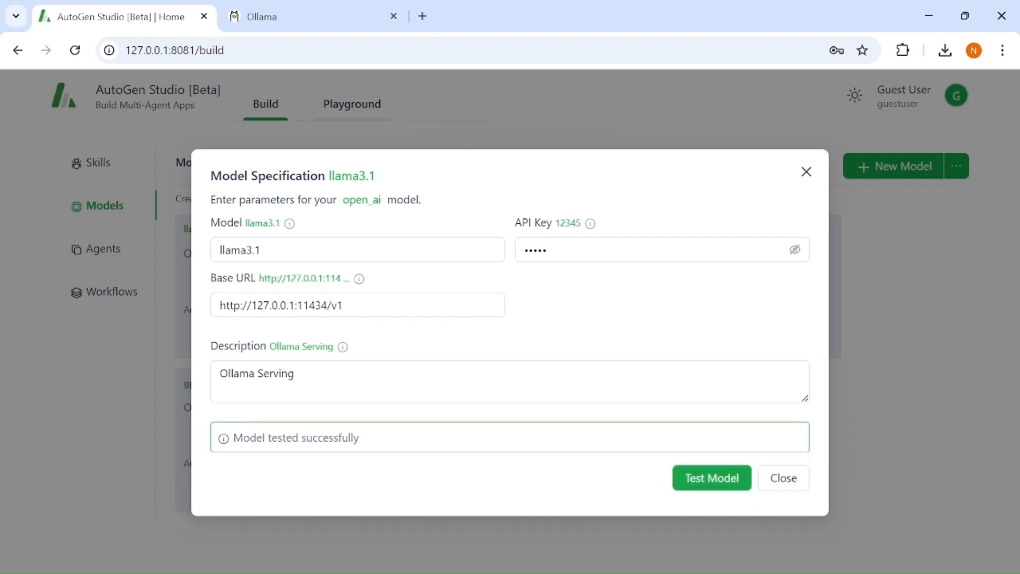
click(800, 487)
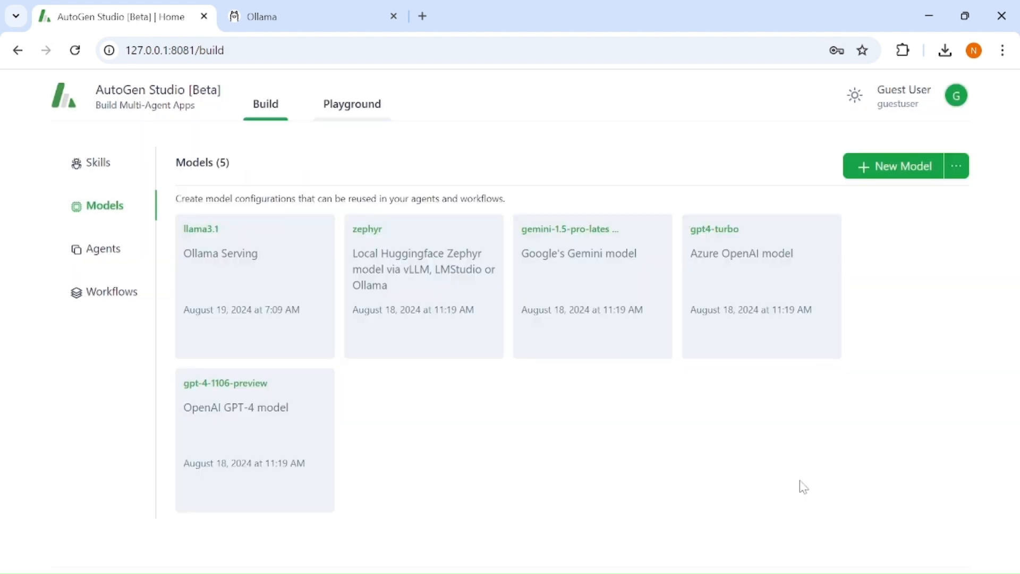
Link the llama3.1 model to the default_assistant agent in addition to gpt-4-1106-preview, and close the agent configuration
click(105, 254)
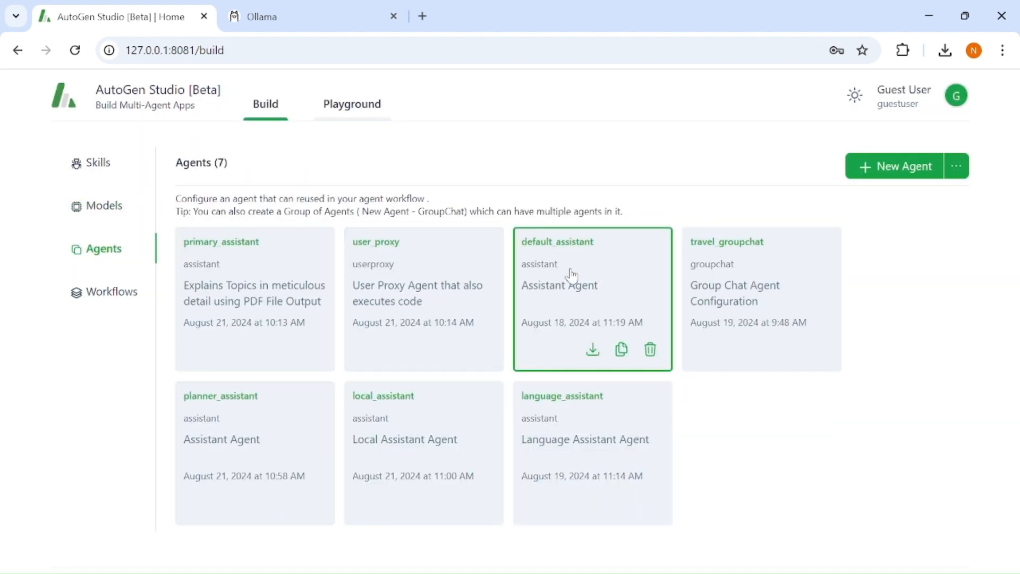
click(618, 260)
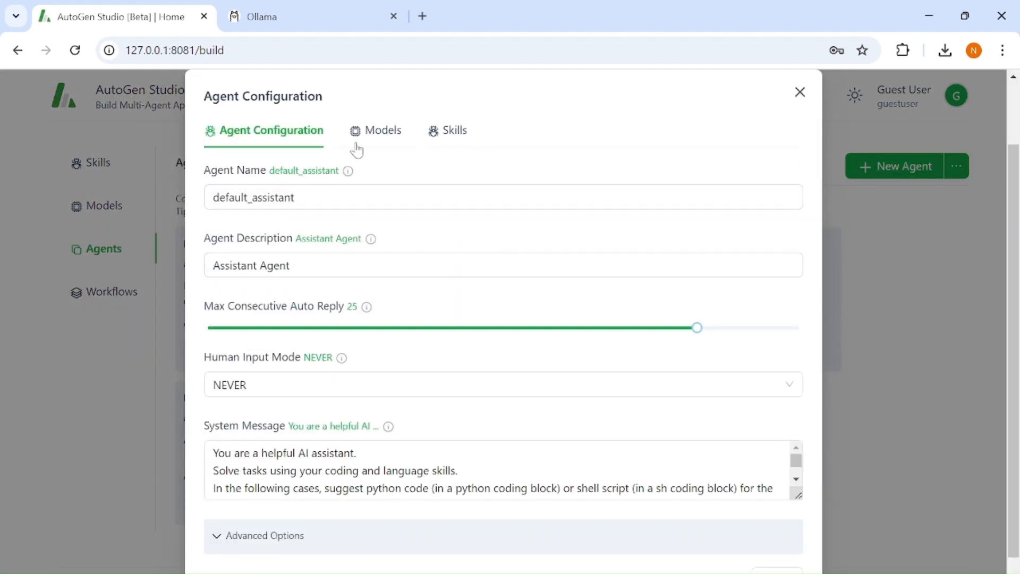
click(384, 133)
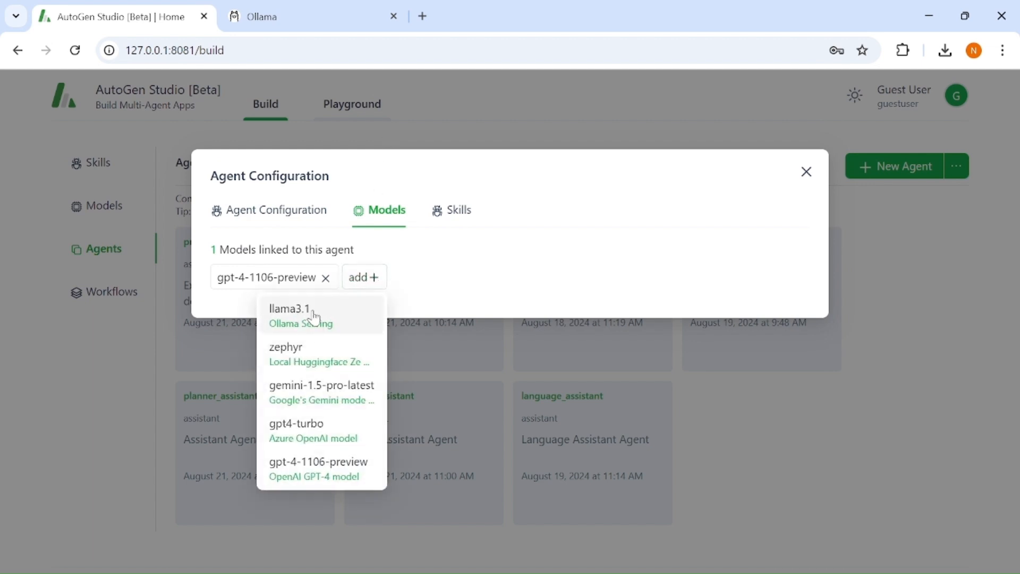
click(313, 318)
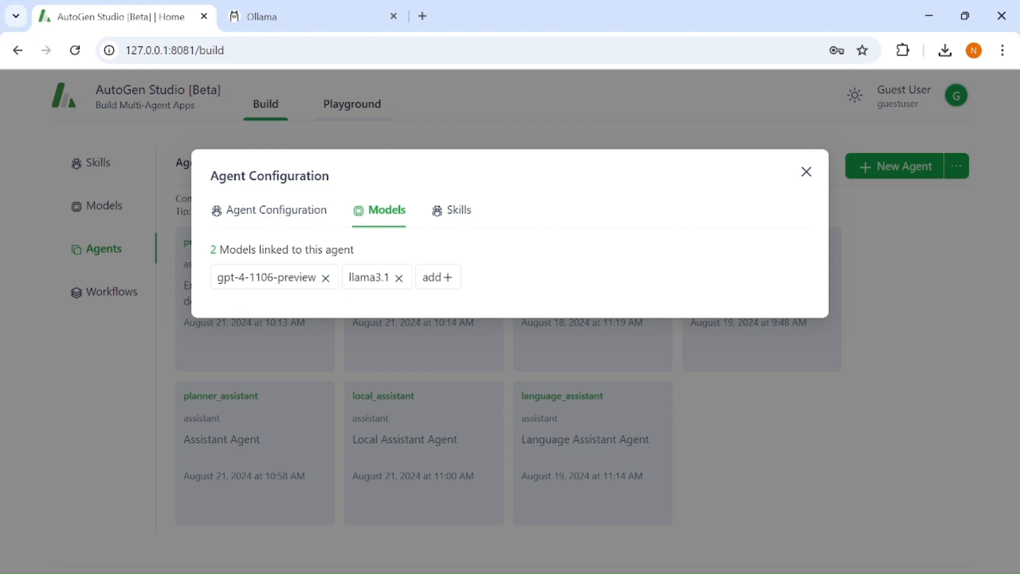
mouse_move(366, 278)
mouse_move(215, 270)
mouse_move(351, 299)
click(806, 172)
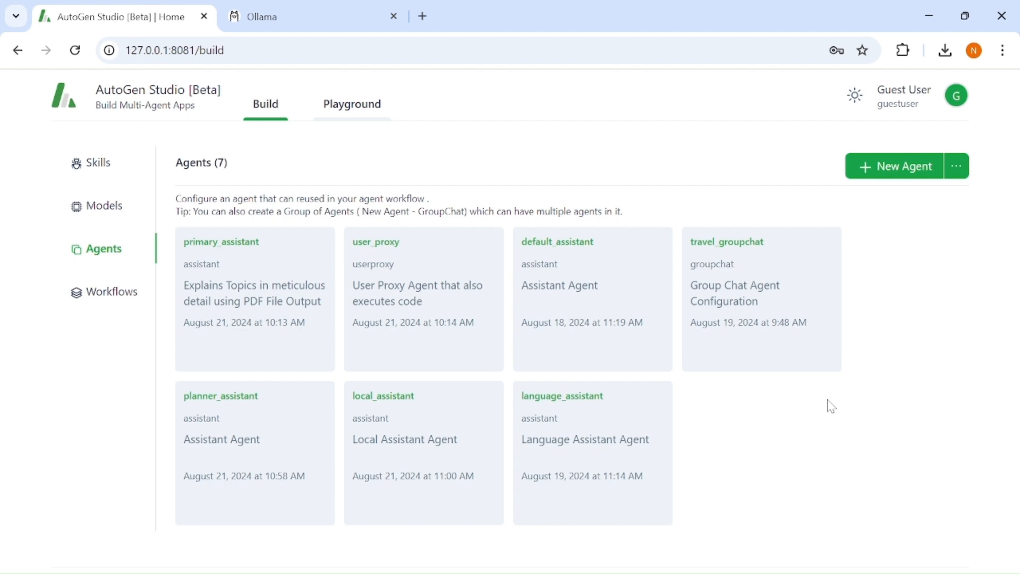
Switch to the Autogen Studio 2.pptm presentation in PowerPoint to view the slide on running an LLM locally with Ollama
mouse_move(817, 375)
mouse_move(623, 419)
mouse_move(494, 570)
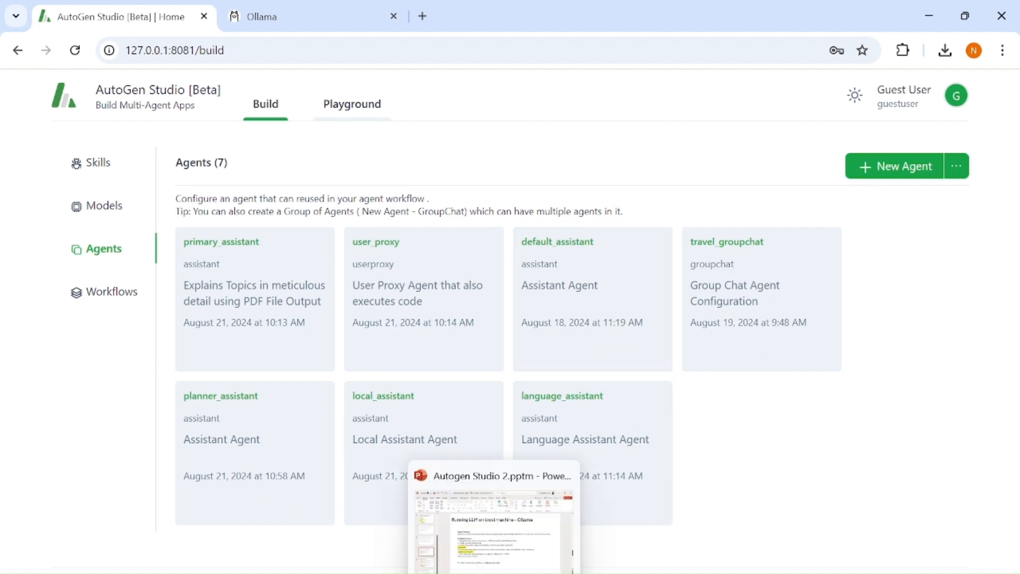
click(508, 551)
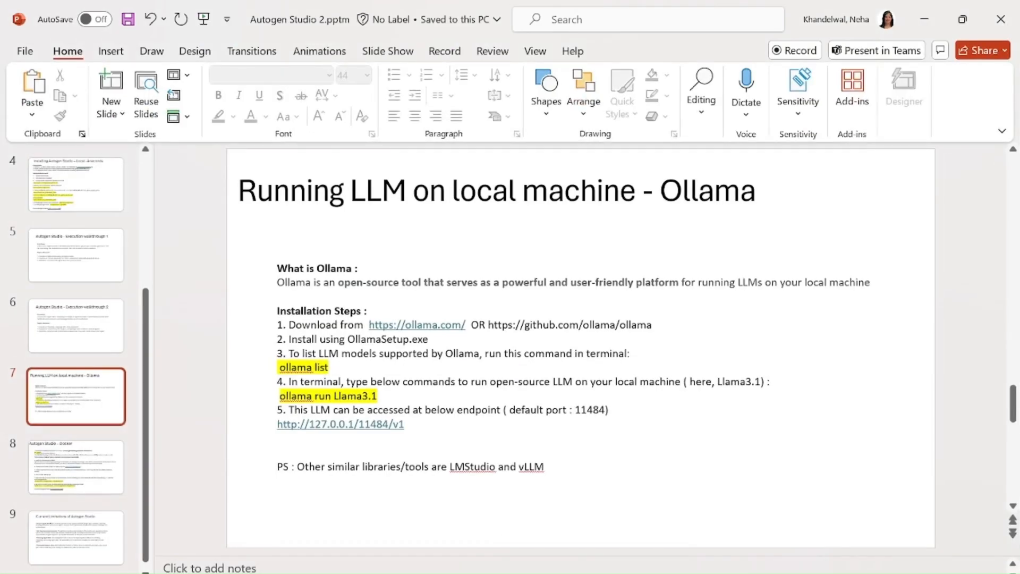